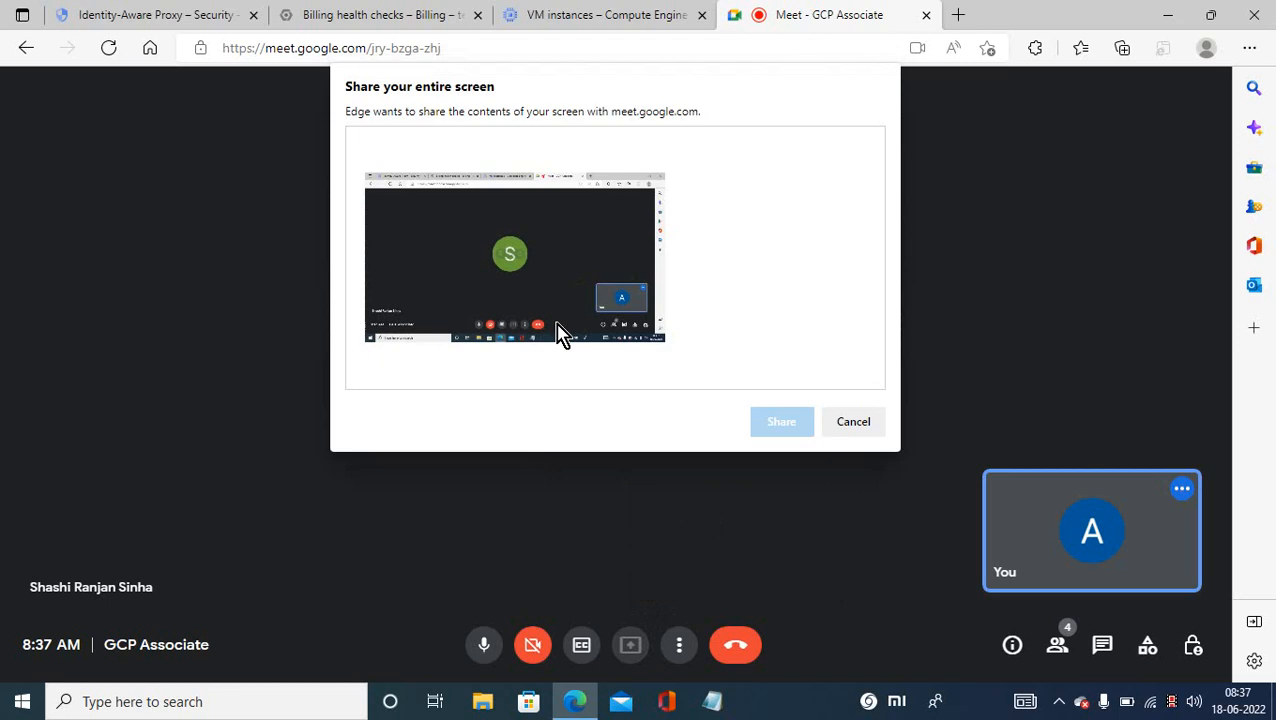
Share the entire screen in the meeting and hide the screen-sharing notice.
click(561, 336)
click(777, 423)
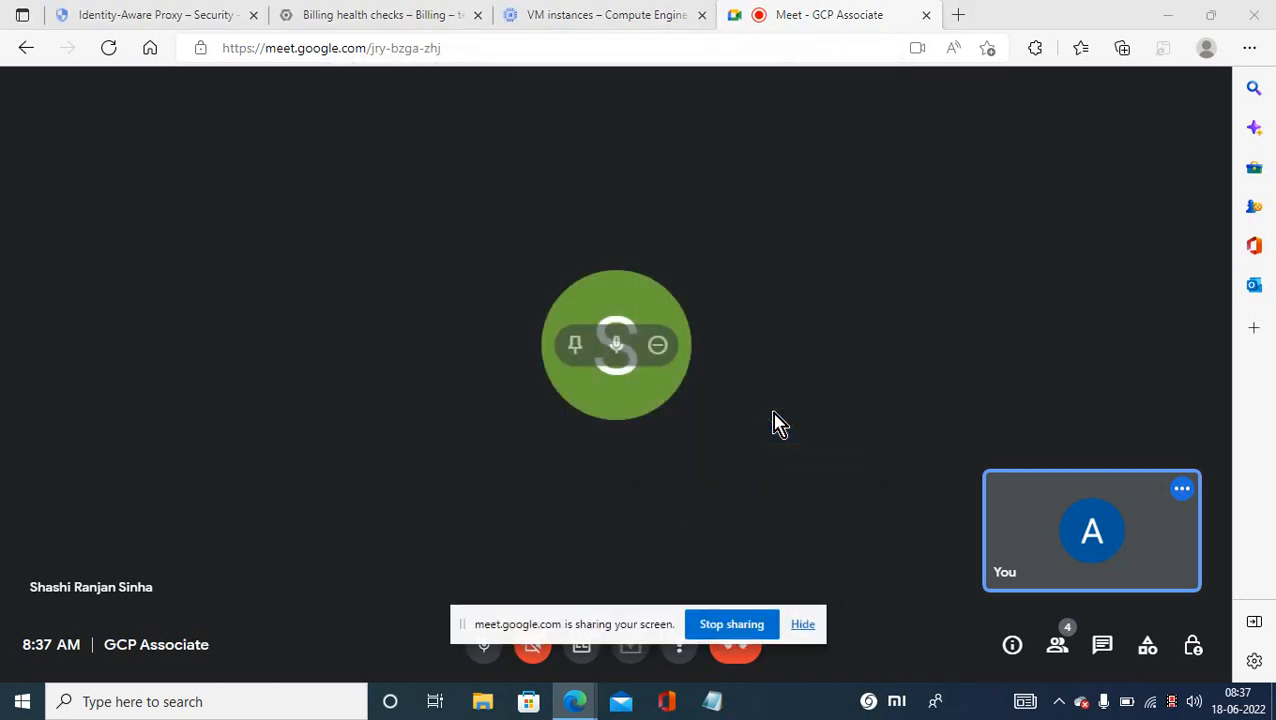
click(803, 624)
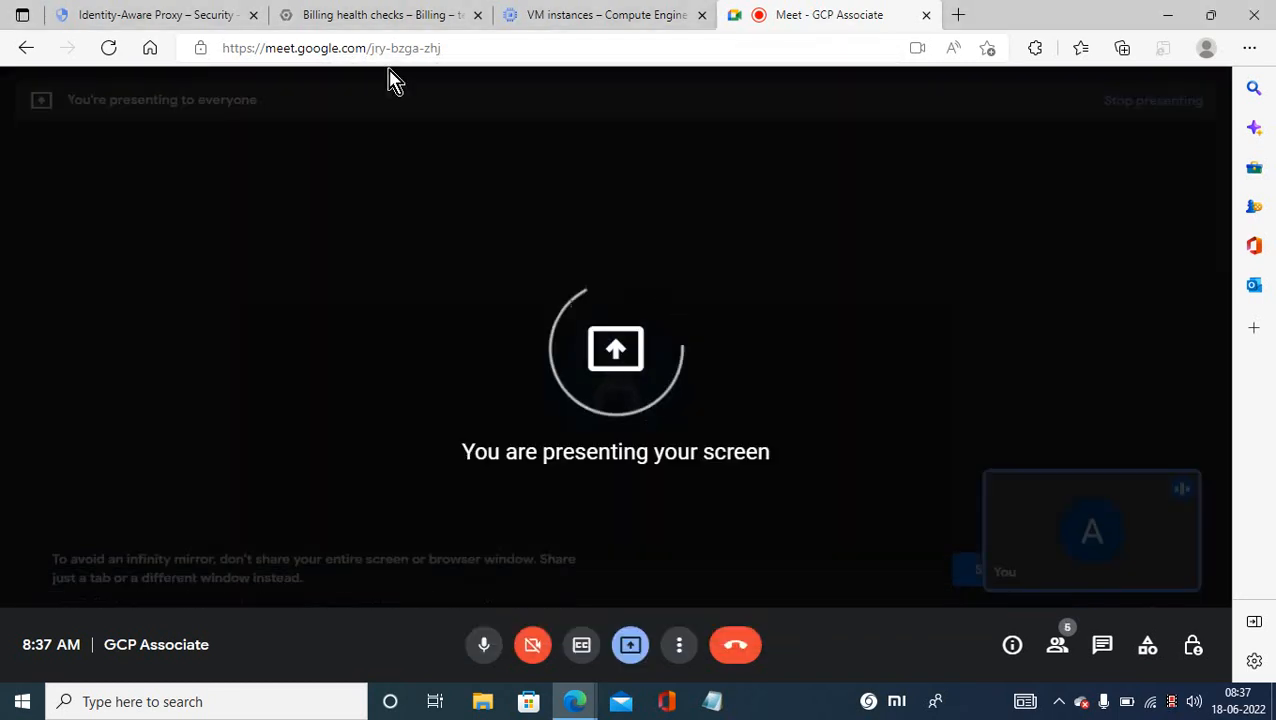
Check the SSH and TCP resources in Identity-Aware Proxy and open the form for creating a Compute Engine VM instance.
click(177, 18)
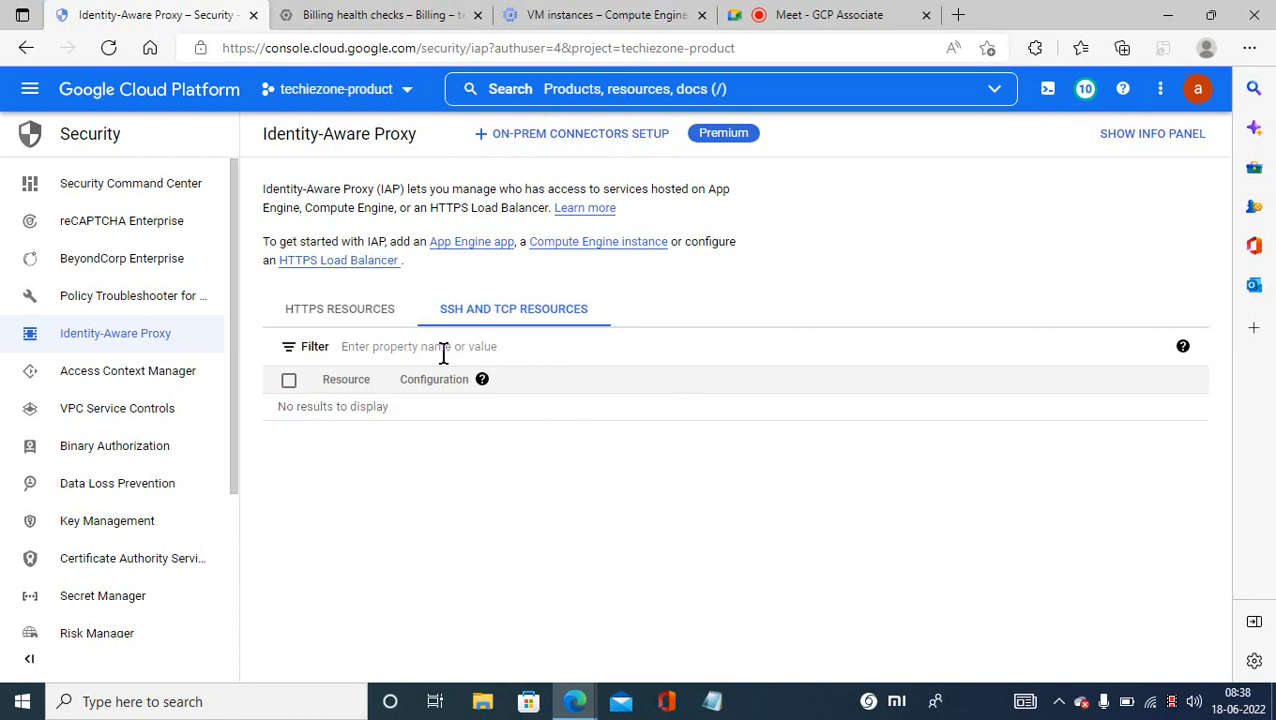
click(583, 16)
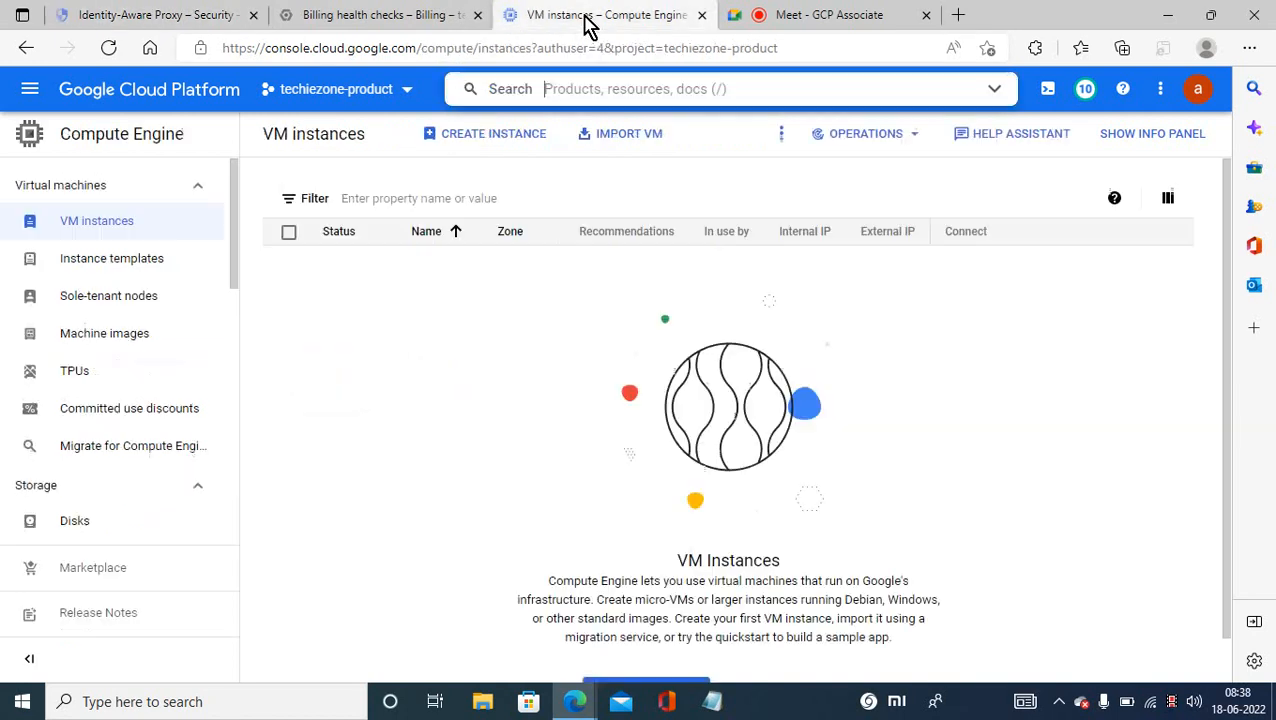
click(507, 140)
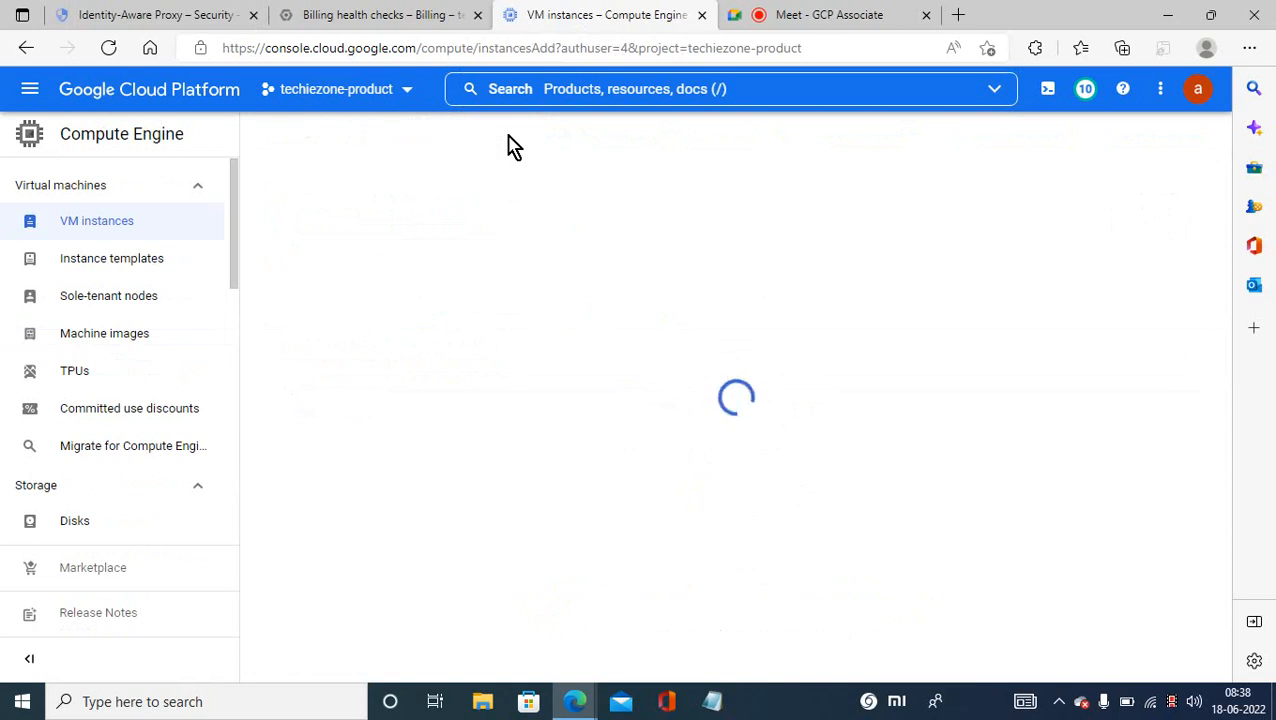
click(138, 14)
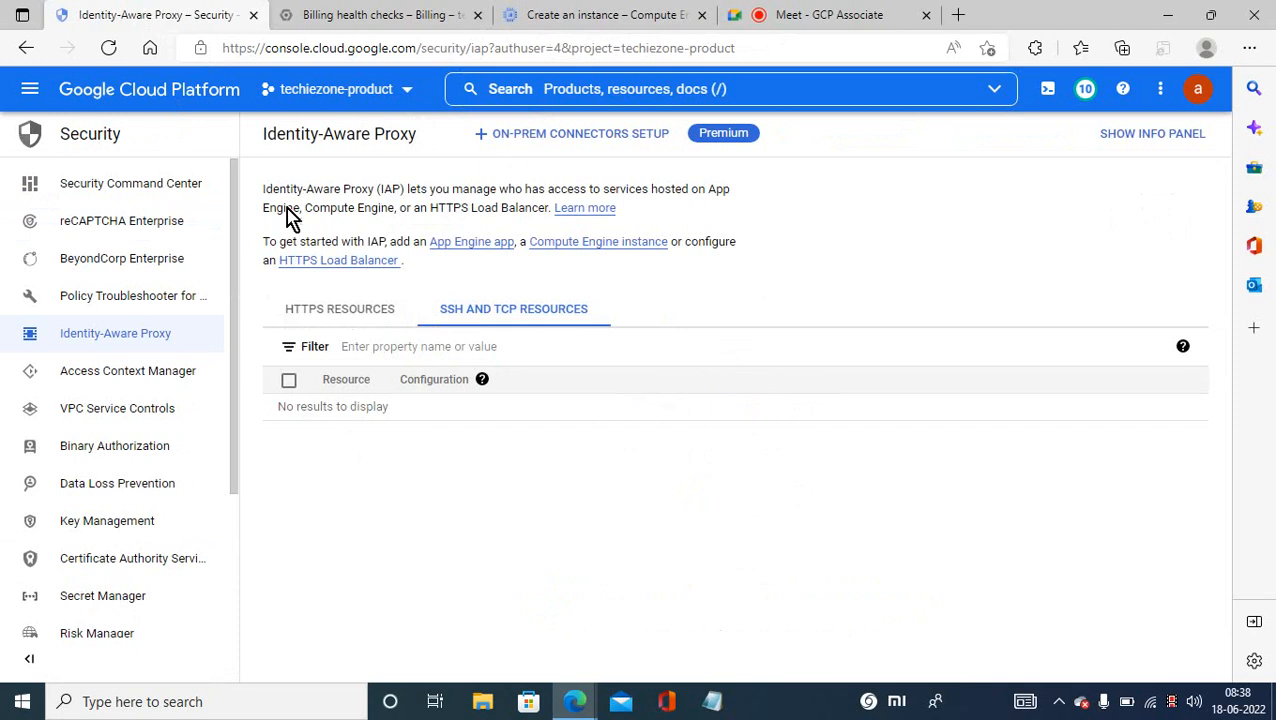
click(603, 14)
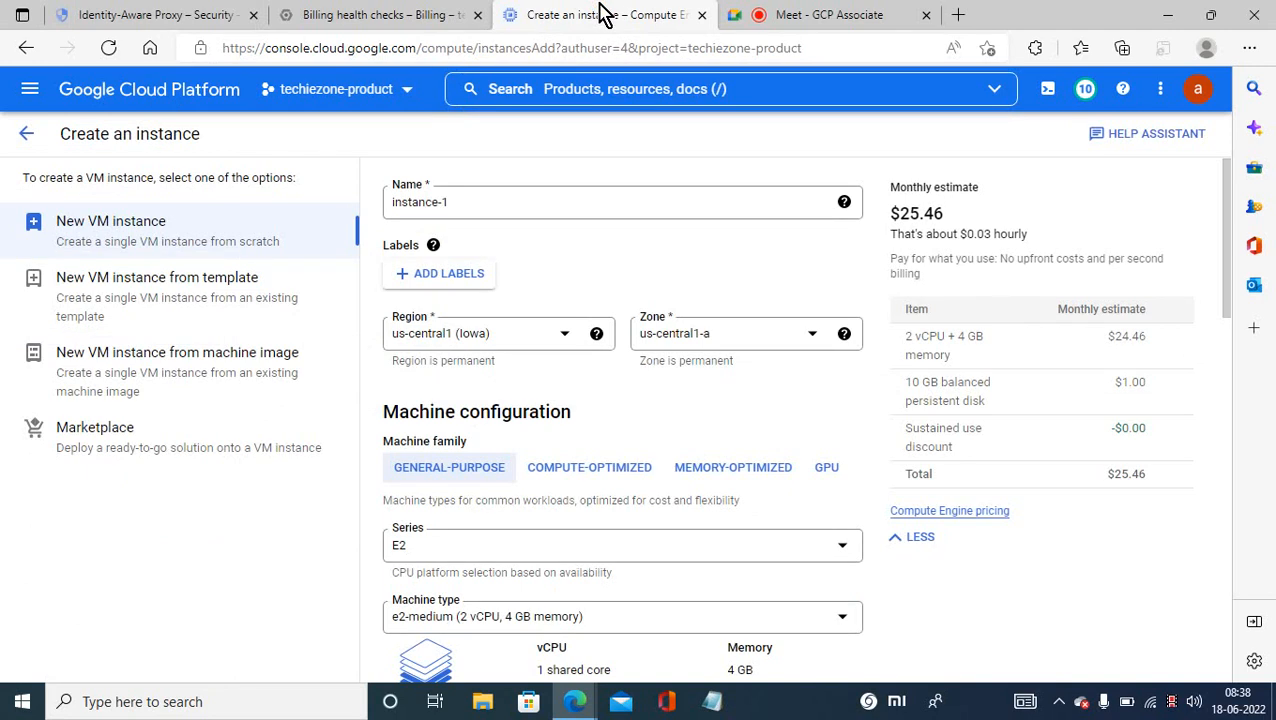
Set the new VM instance's region to asia-south1 (Mumbai).
click(566, 334)
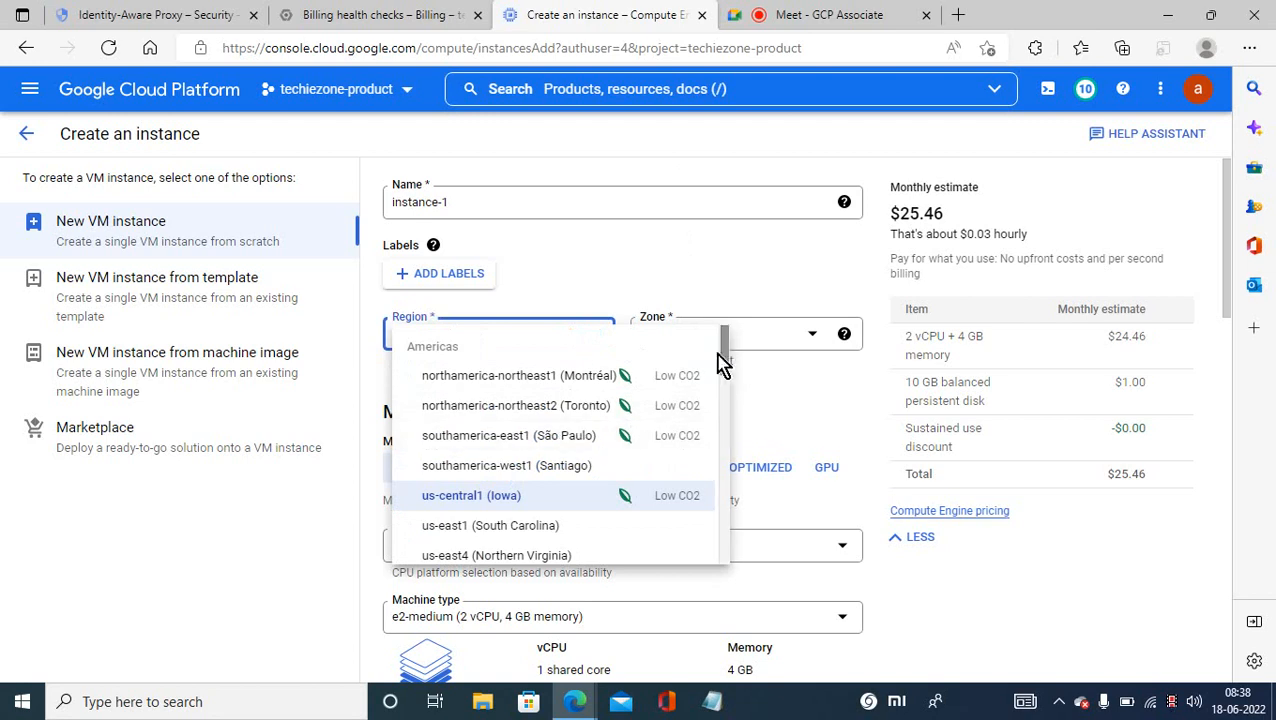
drag(729, 356, 714, 523)
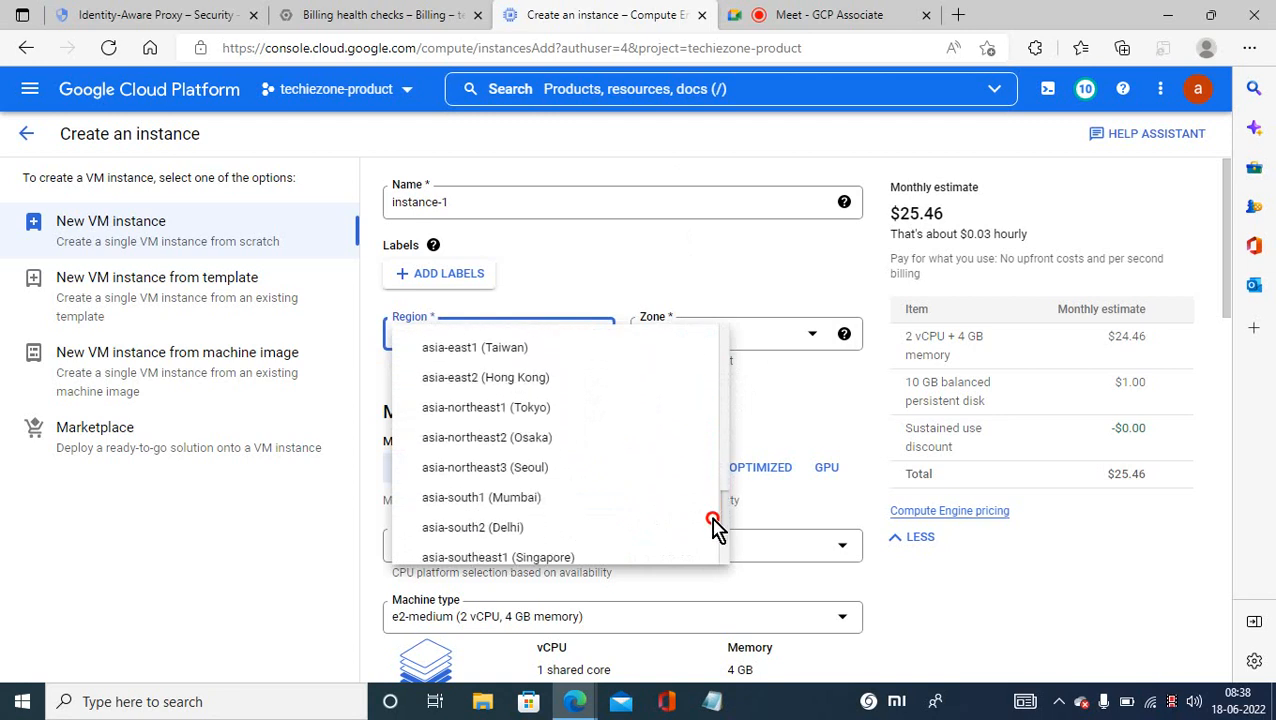
click(550, 497)
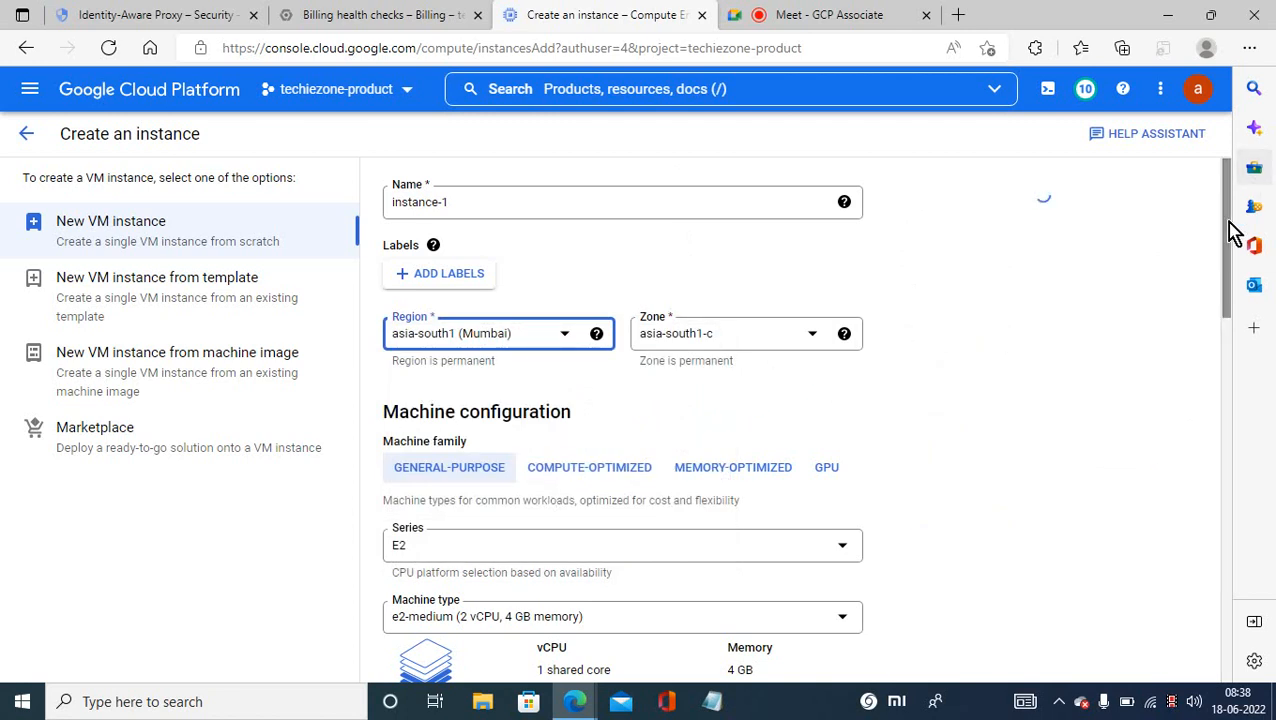
Expand the instance's advanced networking options and enter the network tag iapfw.
drag(1230, 230, 1224, 594)
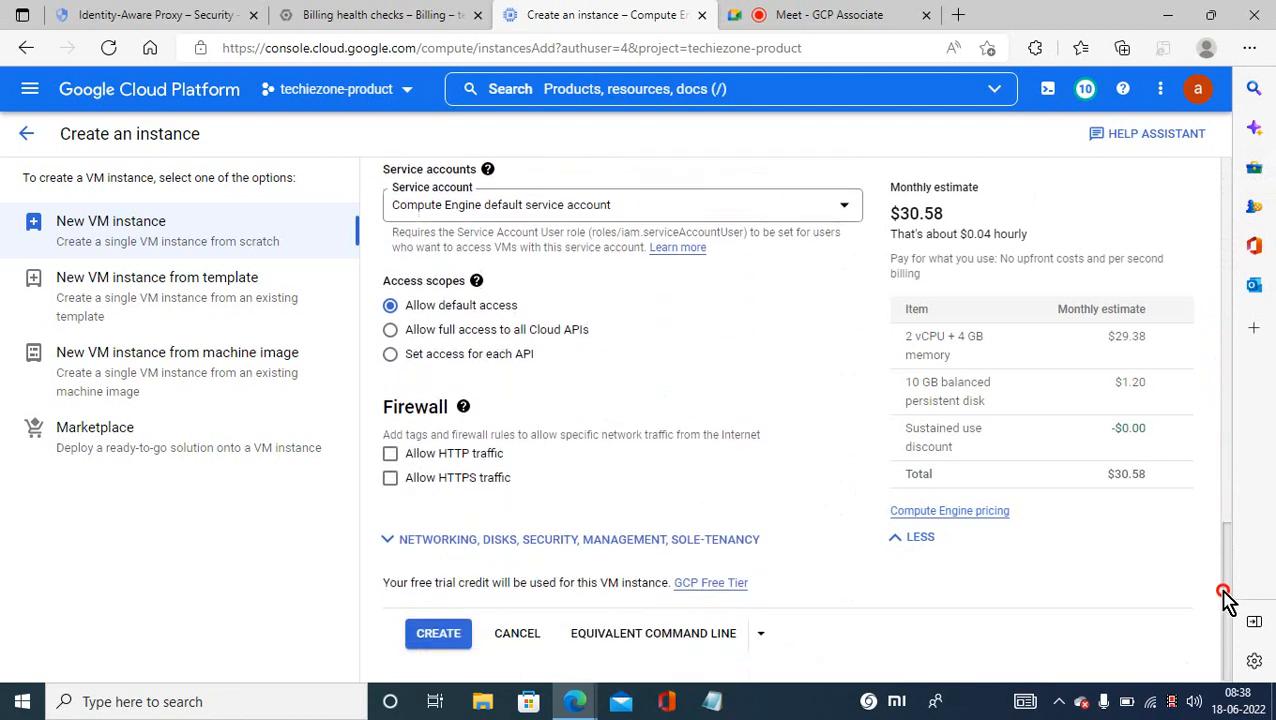
click(392, 550)
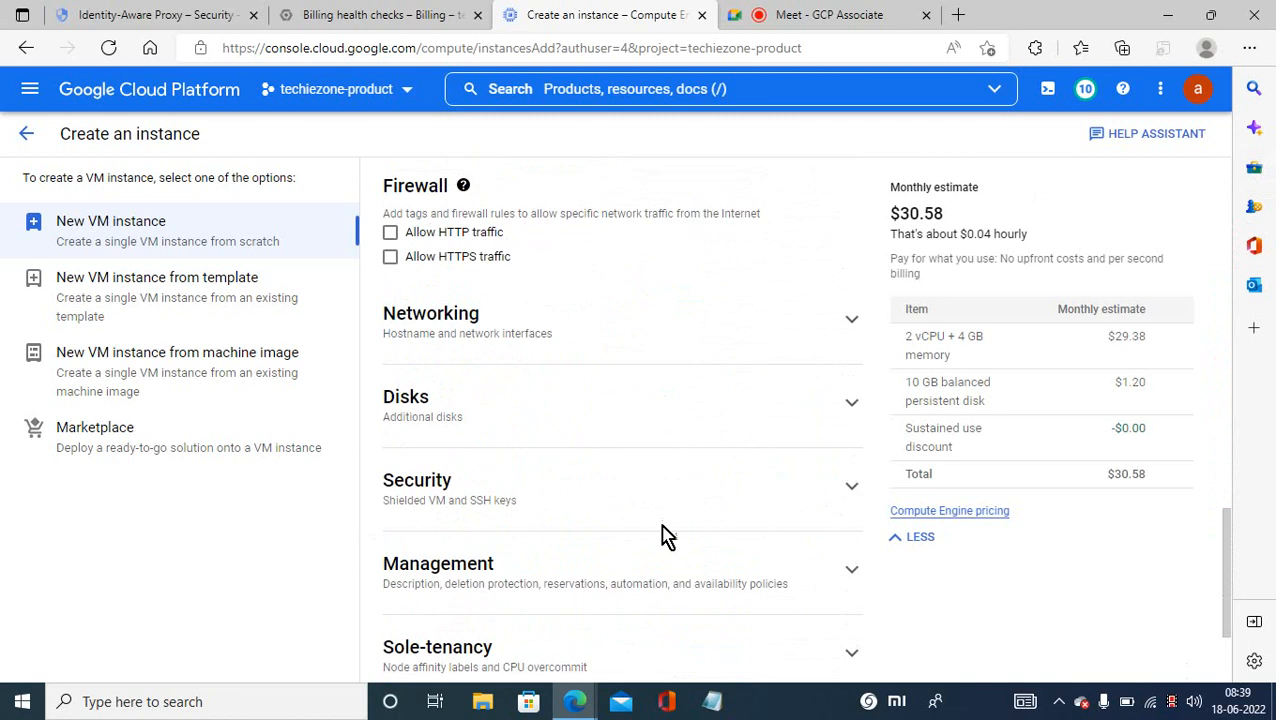
click(850, 320)
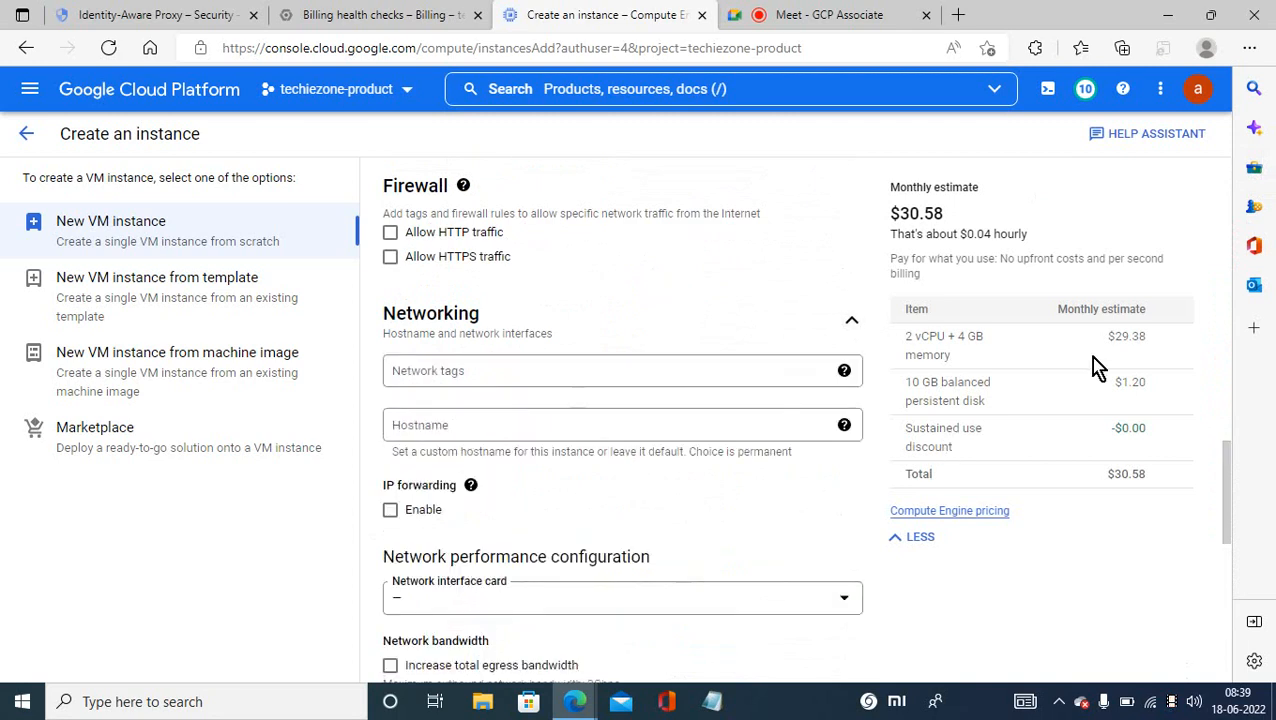
click(453, 374)
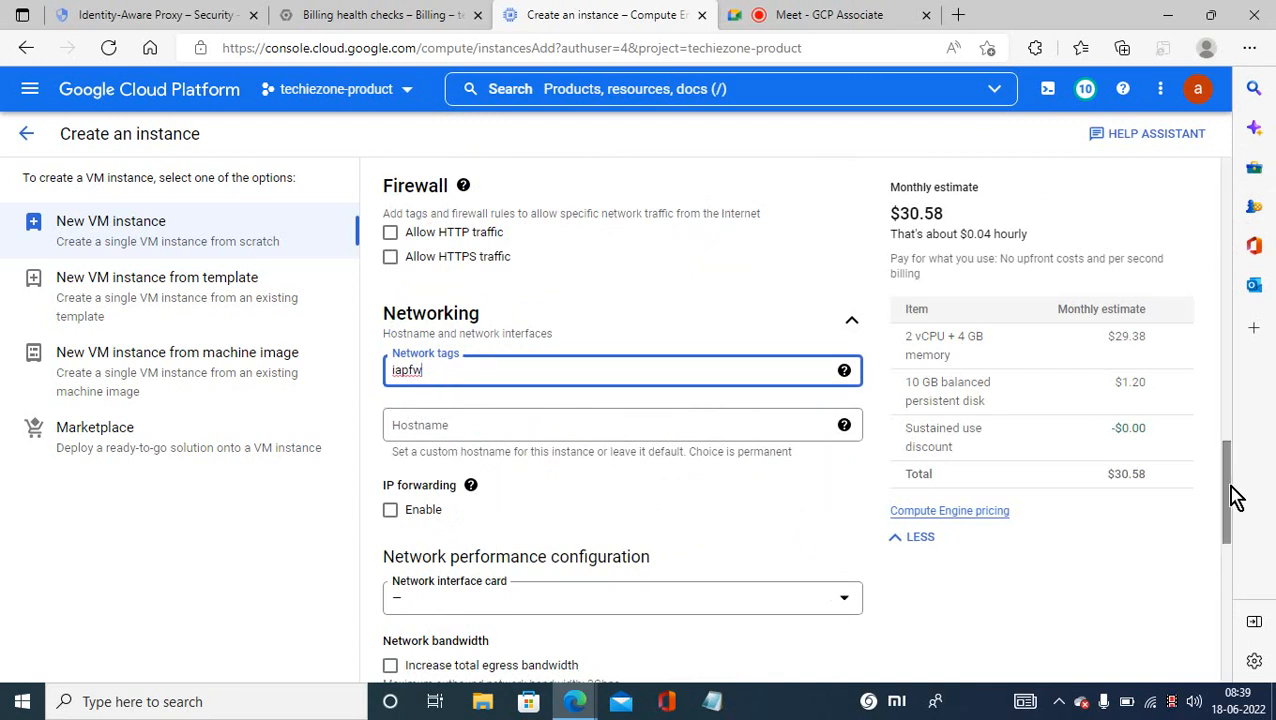
Change the network of the instance's network interface to vpc-techi-prod-01.
drag(1226, 492, 1219, 569)
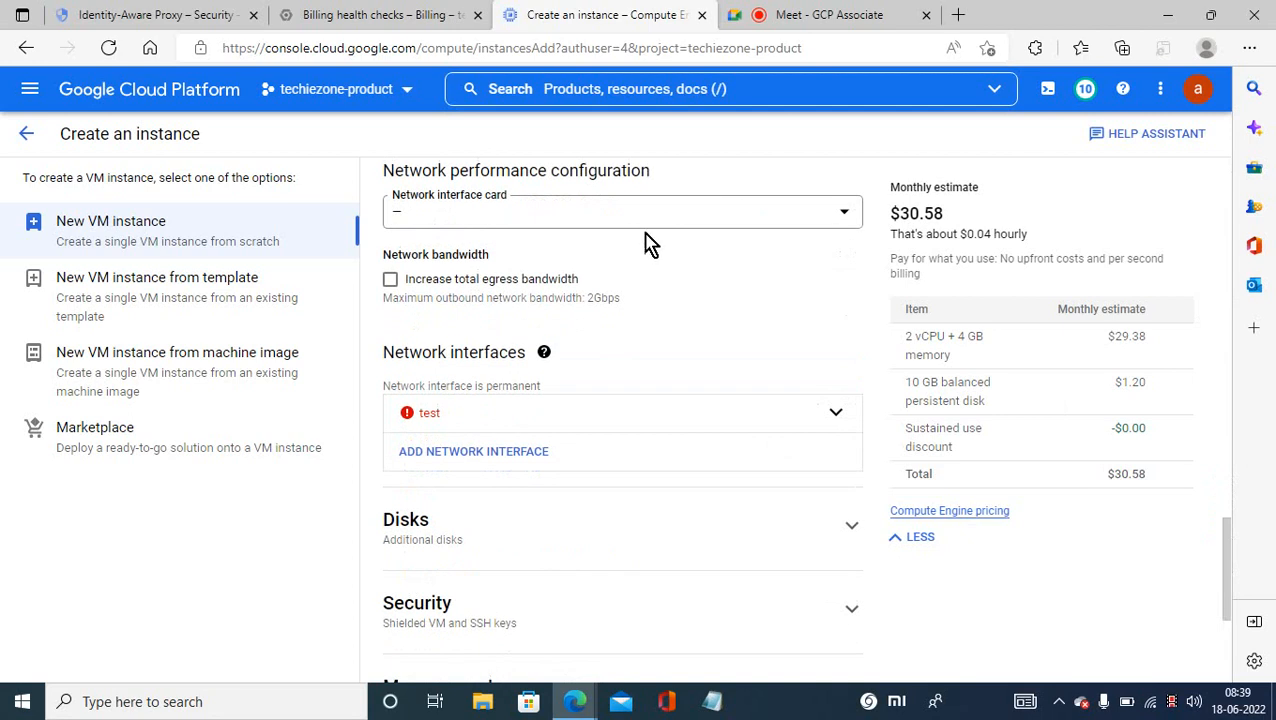
click(837, 414)
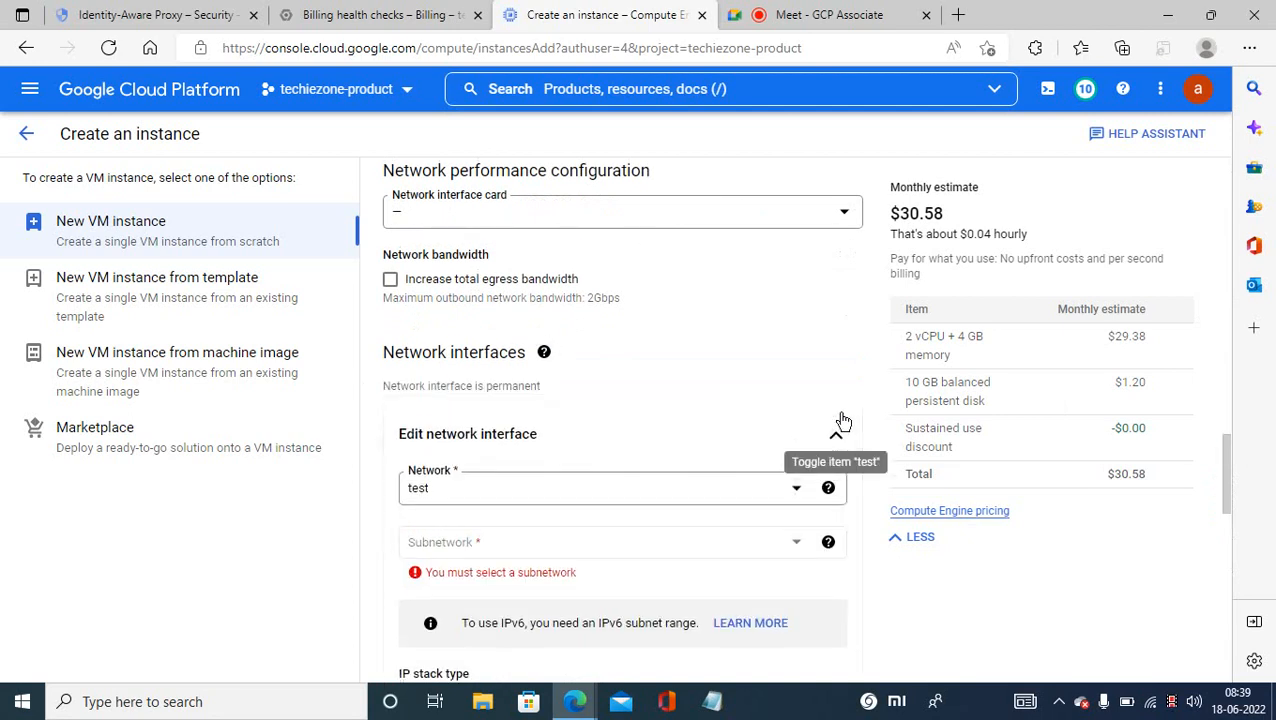
click(757, 498)
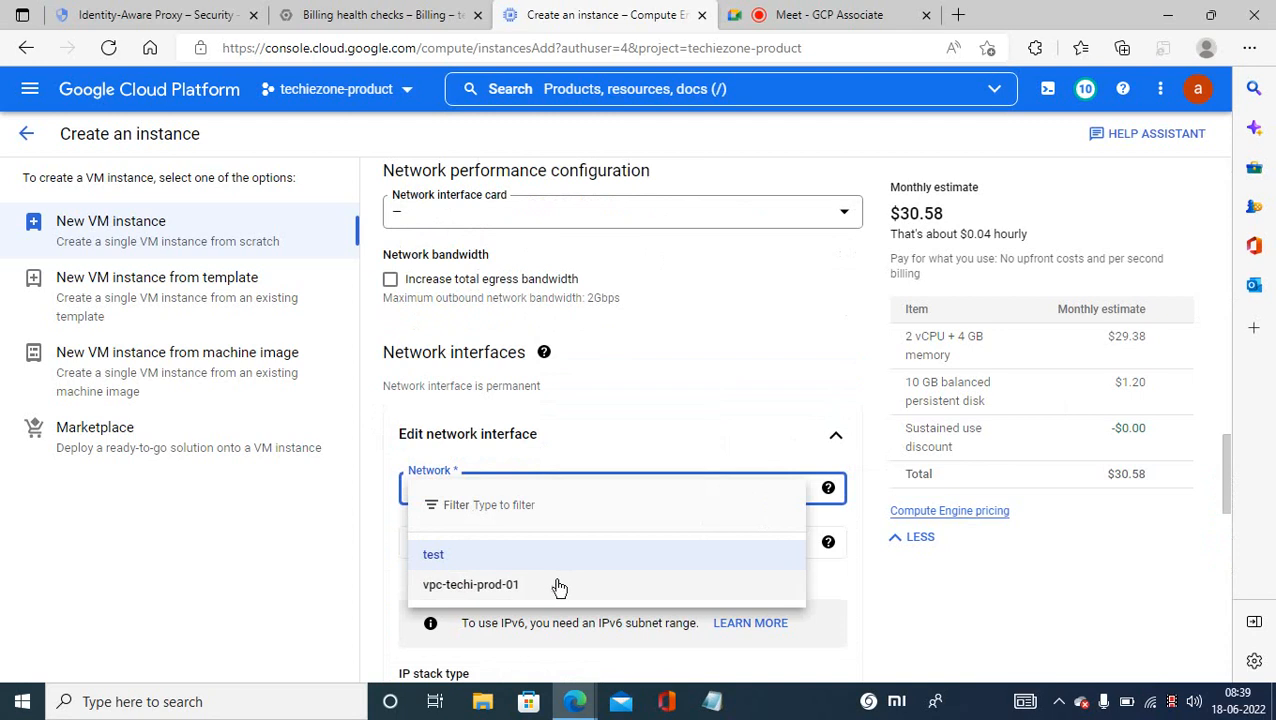
click(559, 587)
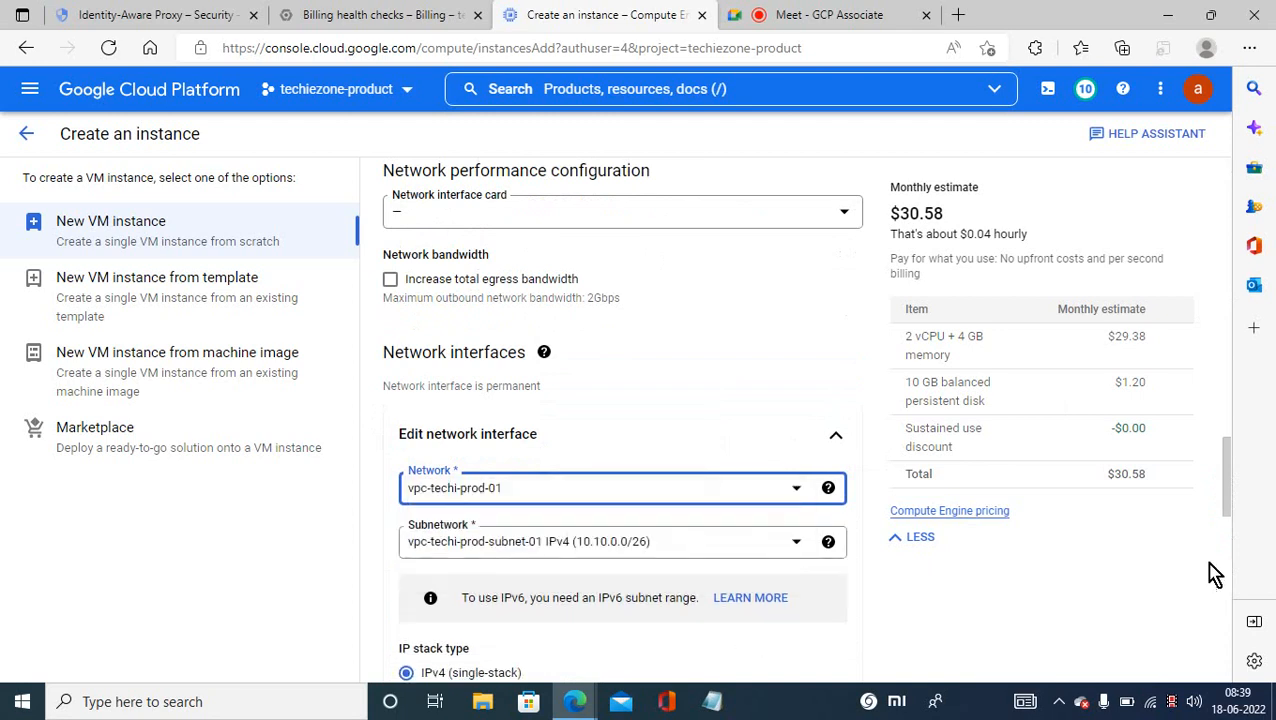
Set the network interface's external IPv4 address to None and create the VM instance.
drag(1232, 492, 1233, 543)
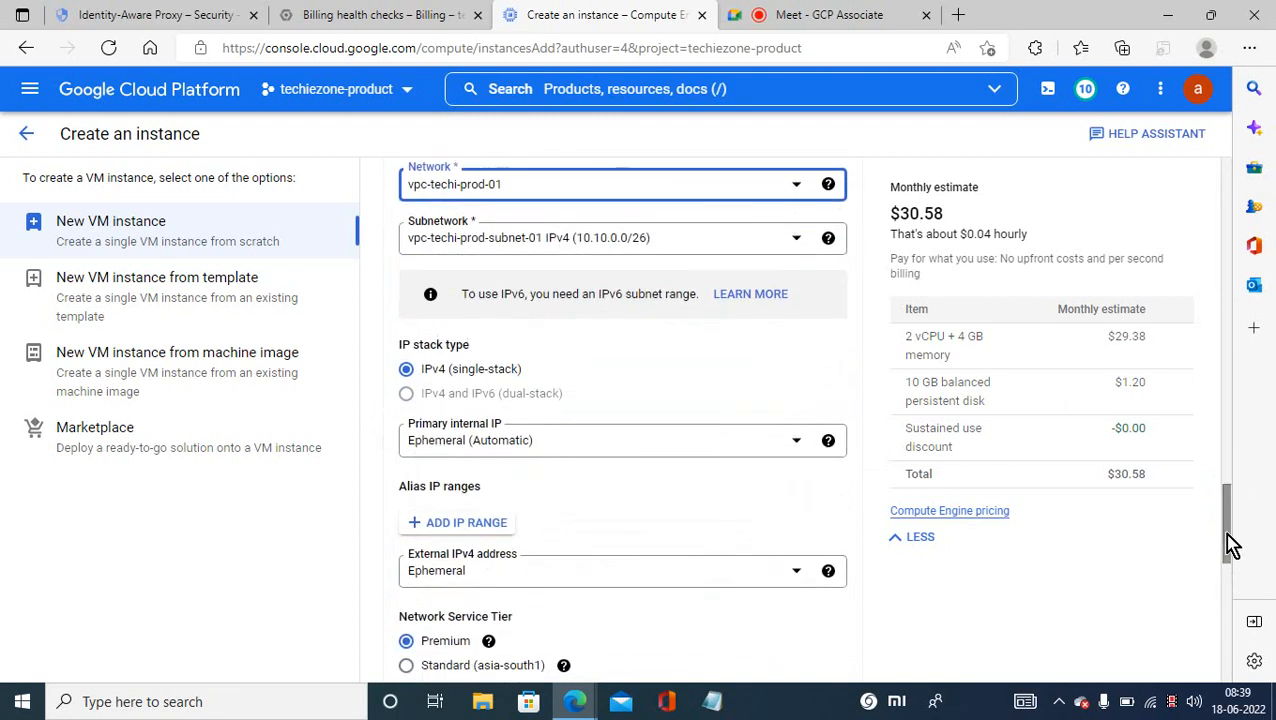
click(712, 576)
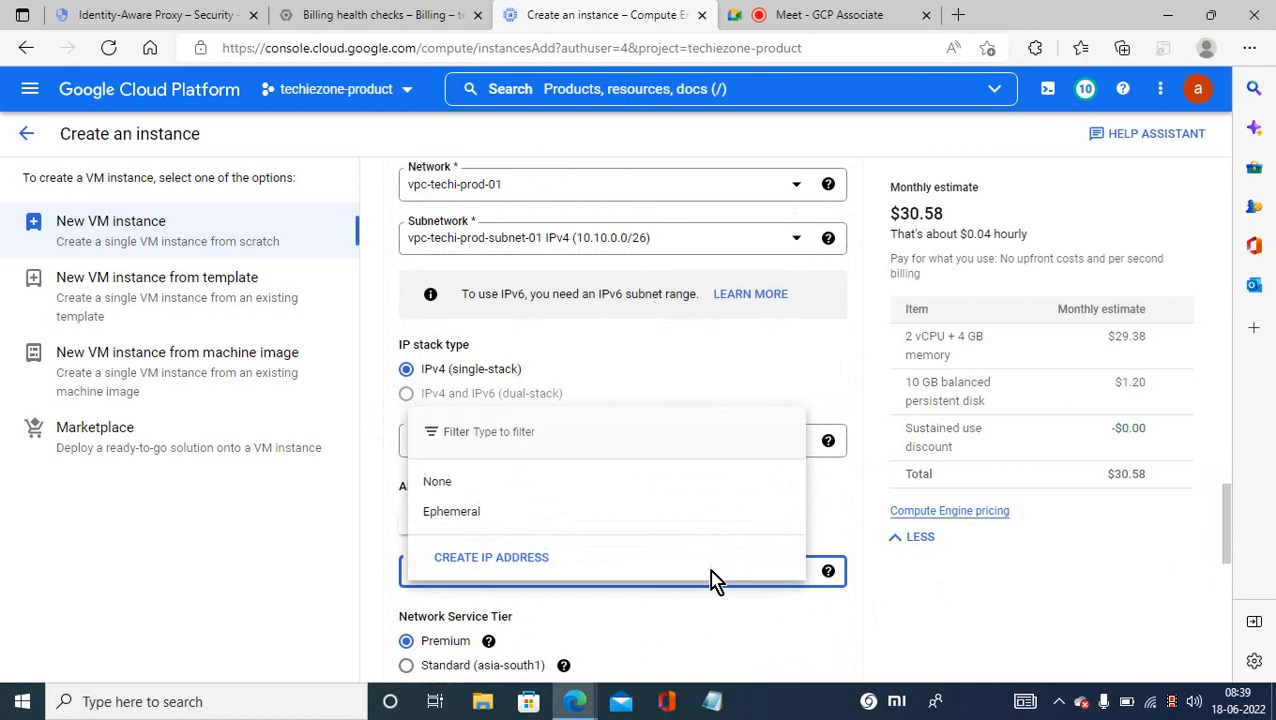
click(468, 481)
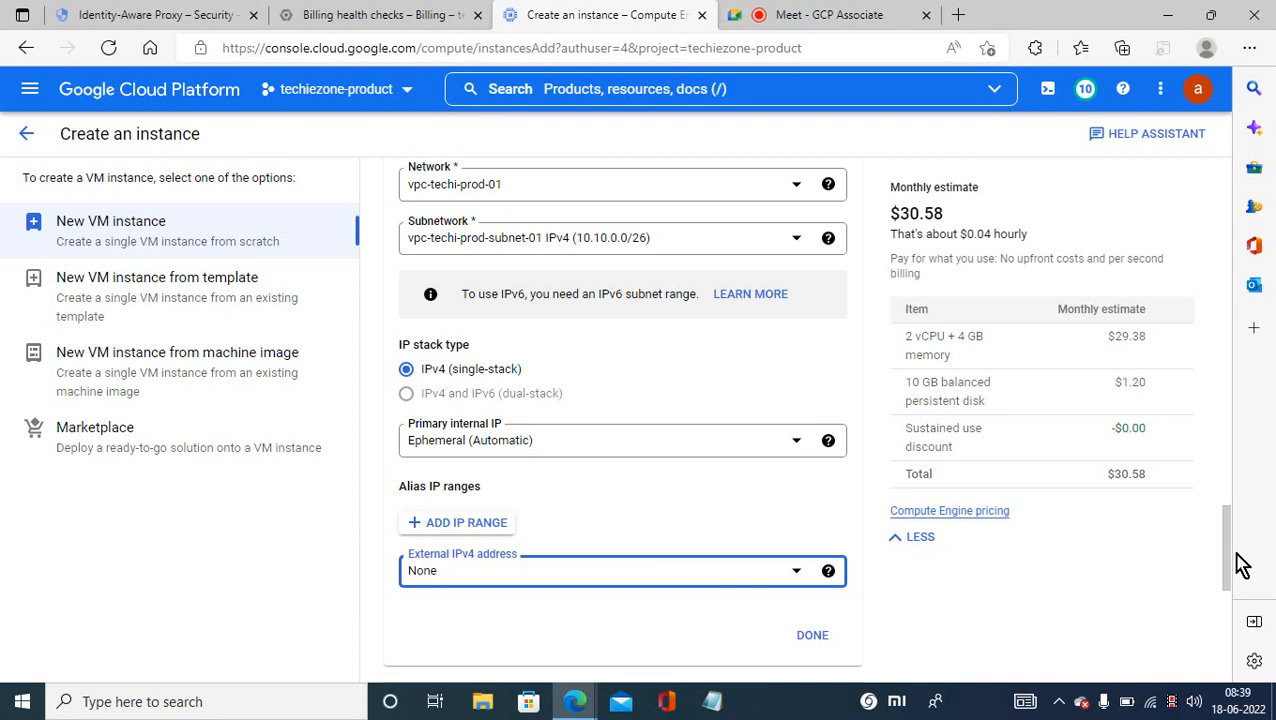
click(822, 636)
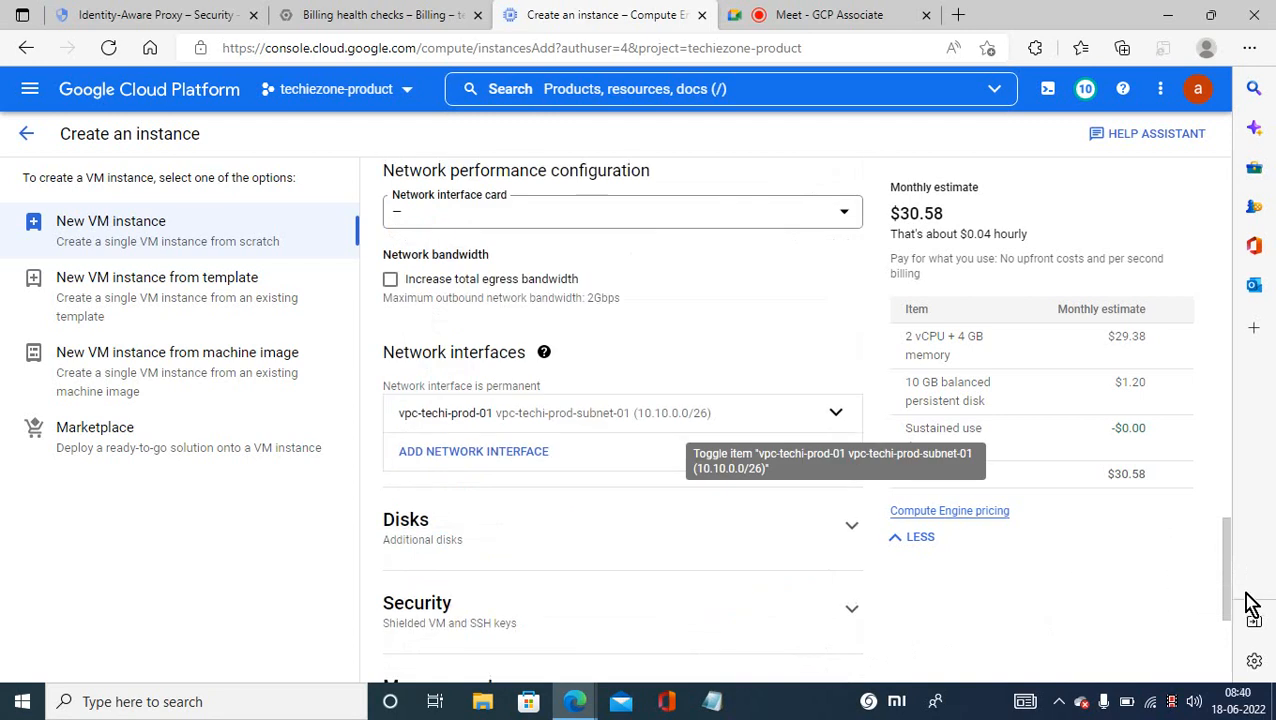
drag(1230, 590, 1220, 670)
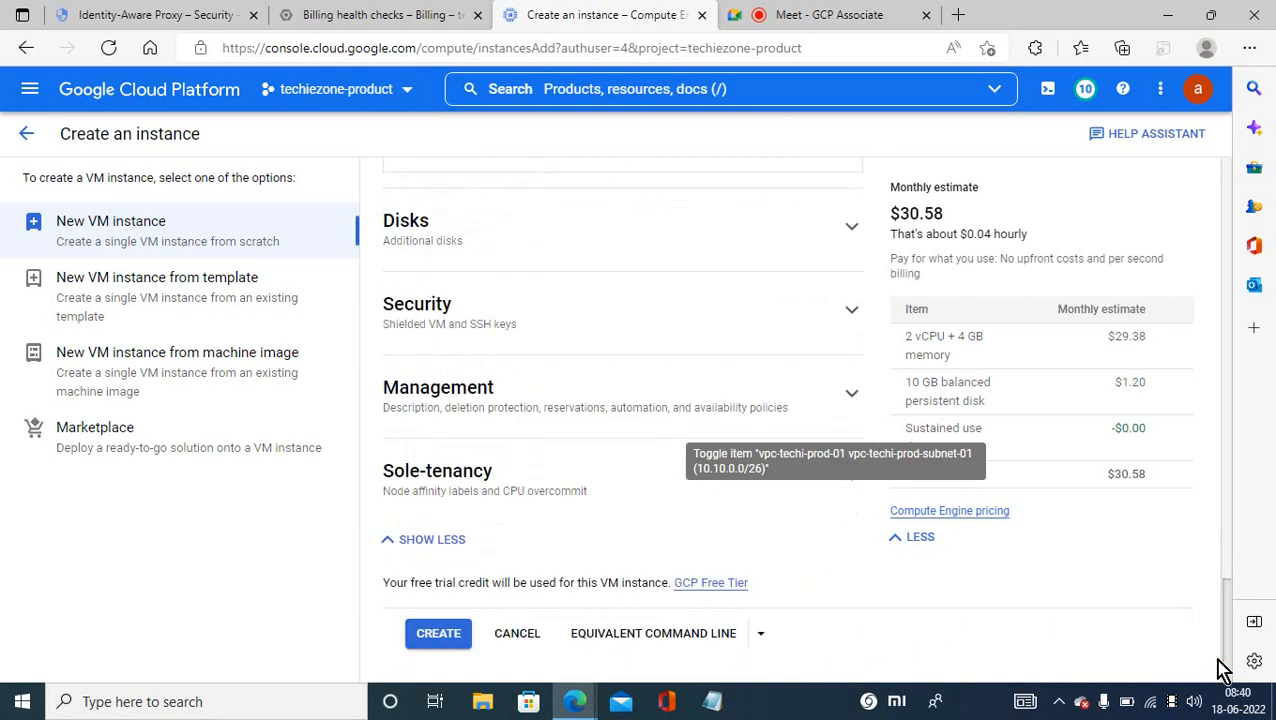
click(427, 638)
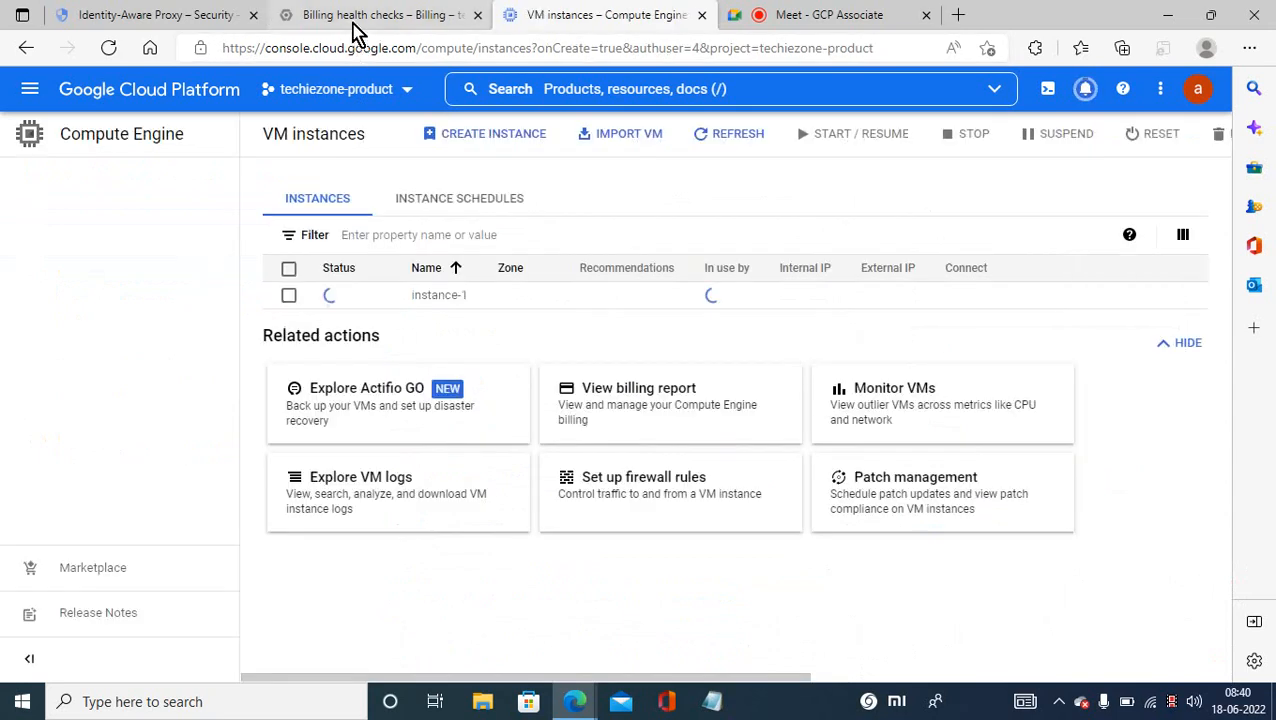
Reload Identity-Aware Proxy and open the configuration warning for instance-1 under SSH and TCP resources.
click(150, 16)
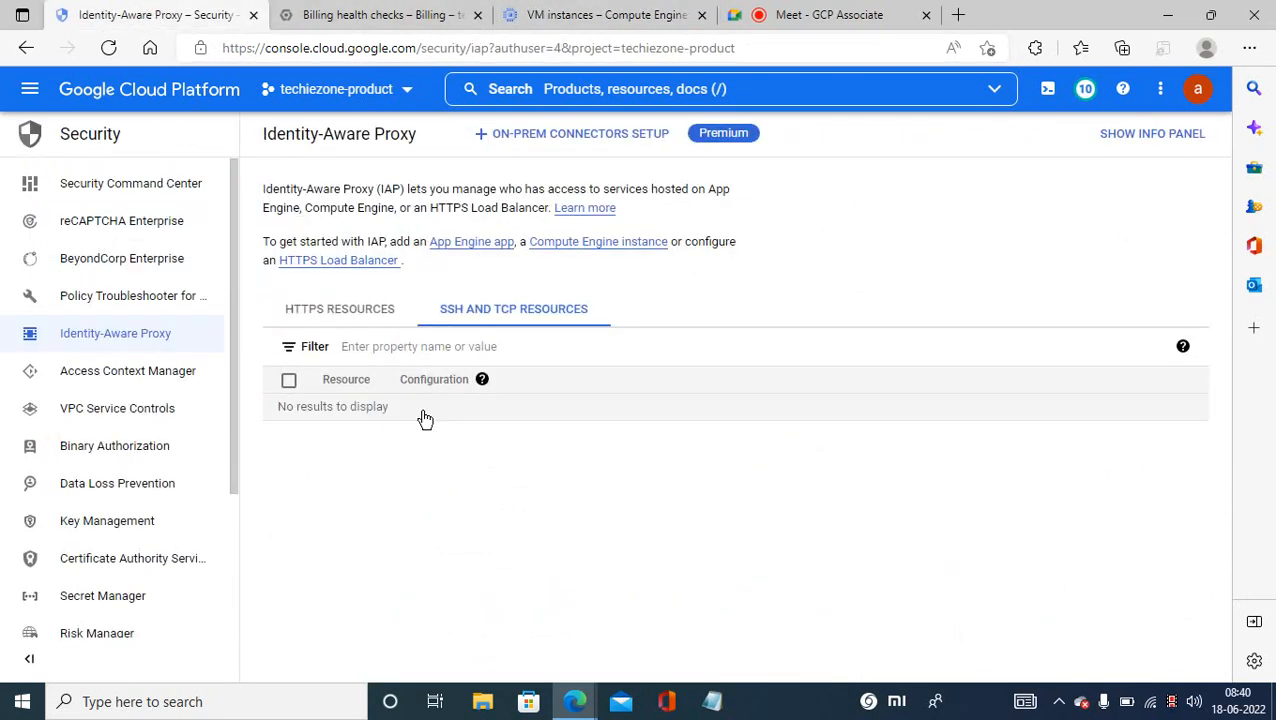
click(587, 30)
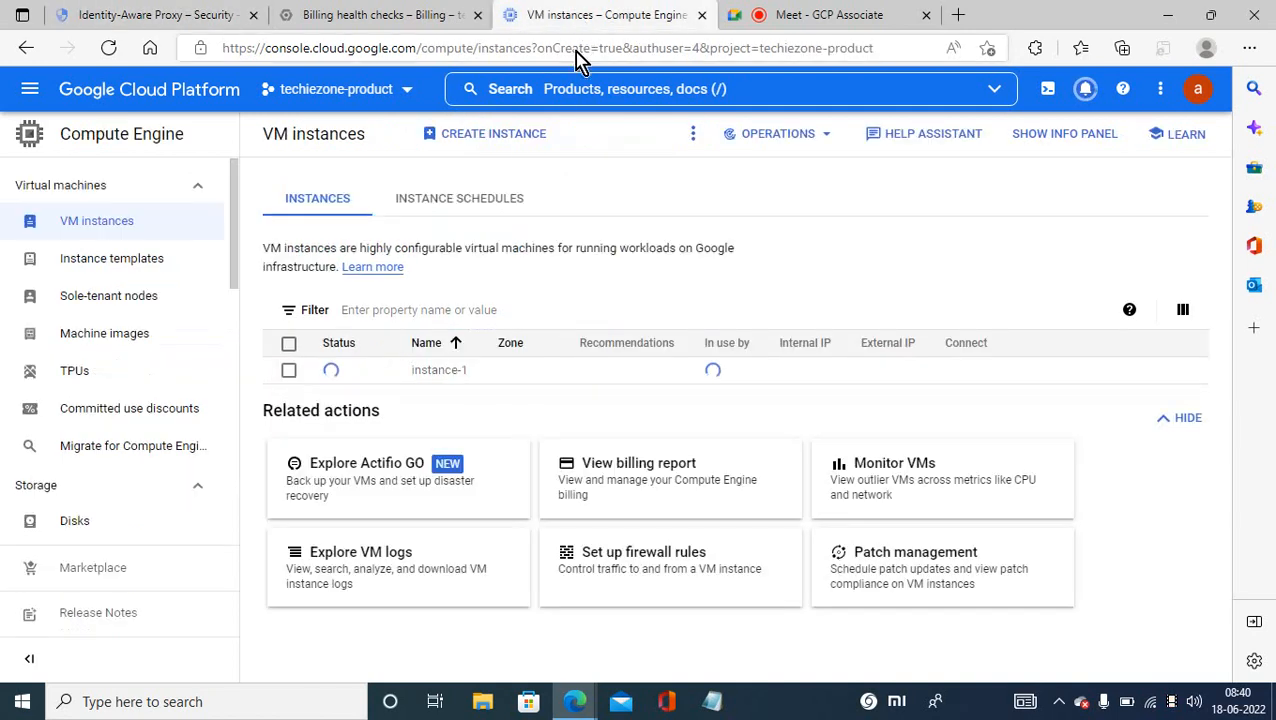
click(178, 22)
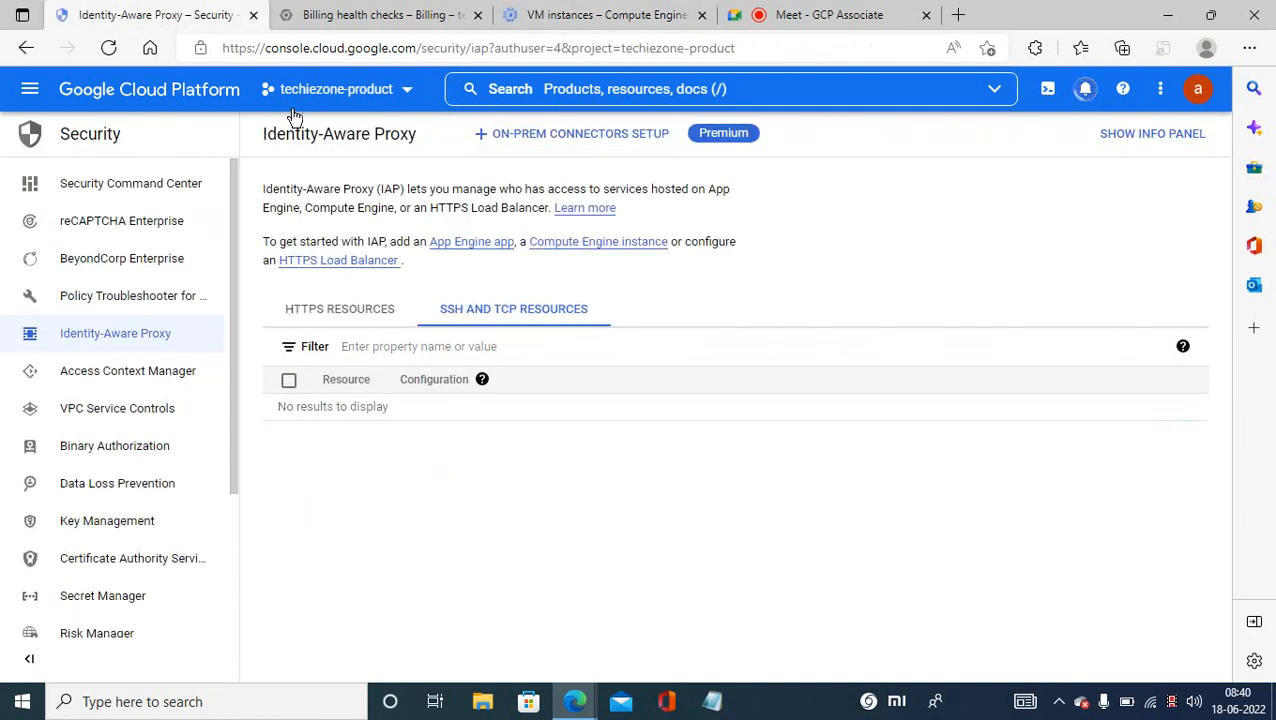
click(108, 48)
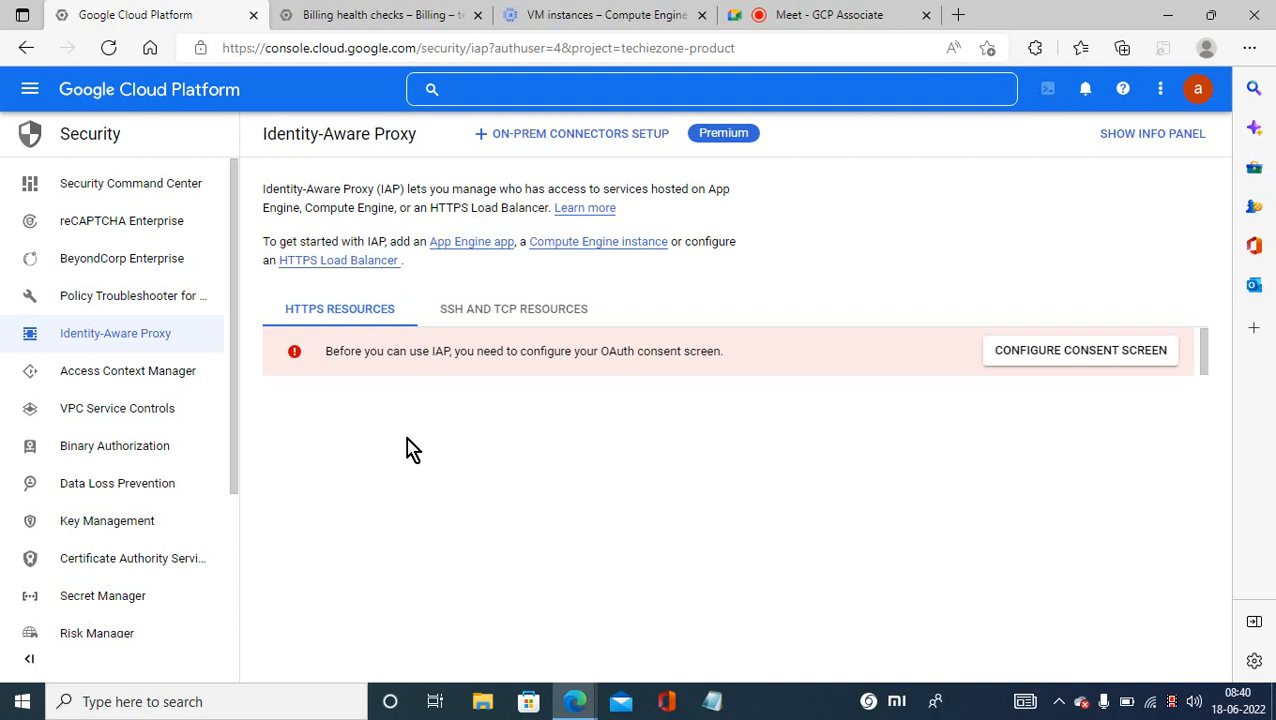
click(487, 318)
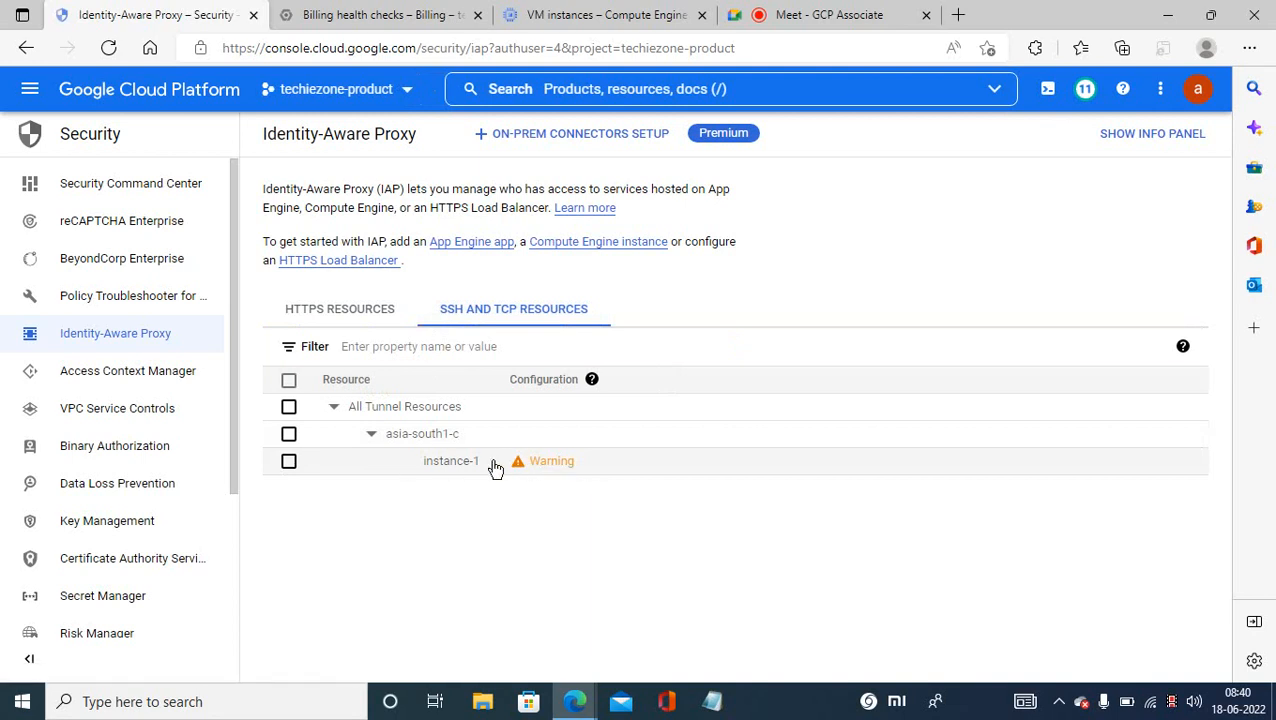
click(536, 465)
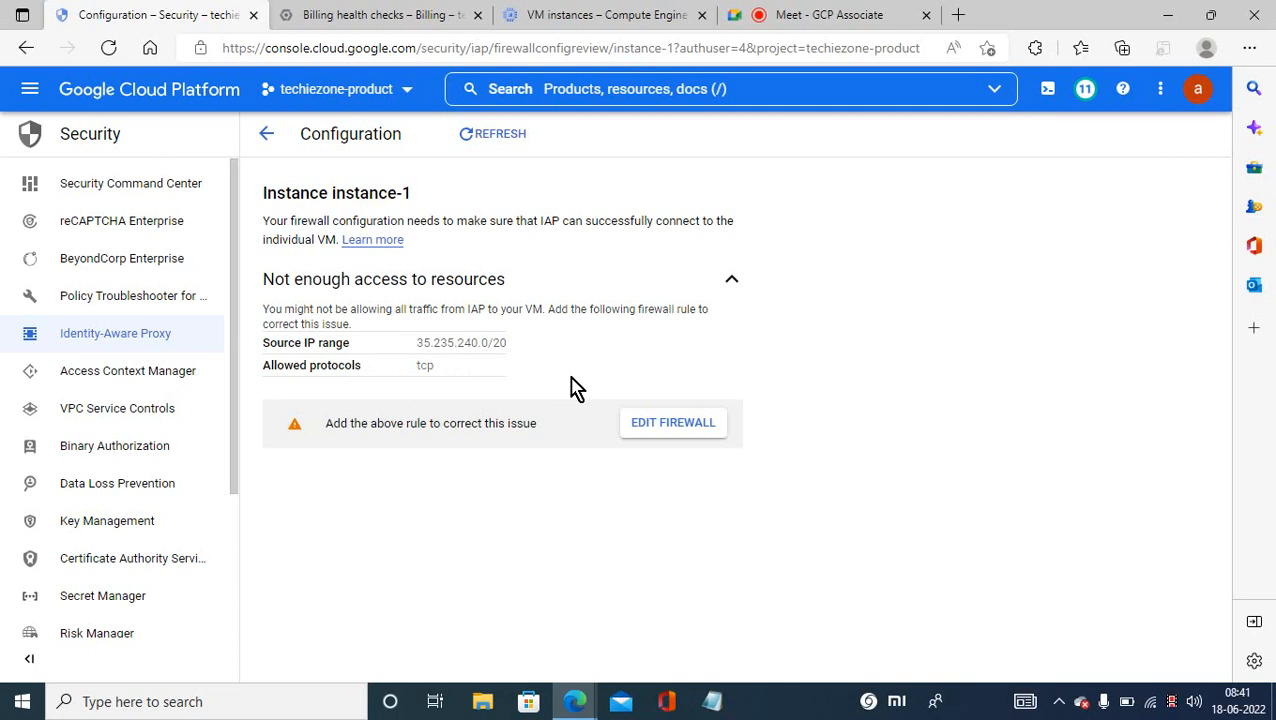
Switch to Paint and draw a black-outlined rectangle about 158 × 70 px near the left edge of the canvas.
click(214, 710)
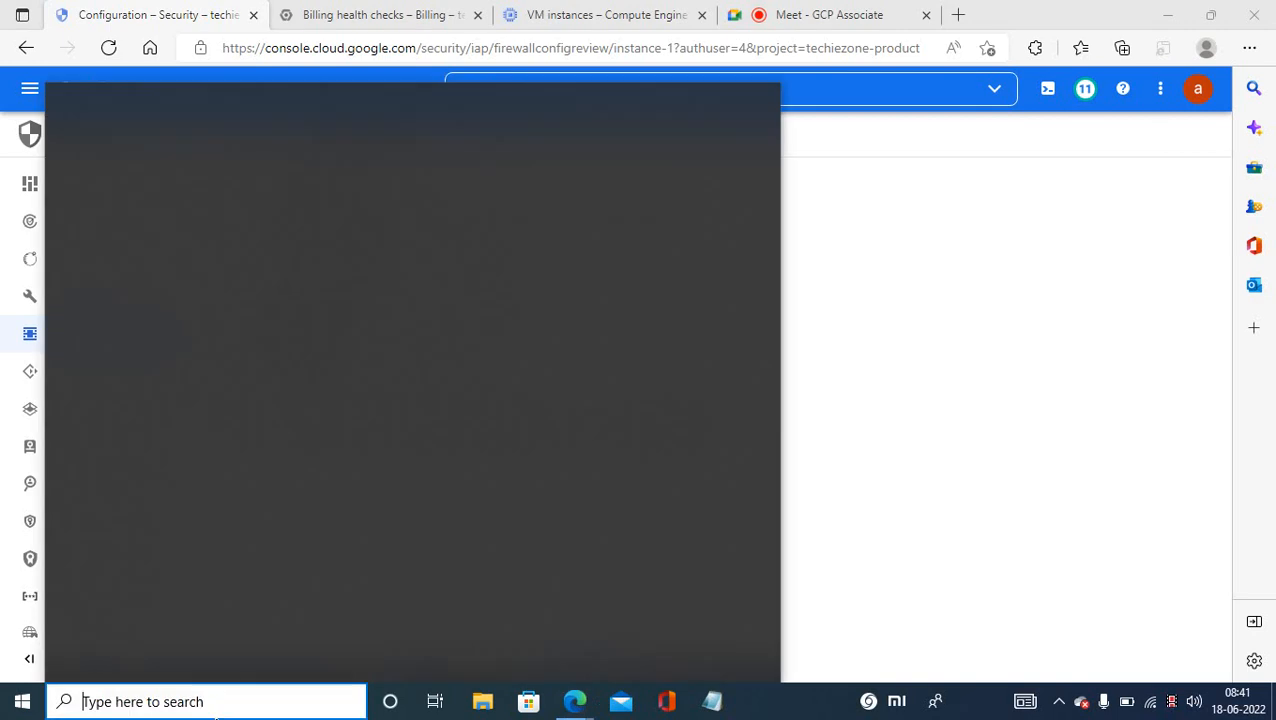
text(paint)
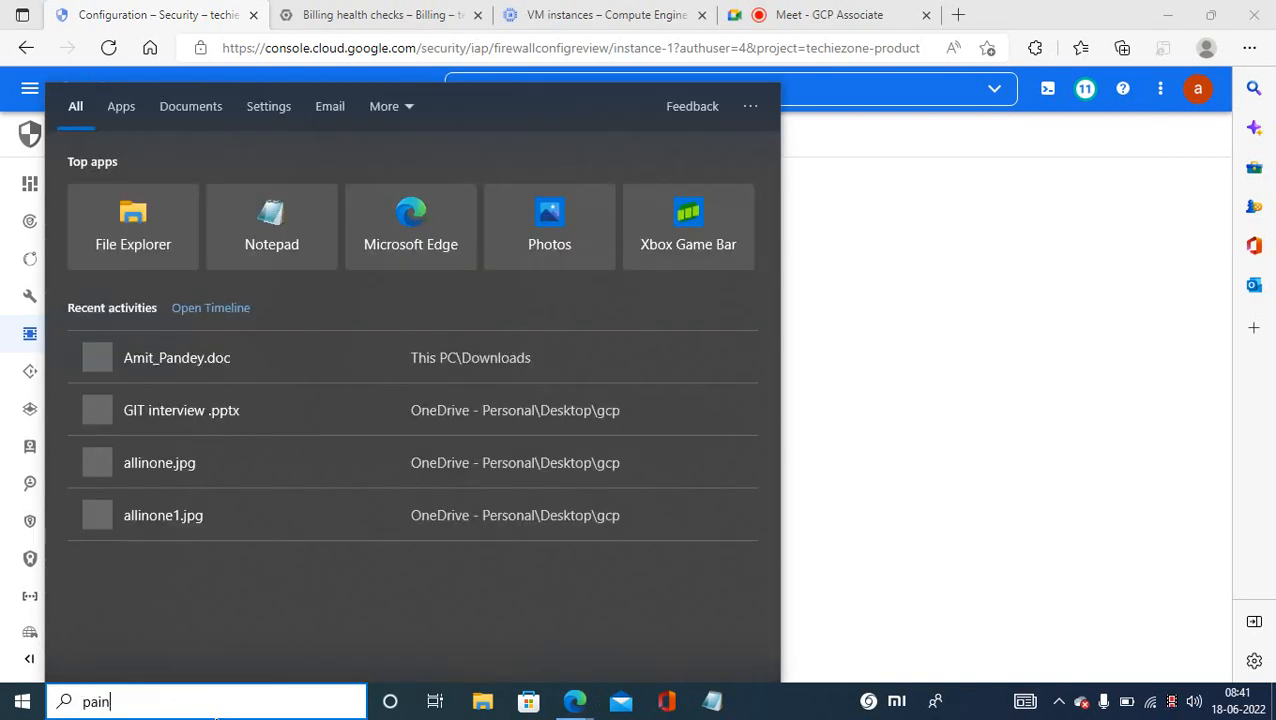
key(Return)
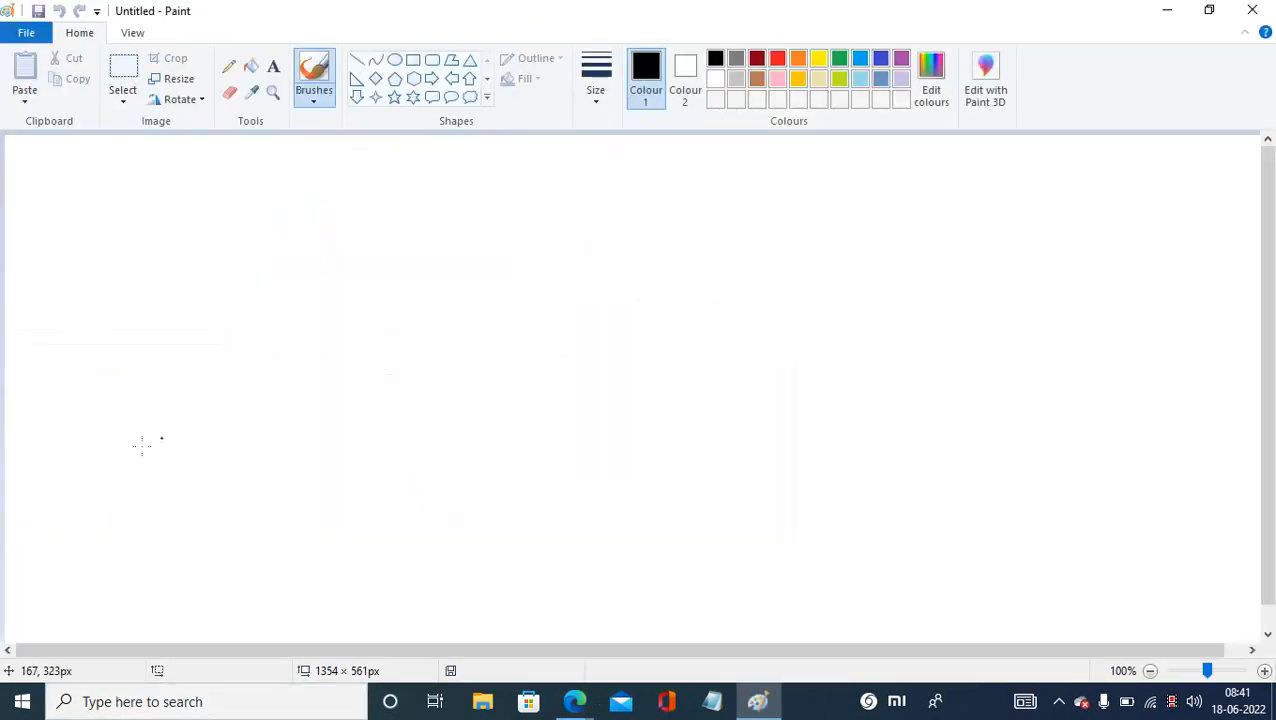
click(413, 60)
drag(100, 296, 250, 364)
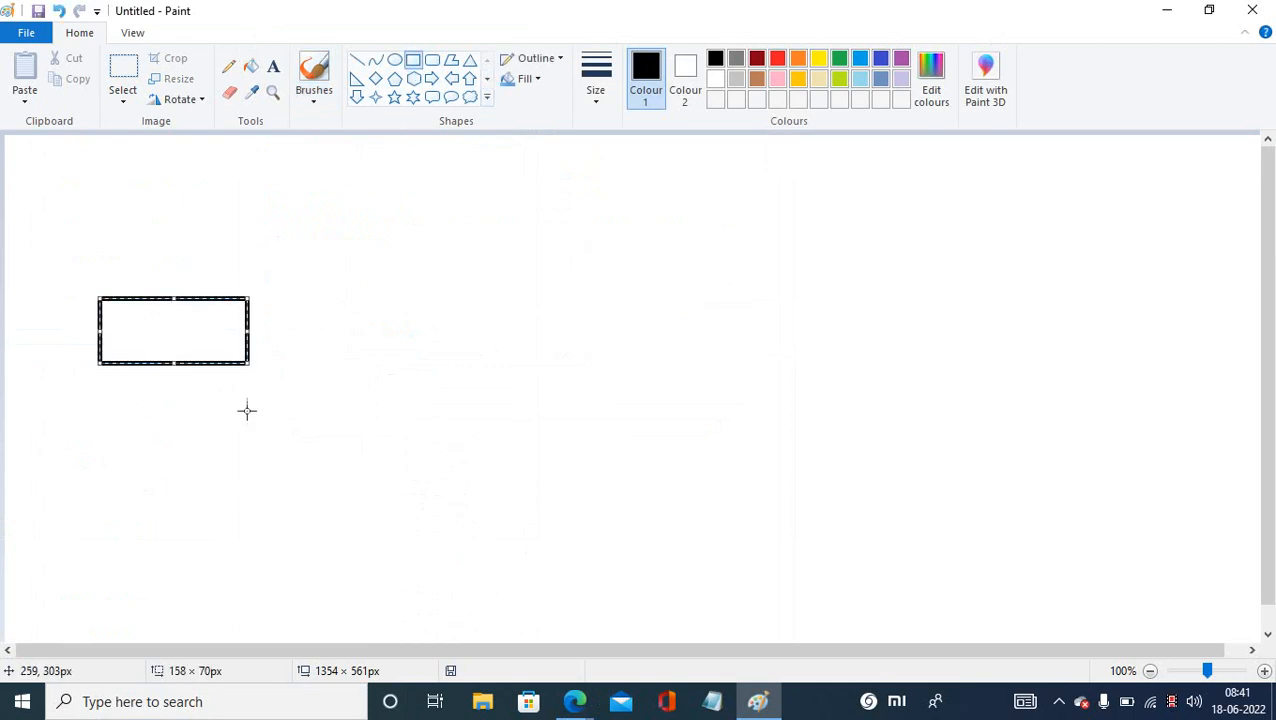
click(246, 408)
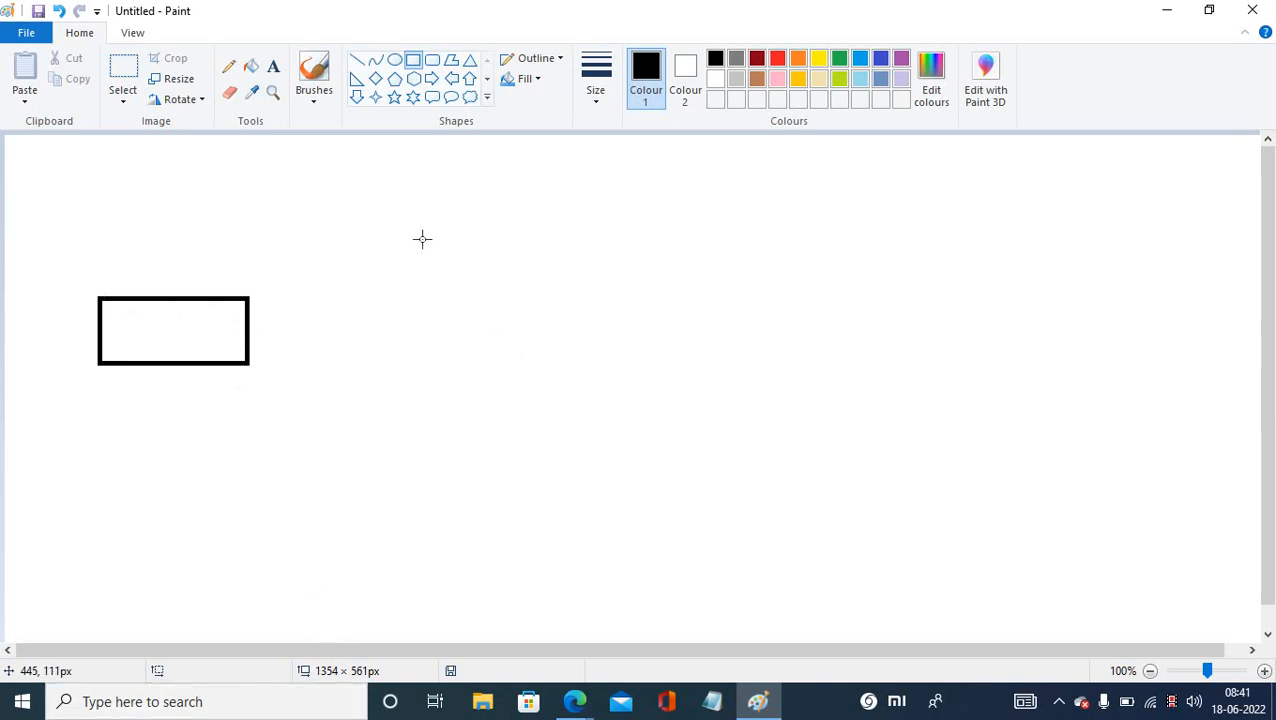
Draw a rounded rectangle about 774 × 355 px beside the small rectangle and connect the two with a pair of parallel slanted lines.
click(432, 60)
drag(367, 237, 1094, 570)
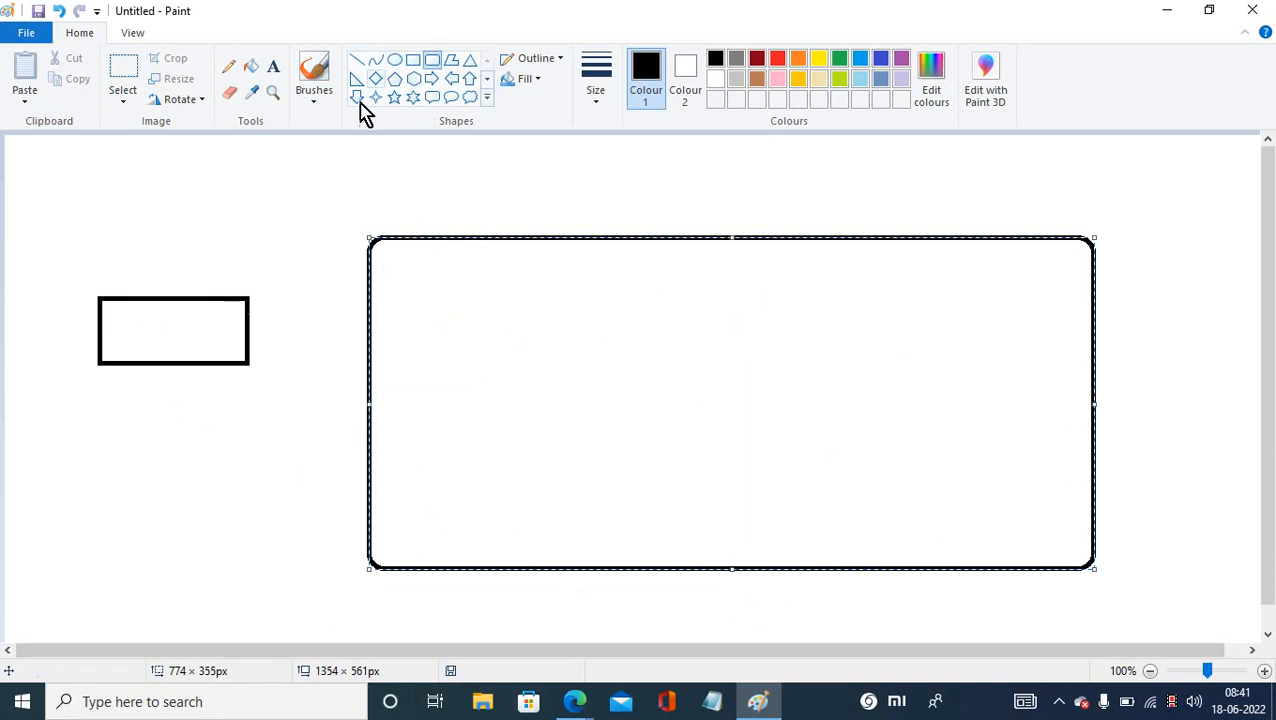
click(357, 62)
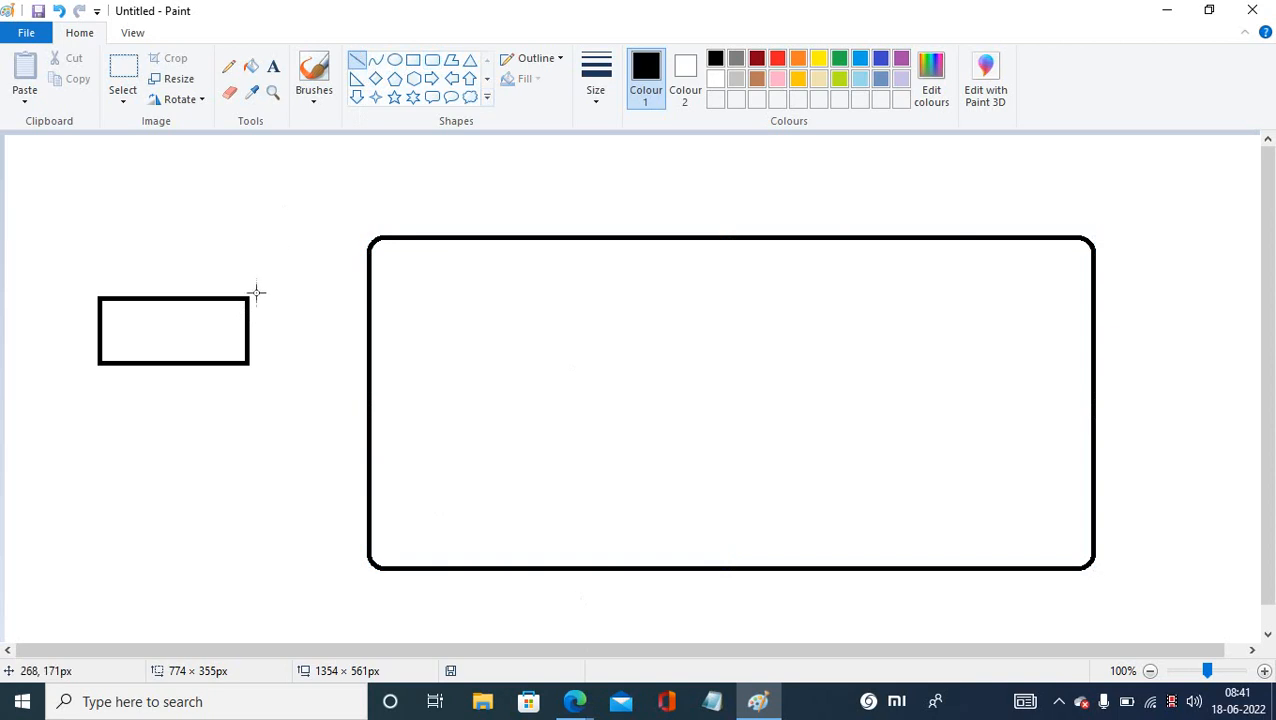
drag(248, 327, 437, 276)
click(280, 391)
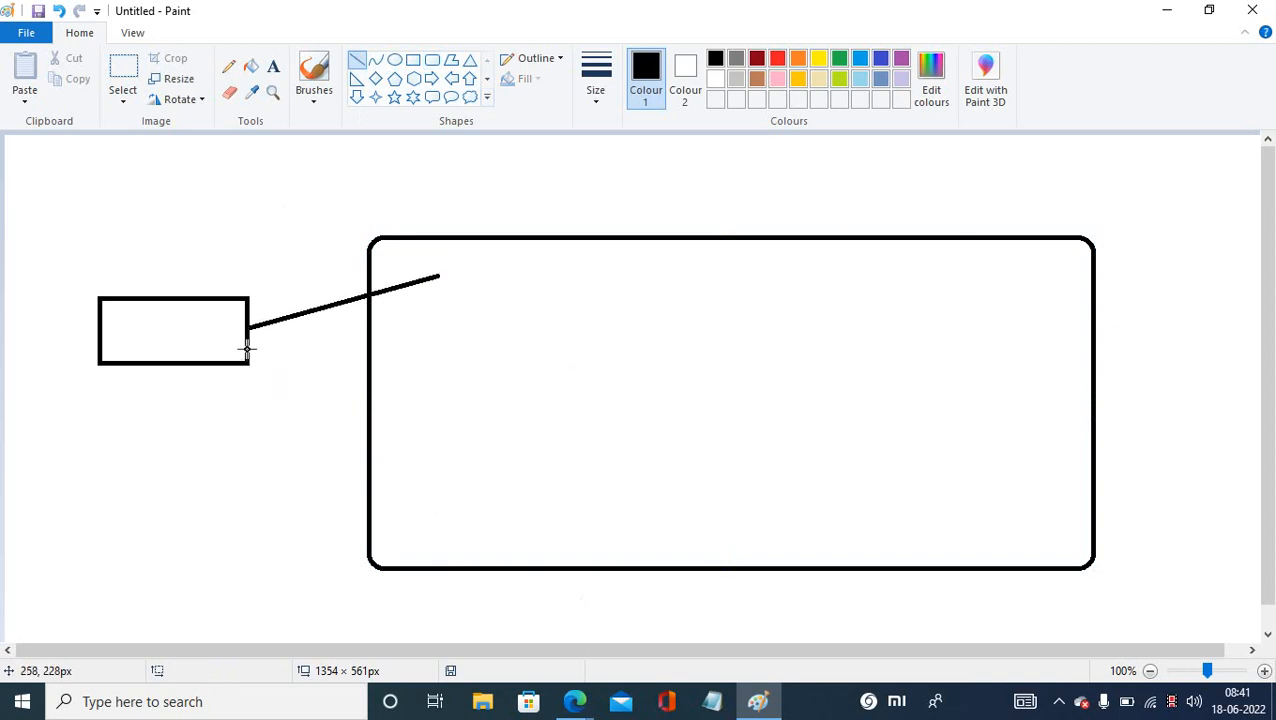
mouse_move(248, 348)
mouse_down()
mouse_move(365, 325)
mouse_move(445, 291)
mouse_up()
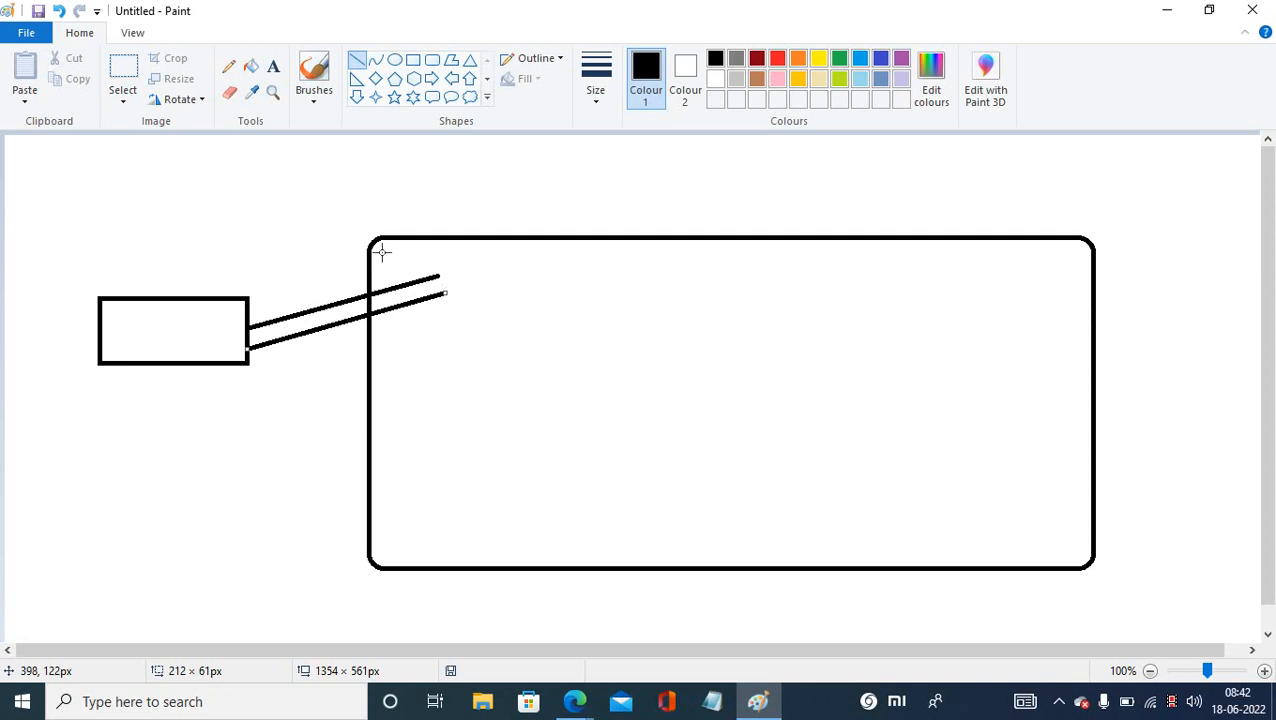
Erase the outline segments between the two parallel lines on both rectangles to form an open tunnel.
click(229, 92)
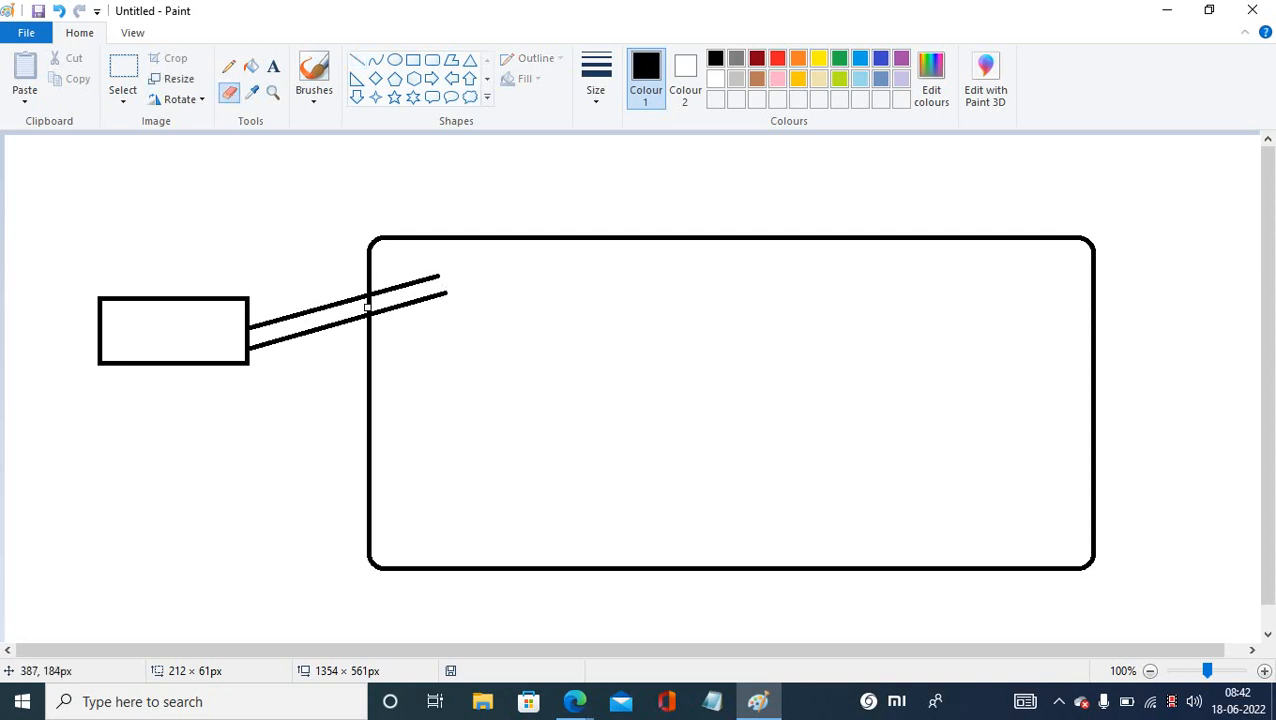
drag(367, 304, 371, 306)
drag(249, 338, 247, 338)
Switch to the Google Cloud console in Edge, return to the Identity-Aware Proxy resource list, and select instance-1.
mouse_move(572, 708)
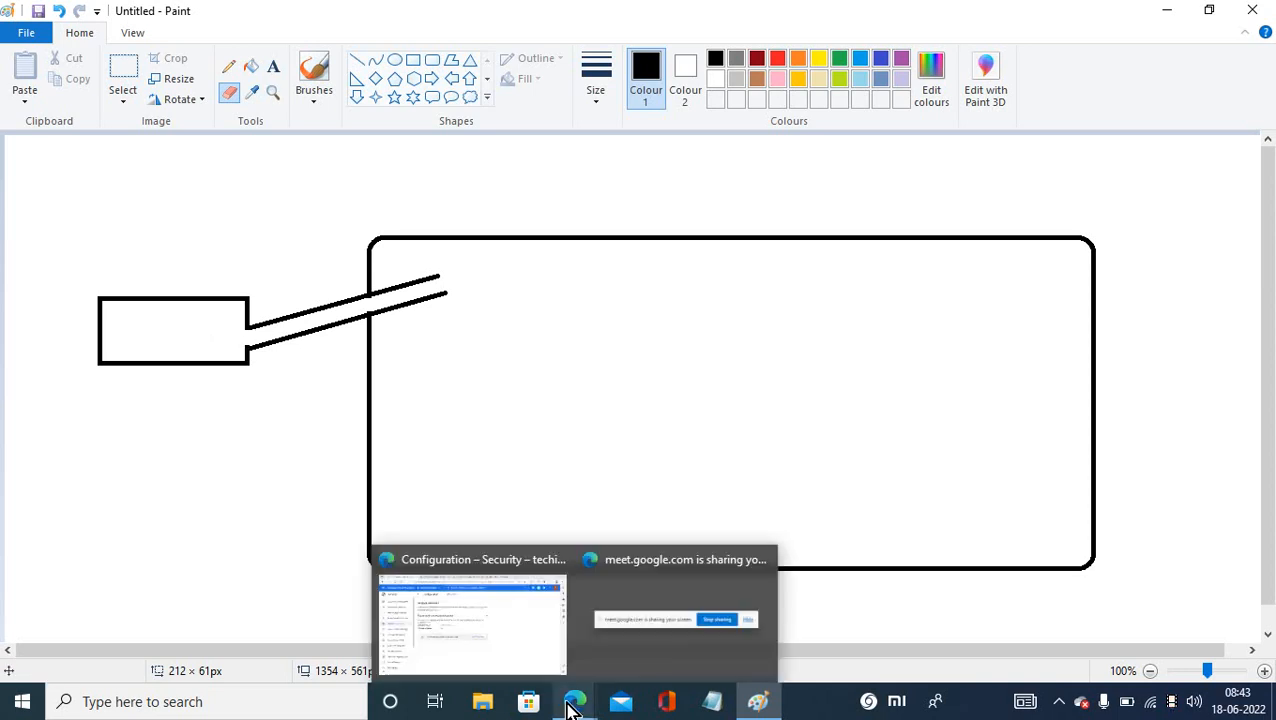
click(510, 632)
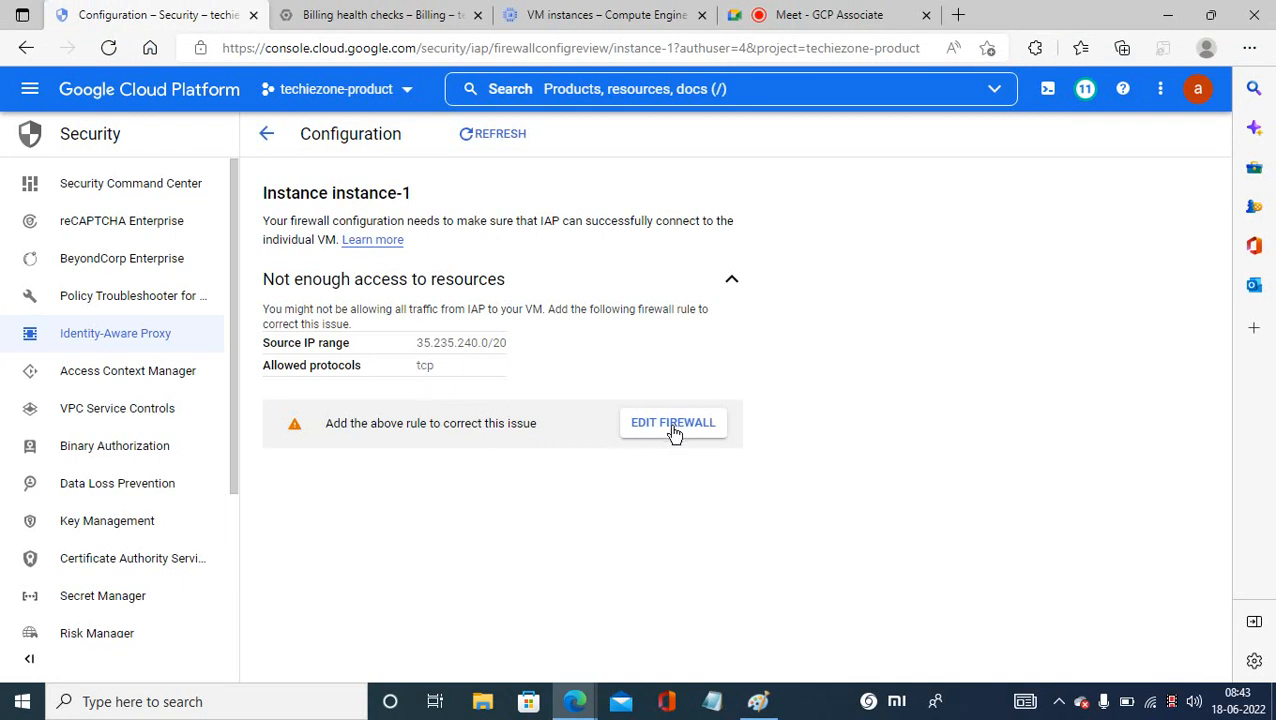
click(563, 17)
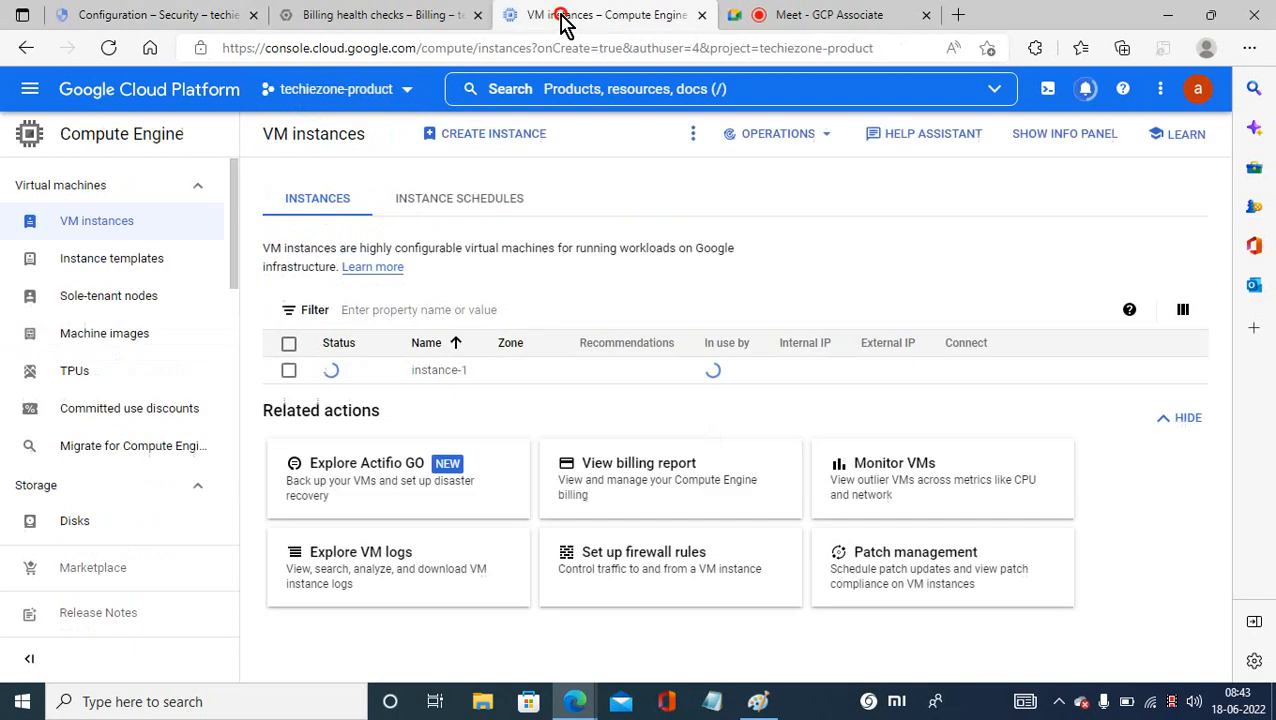
click(205, 17)
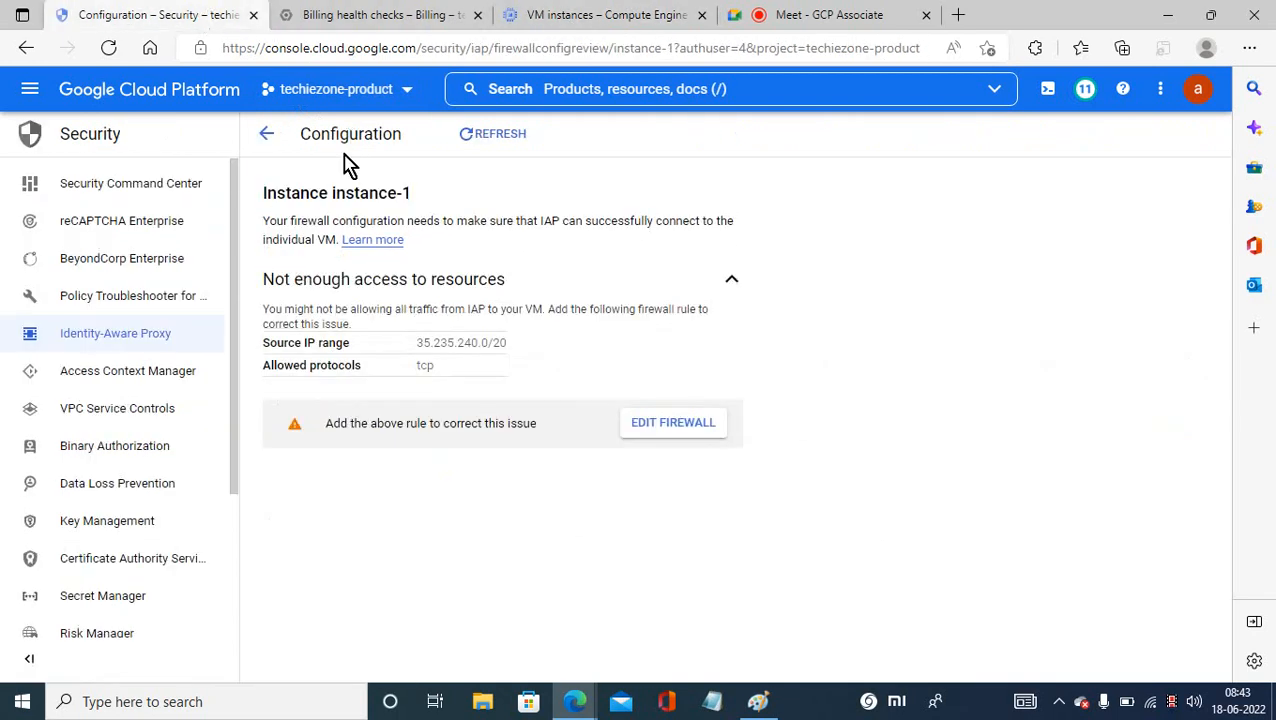
click(266, 133)
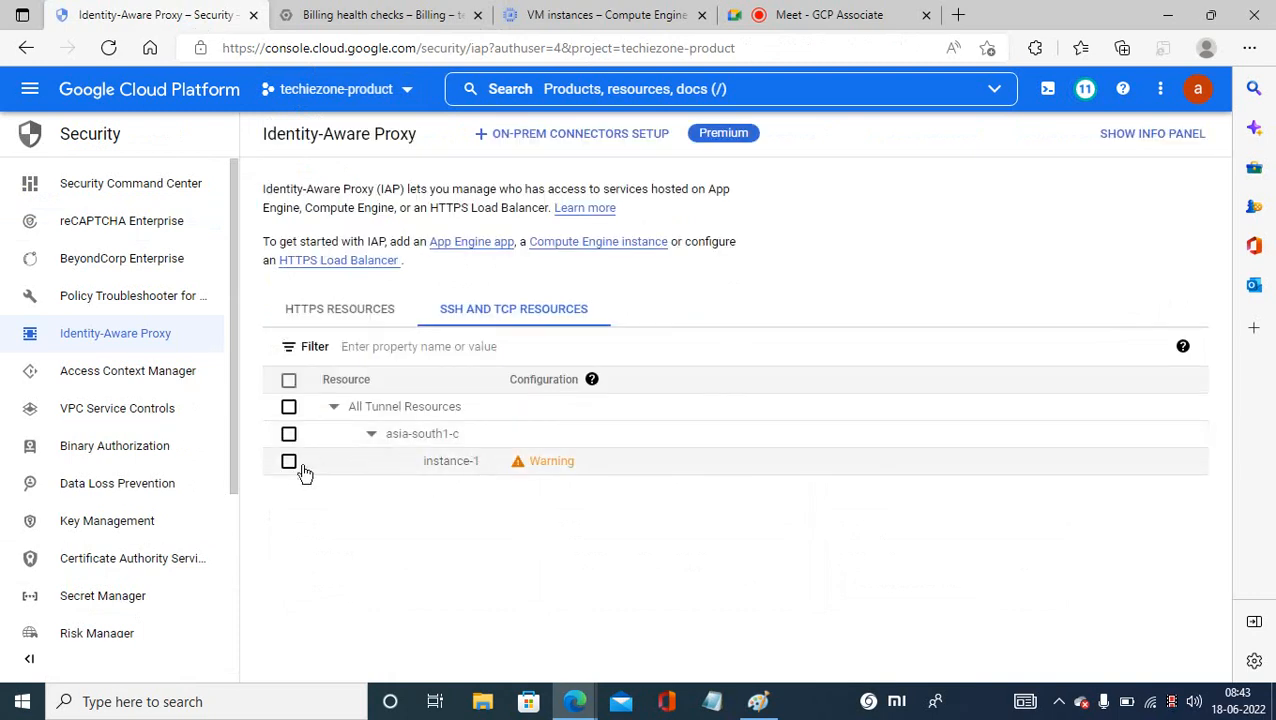
click(289, 465)
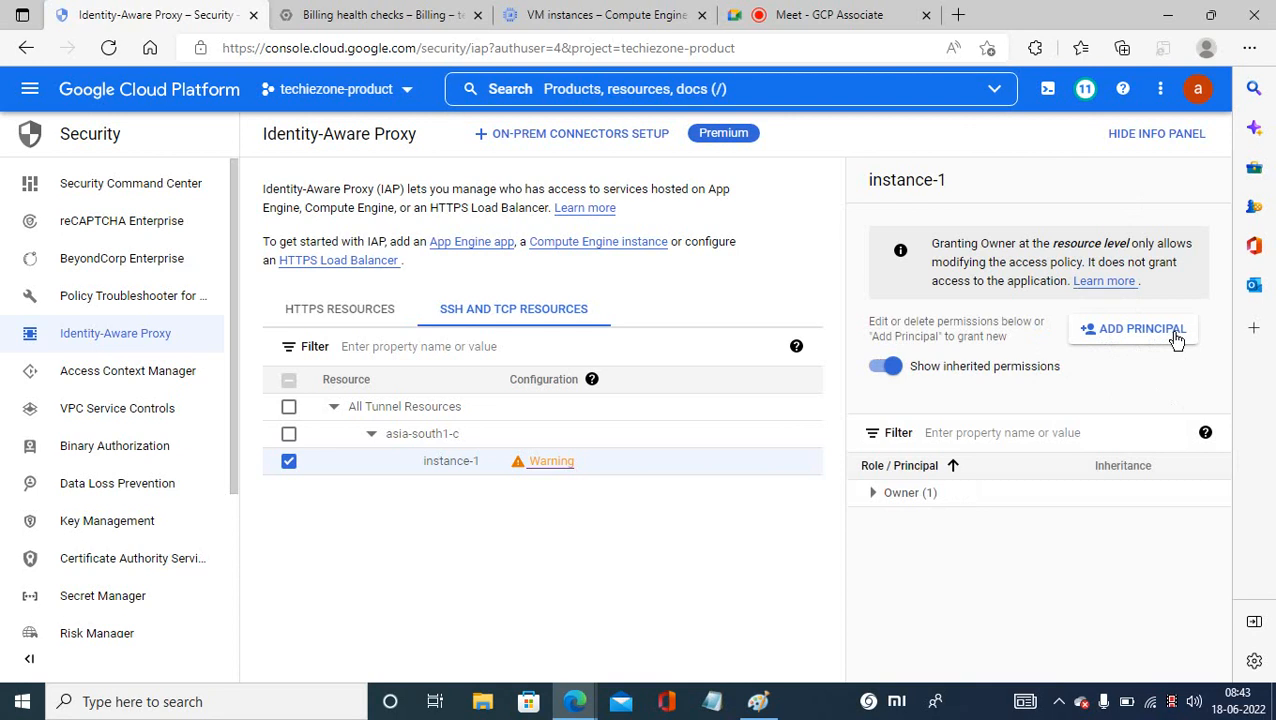
click(1176, 340)
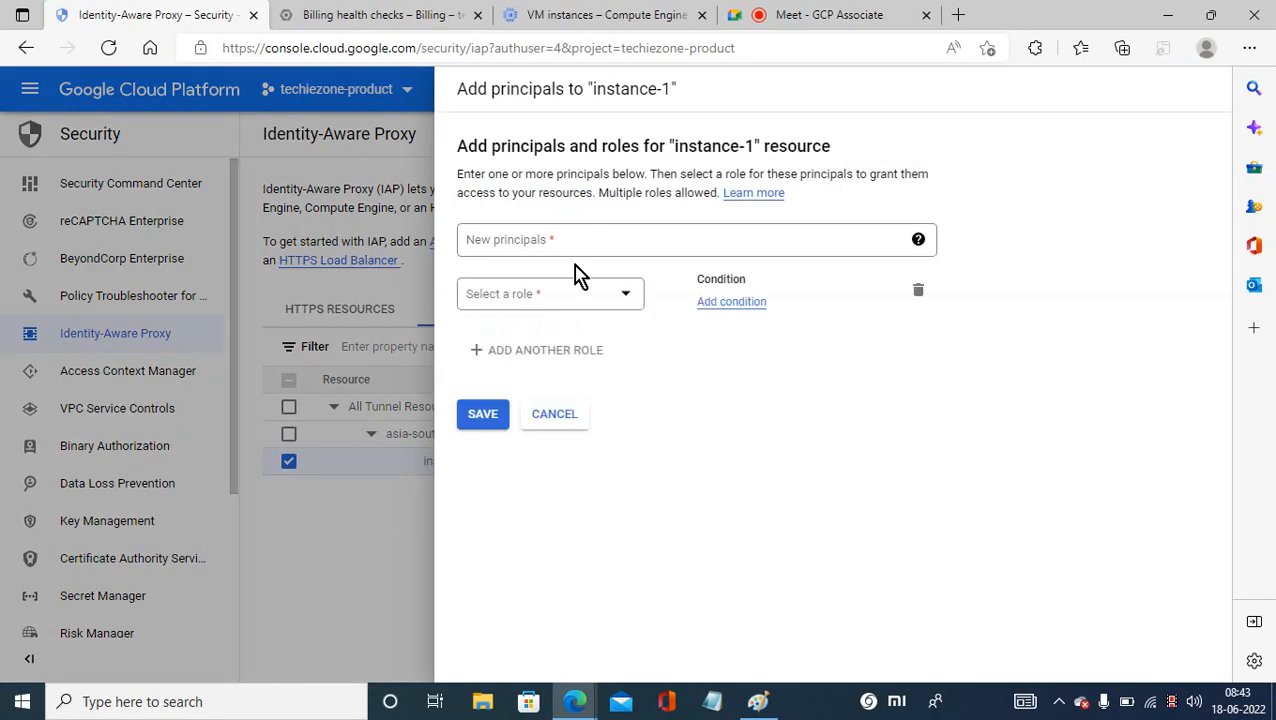
click(505, 246)
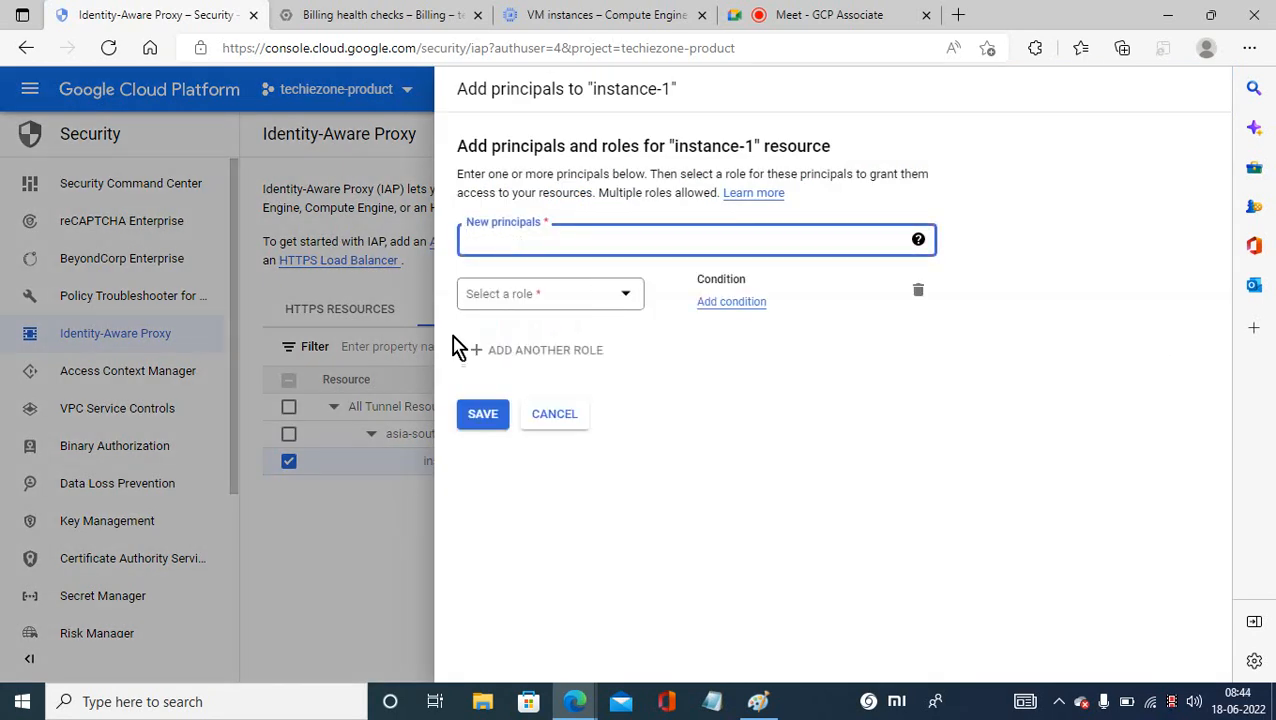
click(365, 571)
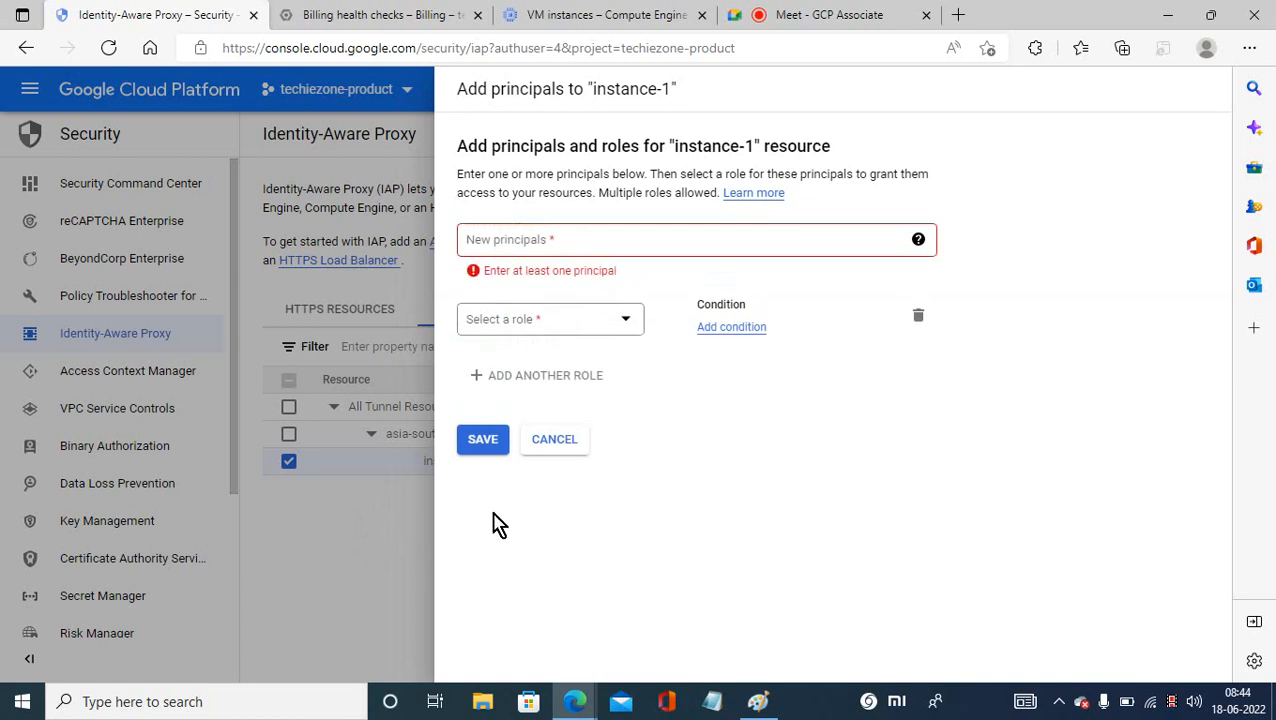
click(541, 445)
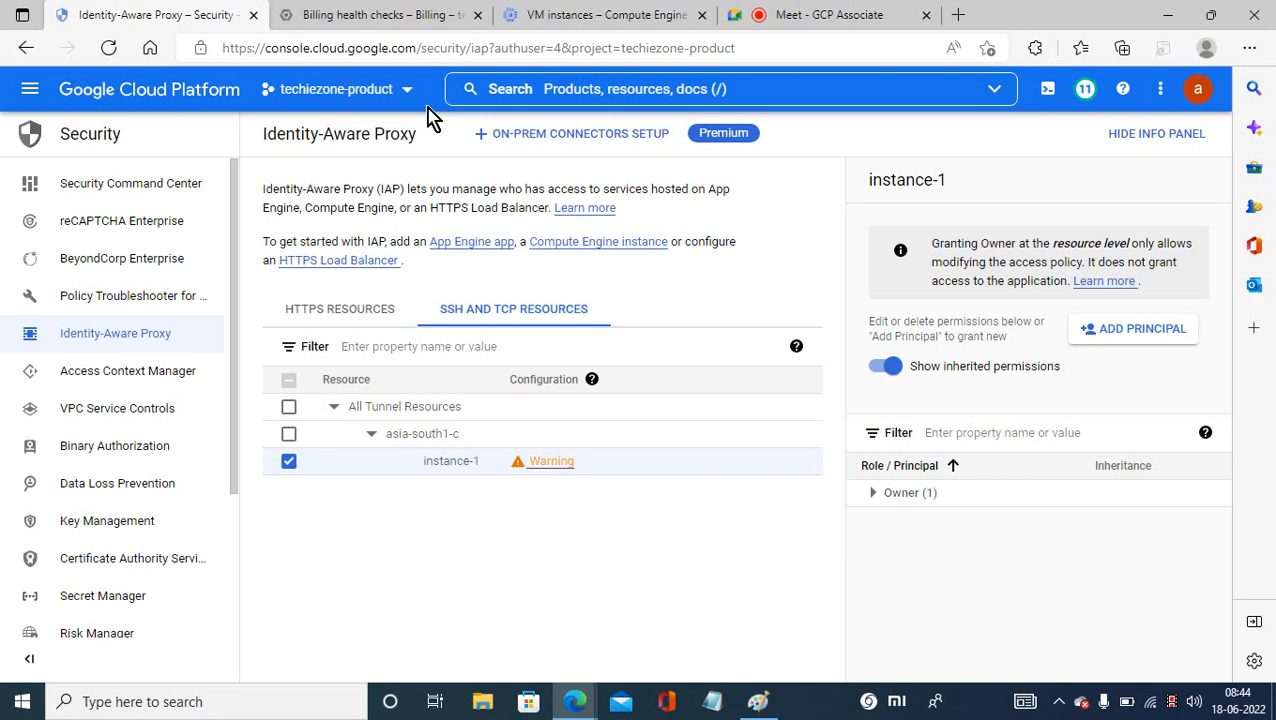
Fill in a principal's e-mail with the IAP-secured Tunnel User role for instance-1, and discard the entry without saving.
click(1102, 334)
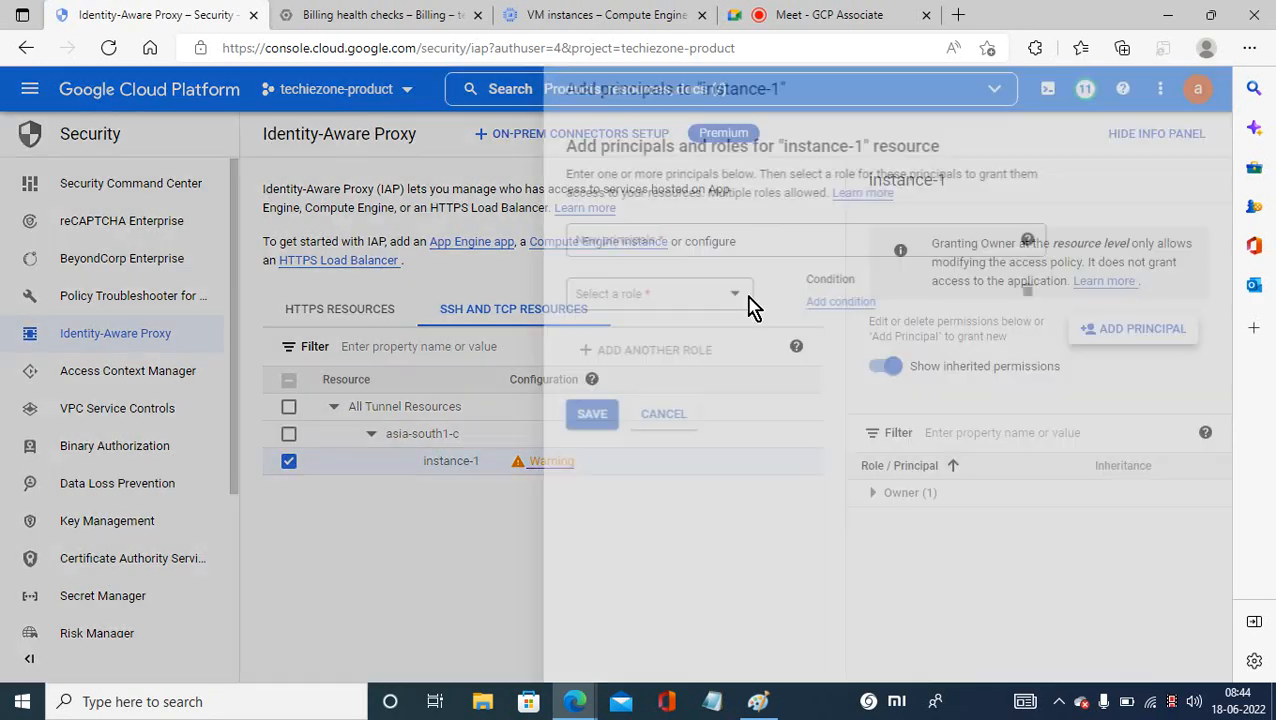
click(648, 246)
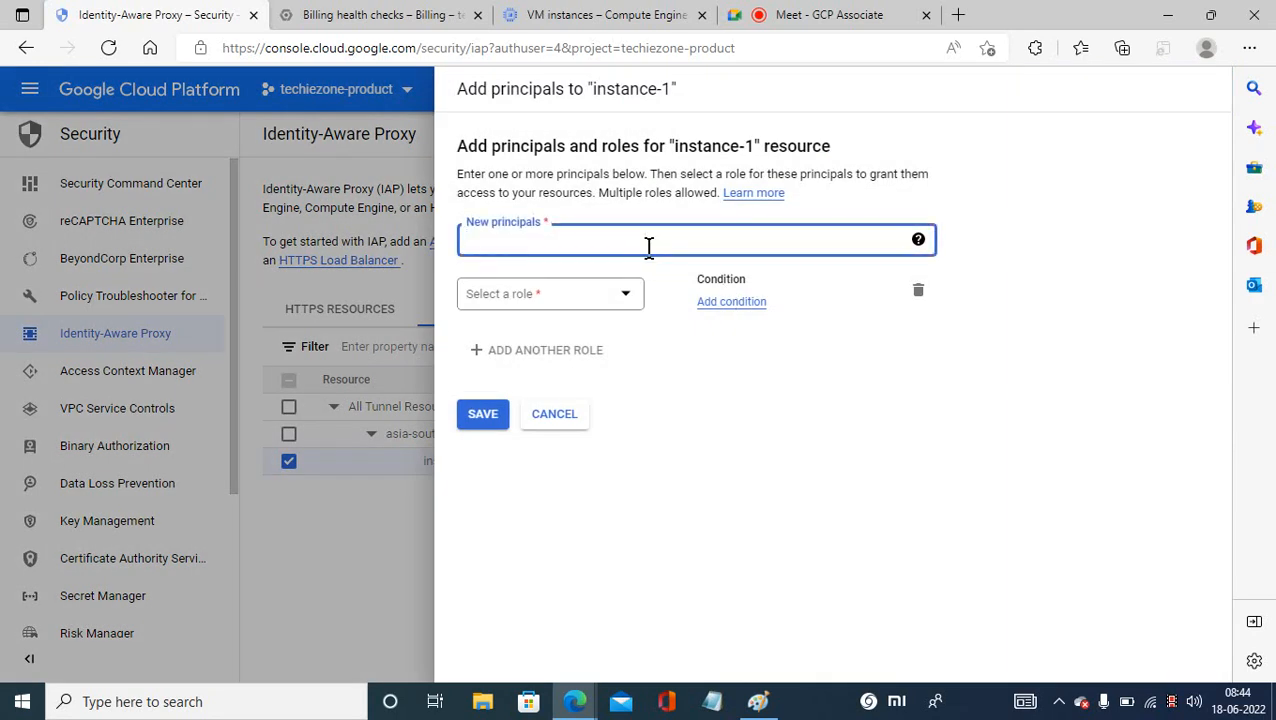
text(amit)
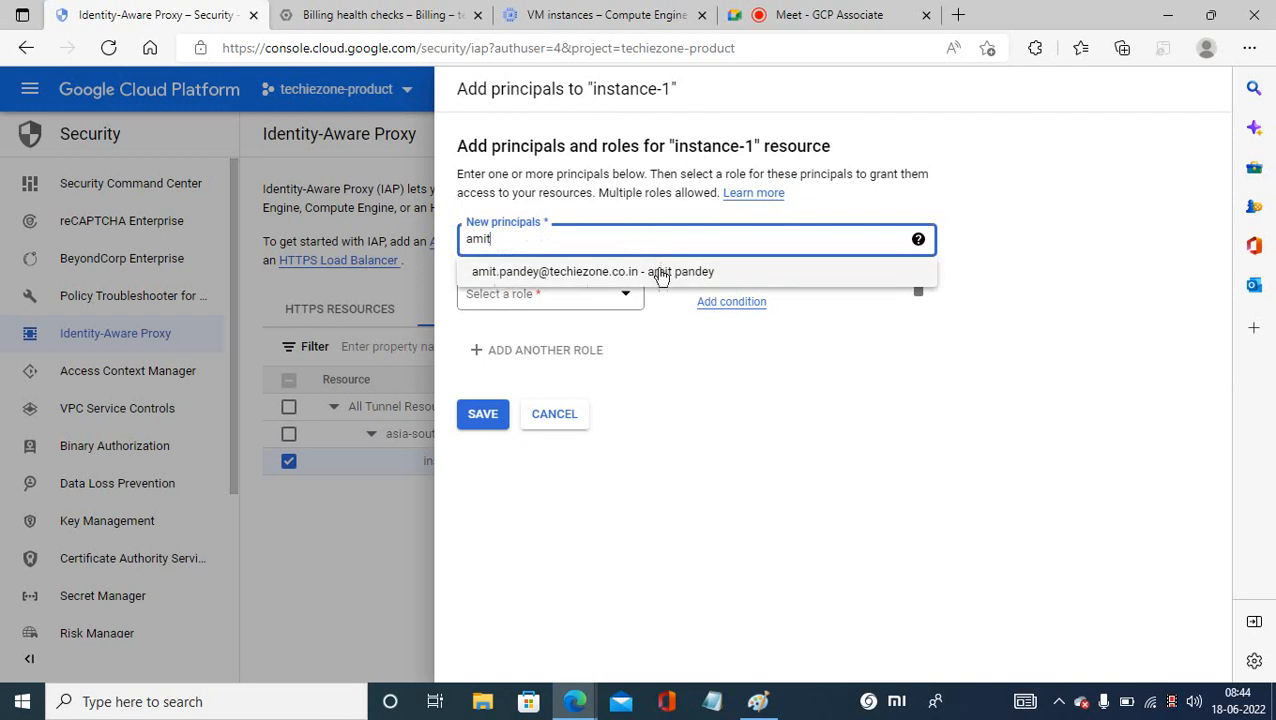
click(679, 271)
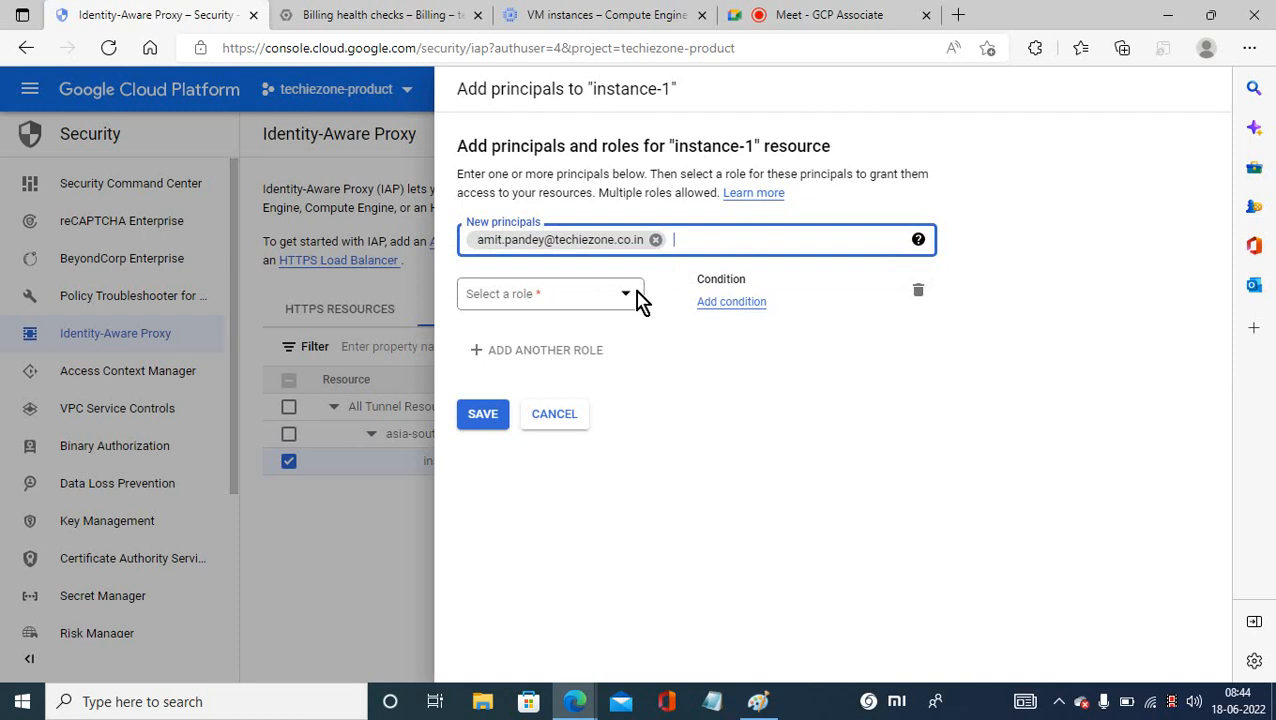
click(627, 293)
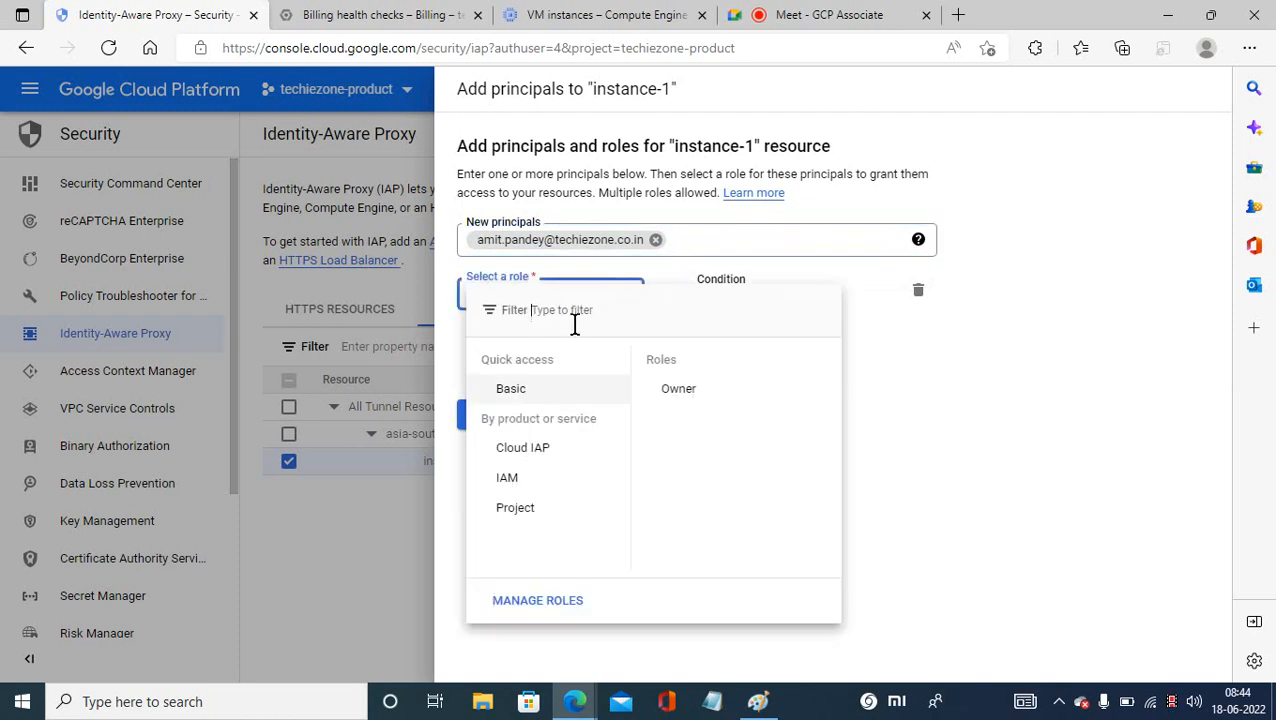
text(iap)
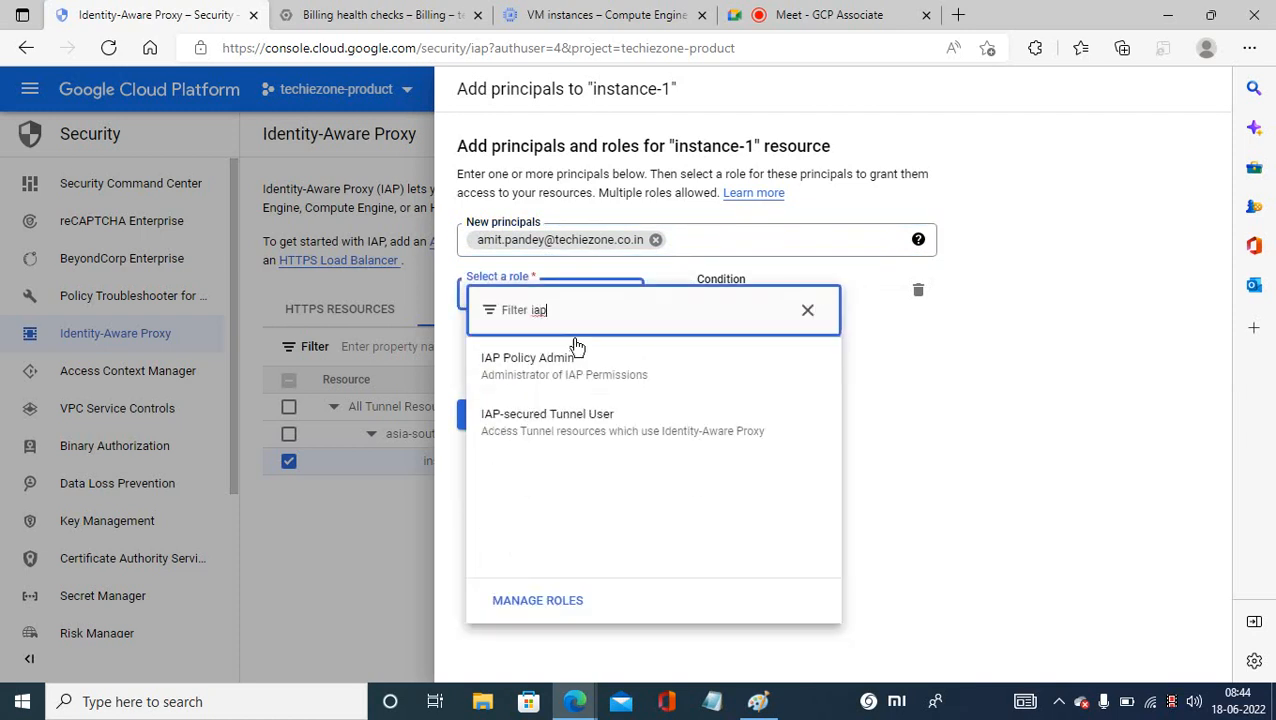
click(553, 416)
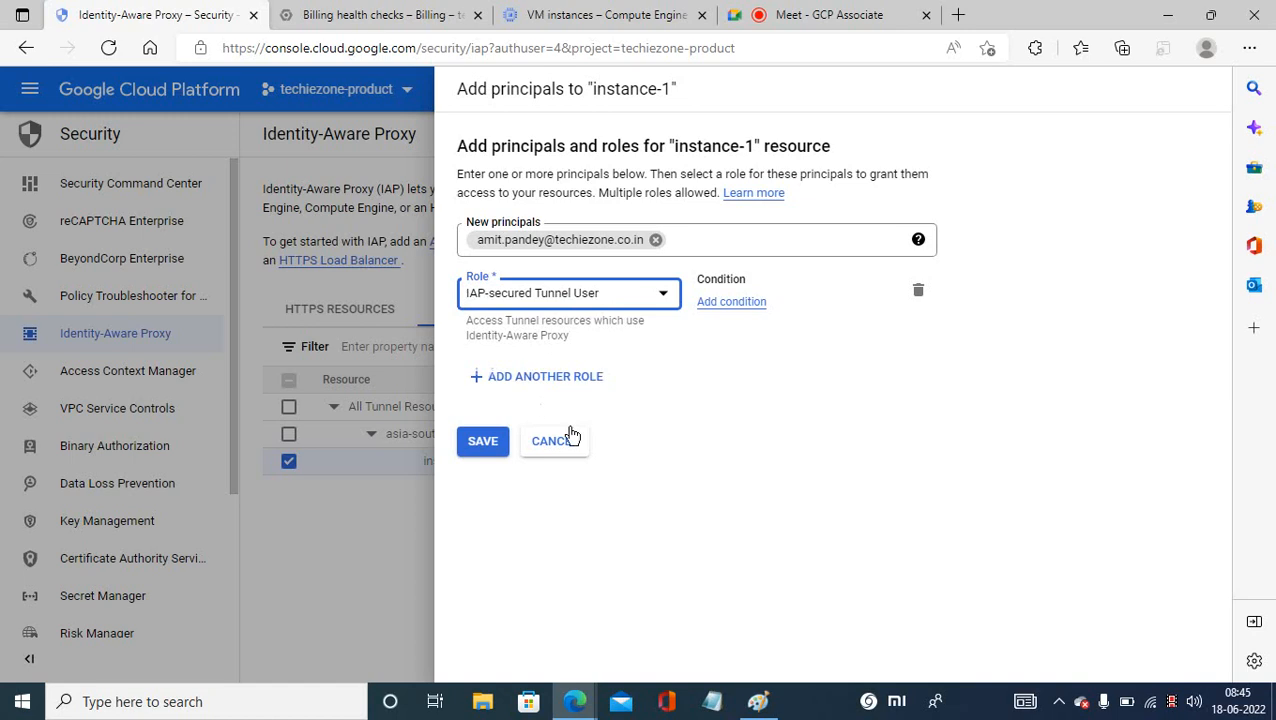
click(542, 450)
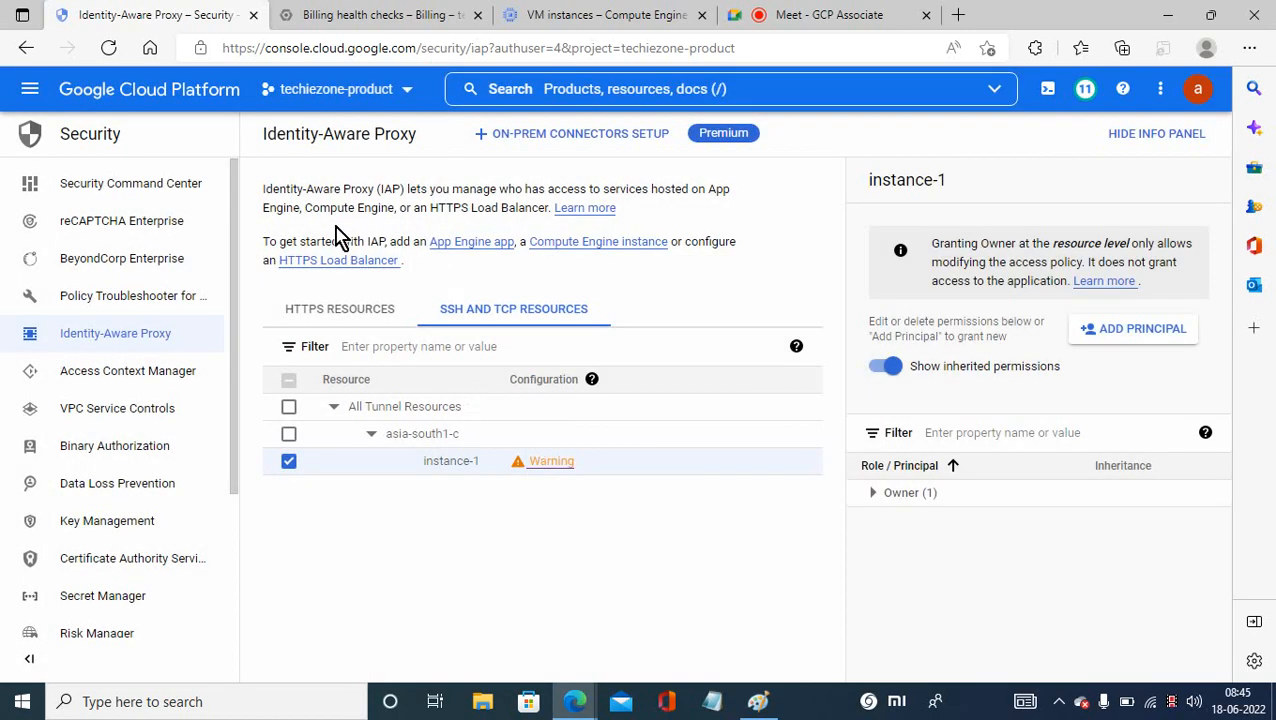
Reopen the configuration warning for instance-1.
click(548, 463)
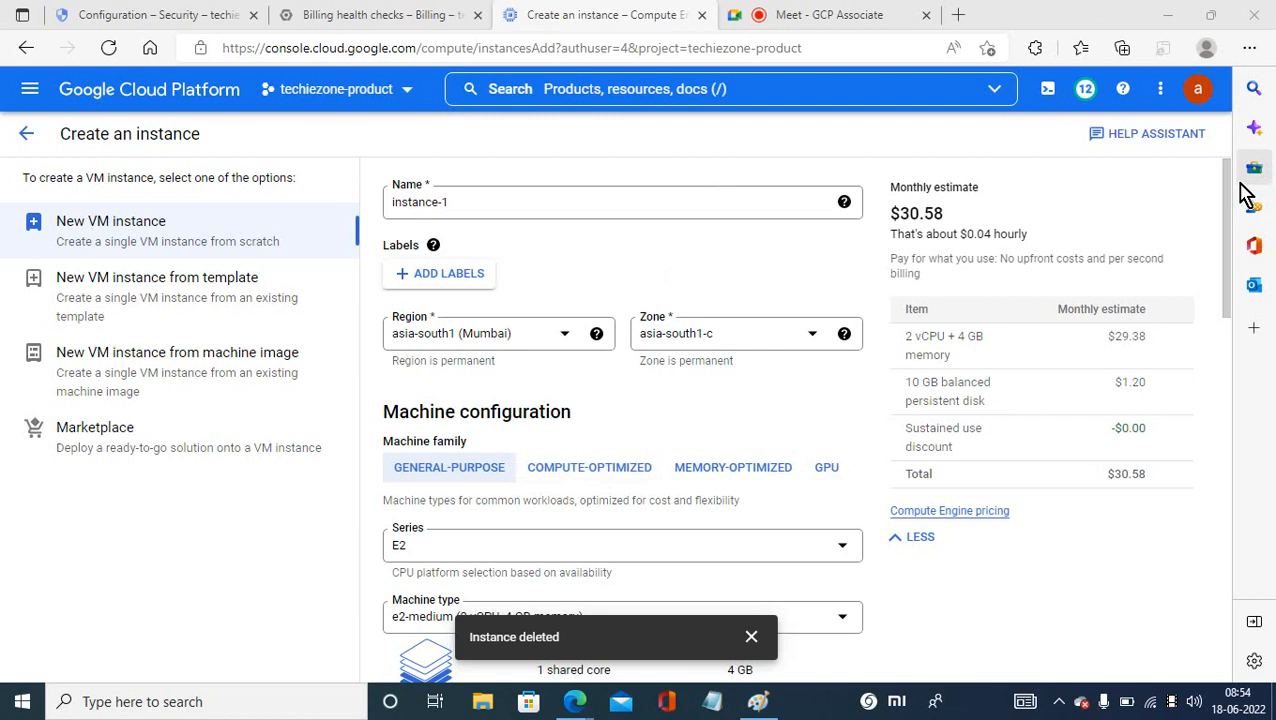
Change the new instance's boot disk to the Windows Server public image, version Windows Server 2012 R2 Datacenter.
drag(1228, 196, 1213, 434)
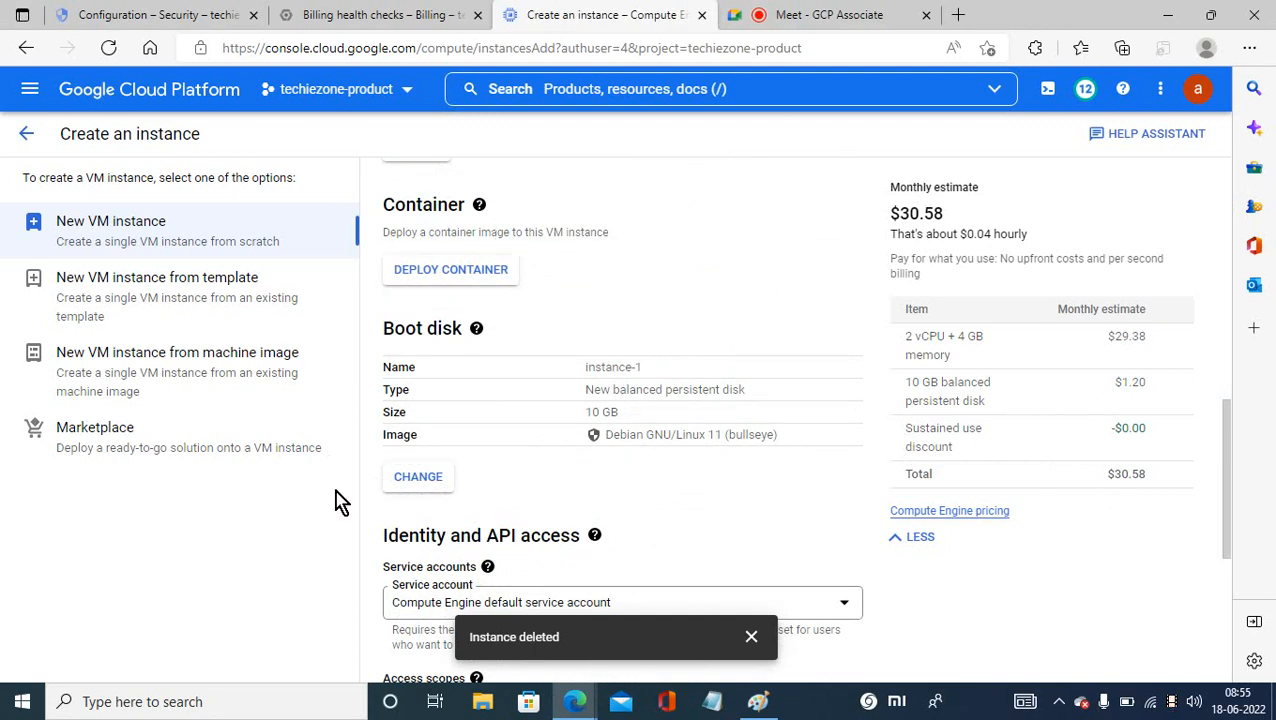
click(432, 487)
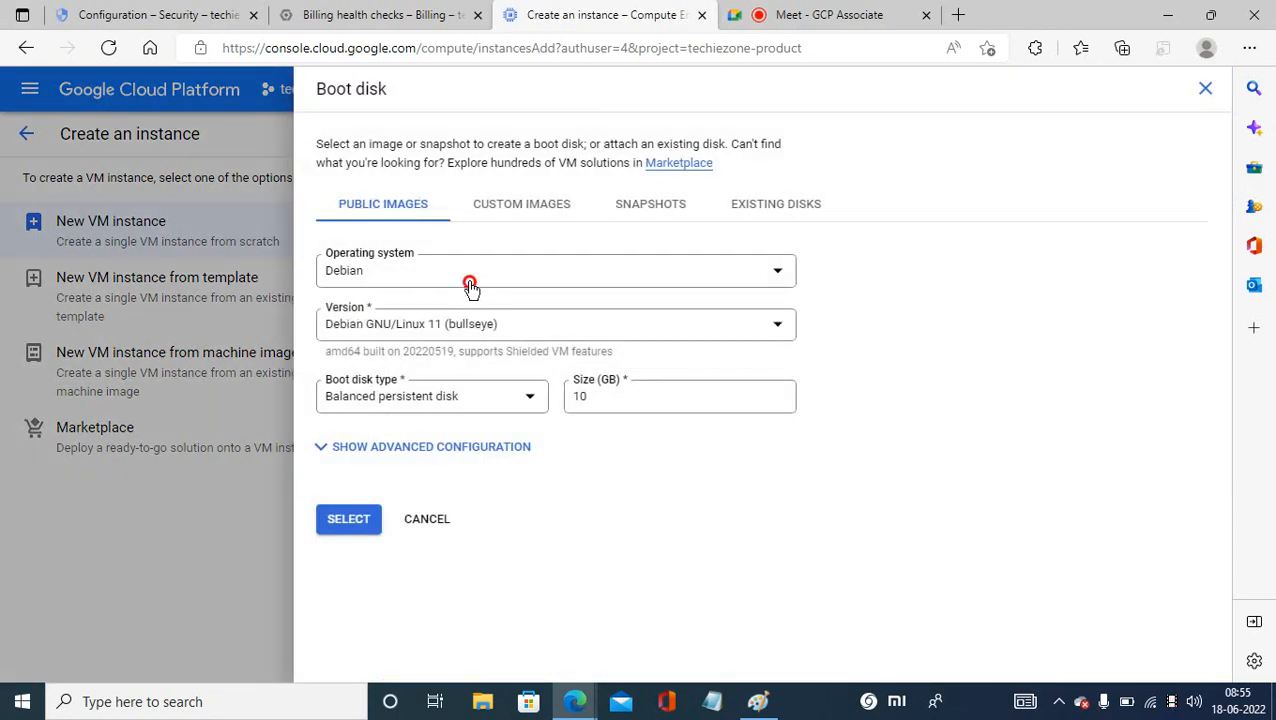
click(466, 280)
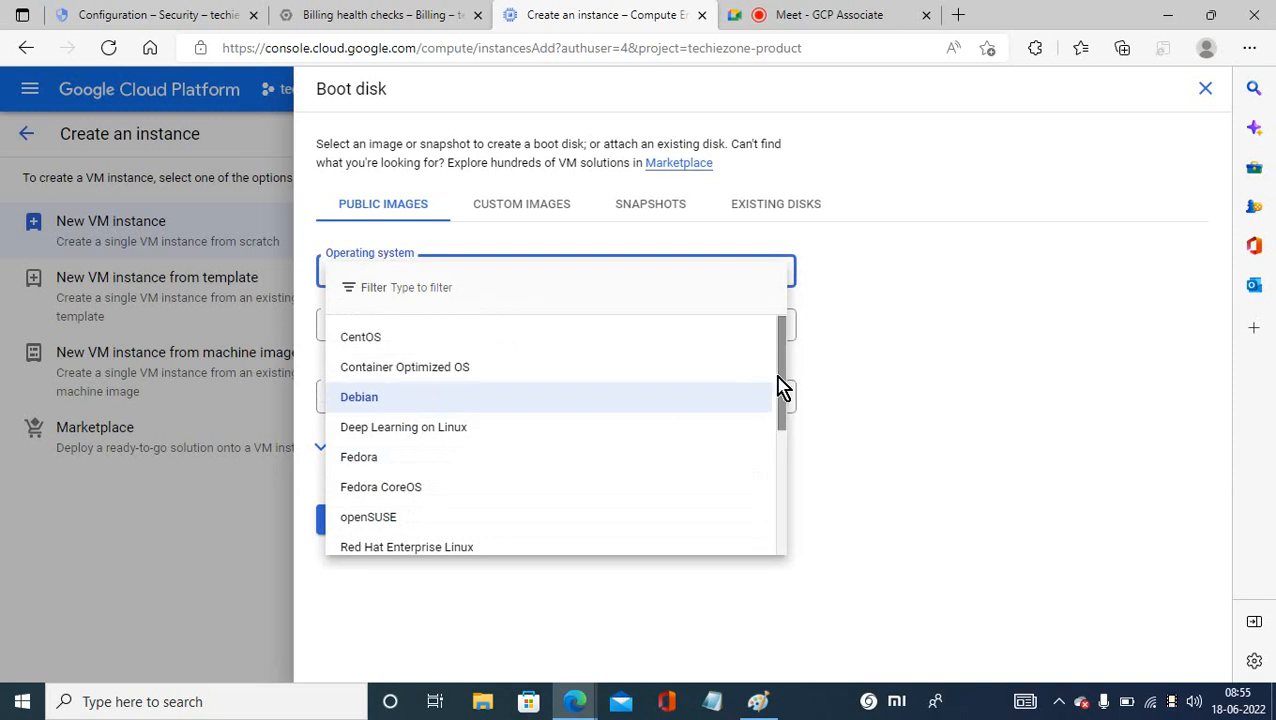
drag(778, 387, 755, 532)
click(386, 531)
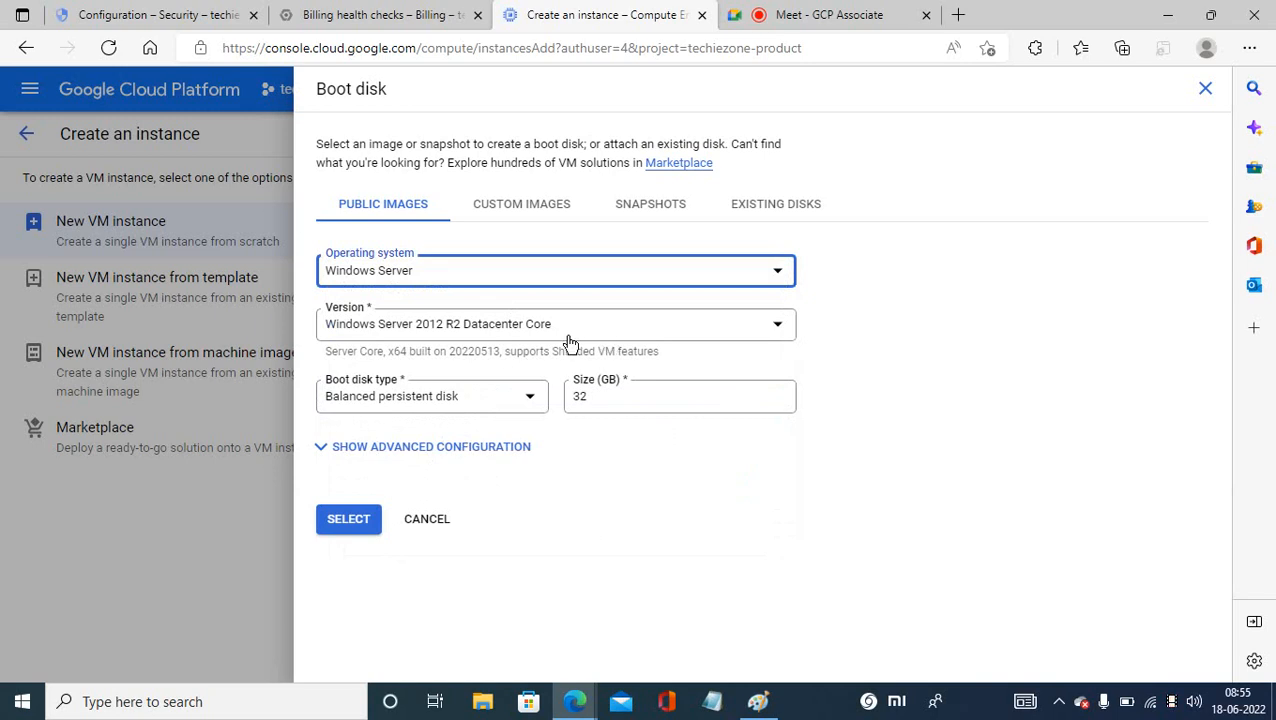
click(657, 330)
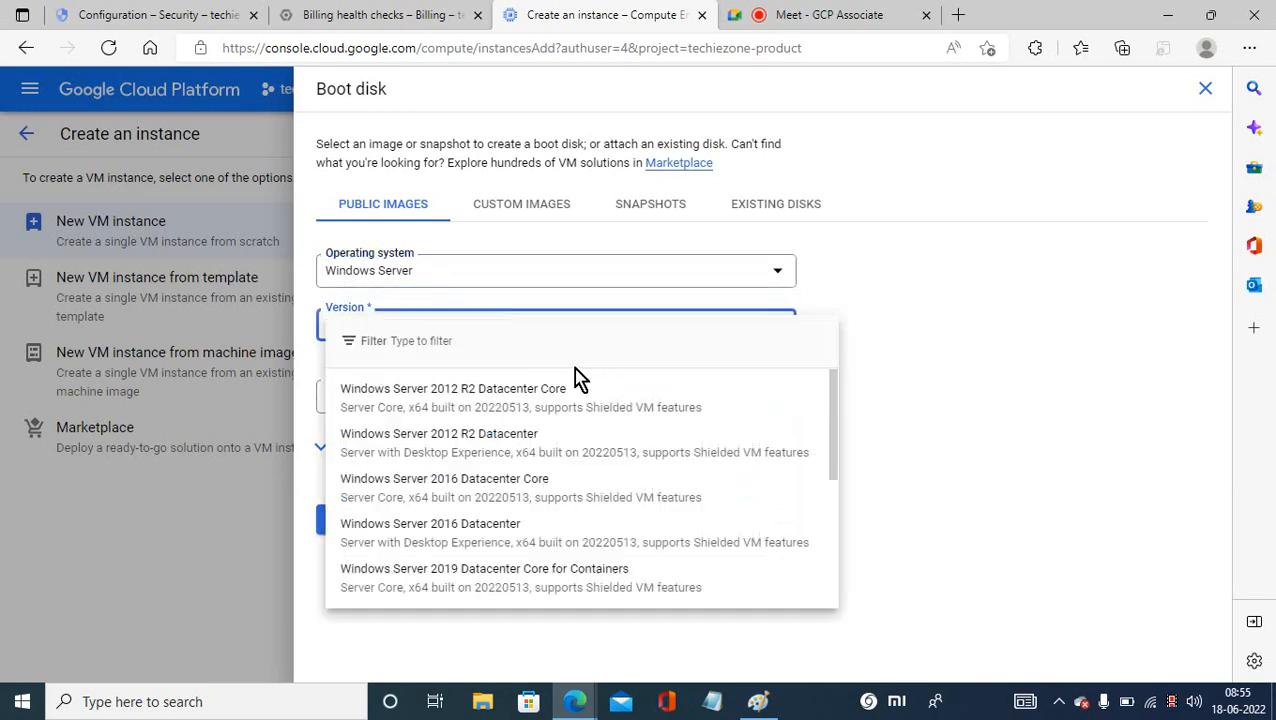
click(518, 452)
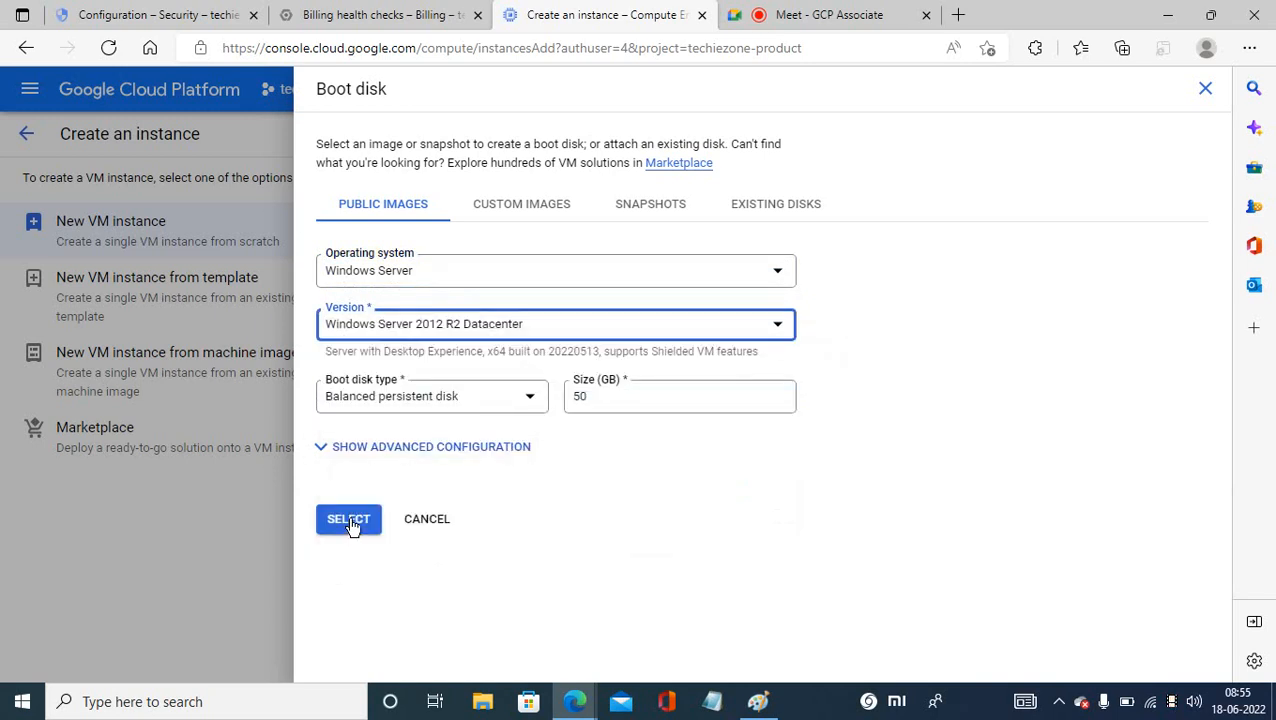
click(350, 523)
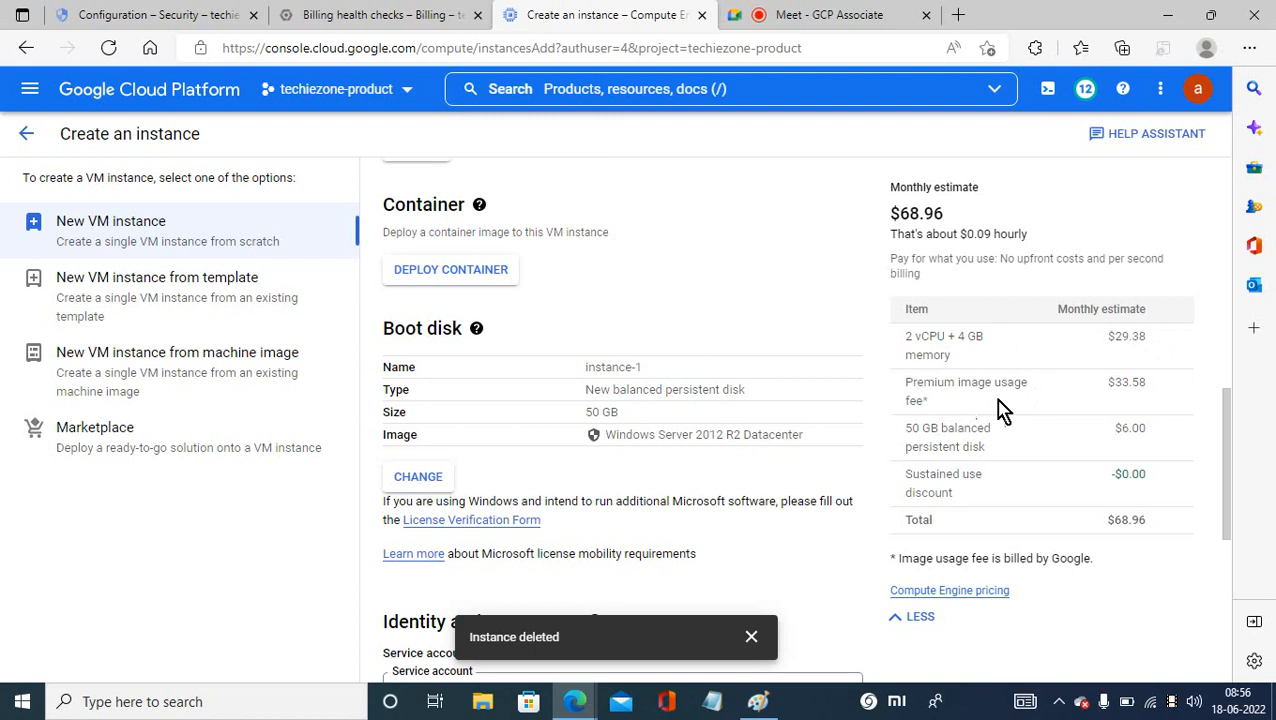
Try CentOS, Container Optimized OS, Debian and Ubuntu as the boot disk's operating system to compare default sizes, and cancel the changes.
double_click(755, 481)
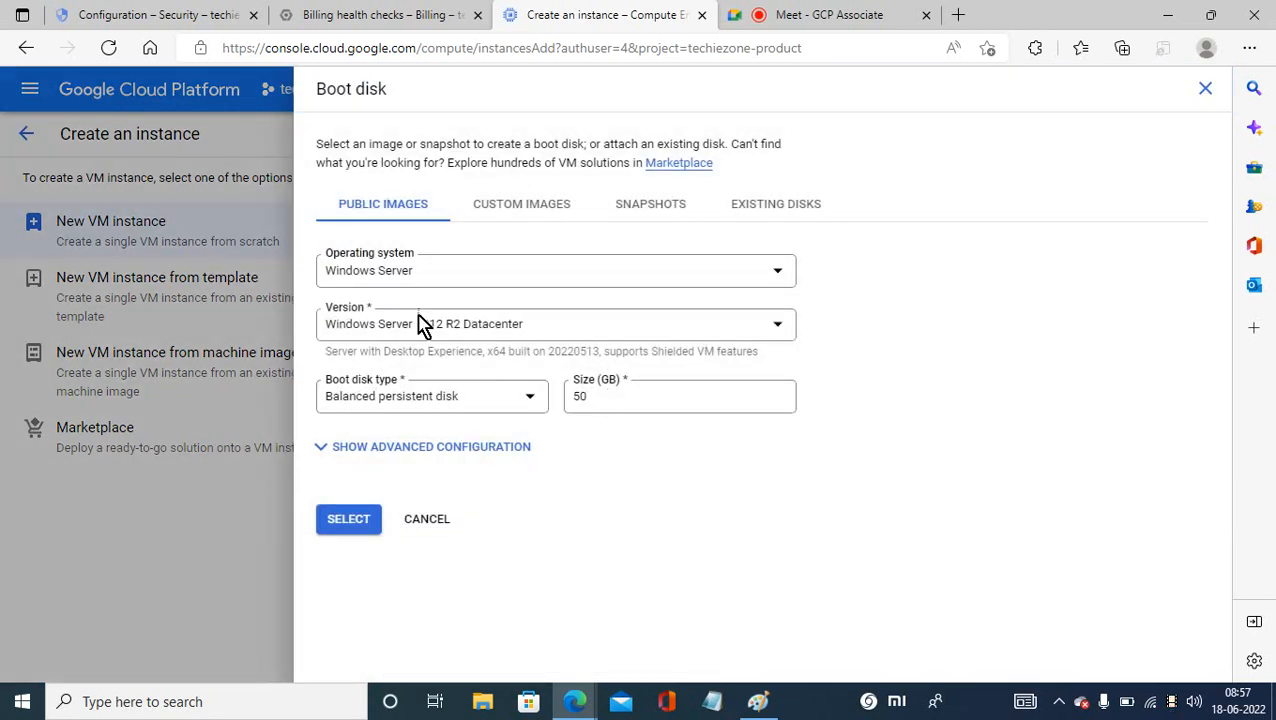
click(424, 272)
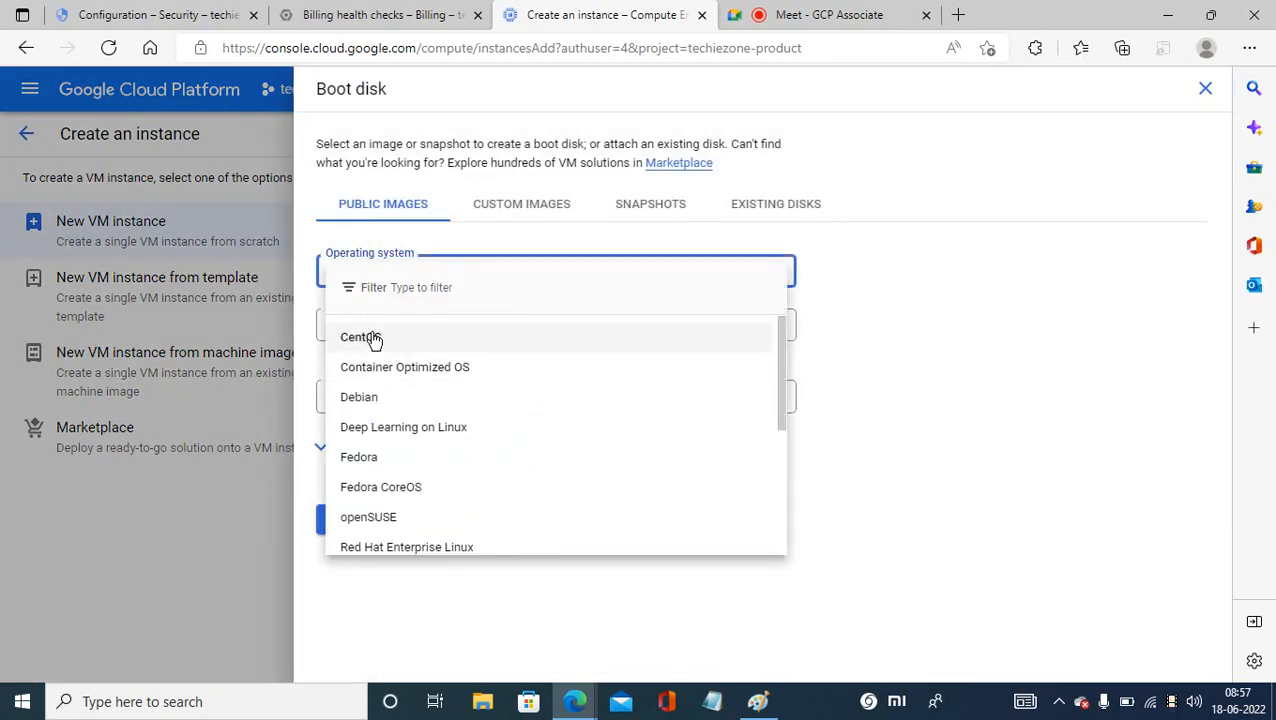
click(360, 337)
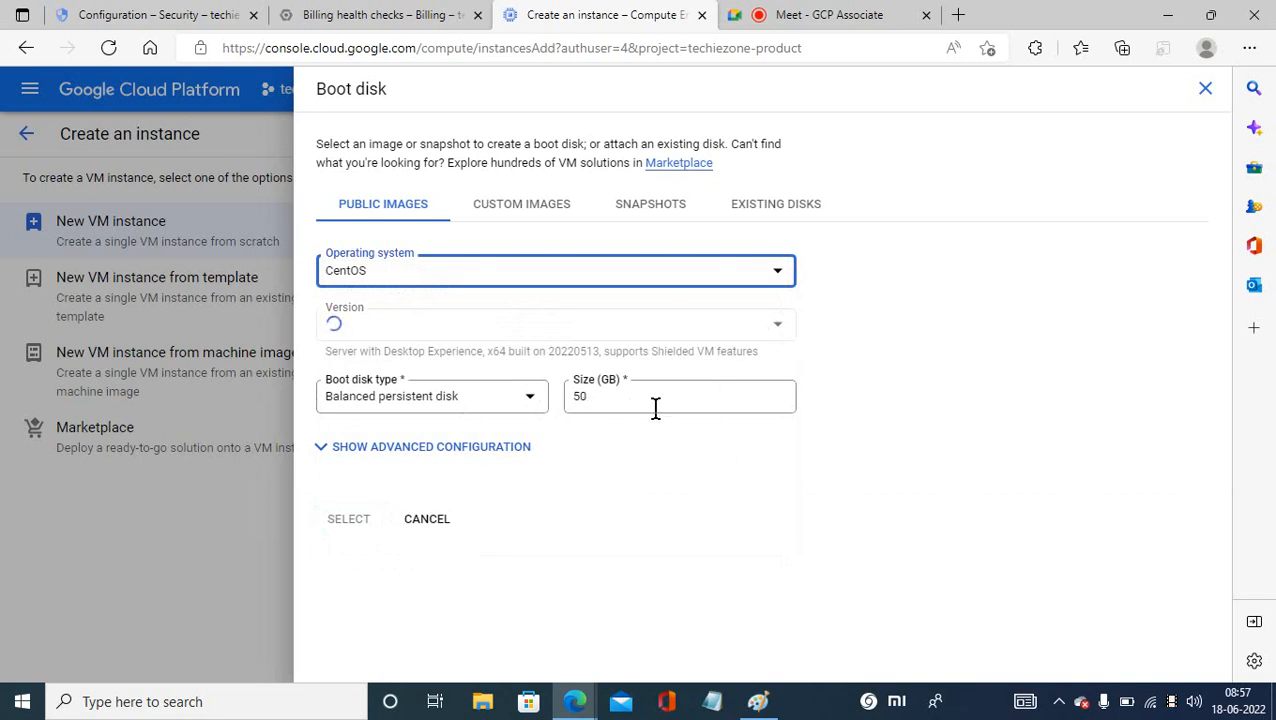
click(421, 279)
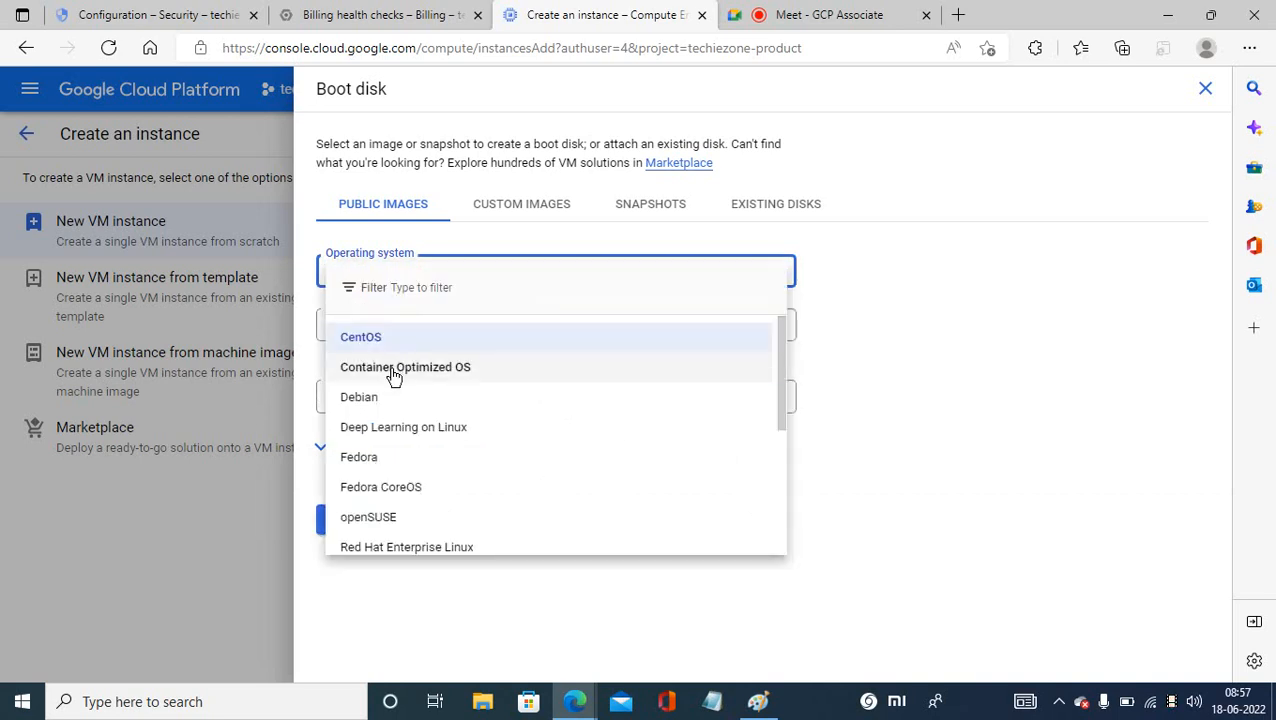
click(461, 372)
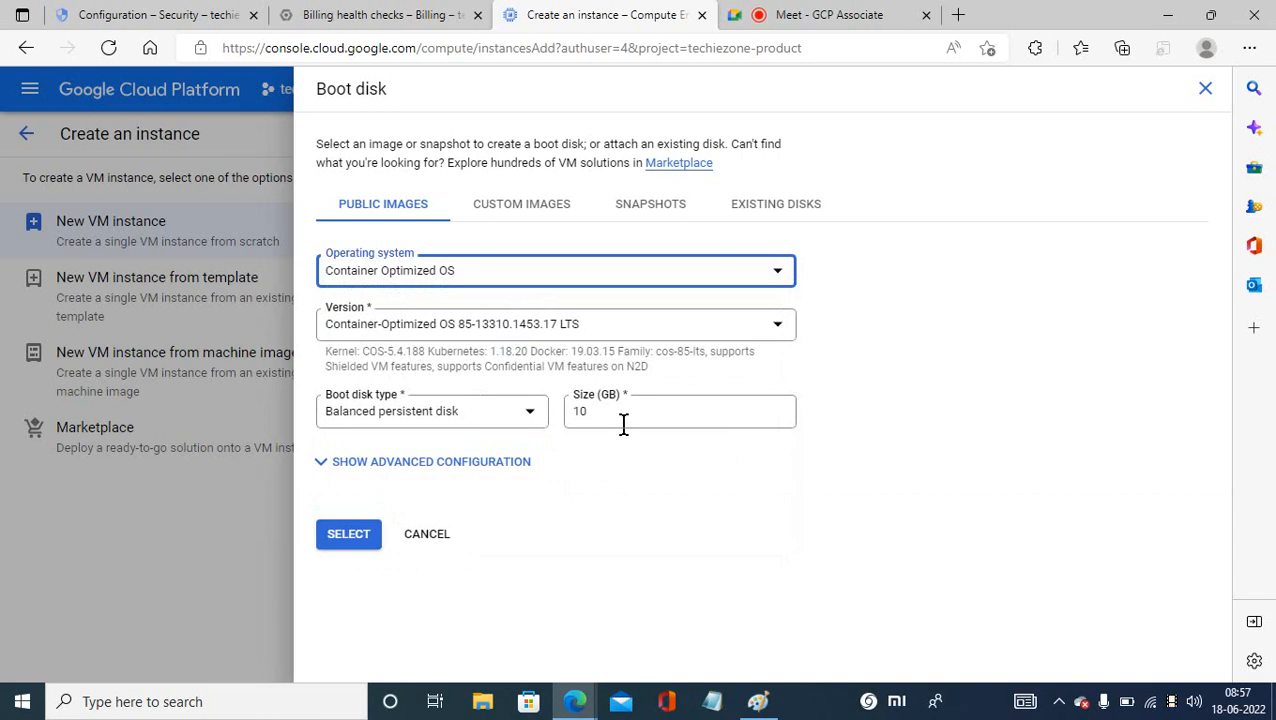
click(481, 269)
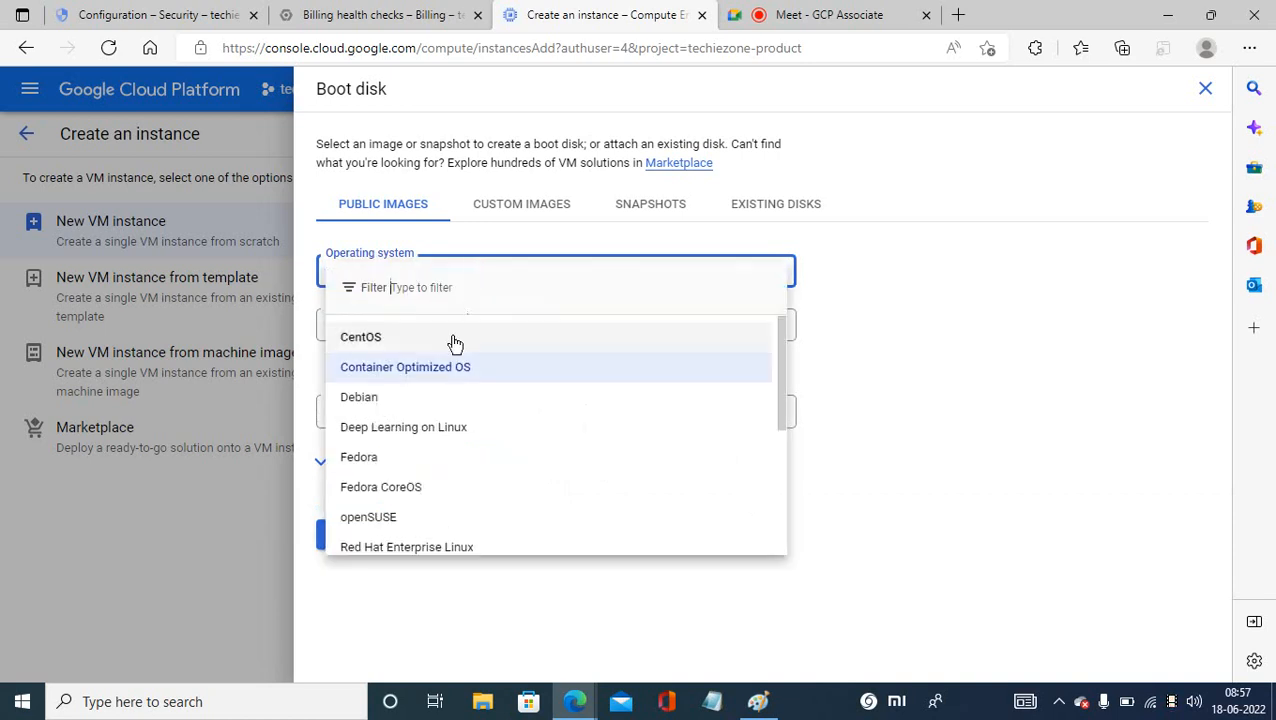
click(375, 400)
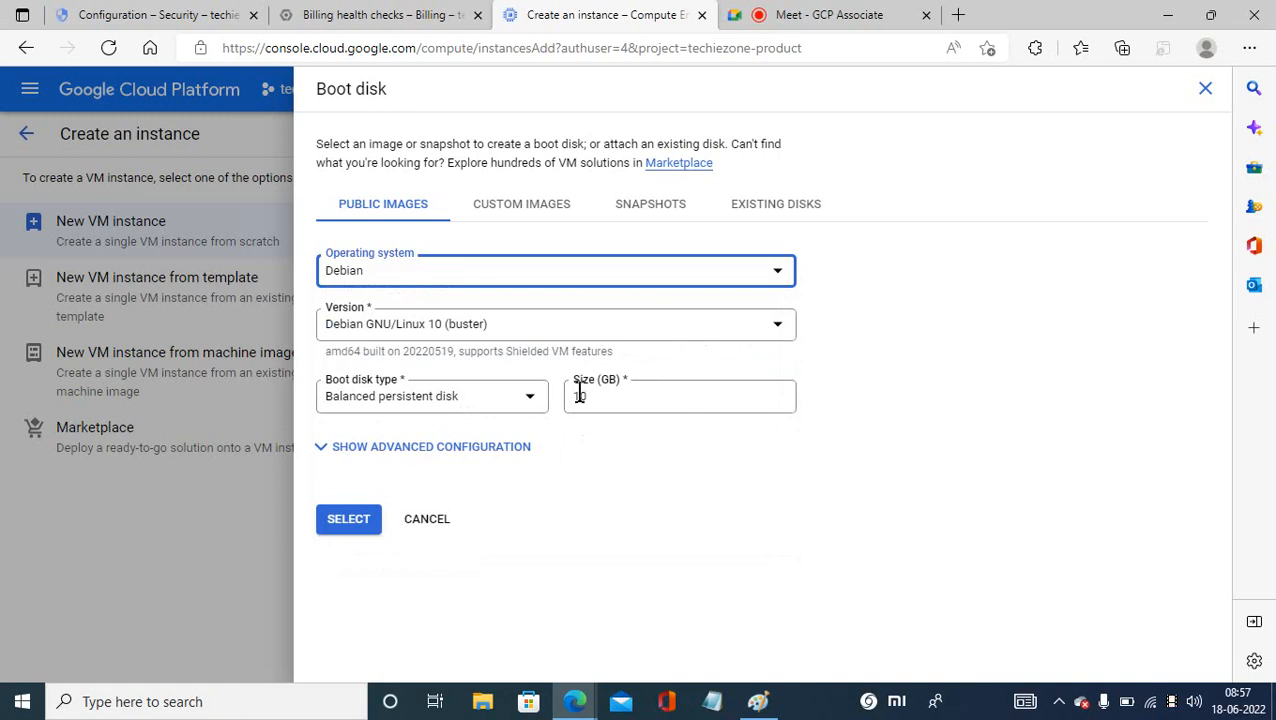
click(417, 272)
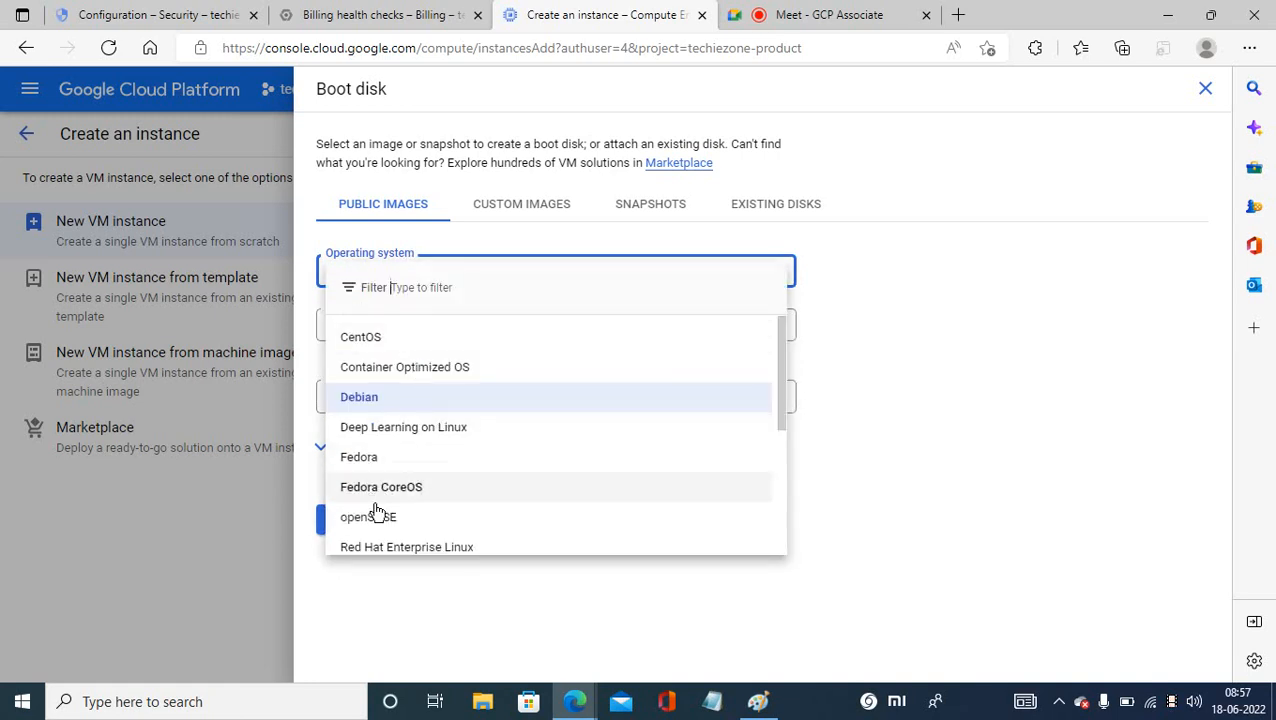
drag(783, 396, 780, 501)
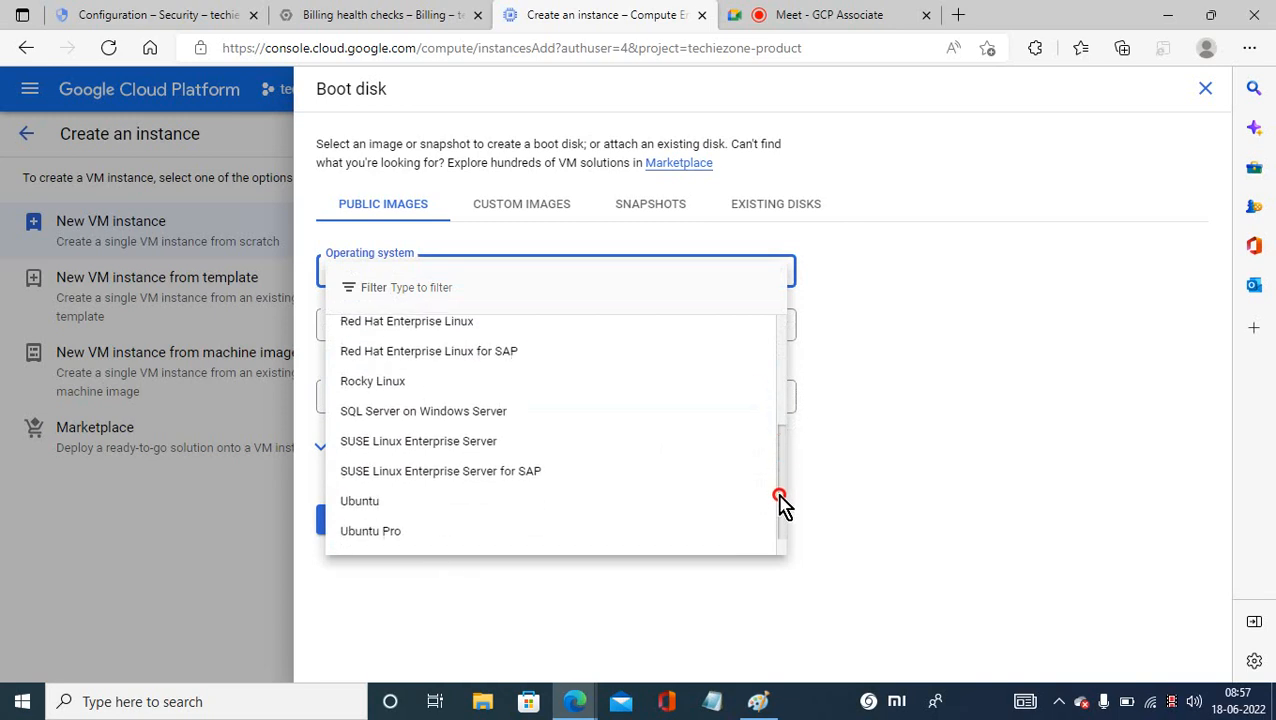
click(400, 512)
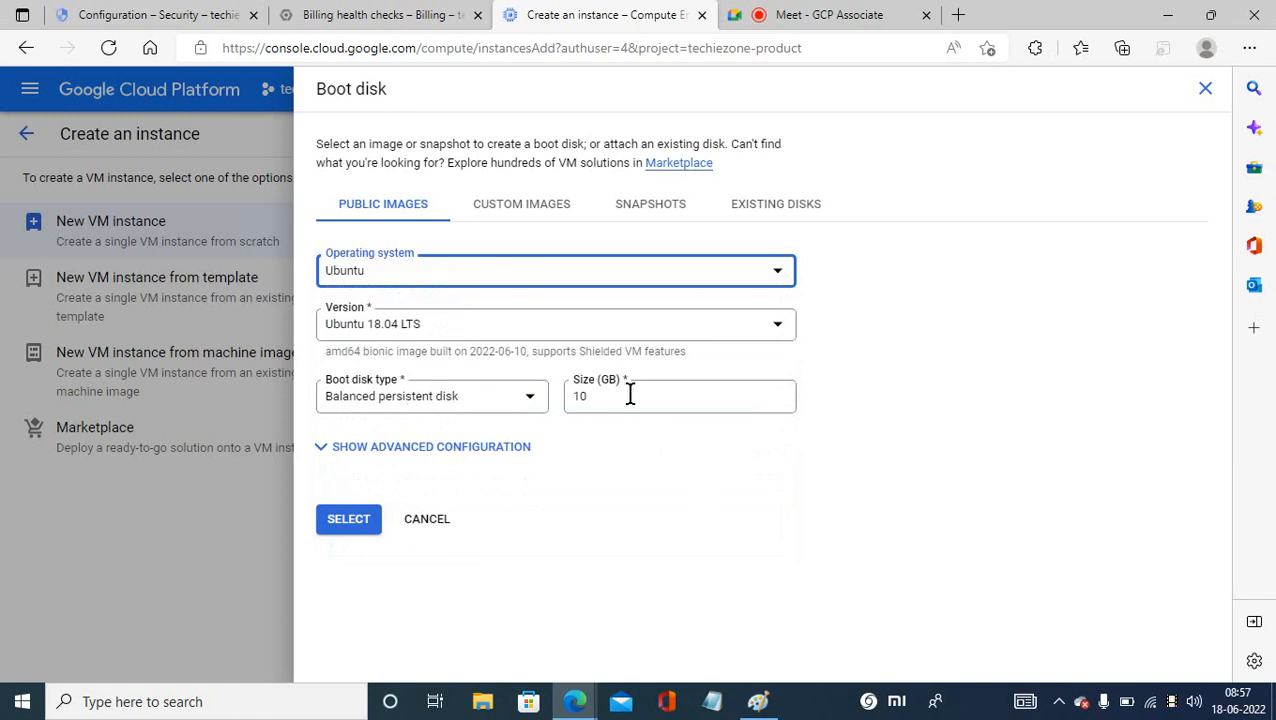
click(420, 525)
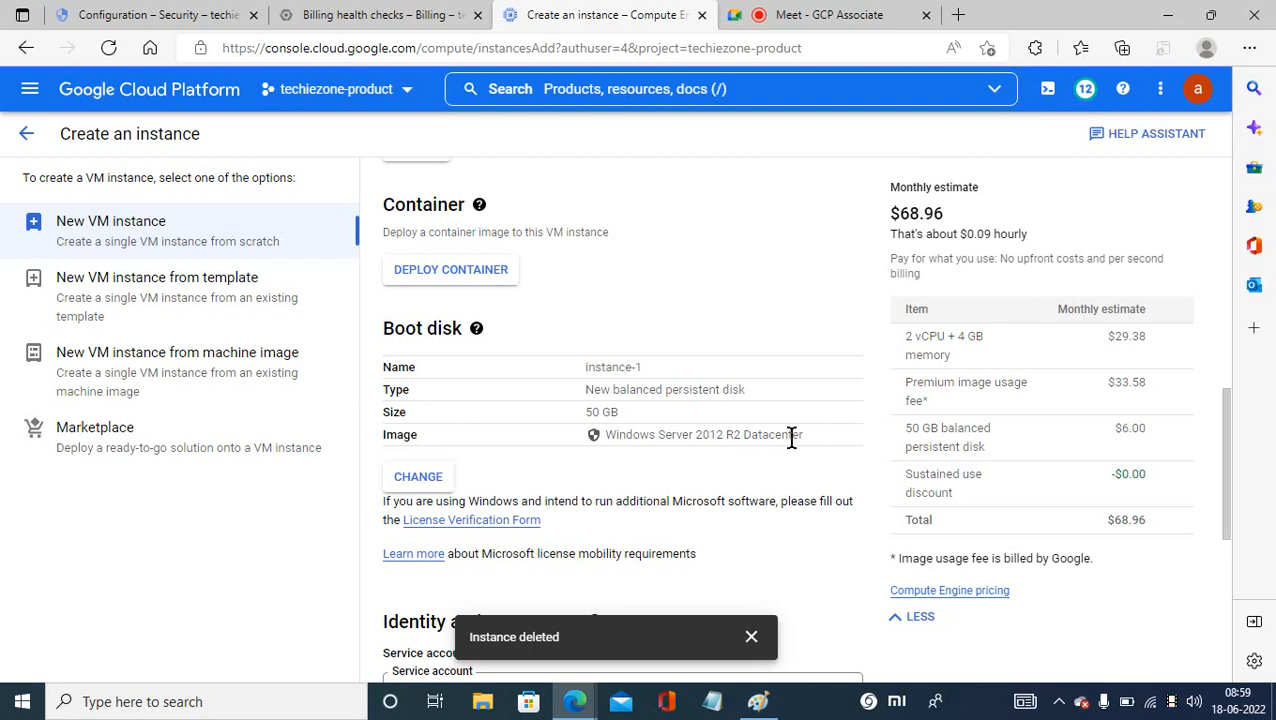
Switch to Paint and undo all earlier strokes of the tunnel diagram to get a blank canvas.
click(1172, 704)
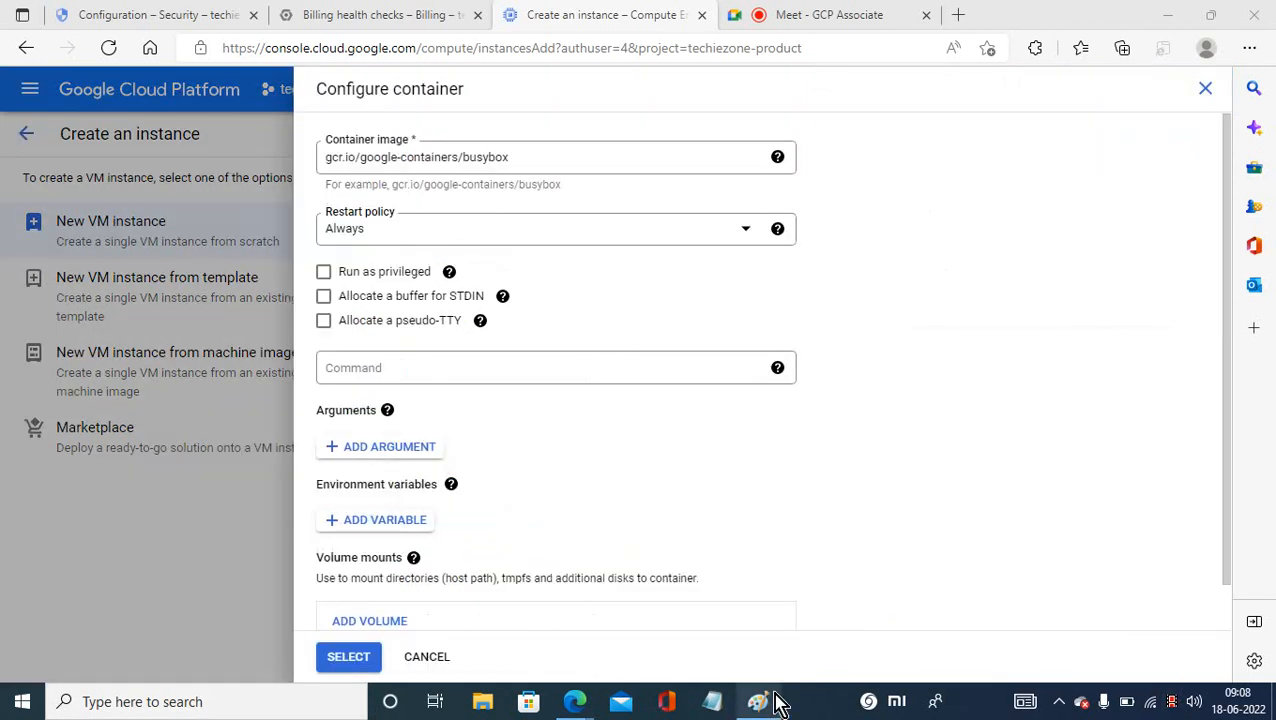
click(760, 700)
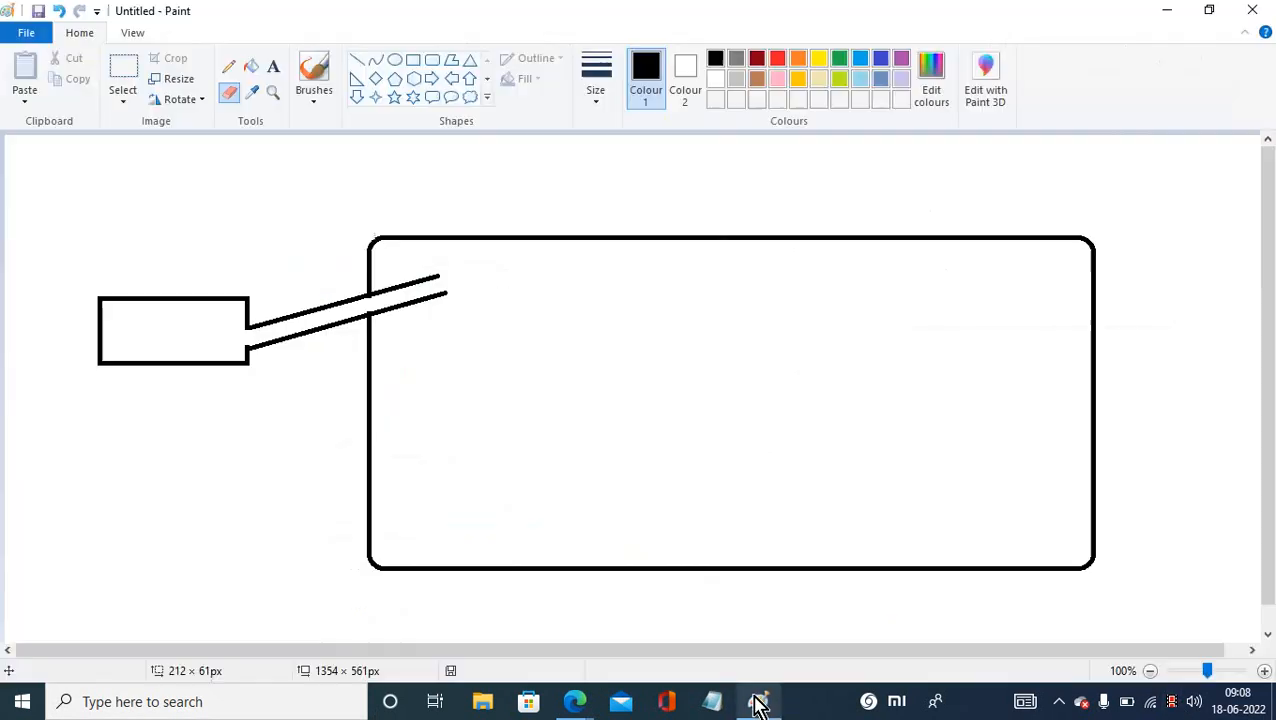
key(ctrl+z)
key(ctrl+z)
key(ctrl+z)
key(ctrl+z)
key(ctrl+z)
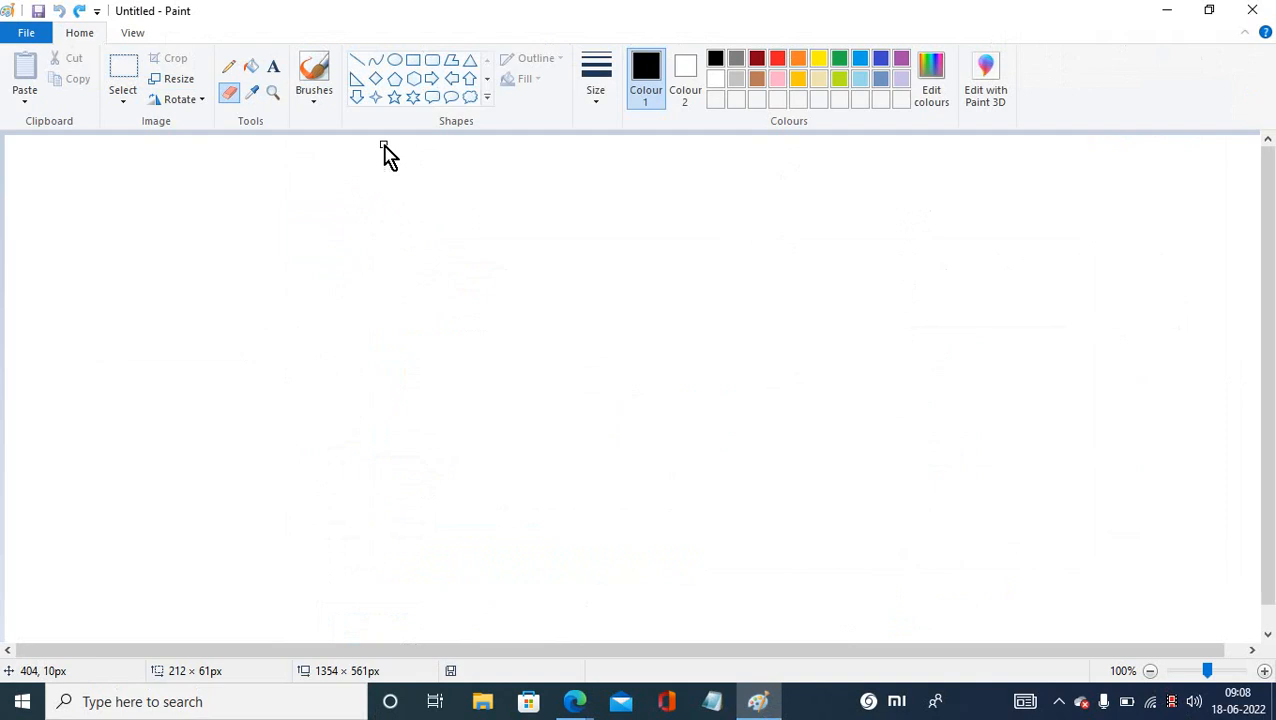
Draw three separate tall rectangles, one about 199 × 283 px at the canvas's left and two similar ones side by side at the right.
click(412, 61)
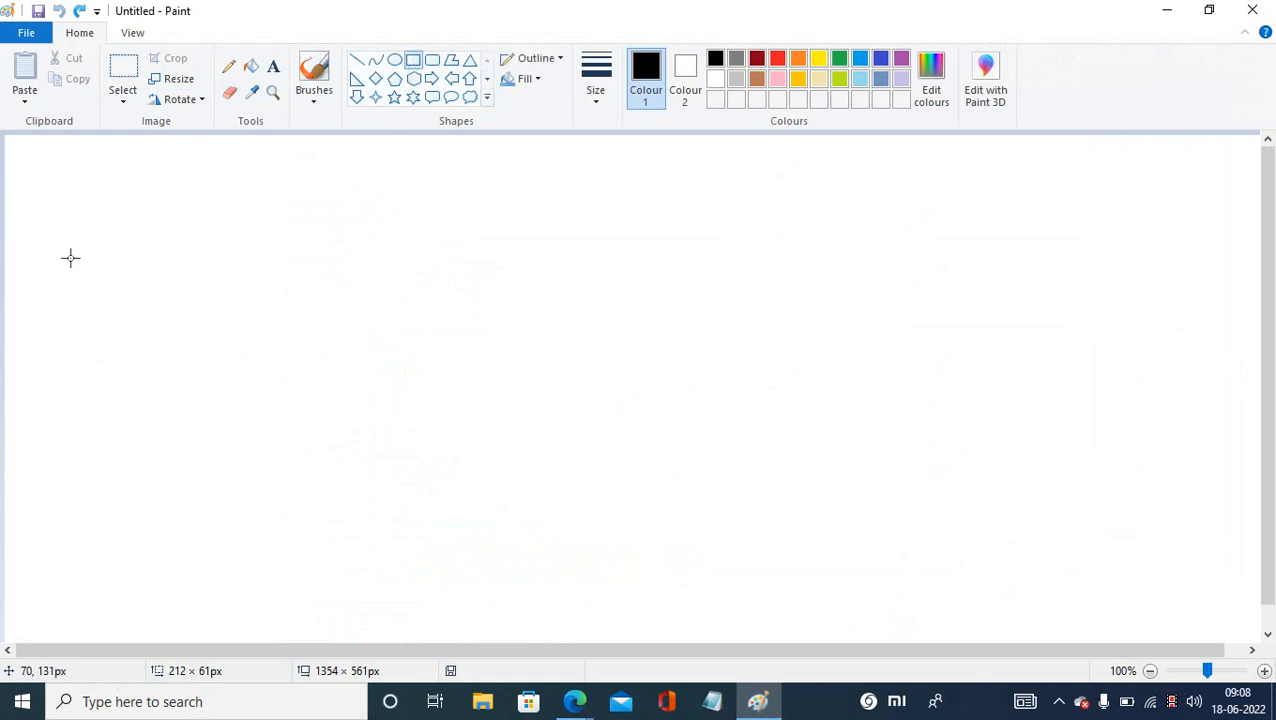
drag(76, 245, 263, 511)
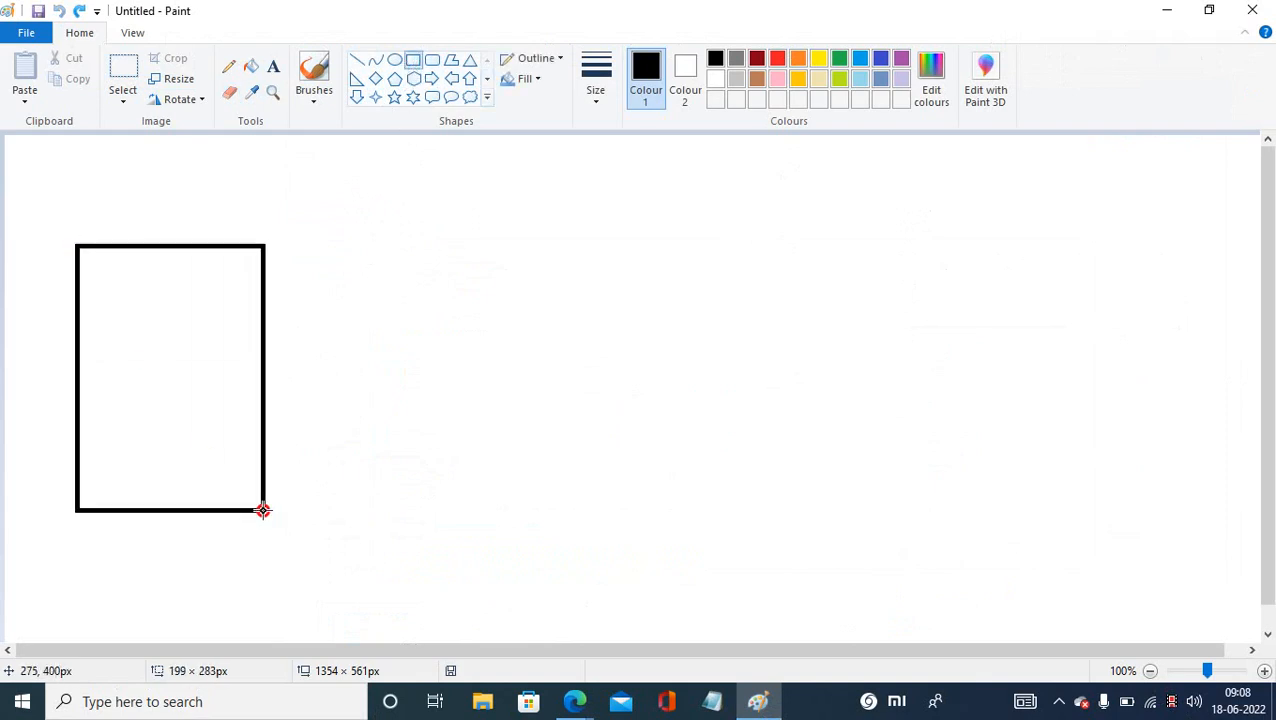
click(595, 572)
drag(567, 237, 750, 514)
click(786, 578)
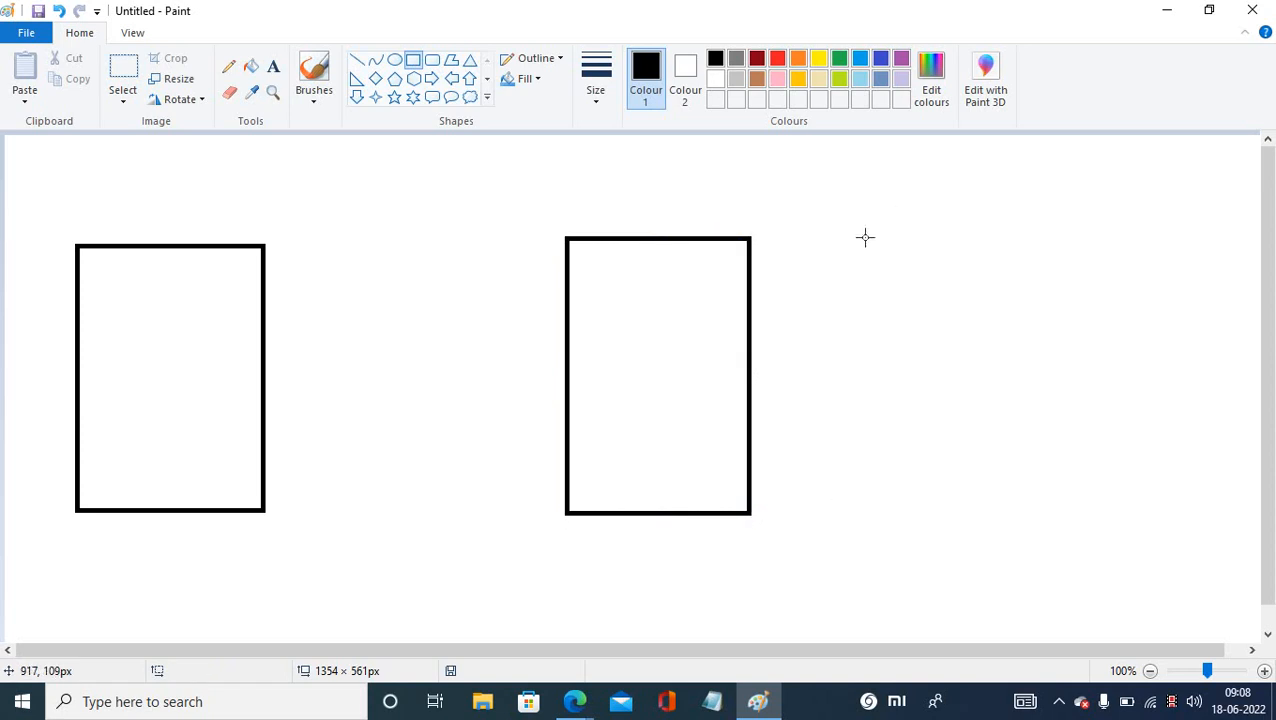
drag(864, 237, 1059, 513)
click(911, 569)
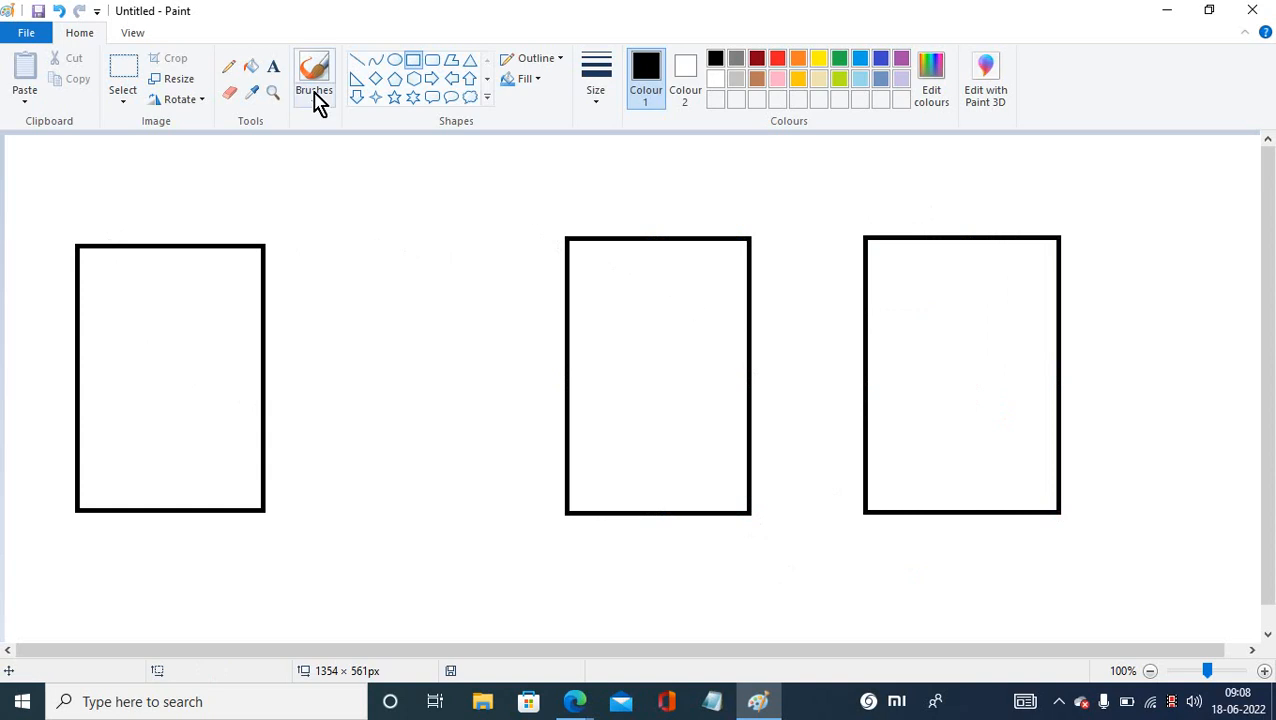
Label the middle and right rectangles "node" inside their upper-left corners.
click(273, 67)
click(584, 249)
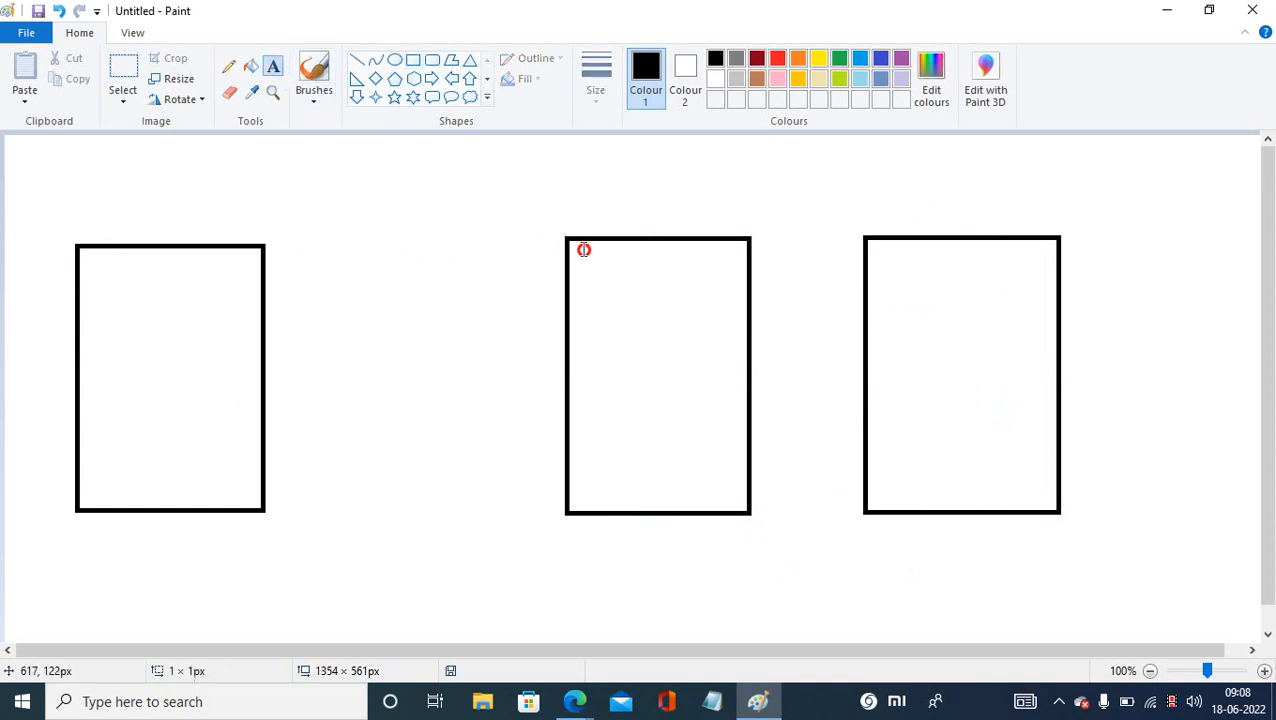
text(no)
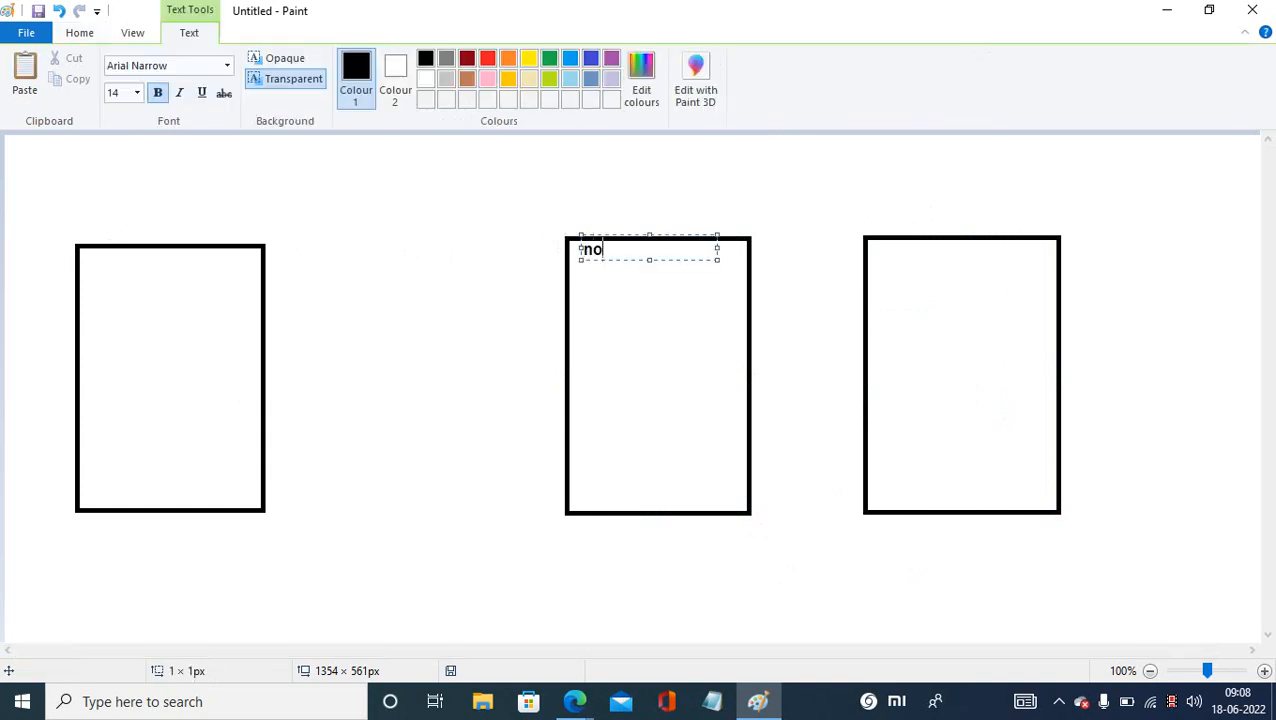
text(de)
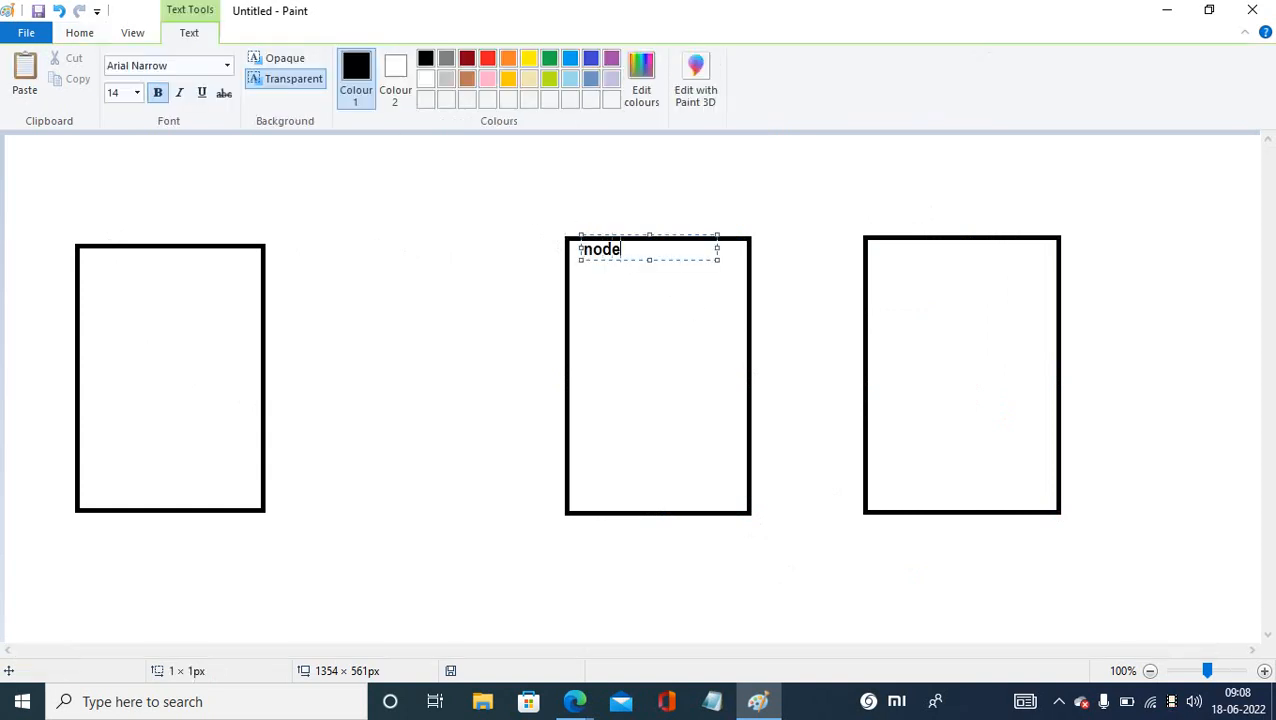
click(886, 247)
click(882, 249)
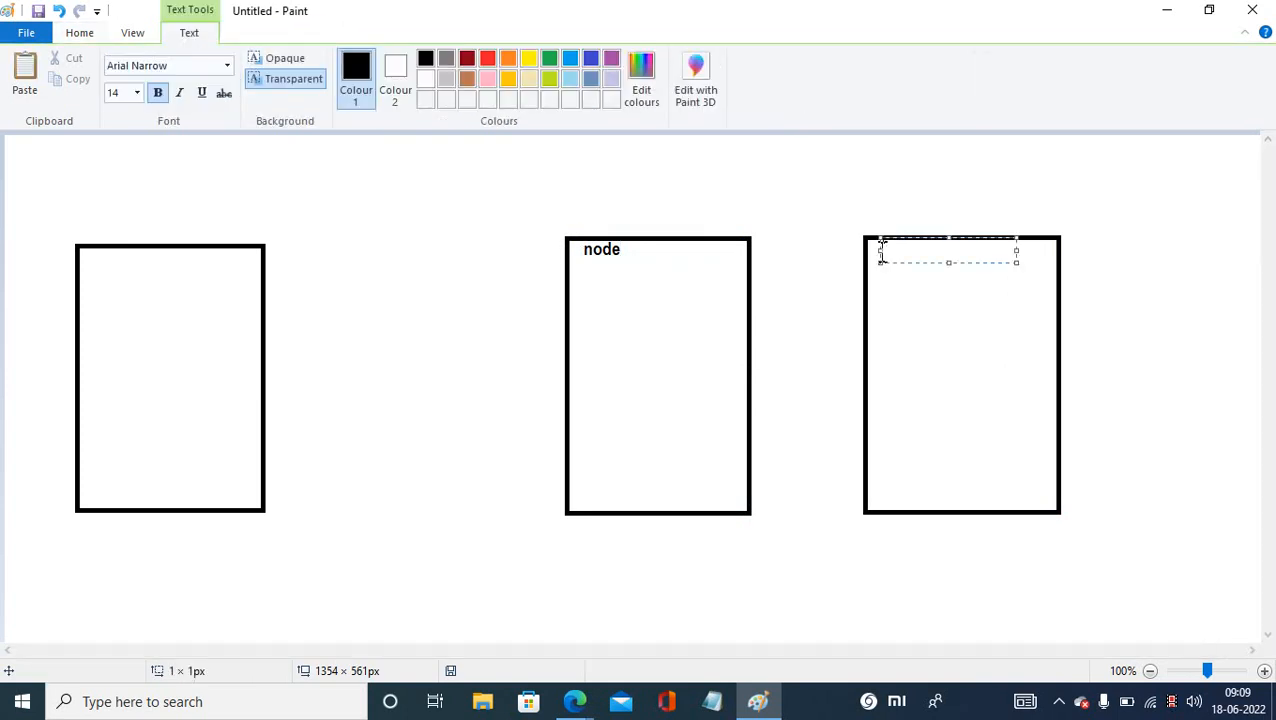
text(node)
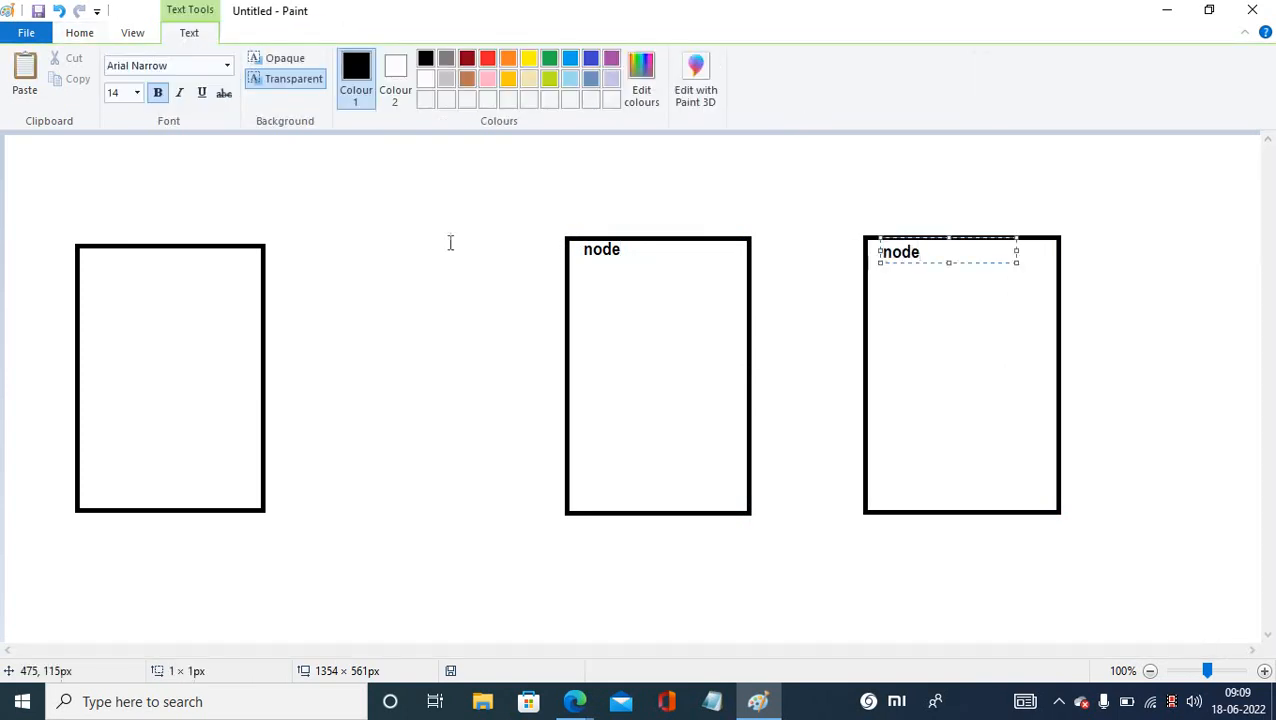
Label the left rectangle "master" inside its upper-left corner.
click(84, 259)
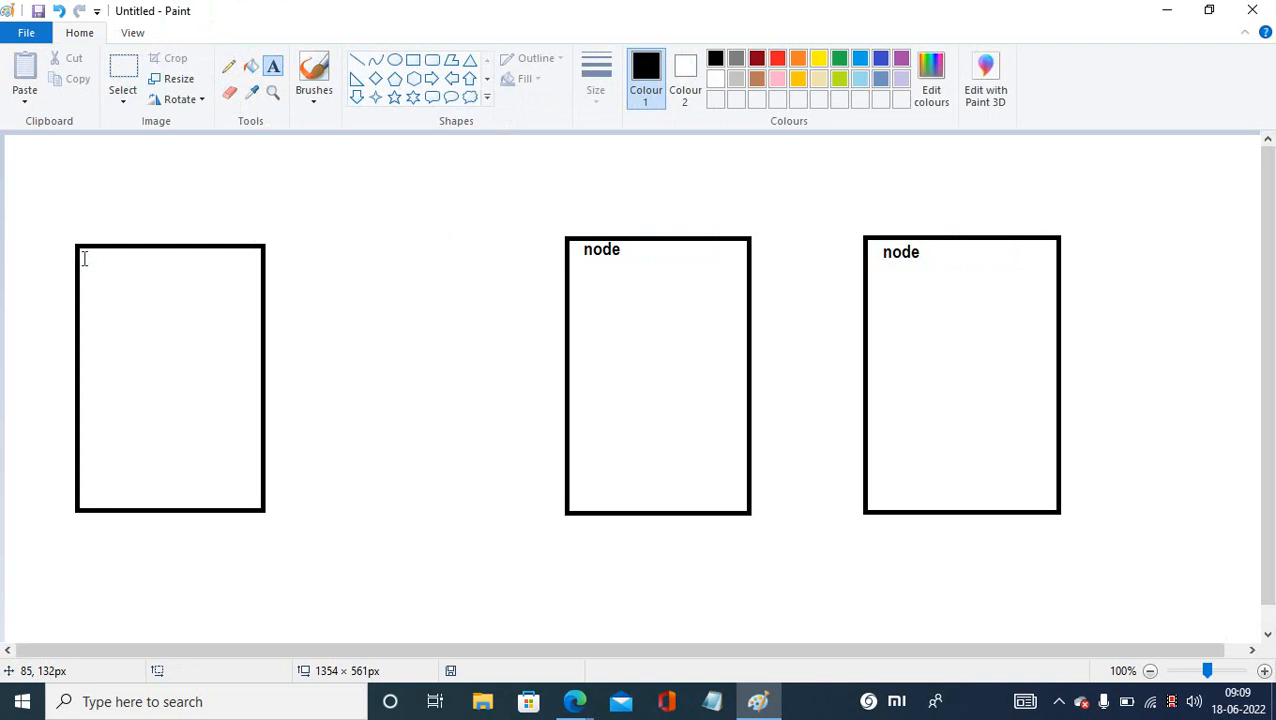
click(84, 259)
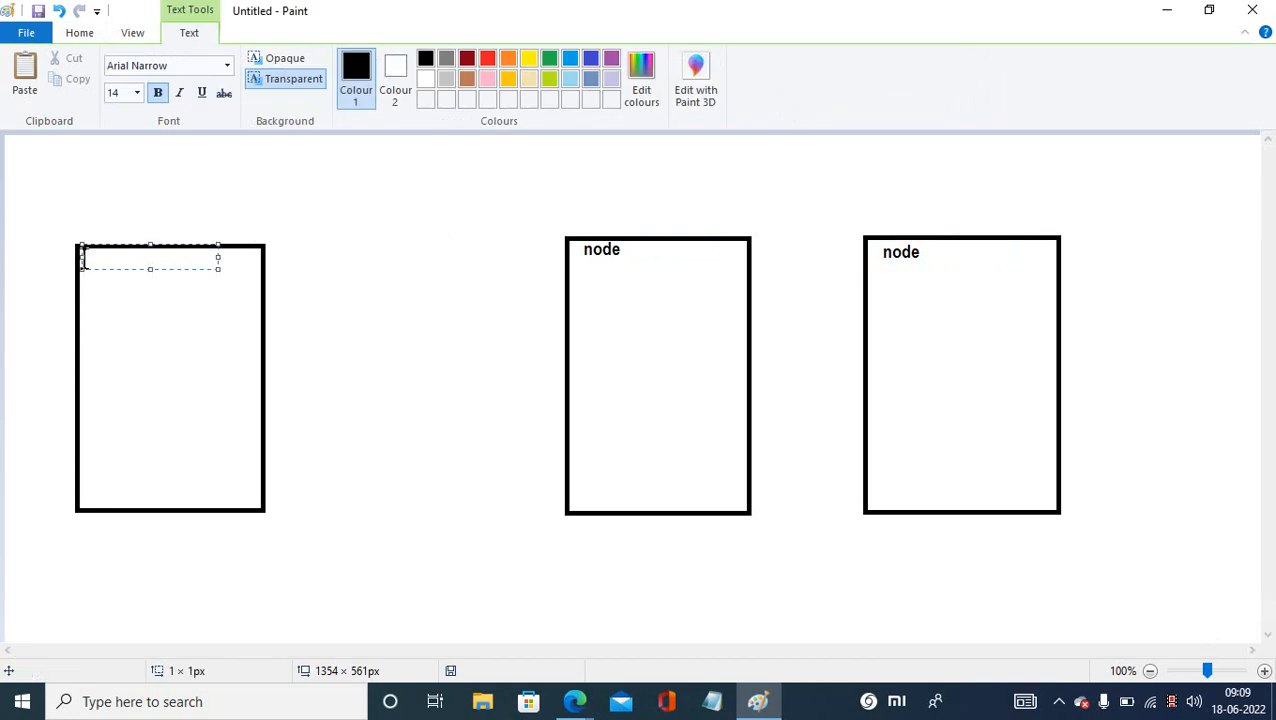
text(master)
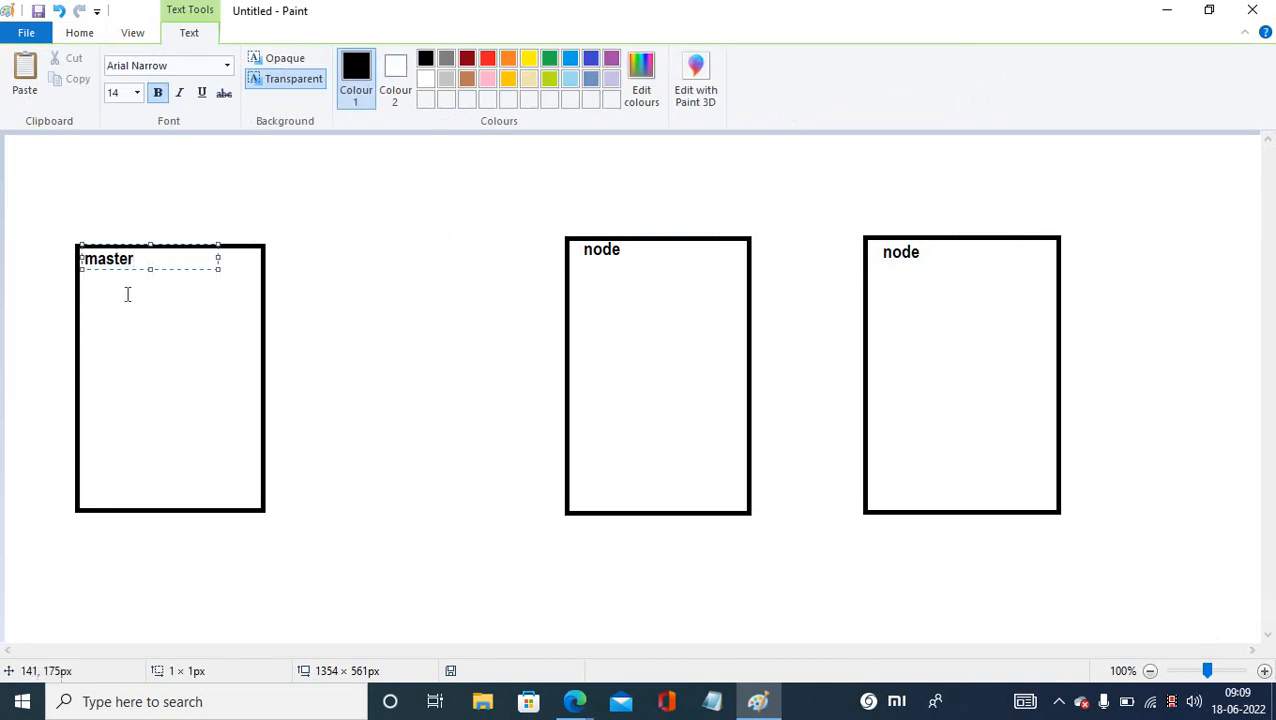
click(342, 303)
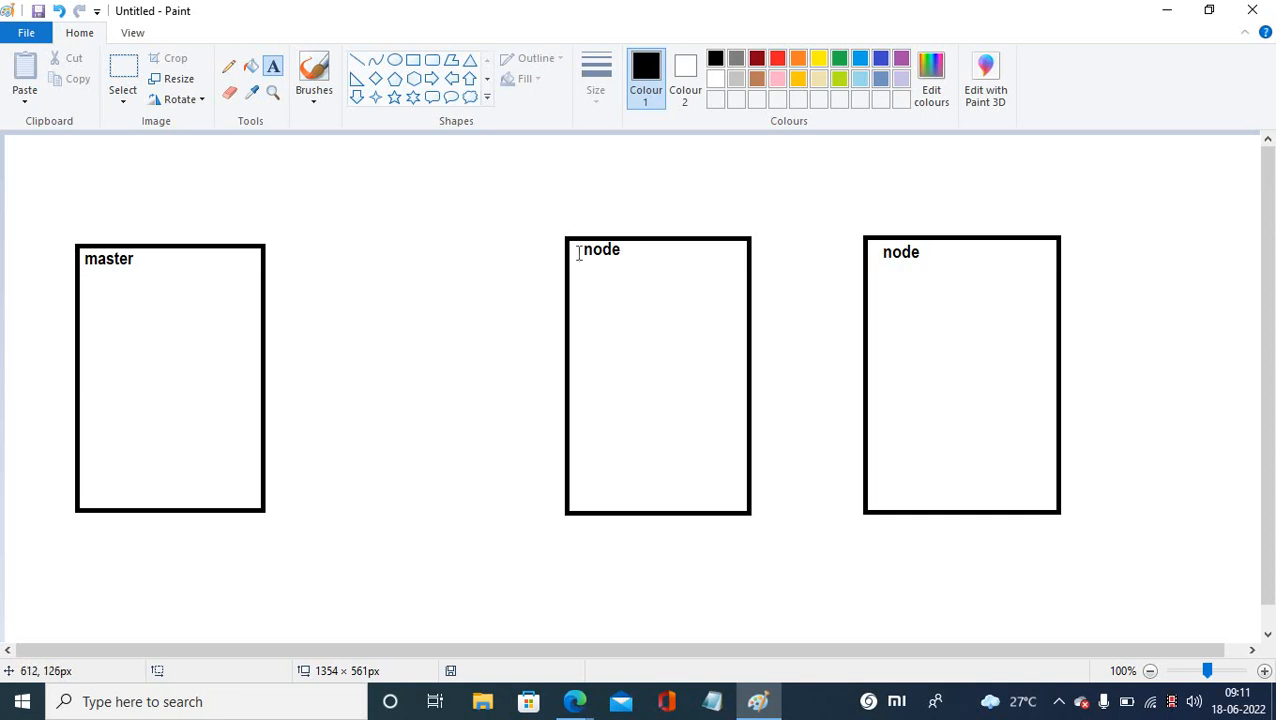
Draw a box about 143 × 137 px in the lower half of the middle node rectangle, with a hexagon inside it.
click(414, 60)
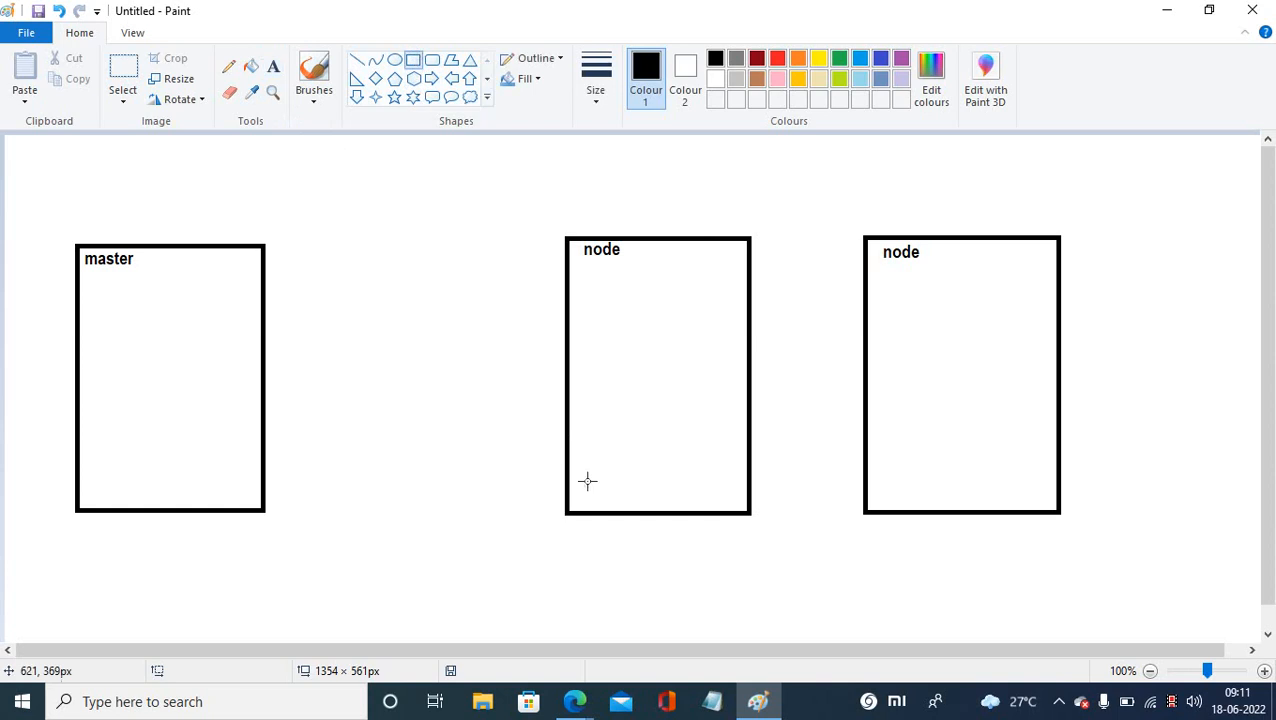
drag(587, 343, 724, 472)
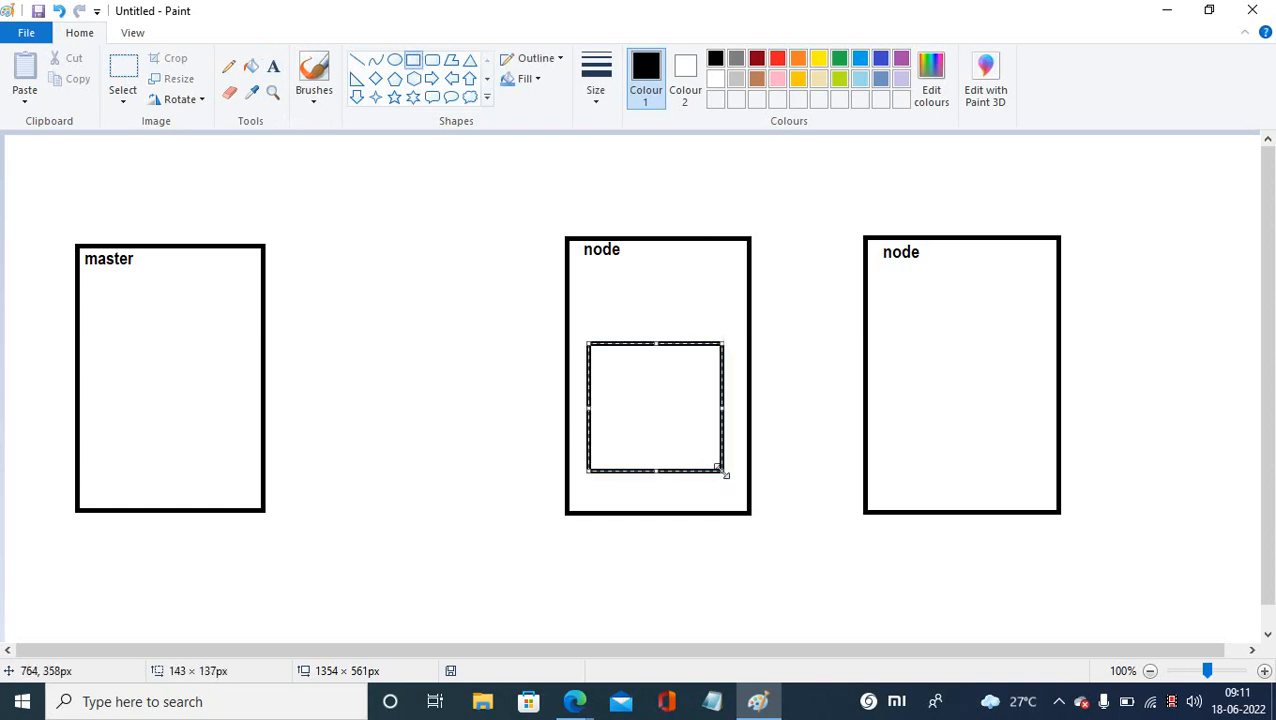
click(493, 387)
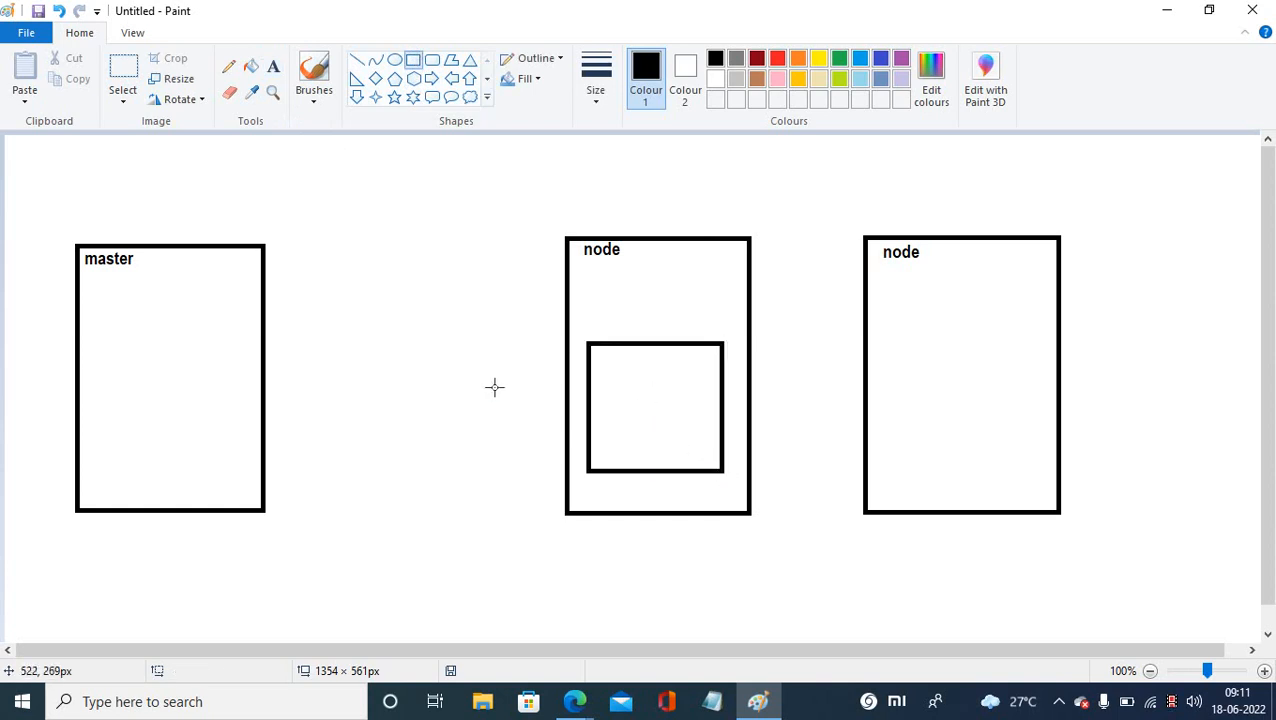
click(415, 83)
drag(608, 369, 694, 455)
click(607, 553)
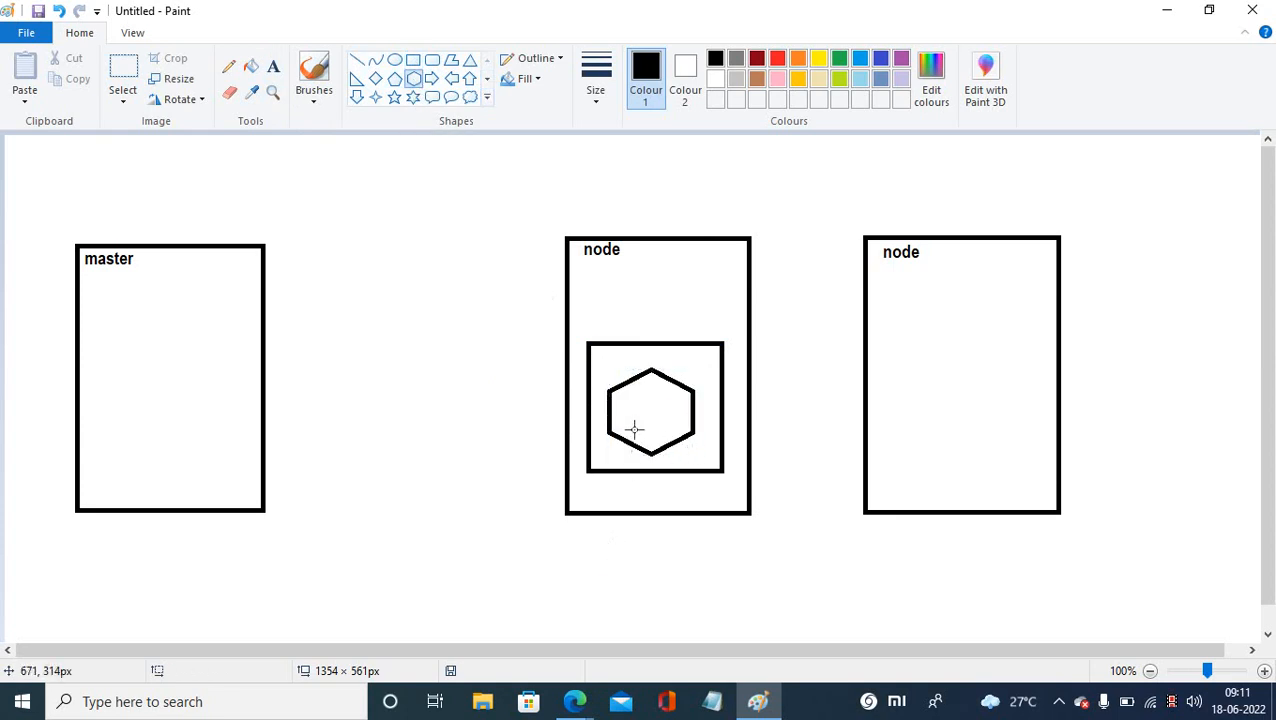
Label the hexagon in the middle node "container" and the box around it "pod".
click(274, 66)
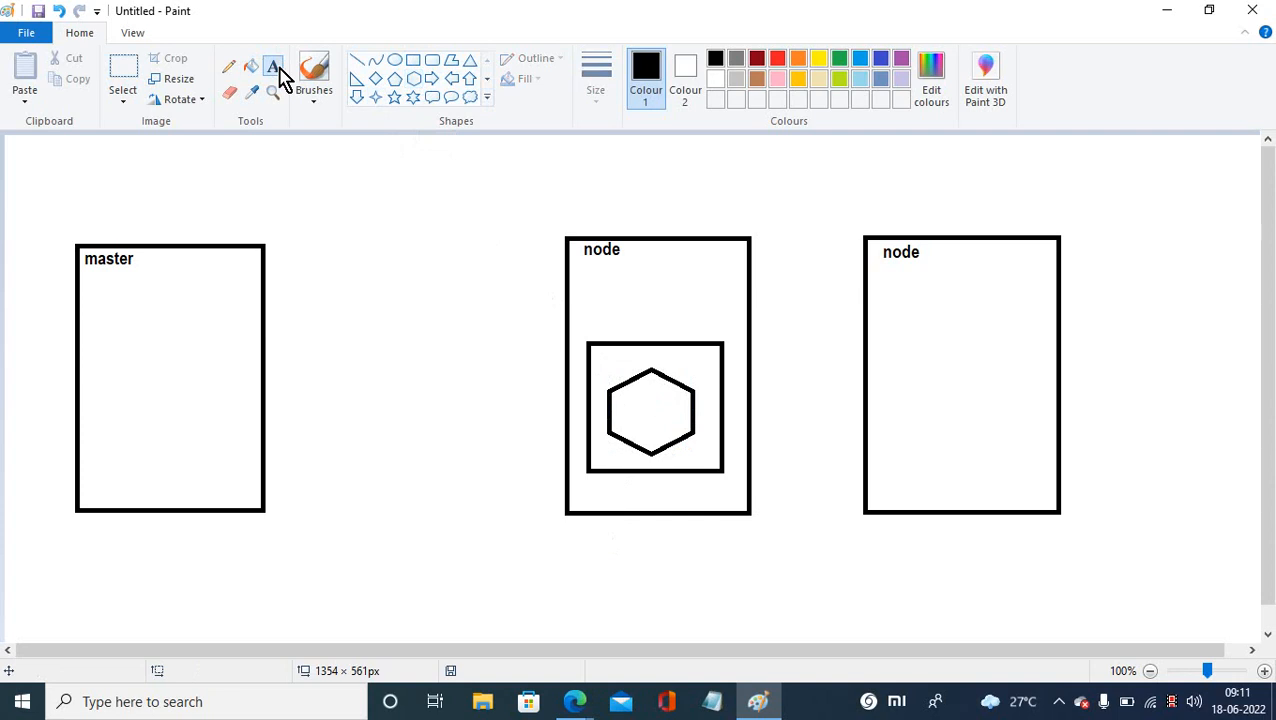
click(620, 396)
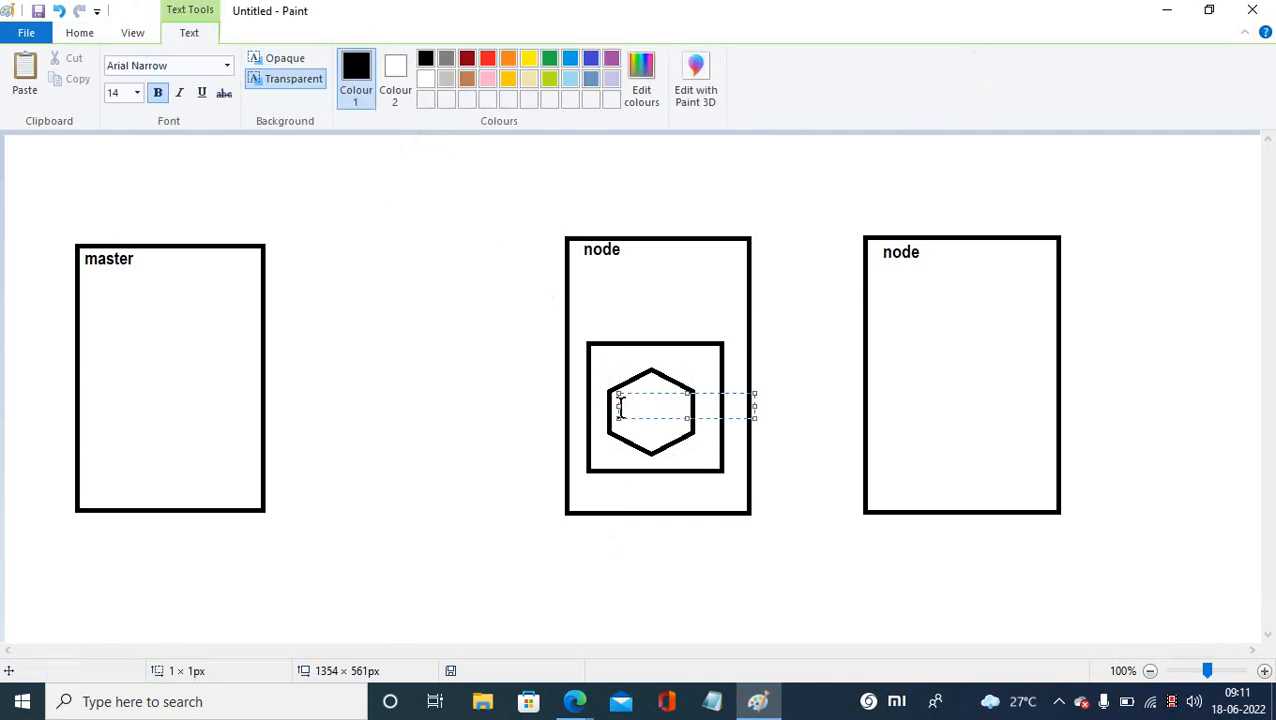
text(container)
click(602, 356)
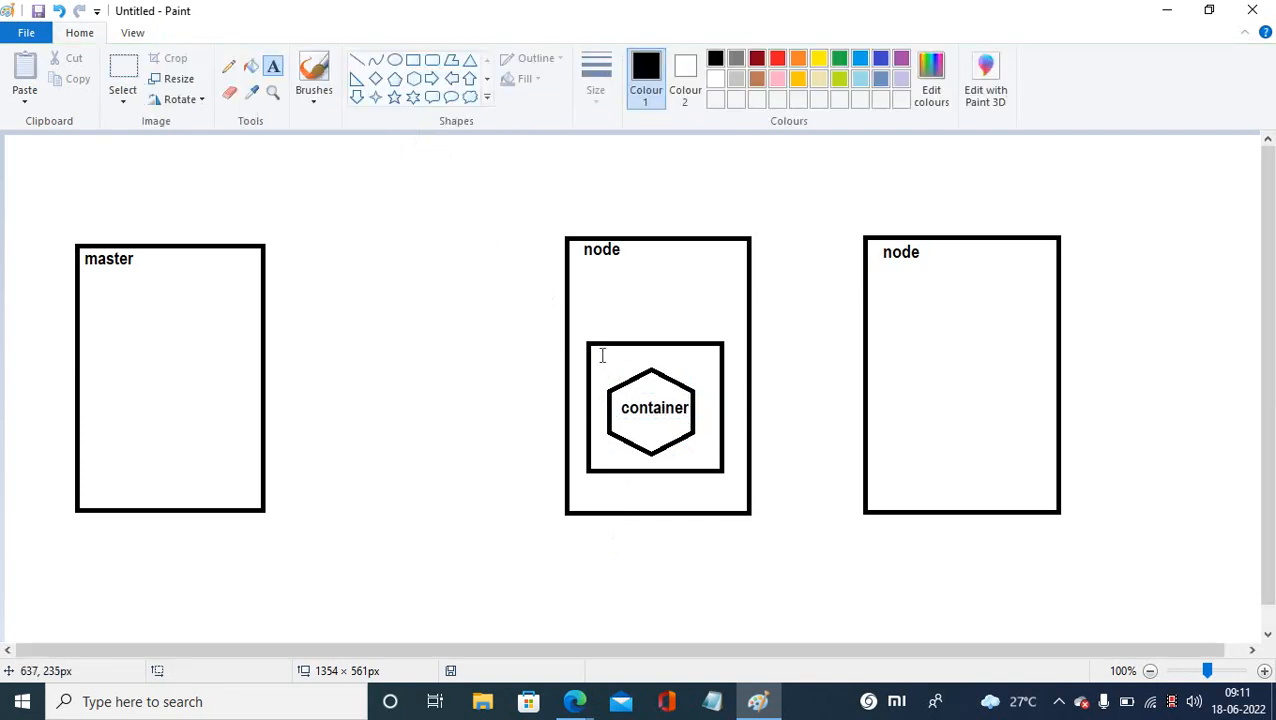
click(602, 356)
text(po)
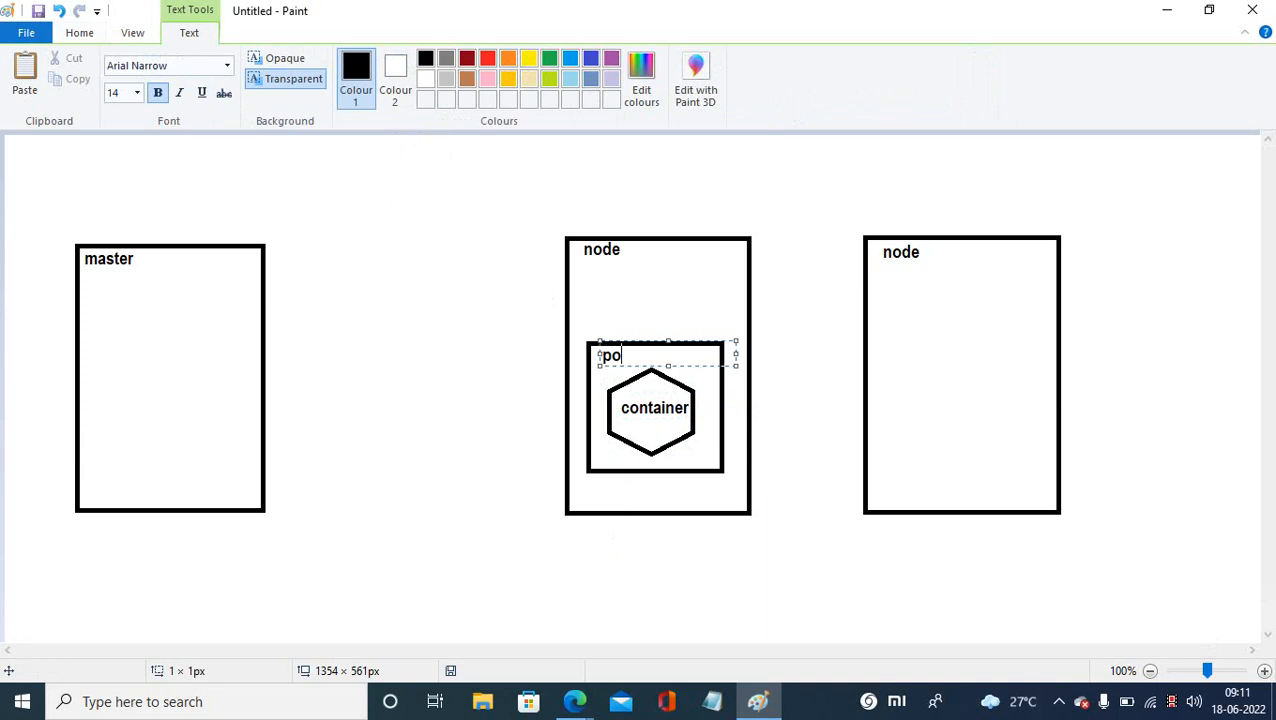
text(d)
click(447, 445)
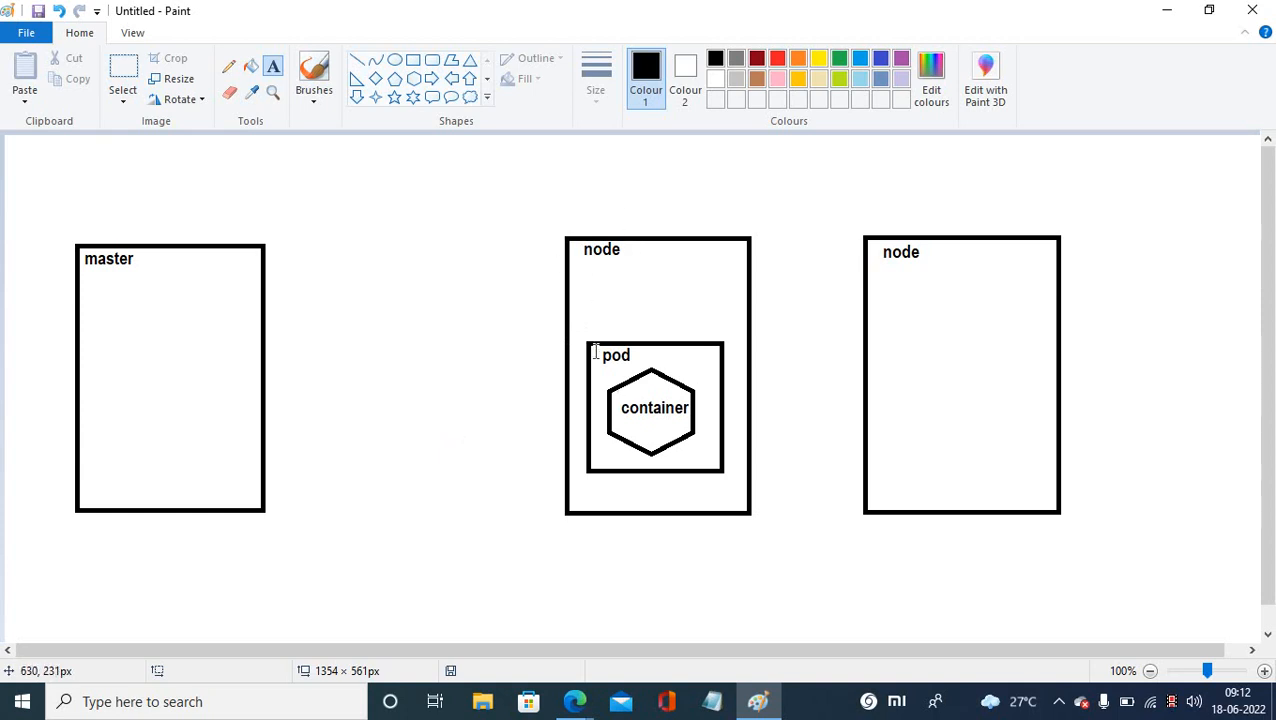
Switch to the Create an instance page in Edge and cancel the container configuration.
click(577, 703)
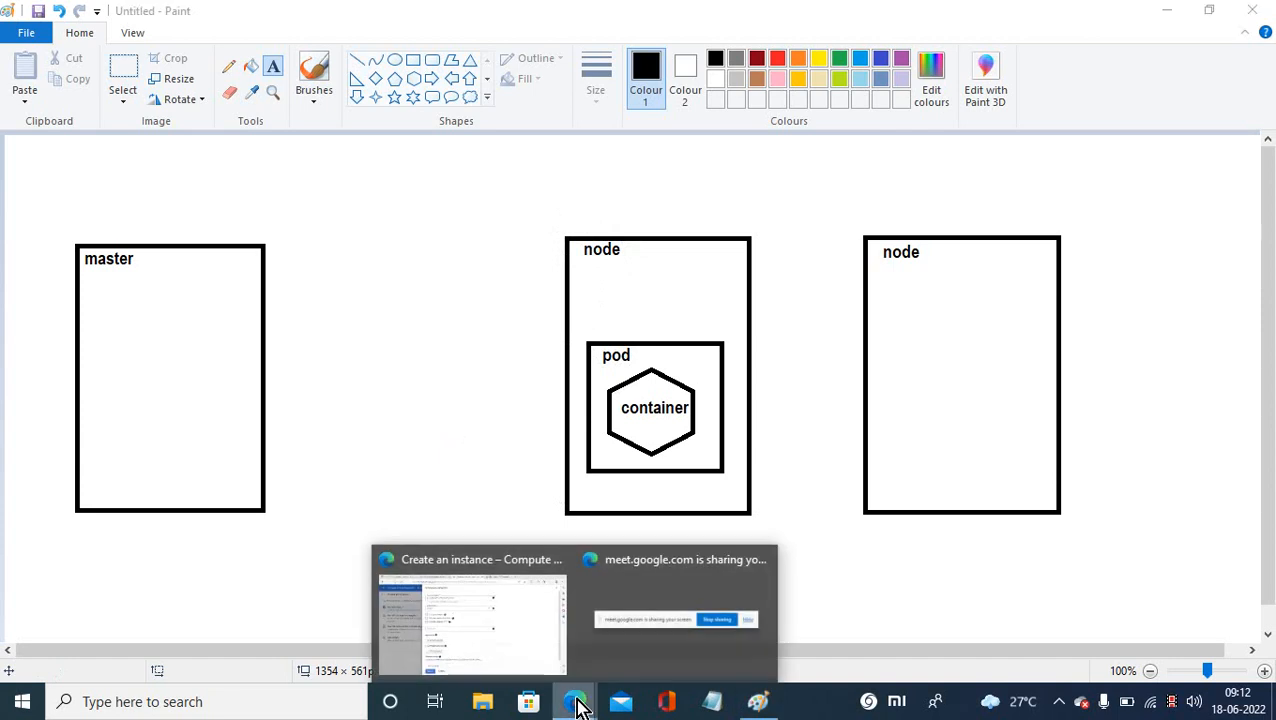
click(498, 645)
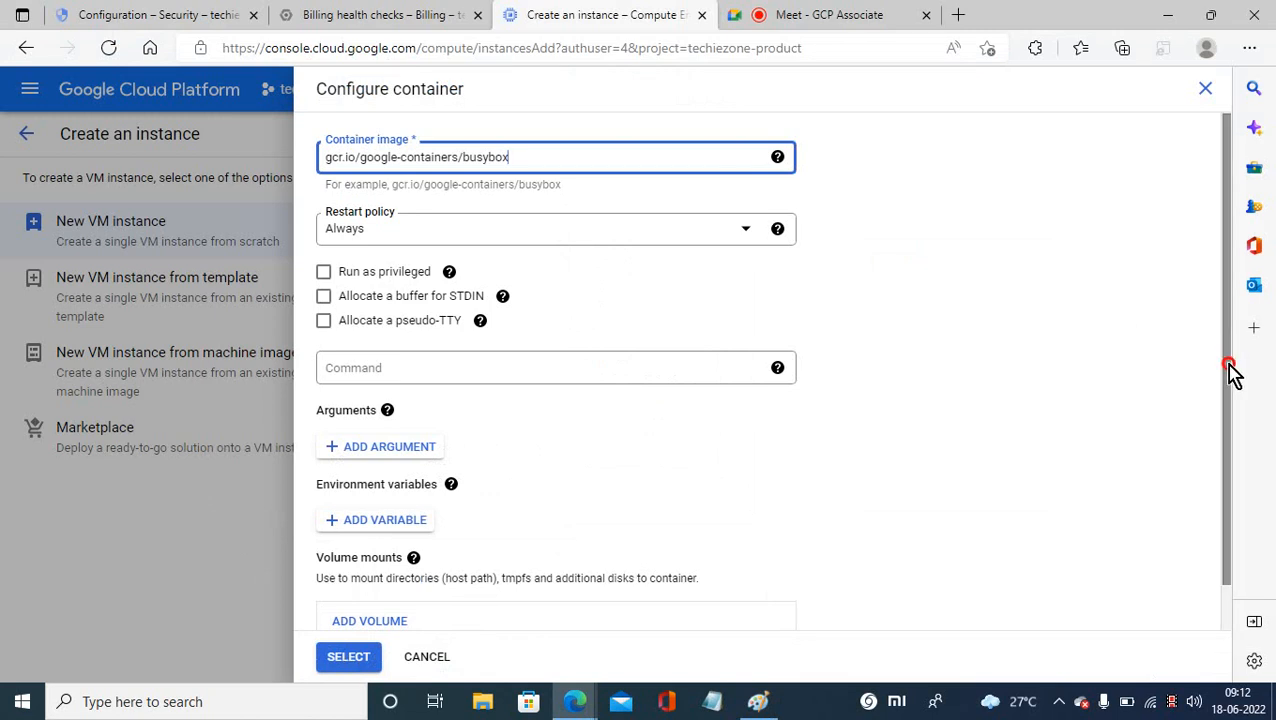
scroll(1238, 455, down, 1)
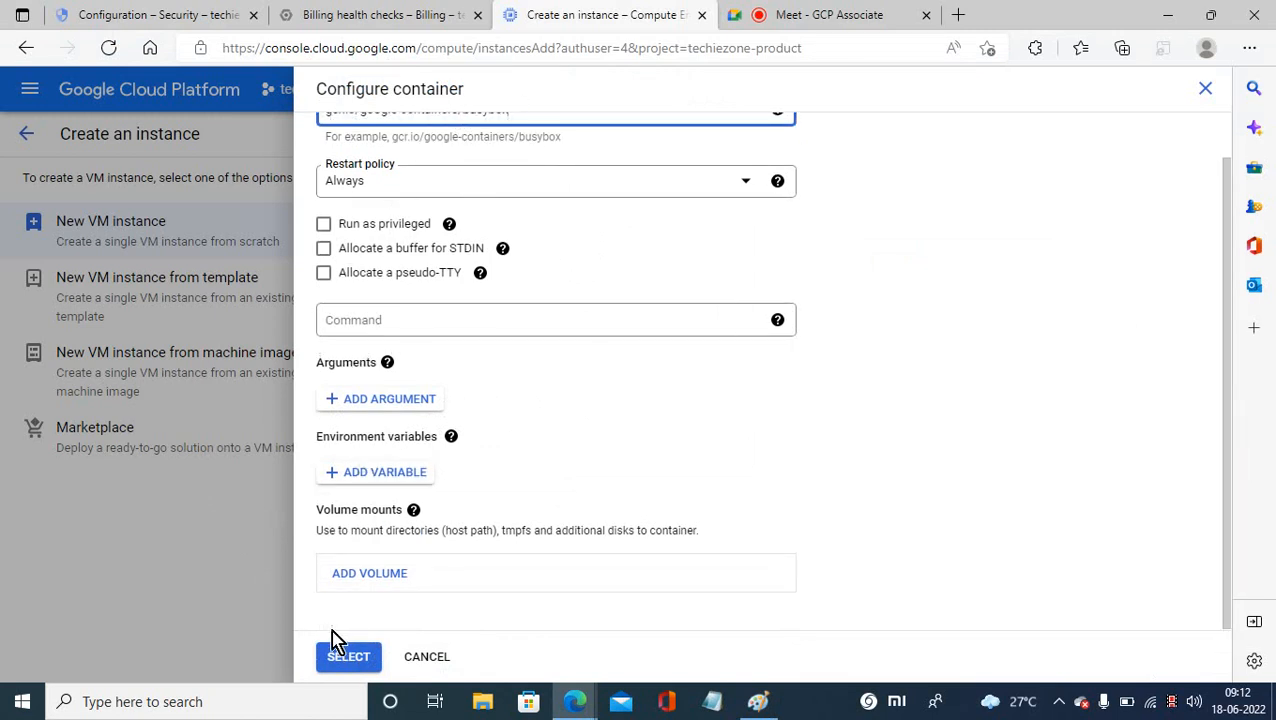
click(427, 660)
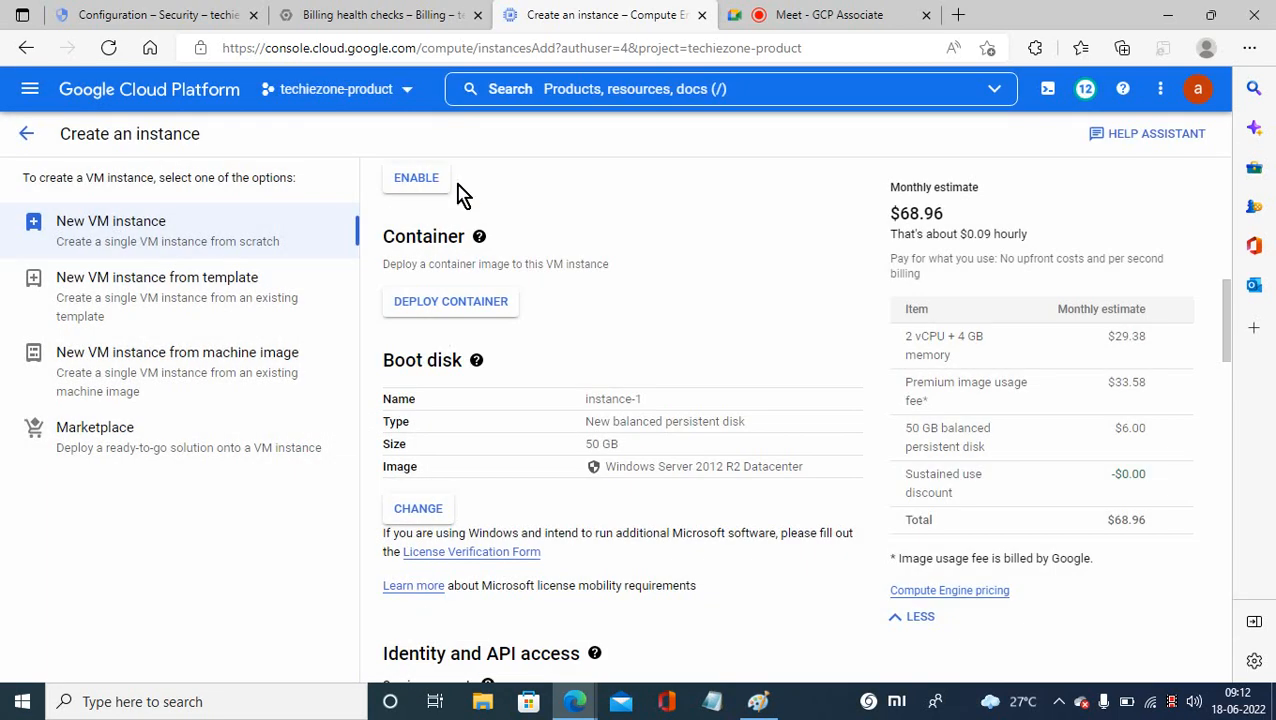
Open Kubernetes Engine in the Google Cloud console.
click(578, 88)
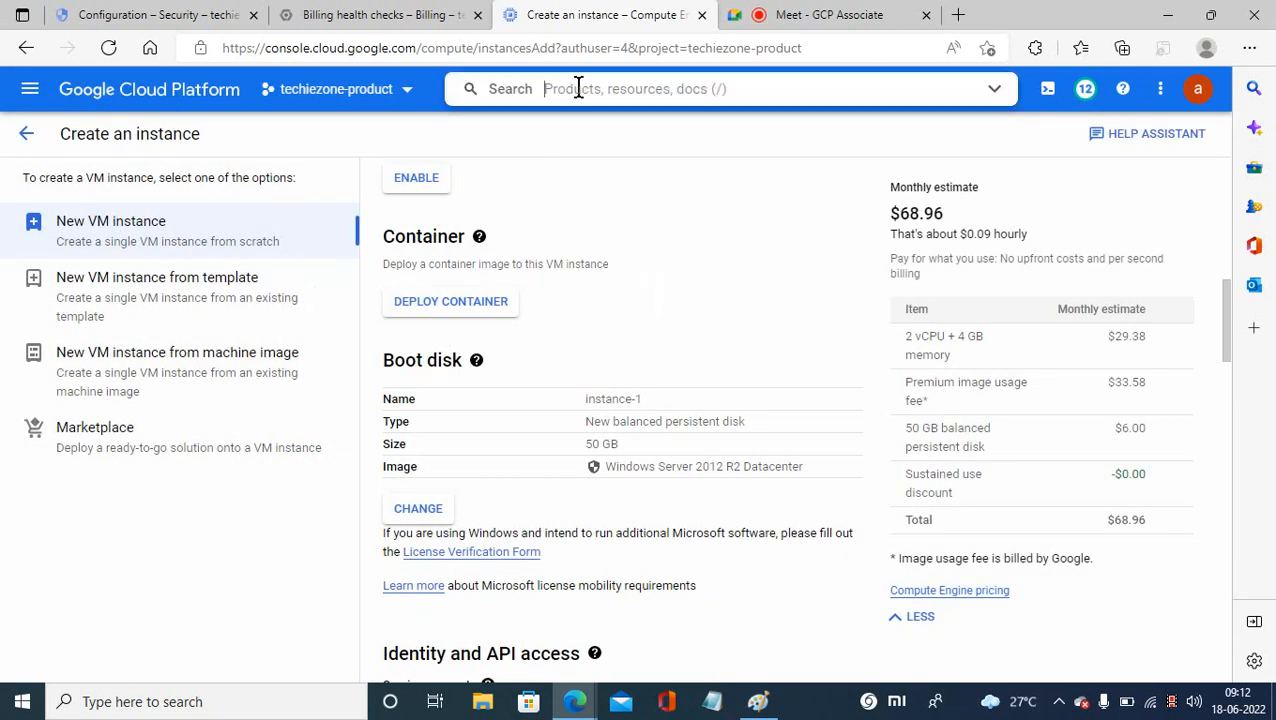
text(ku)
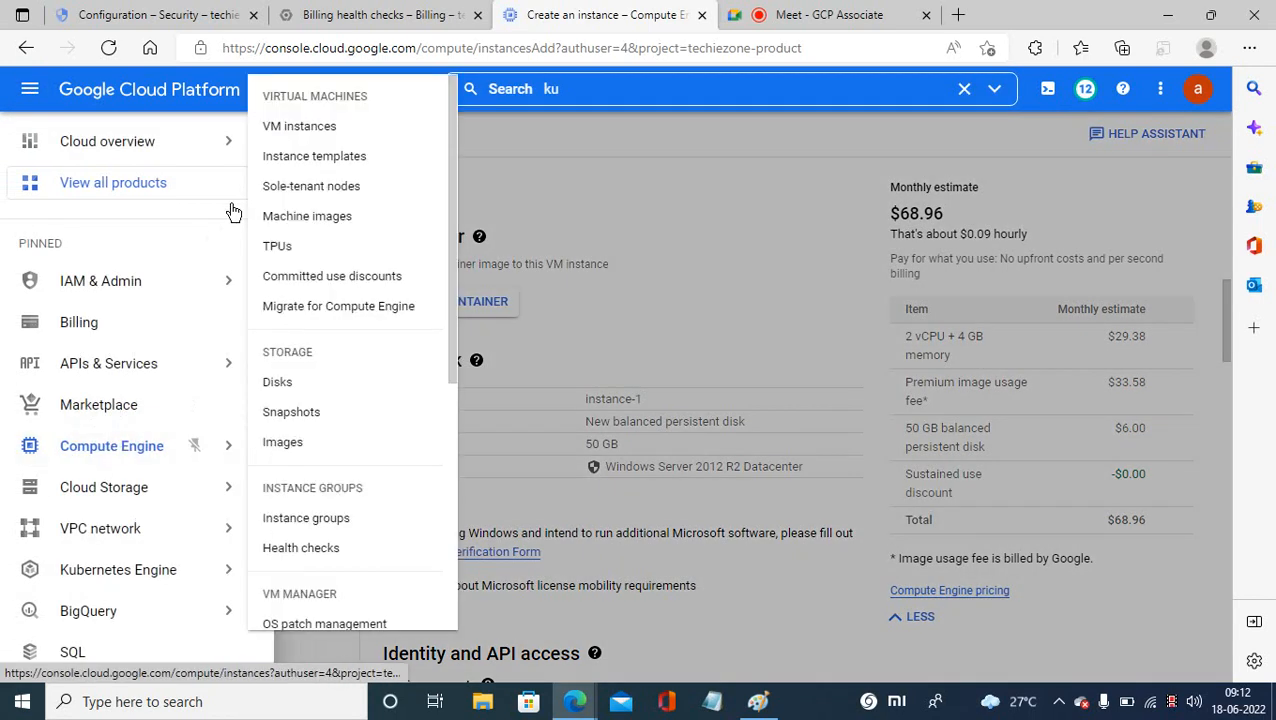
click(103, 578)
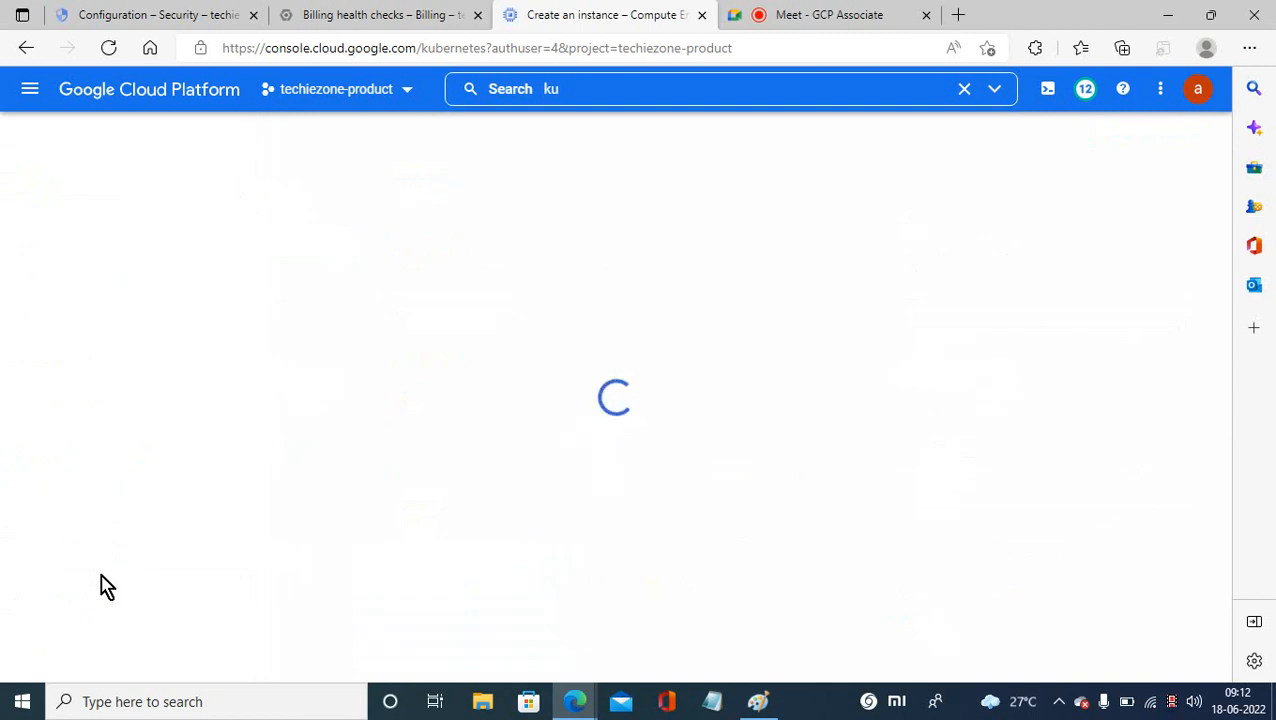
Mute and unmute the microphone in the GCP Associate Meet call, and return to the Kubernetes Engine page.
click(792, 22)
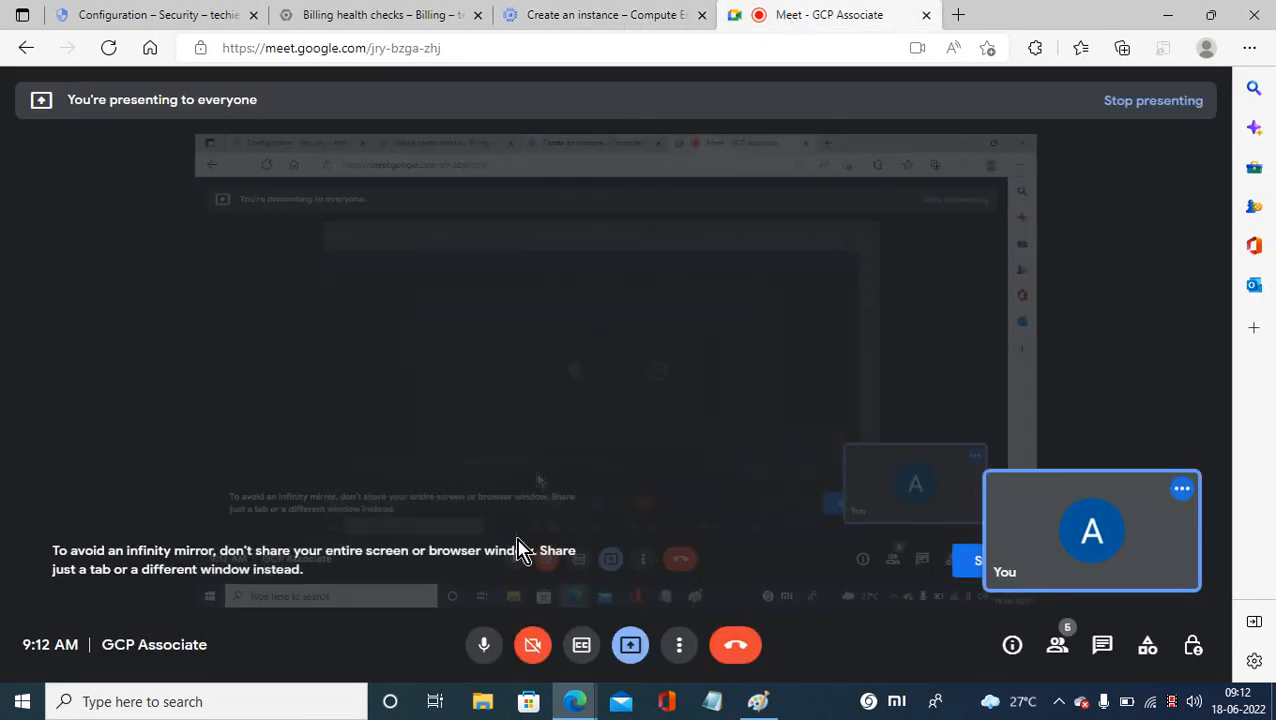
click(485, 647)
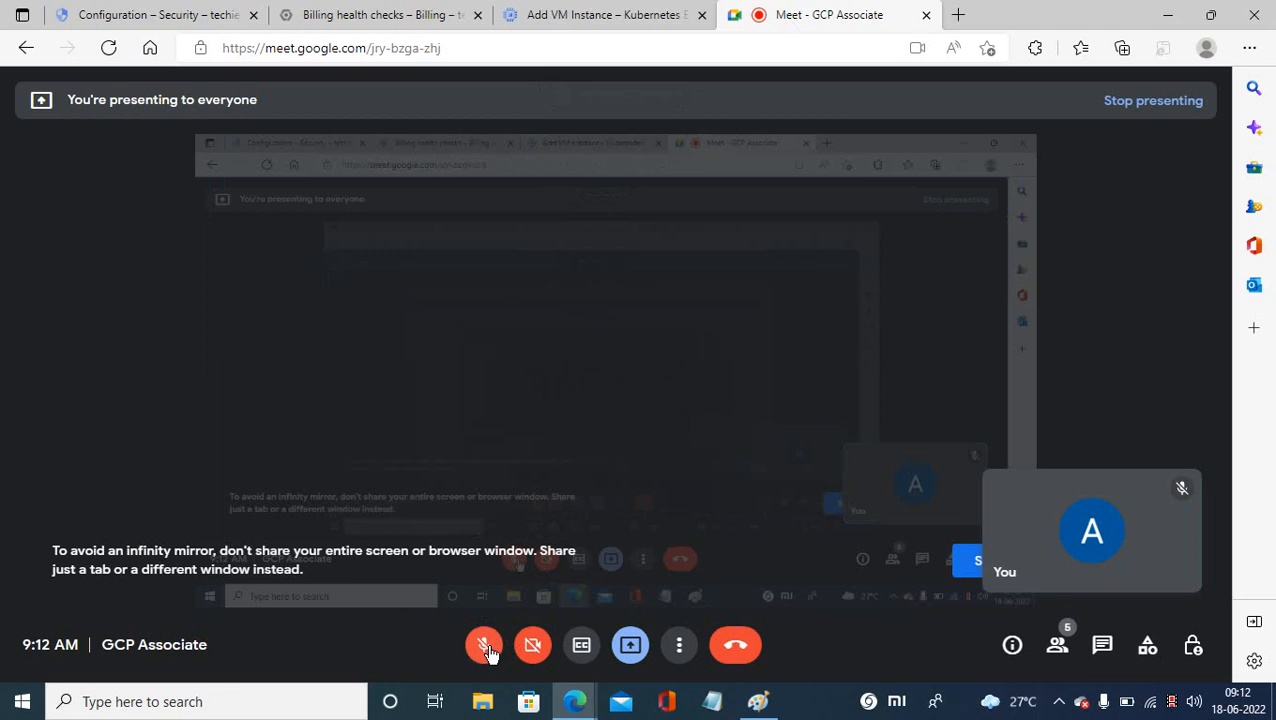
click(485, 647)
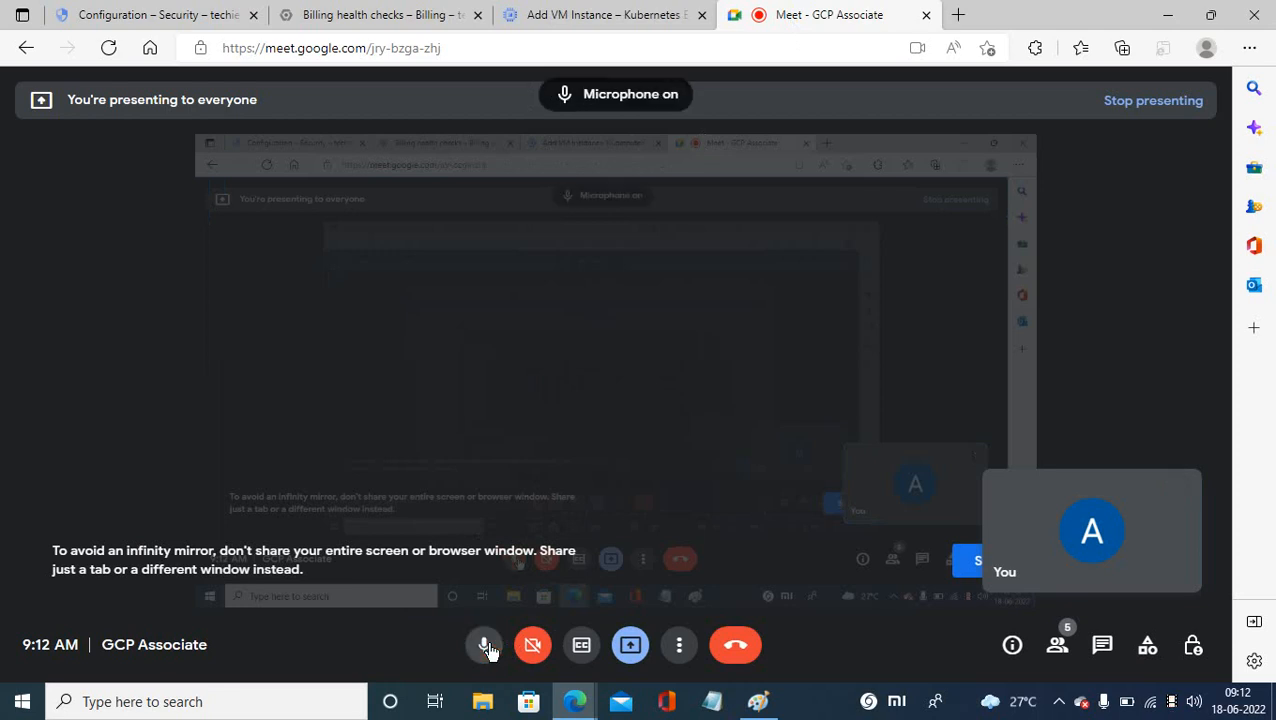
click(125, 22)
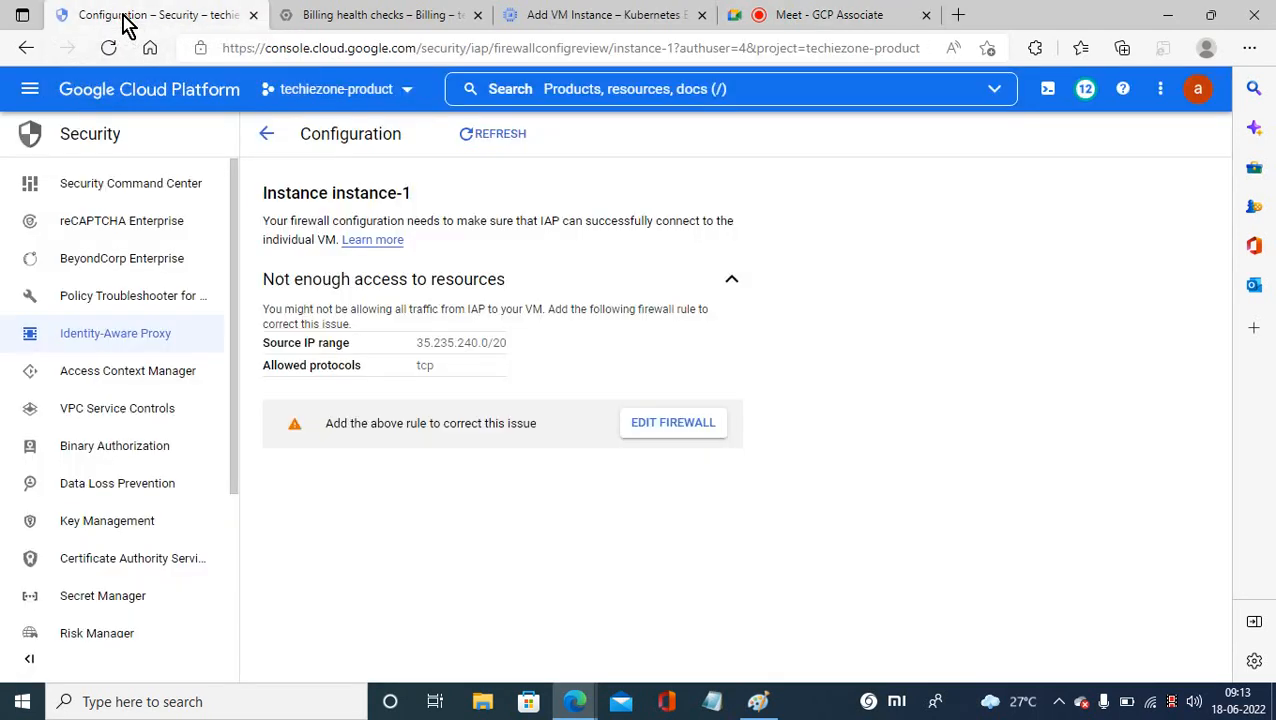
click(547, 26)
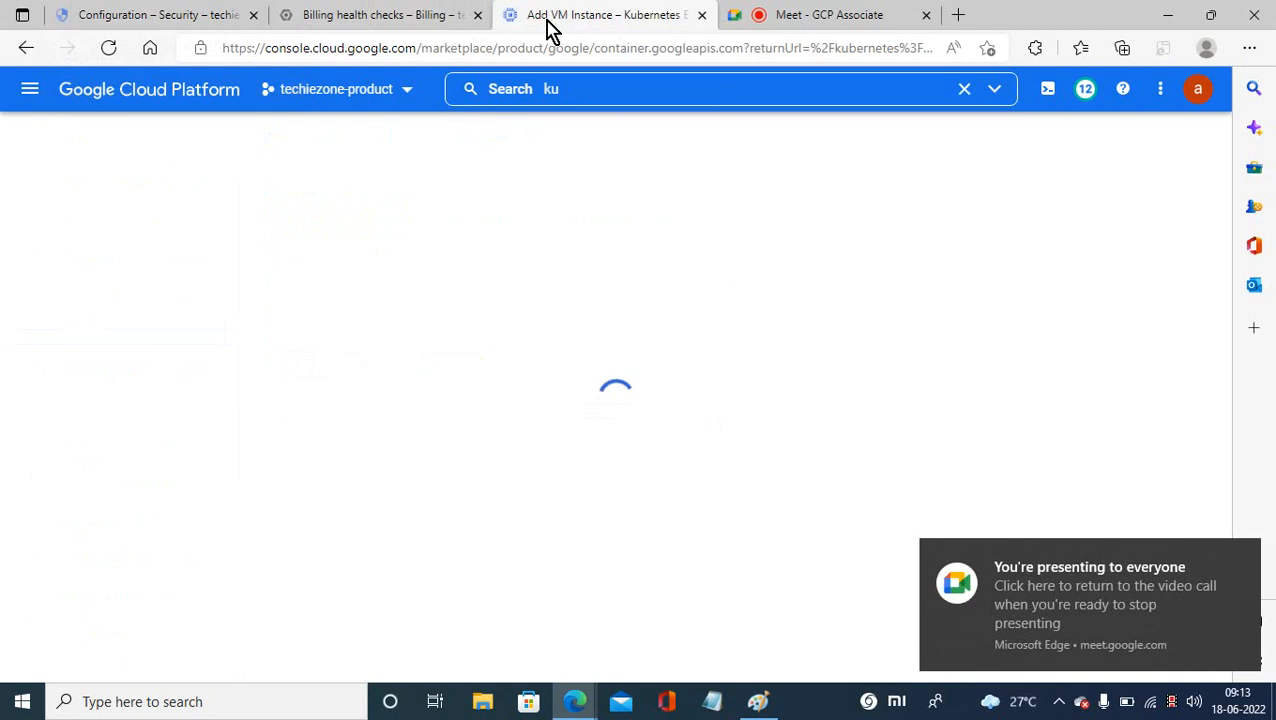
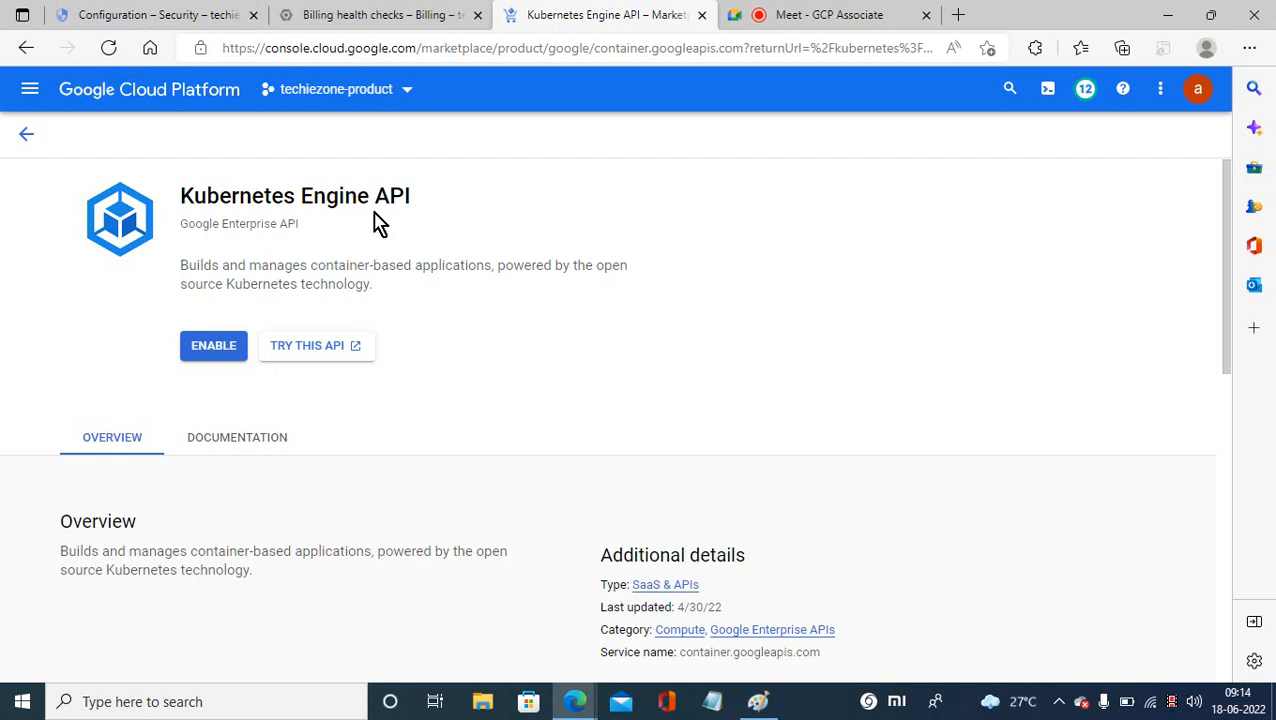
Enable the Kubernetes Engine API and start creating a Kubernetes cluster.
click(222, 350)
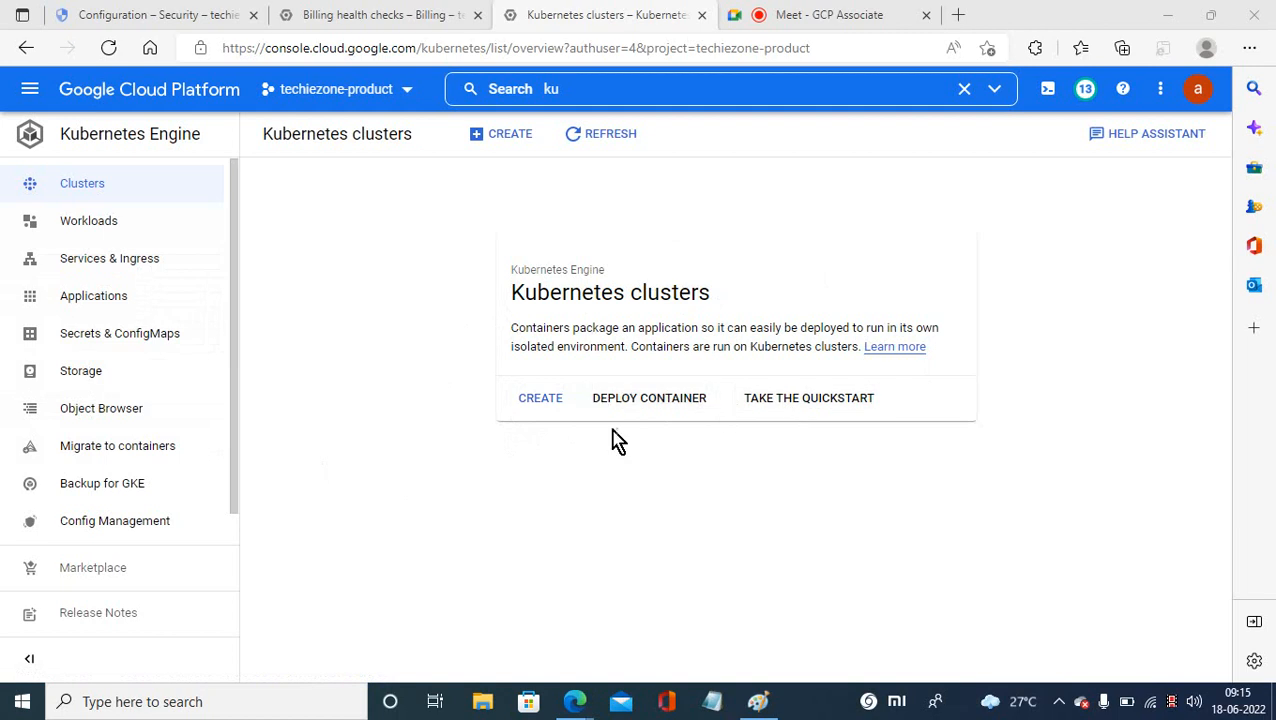
click(540, 399)
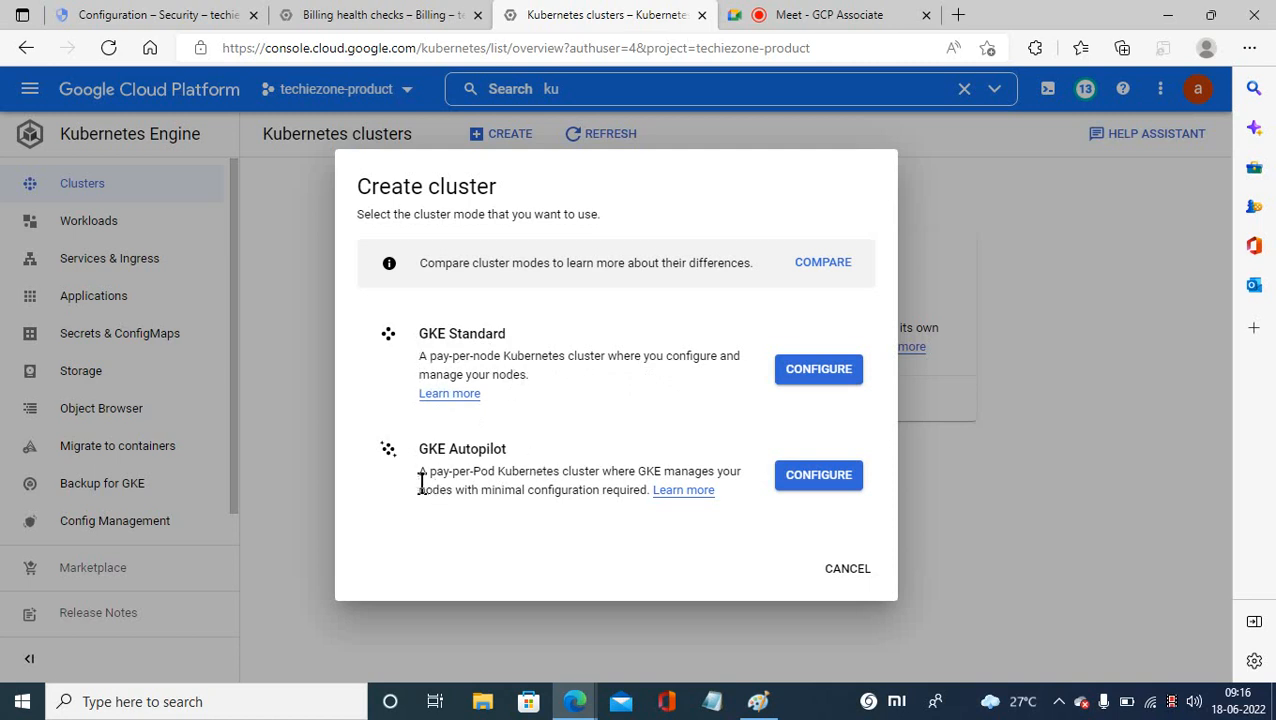
Compare the master, node and pod diagram in Paint with the GKE Standard and GKE Autopilot cluster modes.
click(758, 703)
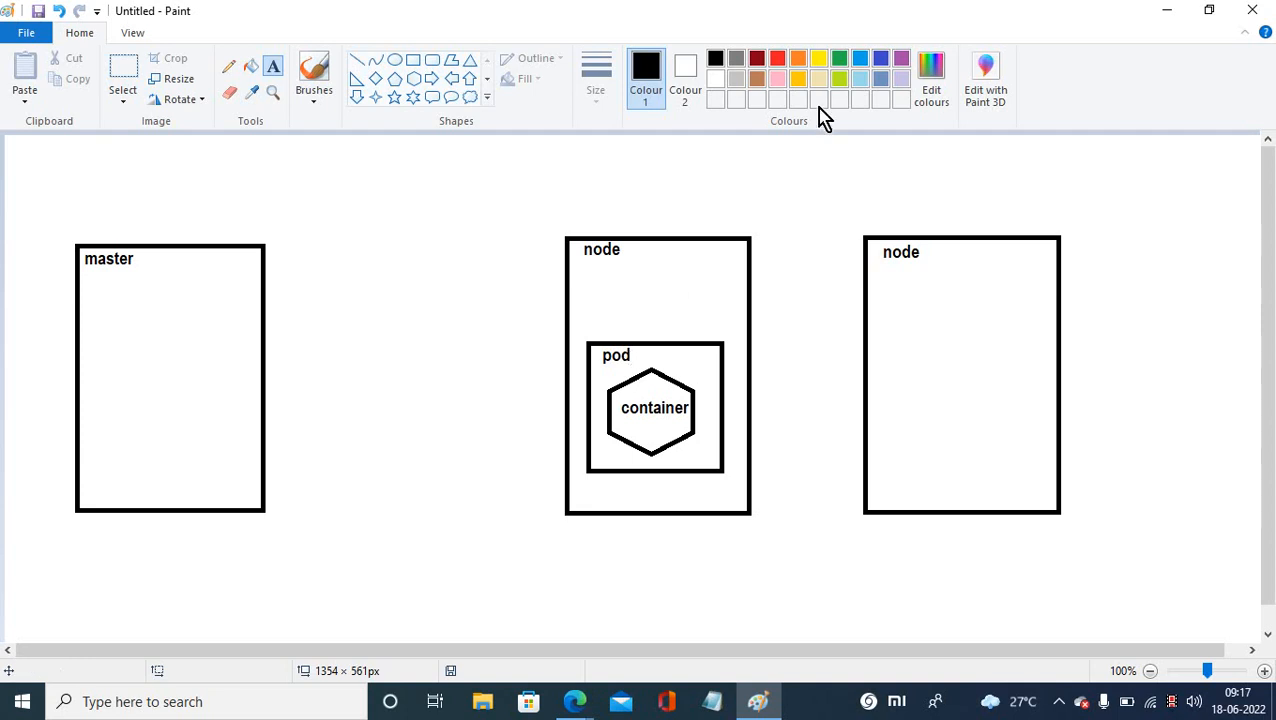
click(1166, 10)
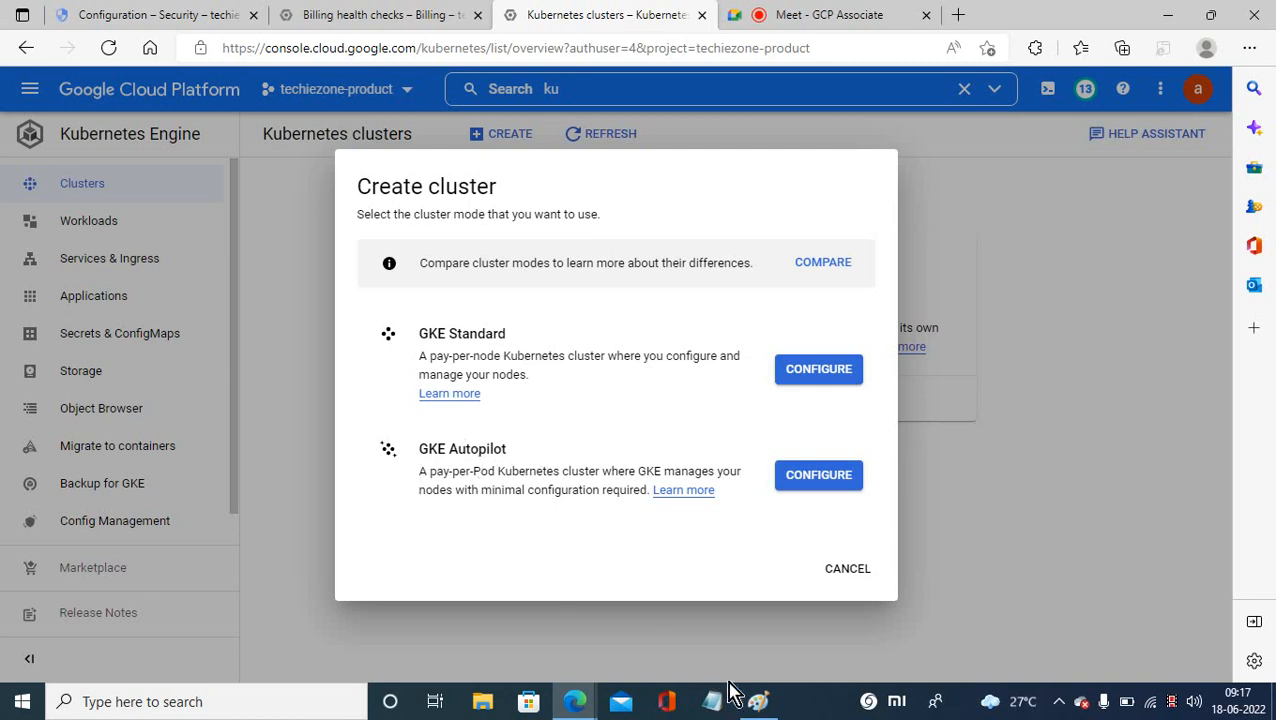
click(758, 701)
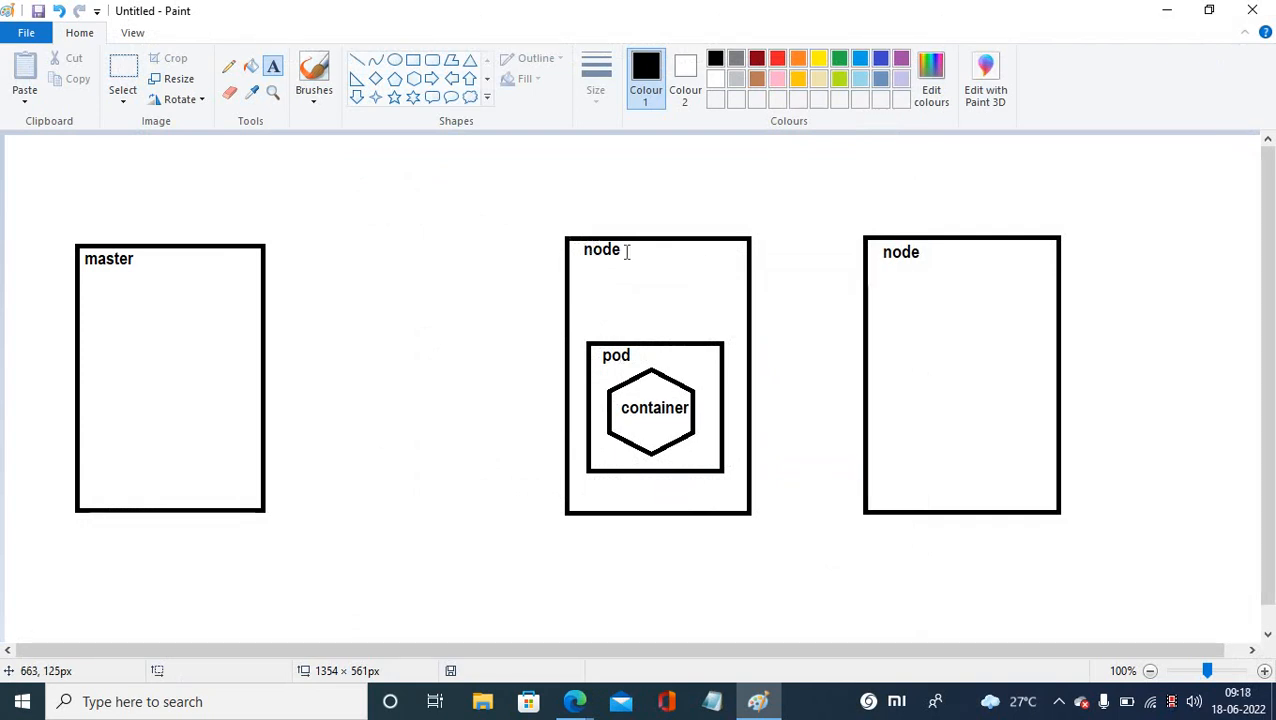
click(1160, 12)
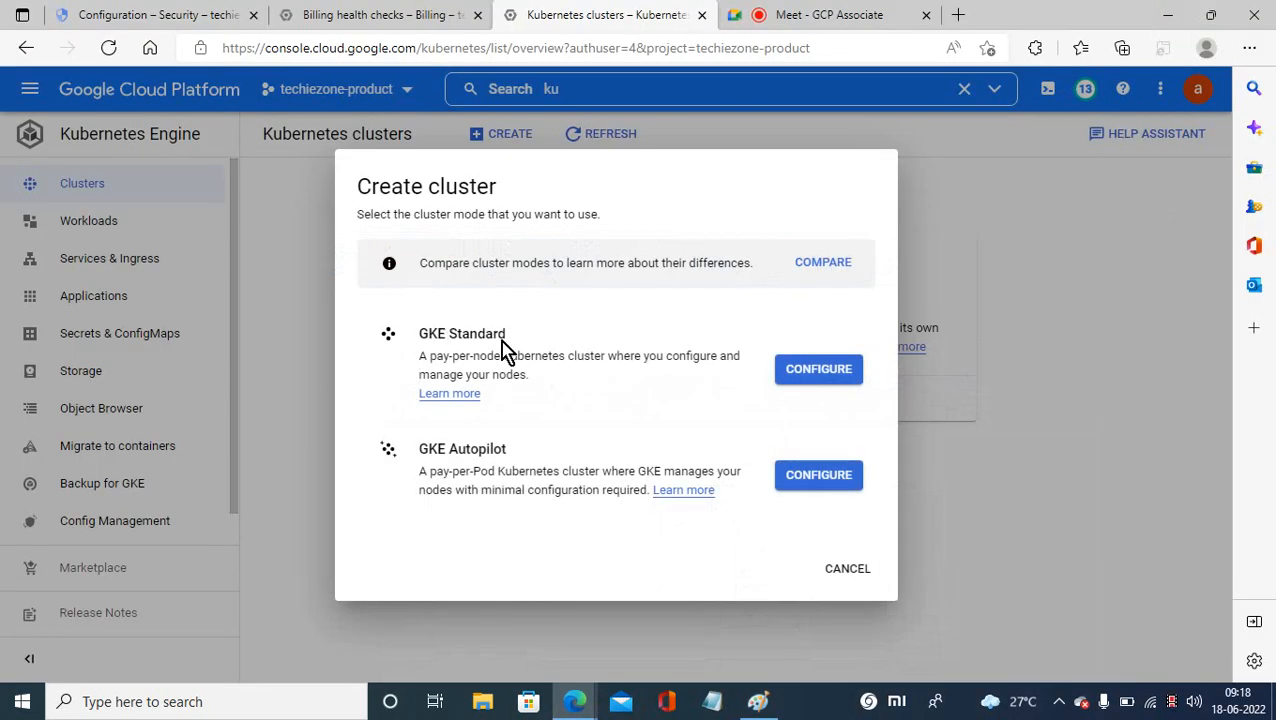
Choose to configure a GKE Standard cluster and name it cluster-test1.
click(845, 370)
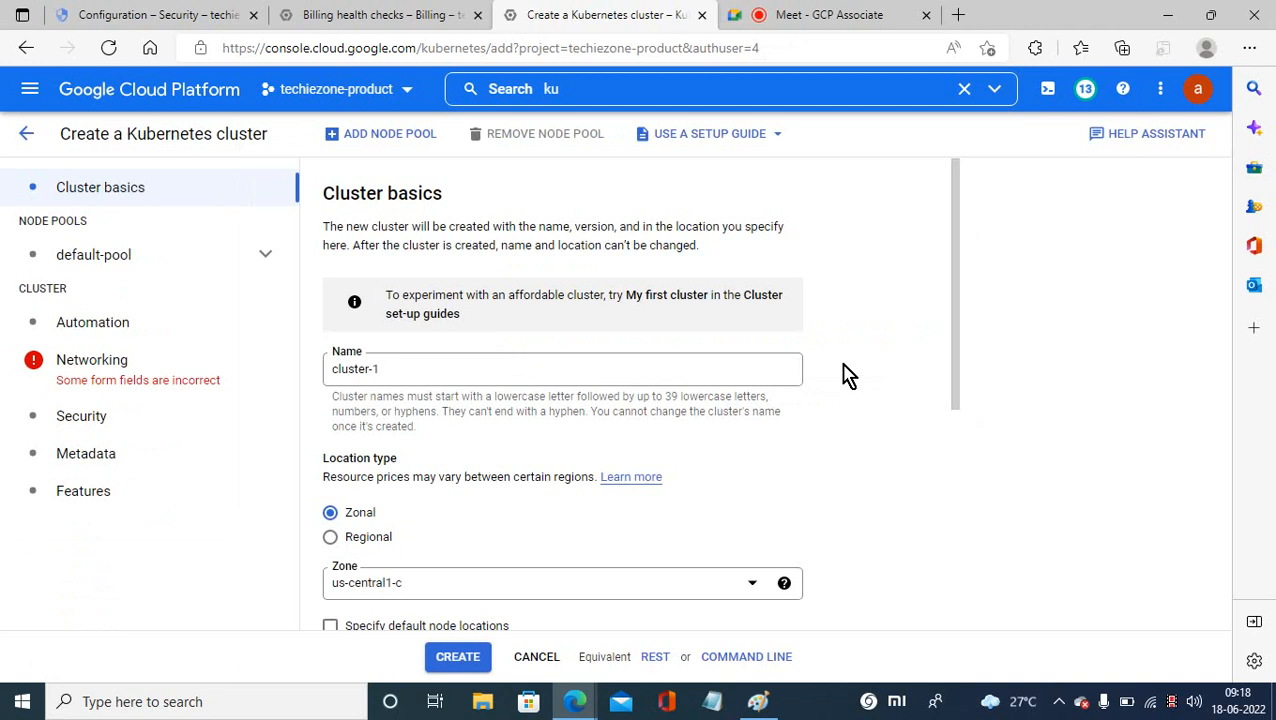
click(373, 370)
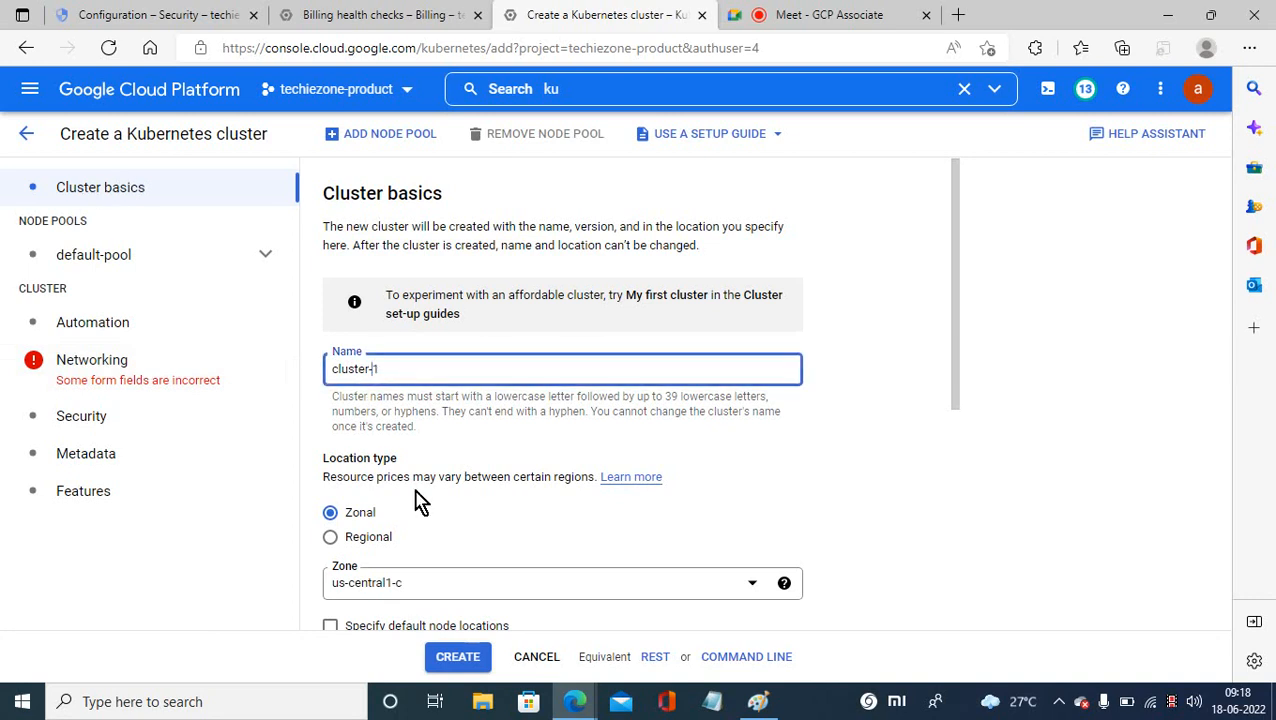
text(test)
drag(957, 290, 957, 387)
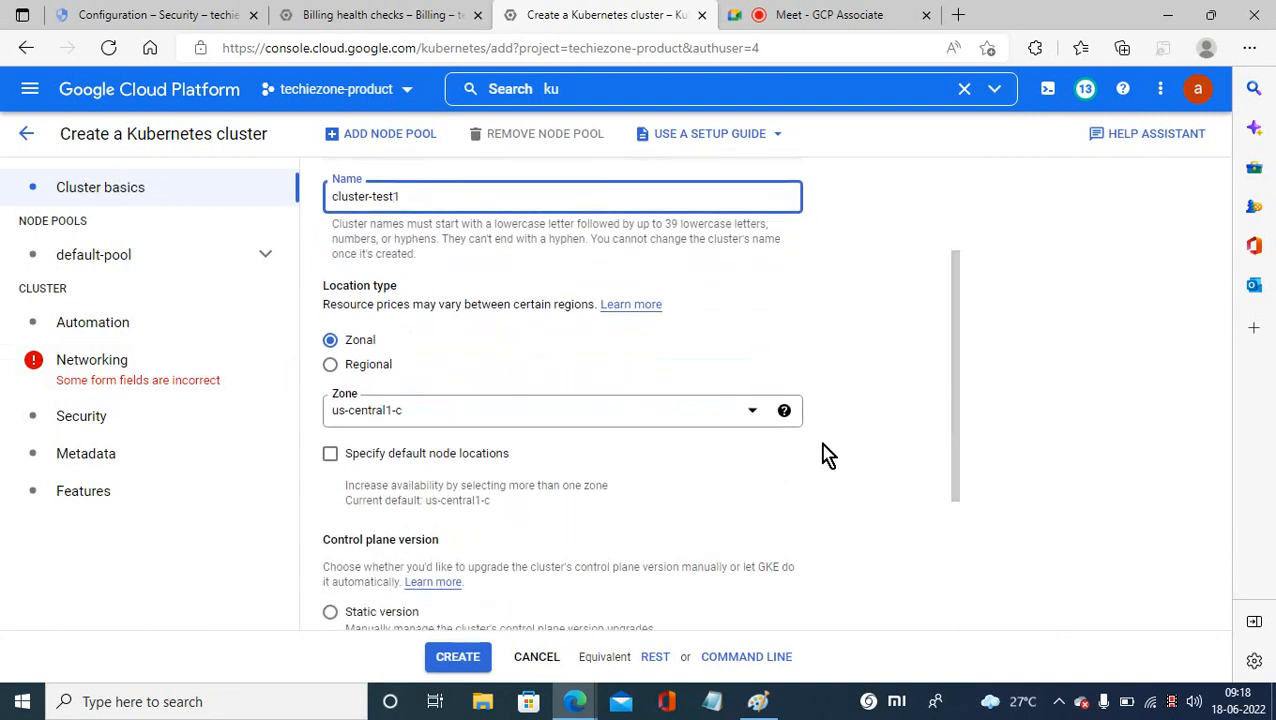
Open the VPC networks list in the Billing health checks browser tab to check the subnet regions.
click(370, 20)
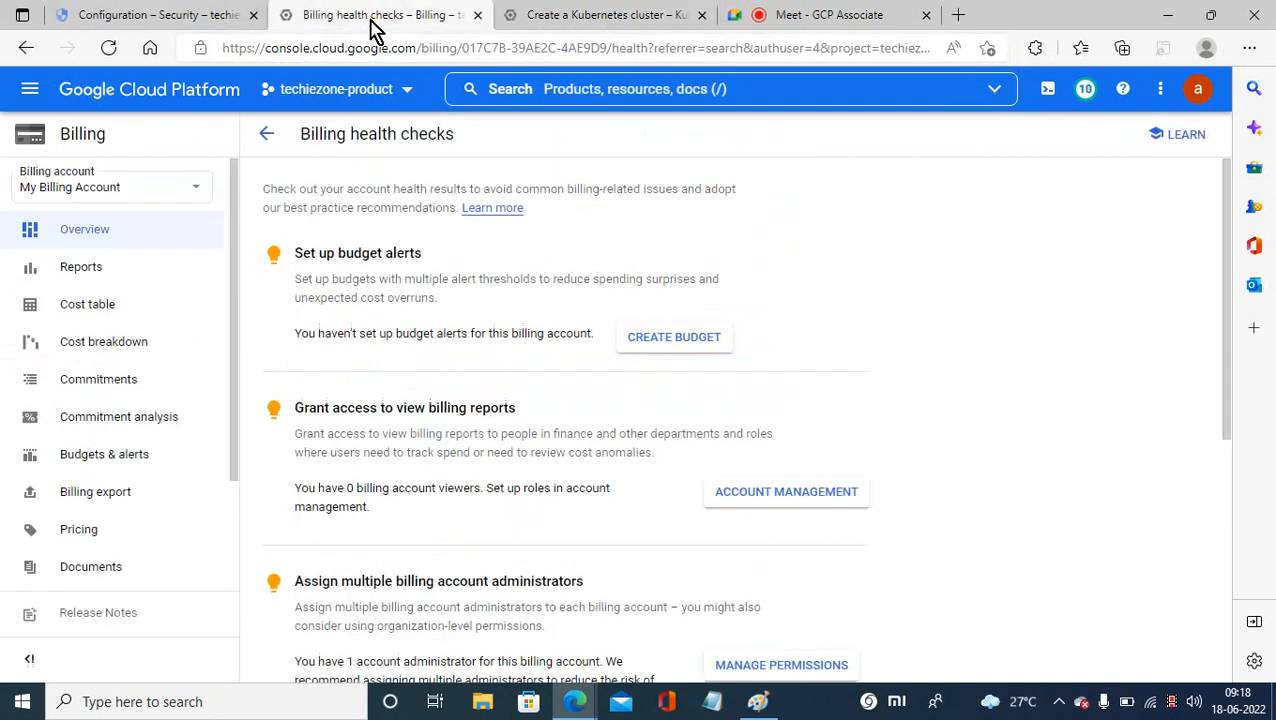
click(565, 90)
text(v)
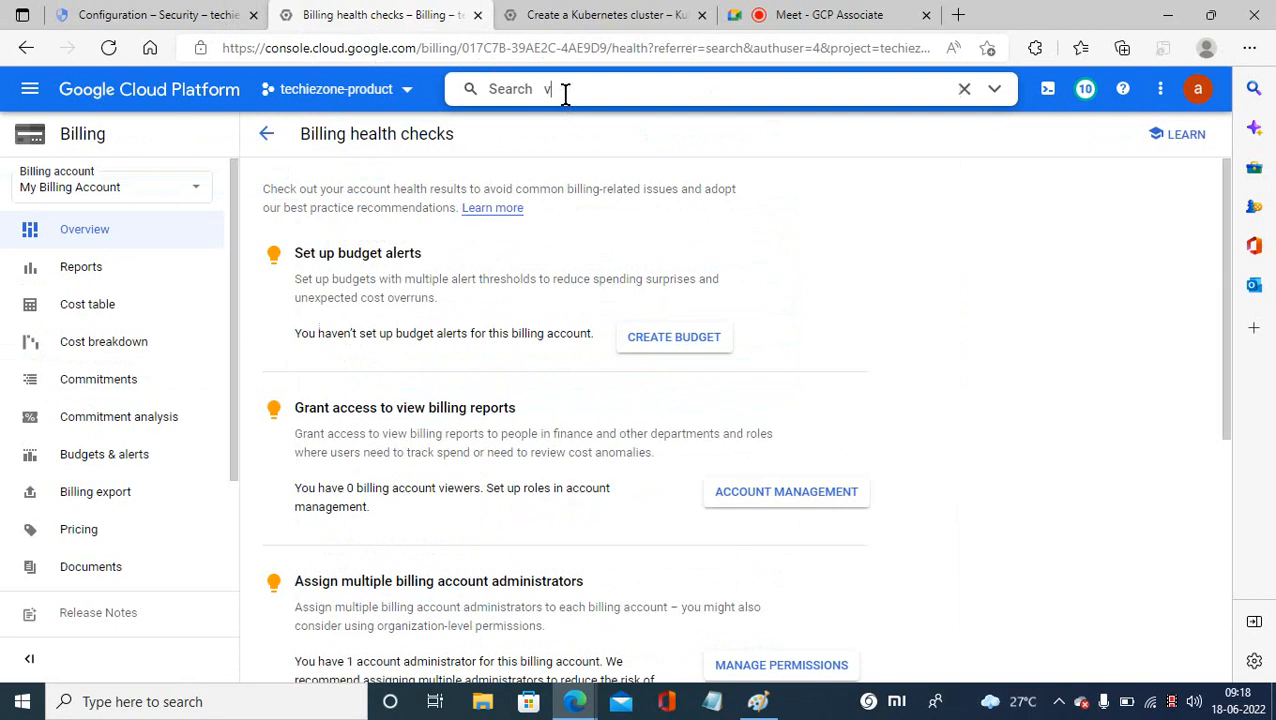
text(pc)
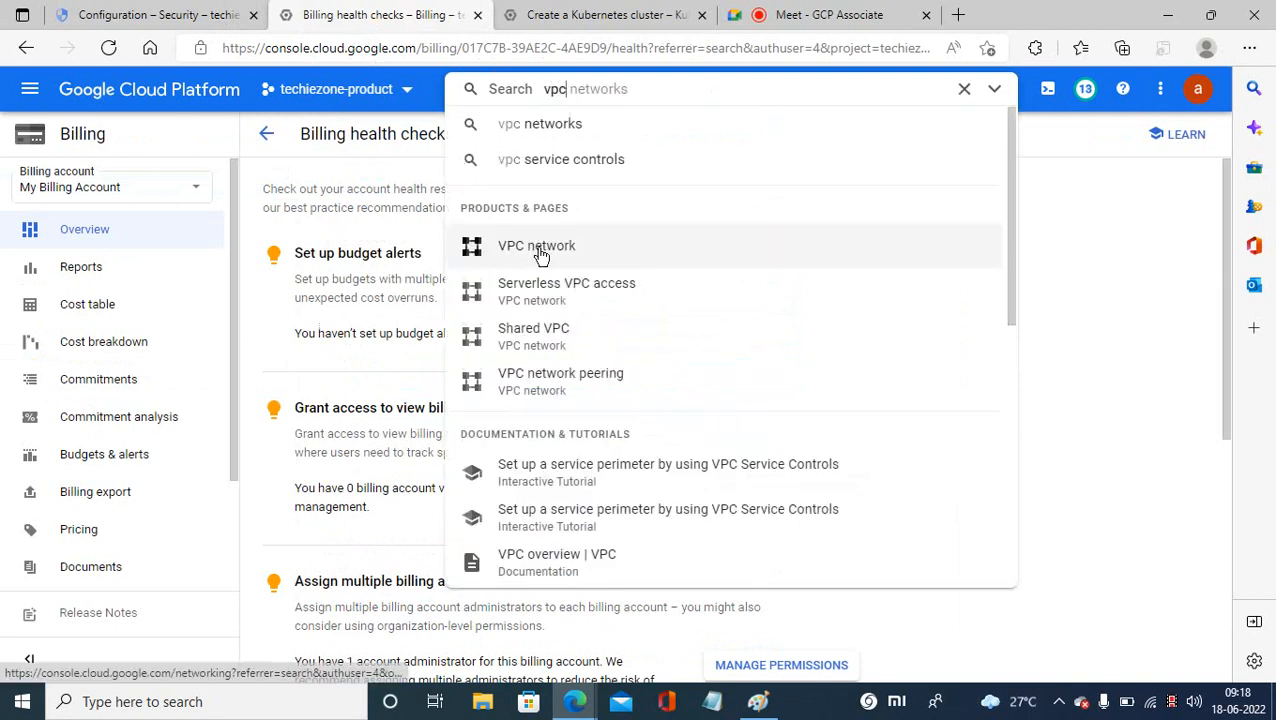
click(538, 248)
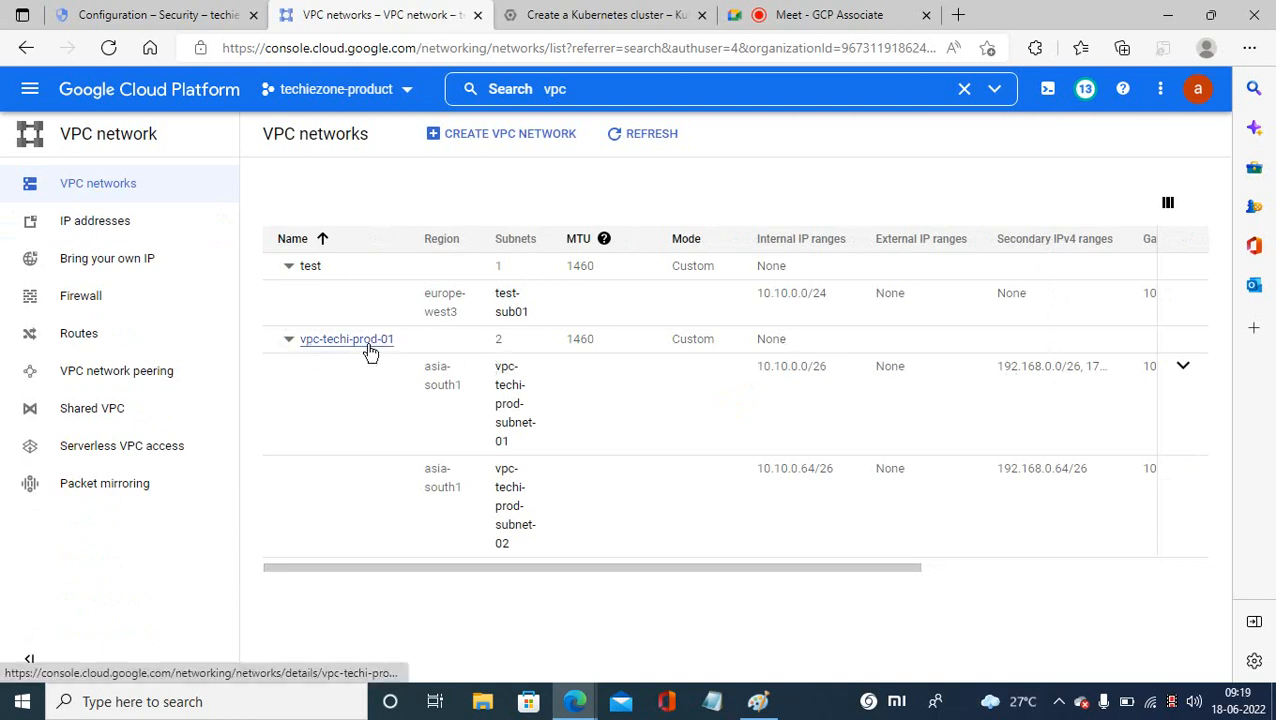
Set the zonal cluster's zone to asia-south1-a, checking it against the region of the vpc-techi-prod-01 subnets.
click(610, 18)
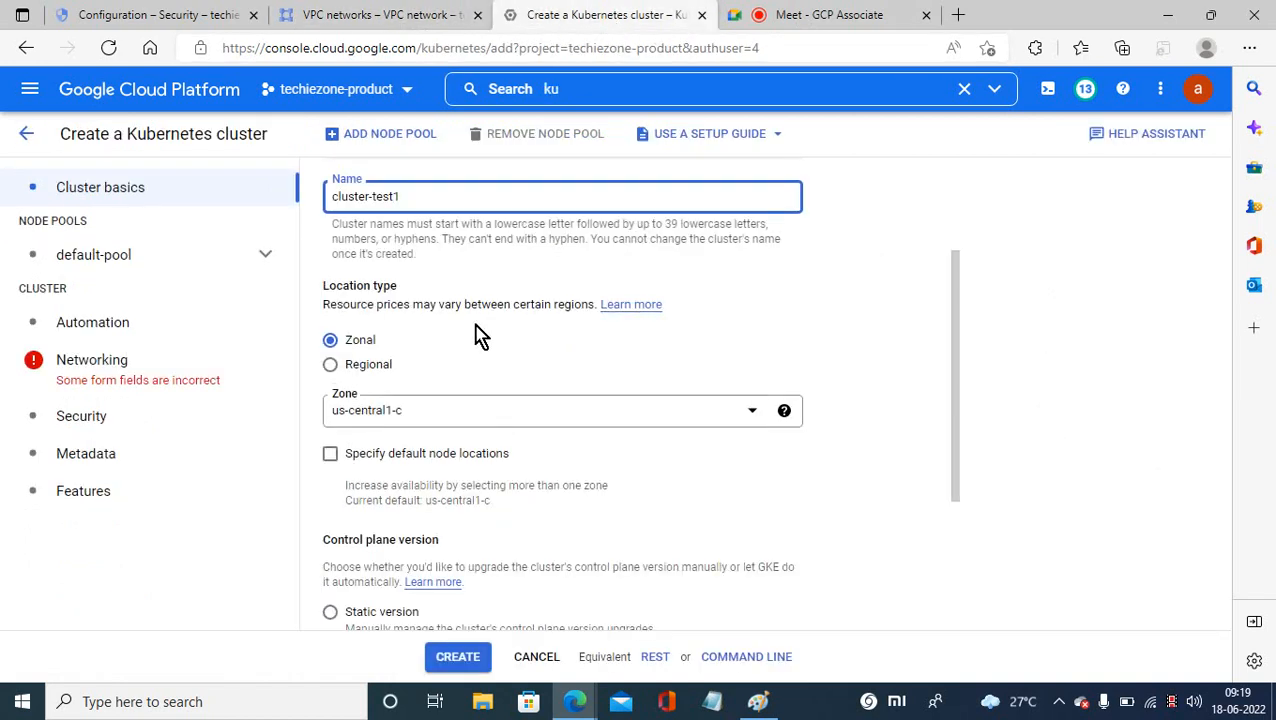
click(450, 420)
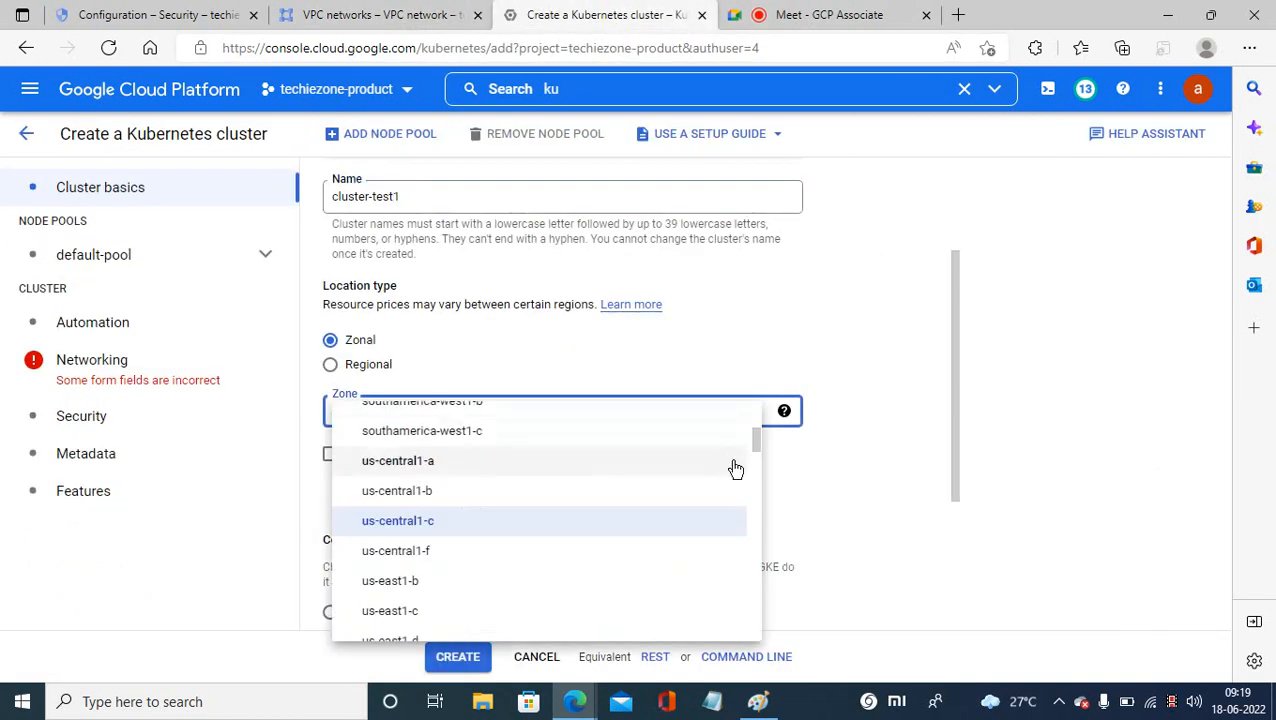
click(757, 445)
drag(757, 447, 765, 594)
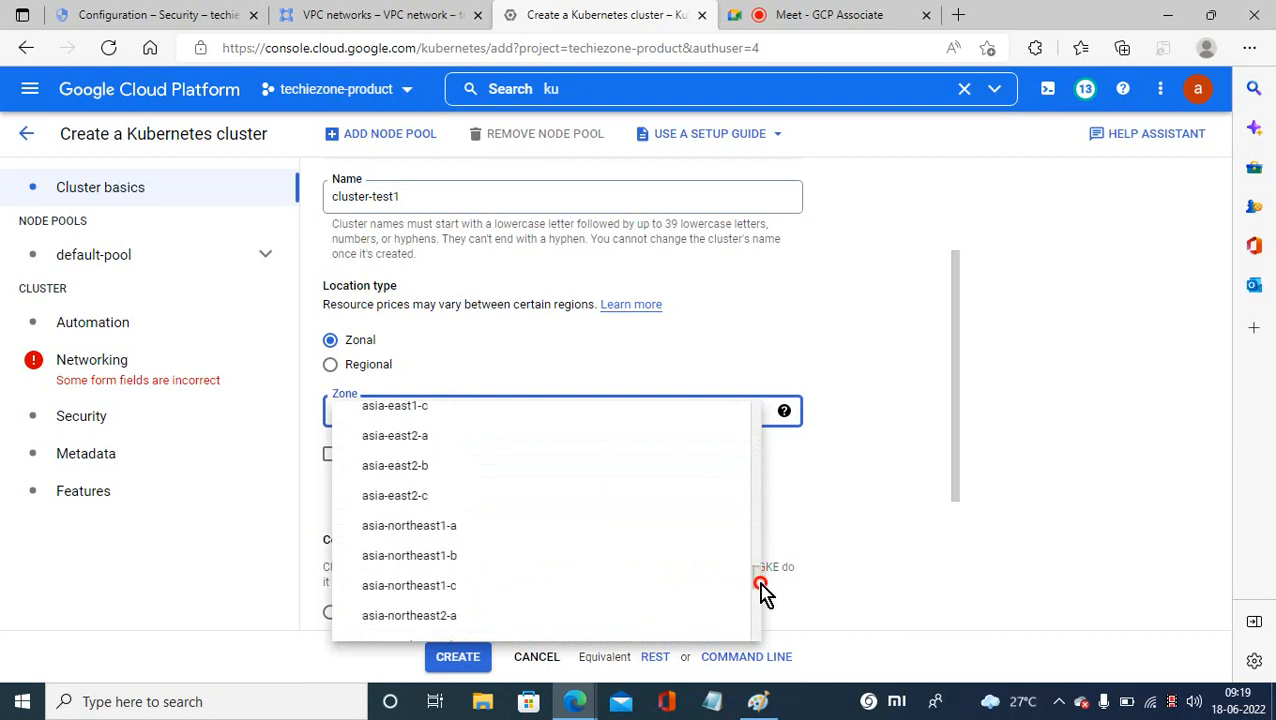
click(345, 22)
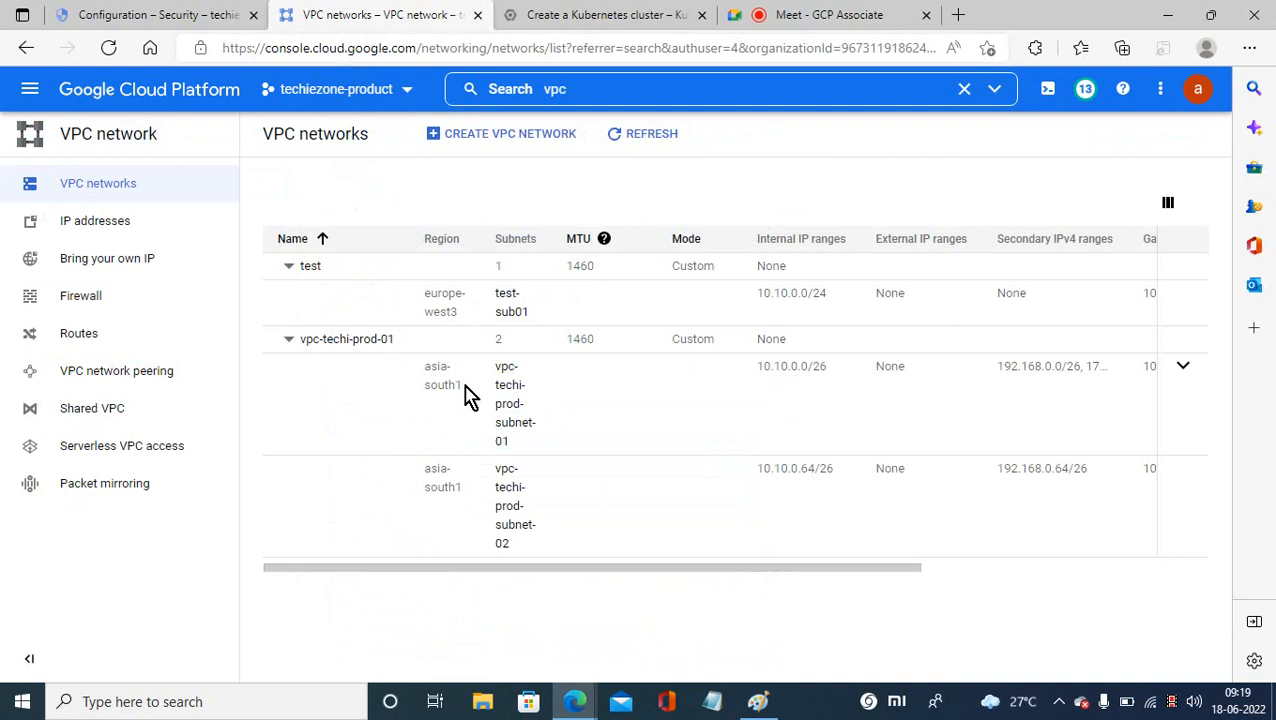
click(605, 16)
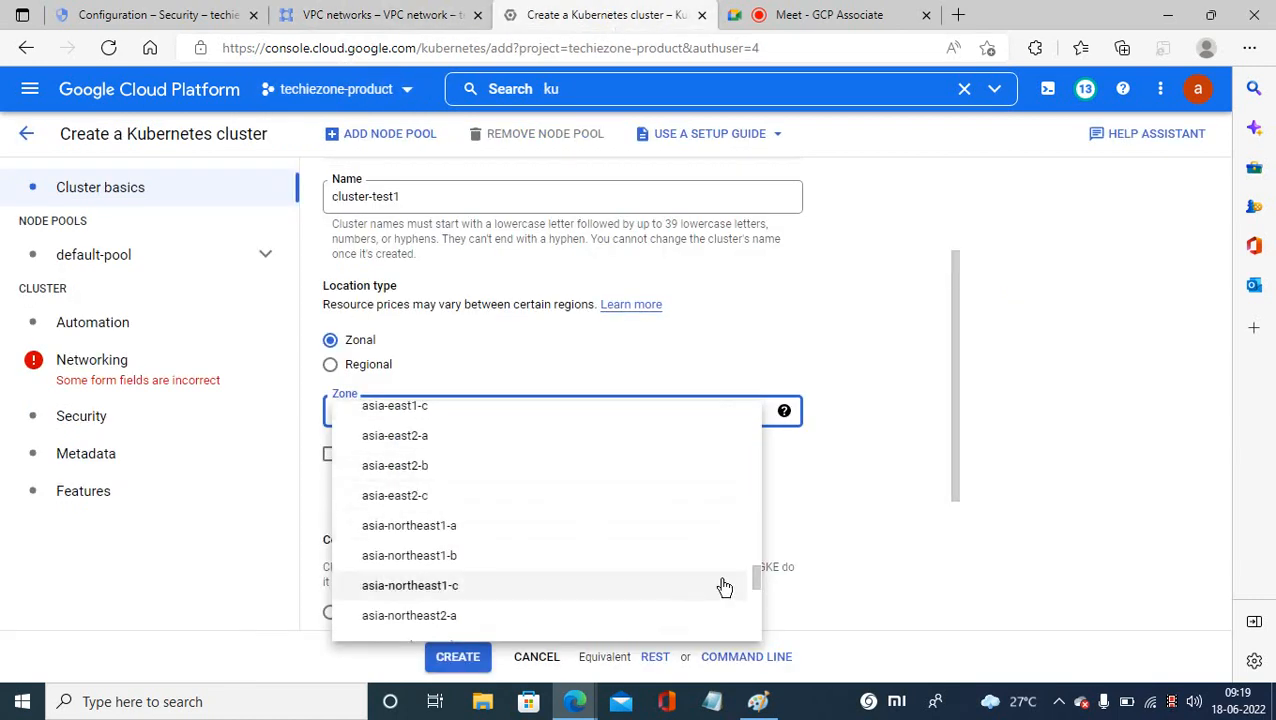
drag(755, 583, 757, 606)
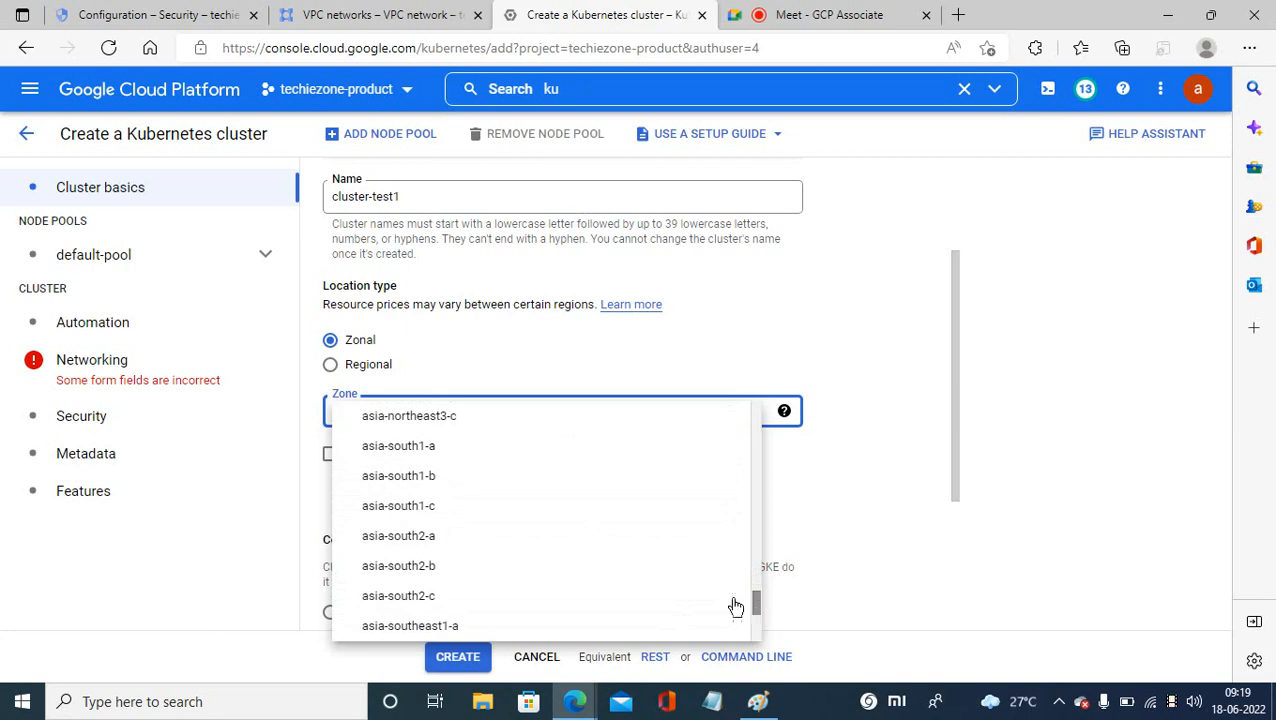
click(400, 450)
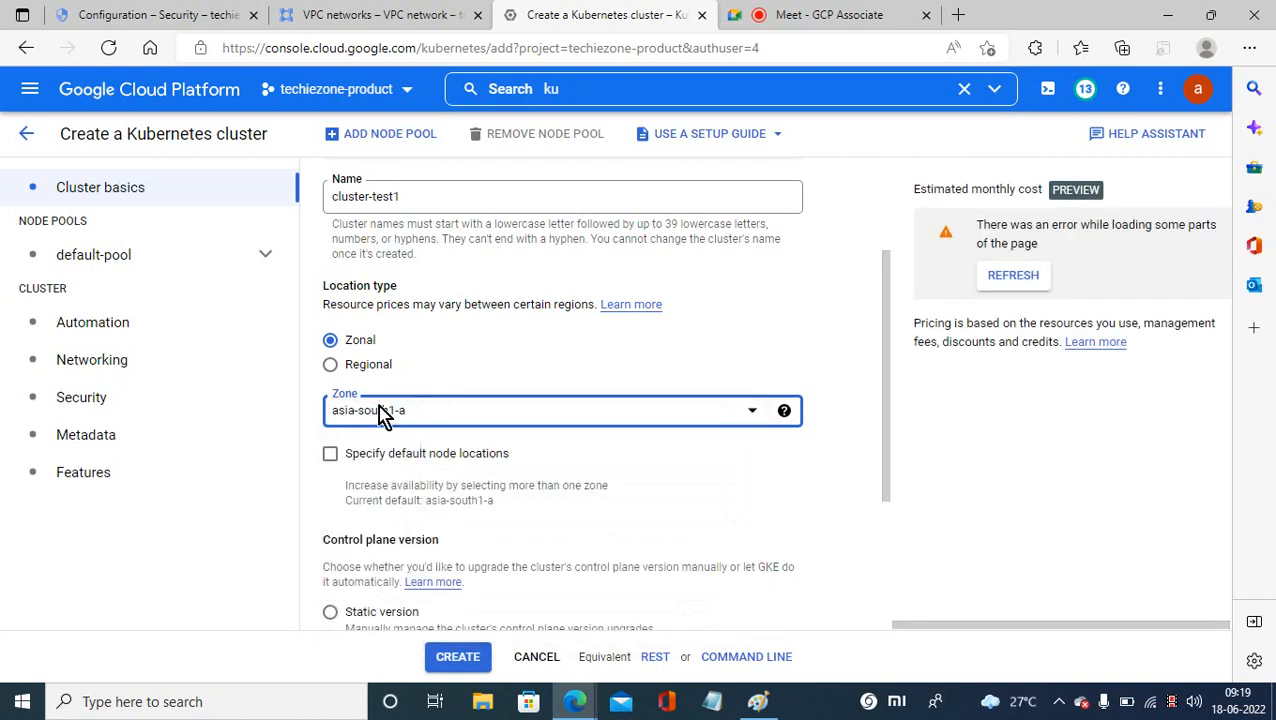
Compare the Regional location type and its region choices with the Zonal option, returning to Zonal.
click(331, 366)
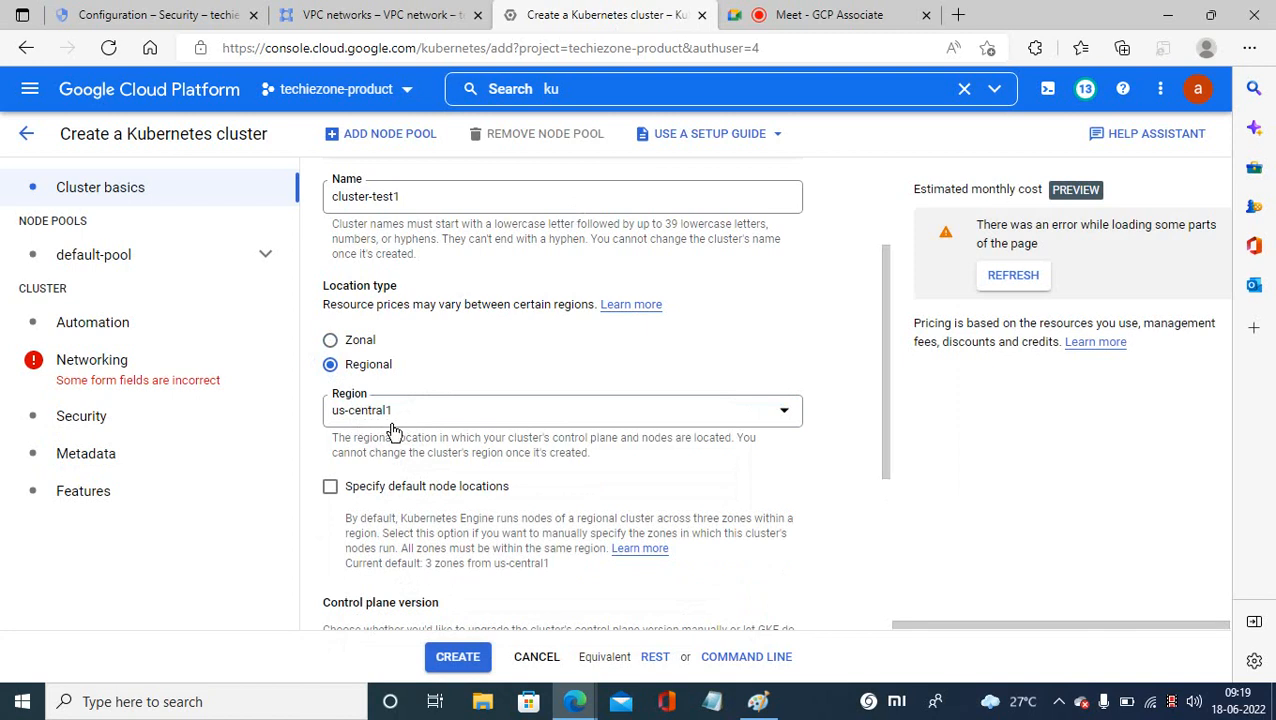
click(331, 341)
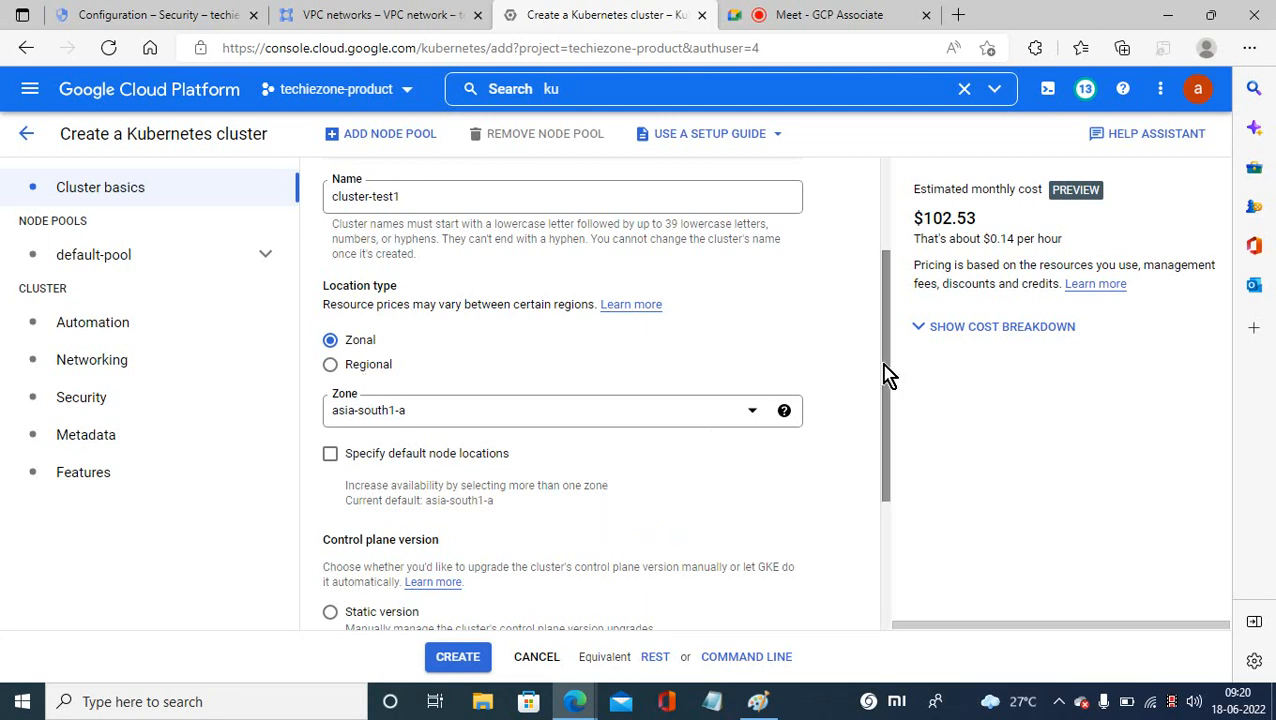
drag(883, 381, 884, 530)
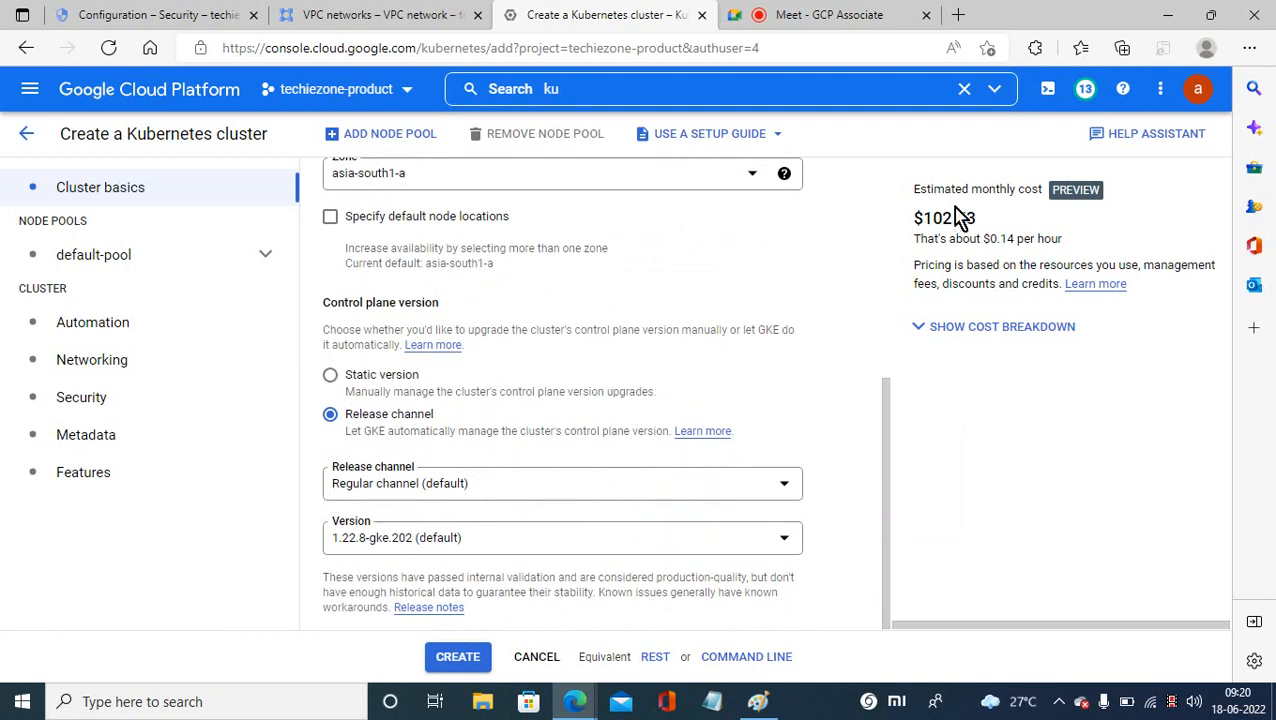
drag(885, 418, 880, 364)
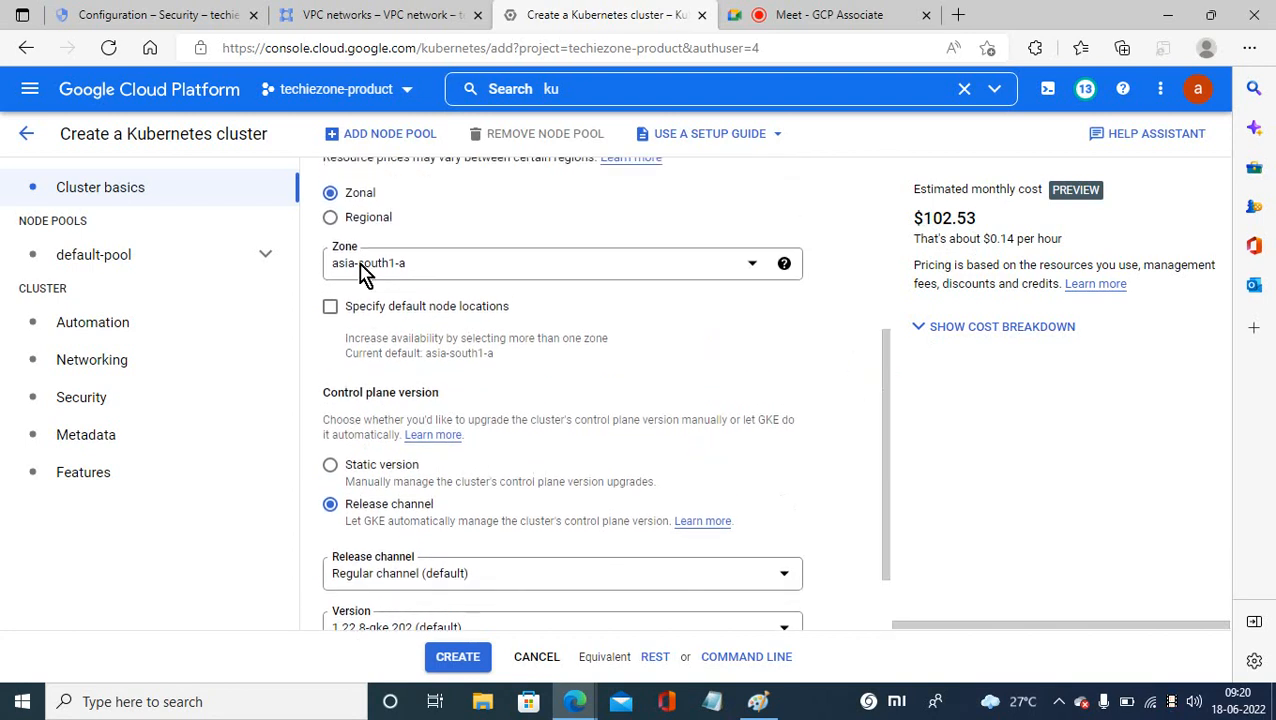
click(331, 220)
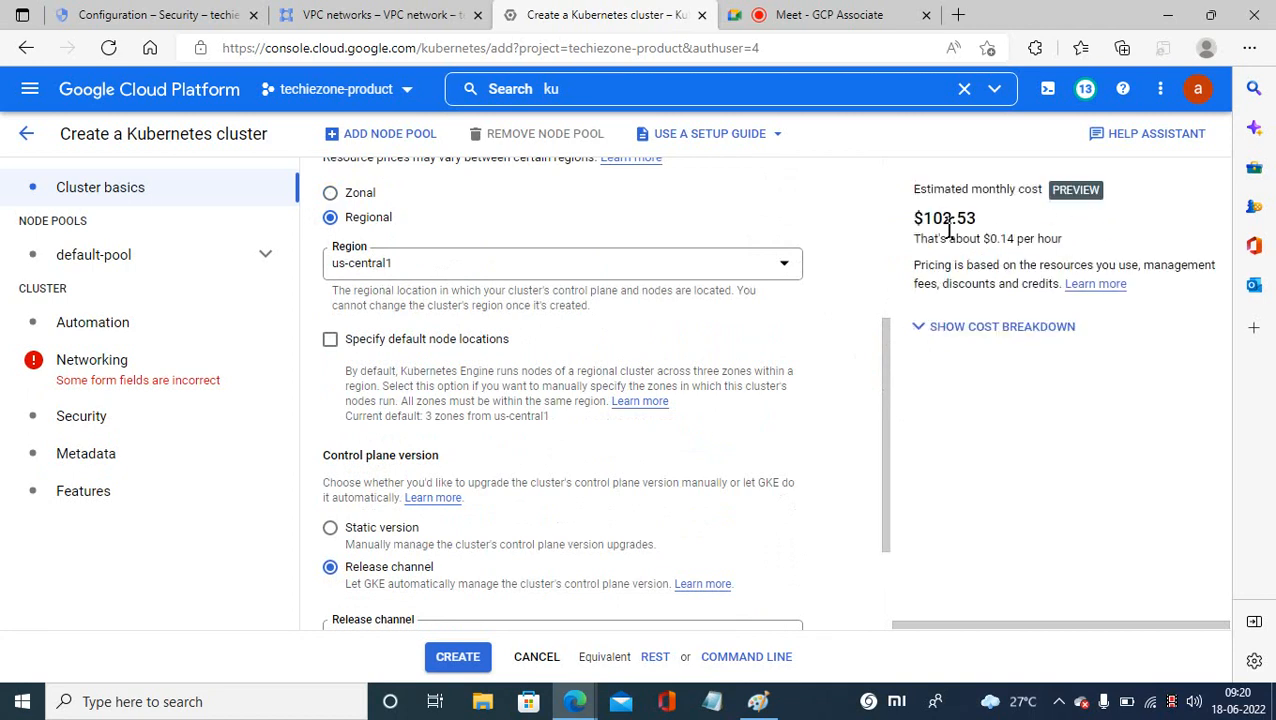
click(787, 269)
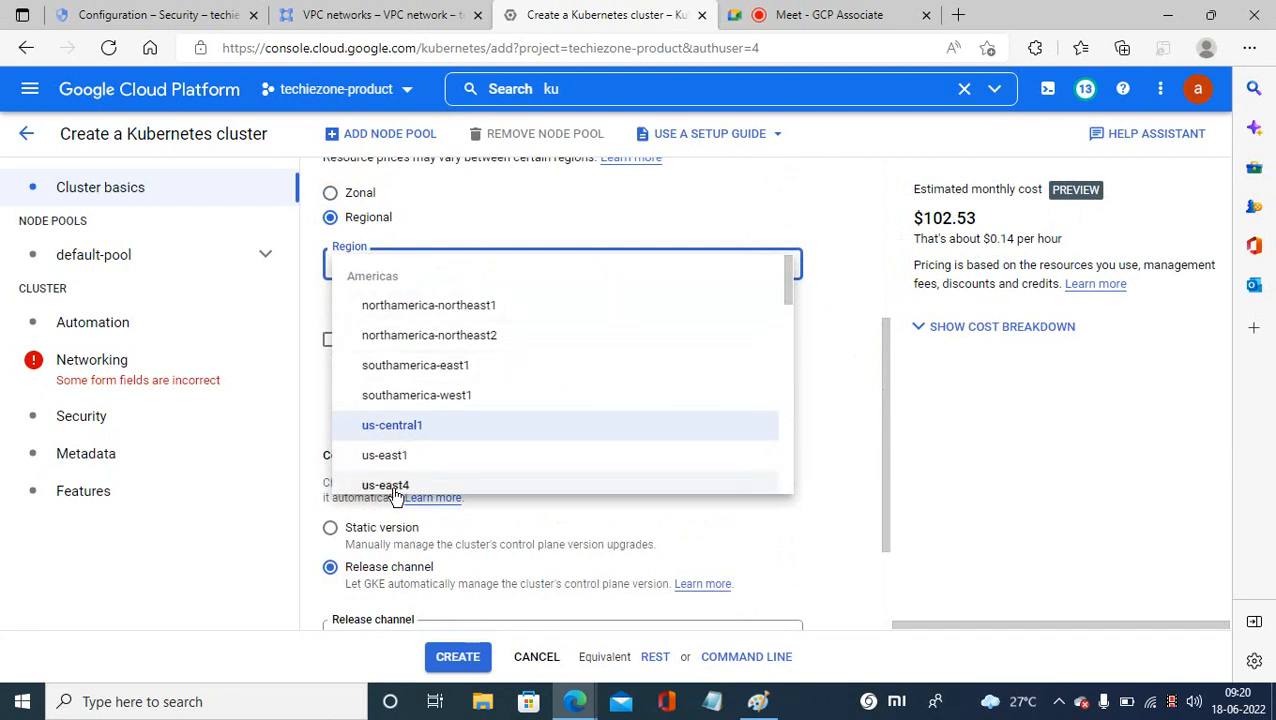
click(809, 191)
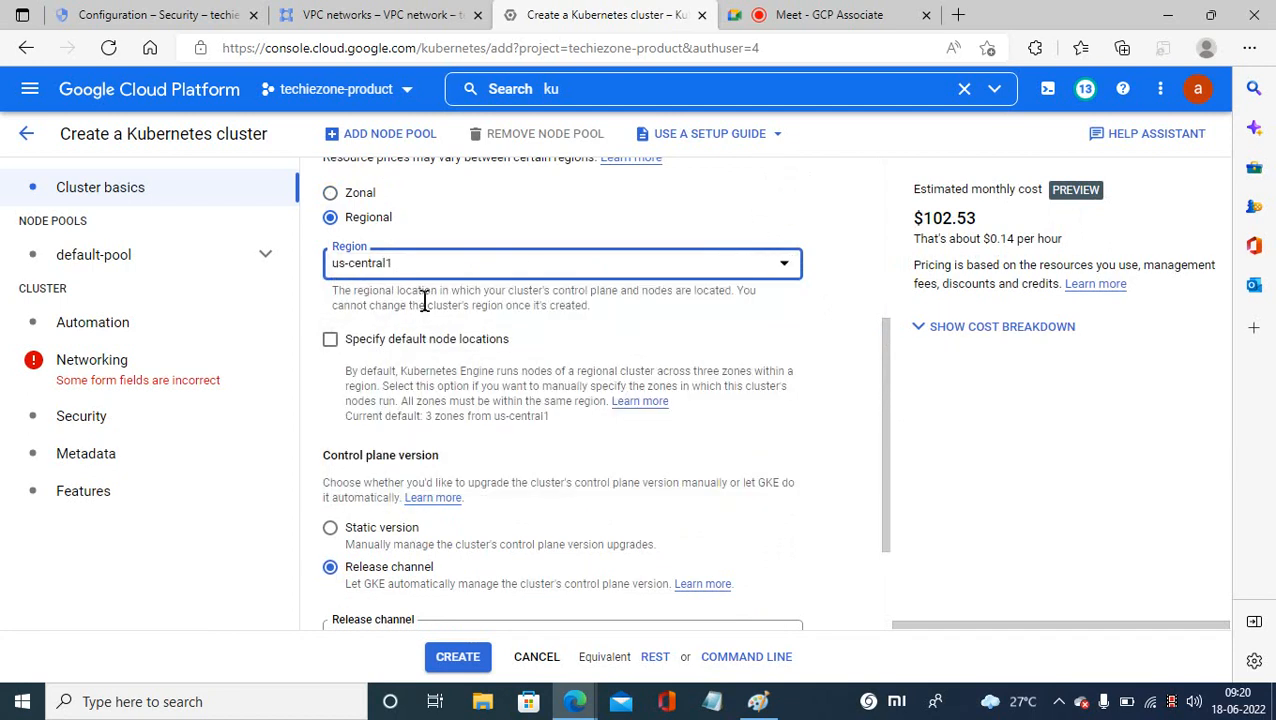
click(330, 192)
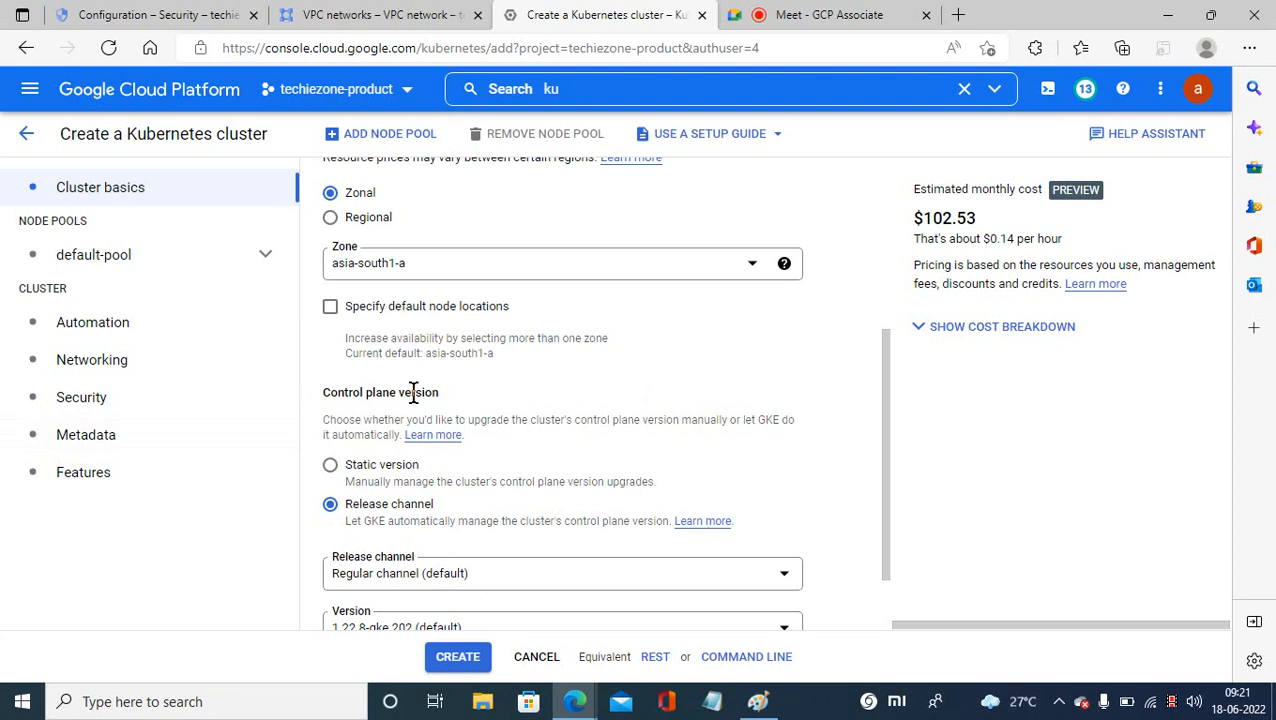
Switch to Paint, add the text lines "control plane" and "Scheduler" inside the master box, and return to the cluster form.
click(757, 697)
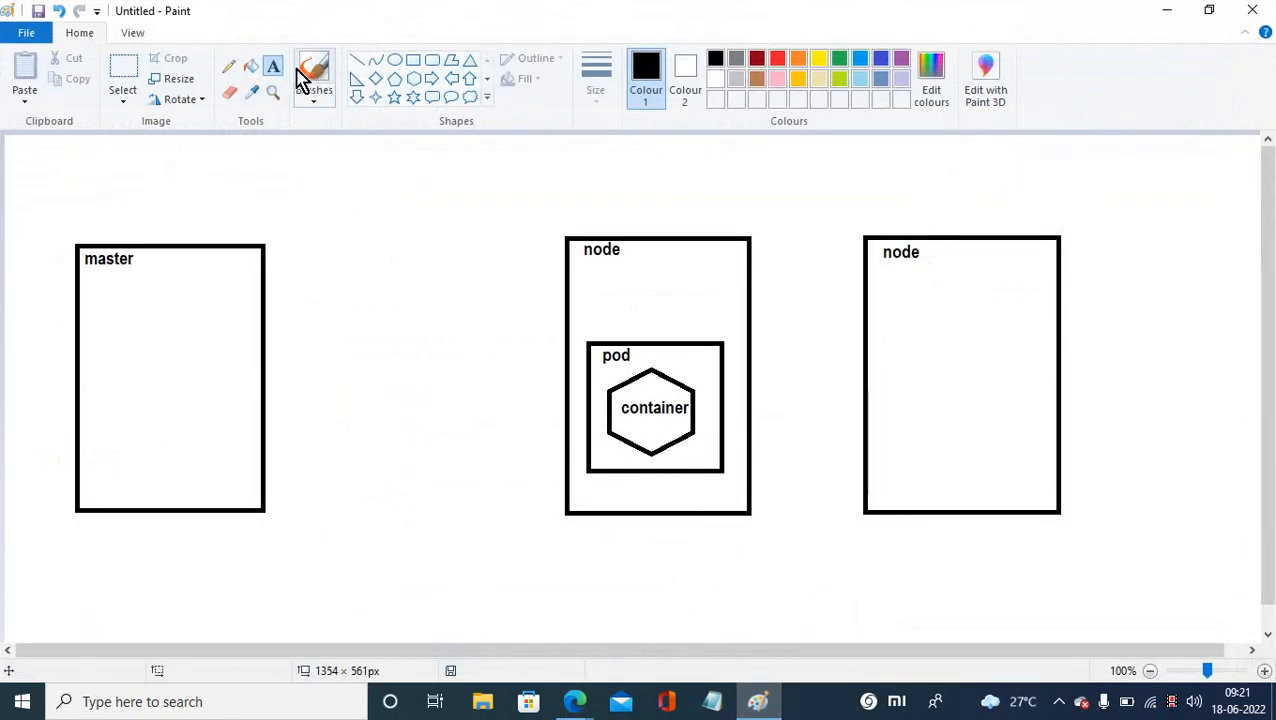
click(86, 326)
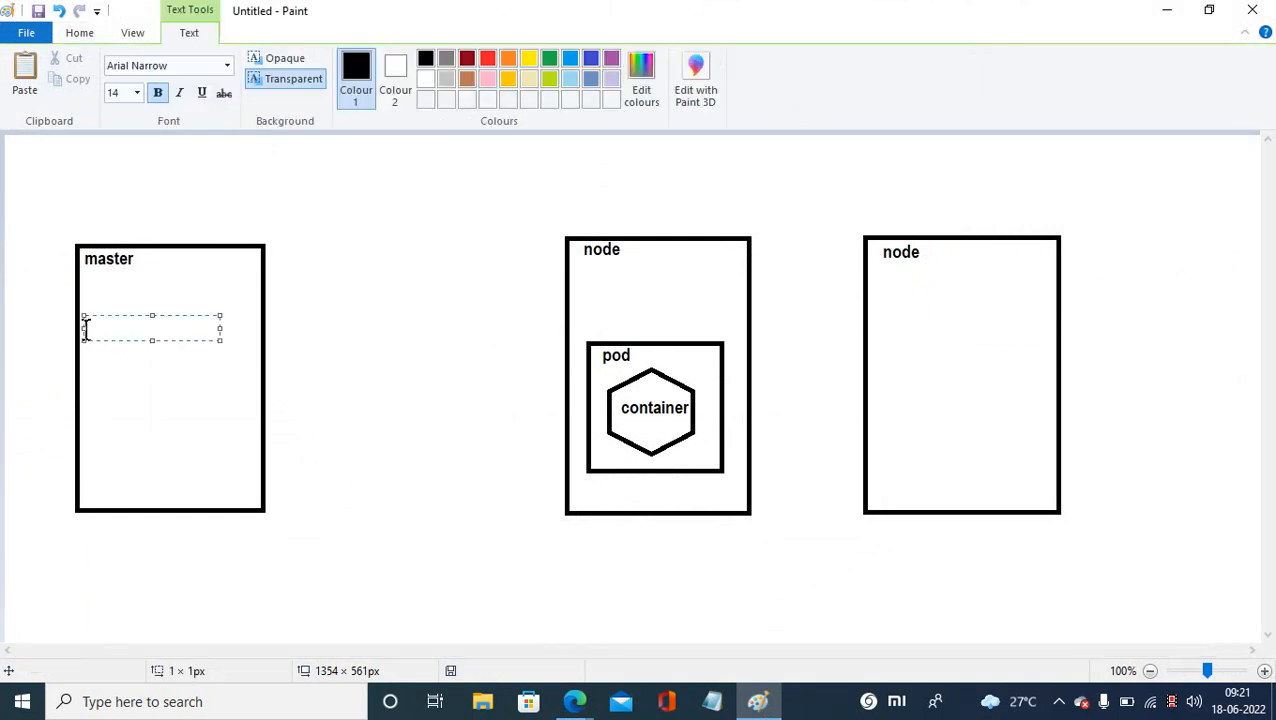
text(control pla)
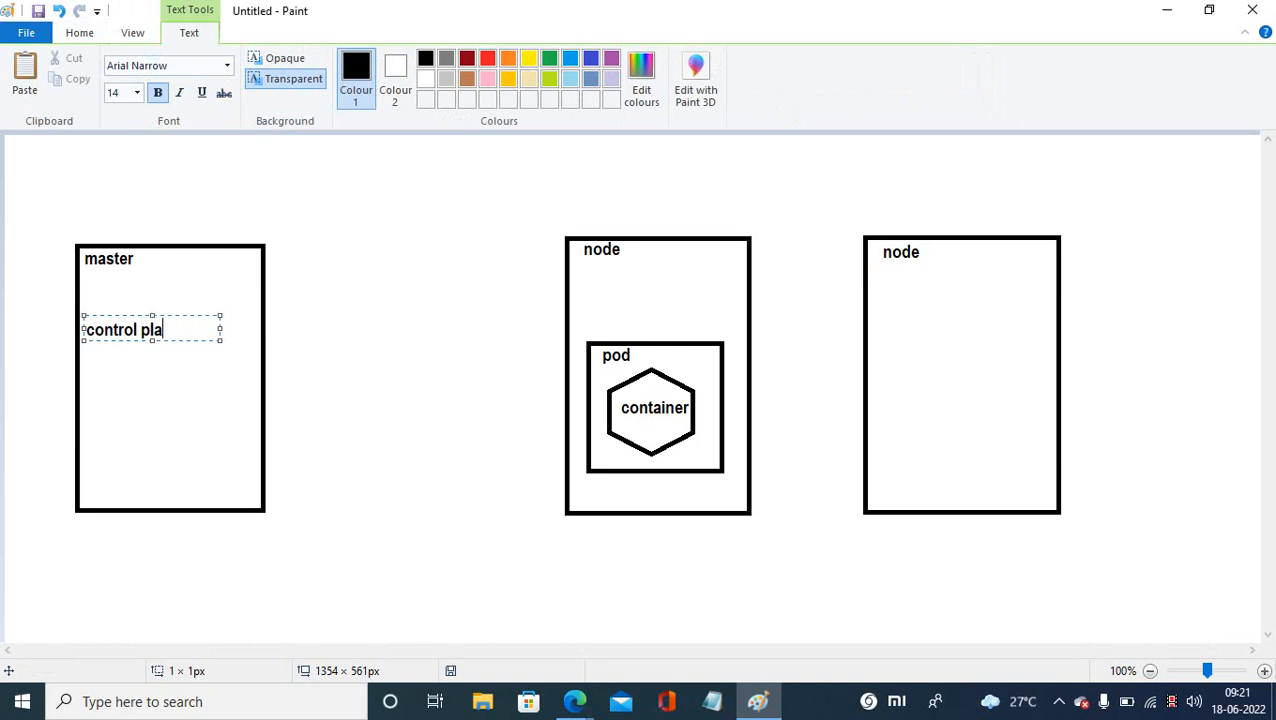
text(n)
key(BackSpace)
text(ve)
key(BackSpace)
key(BackSpace)
key(BackSpace)
text(ne)
key(Return)
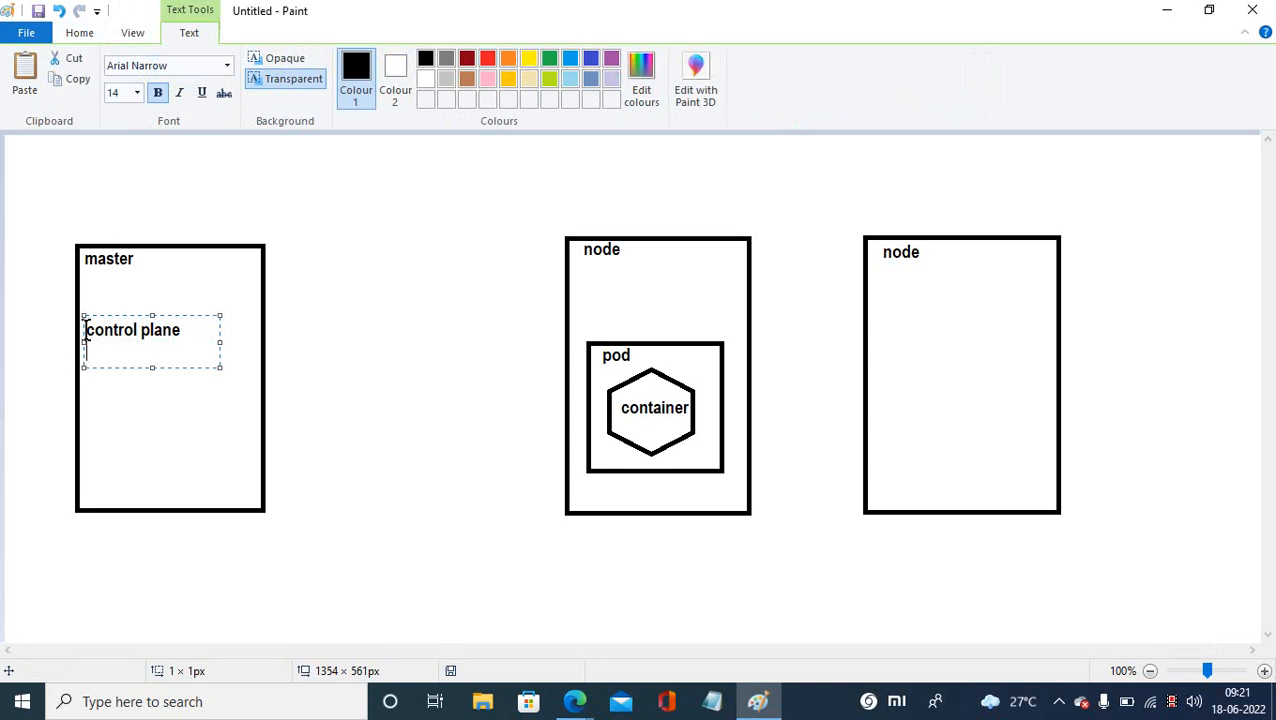
text(Schedul)
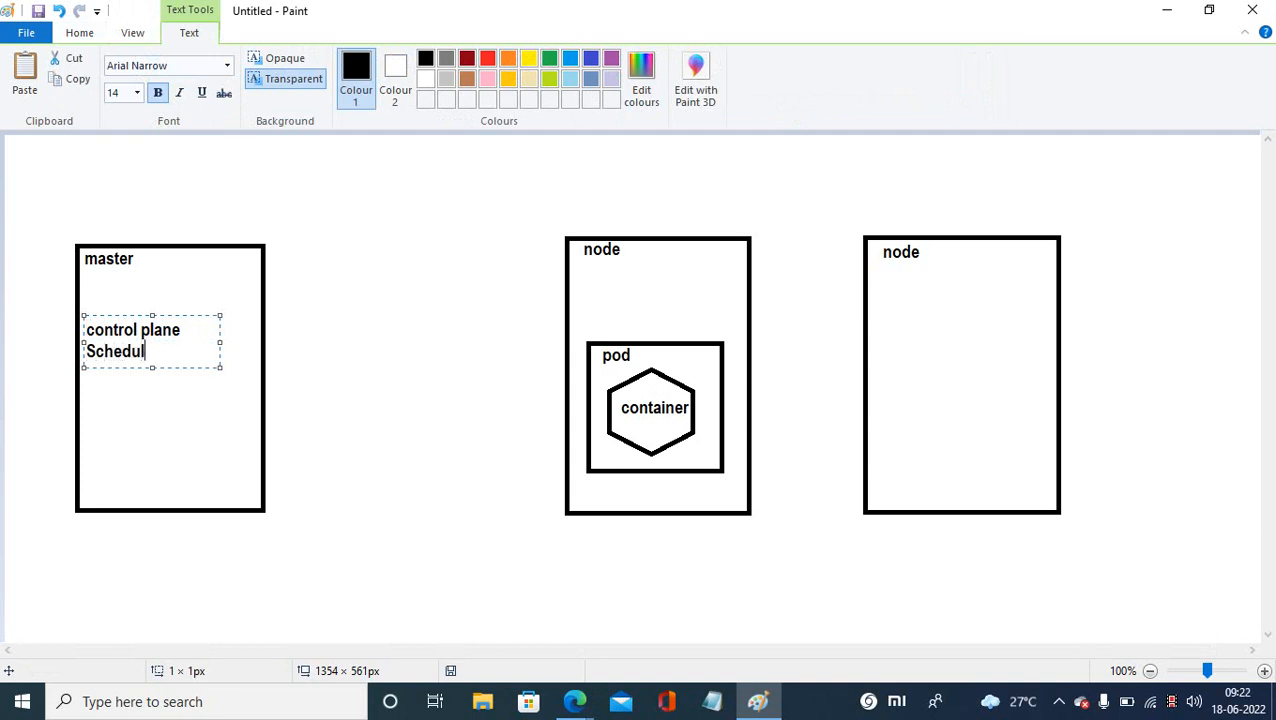
text(er)
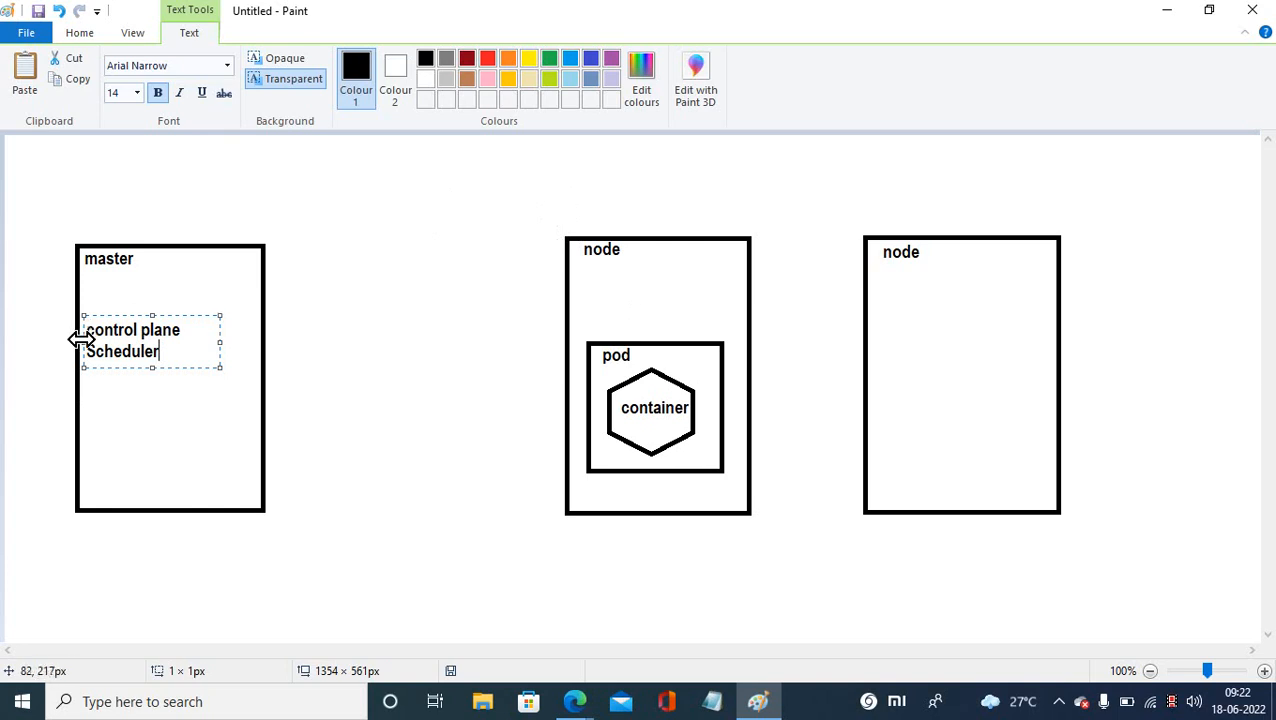
click(1164, 12)
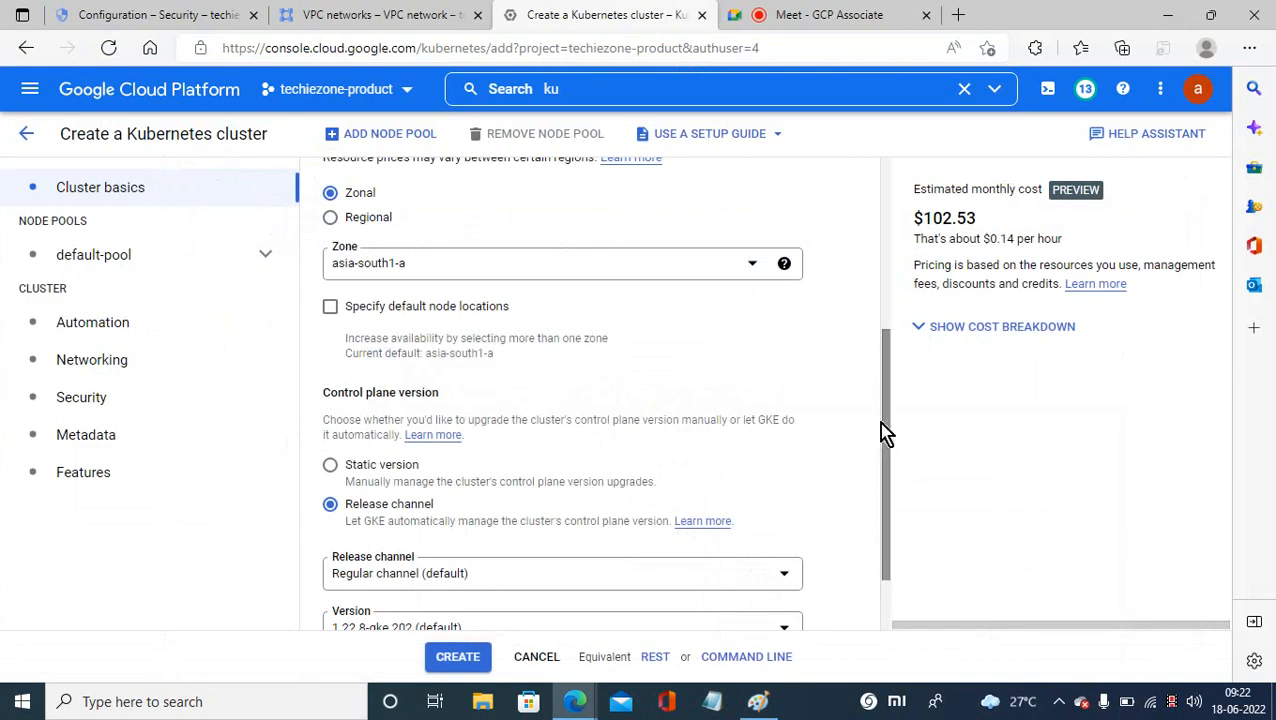
Review the available control plane versions and keep 1.22.8-gke.202 (default) on the Regular release channel.
scroll(888, 433, down, 1)
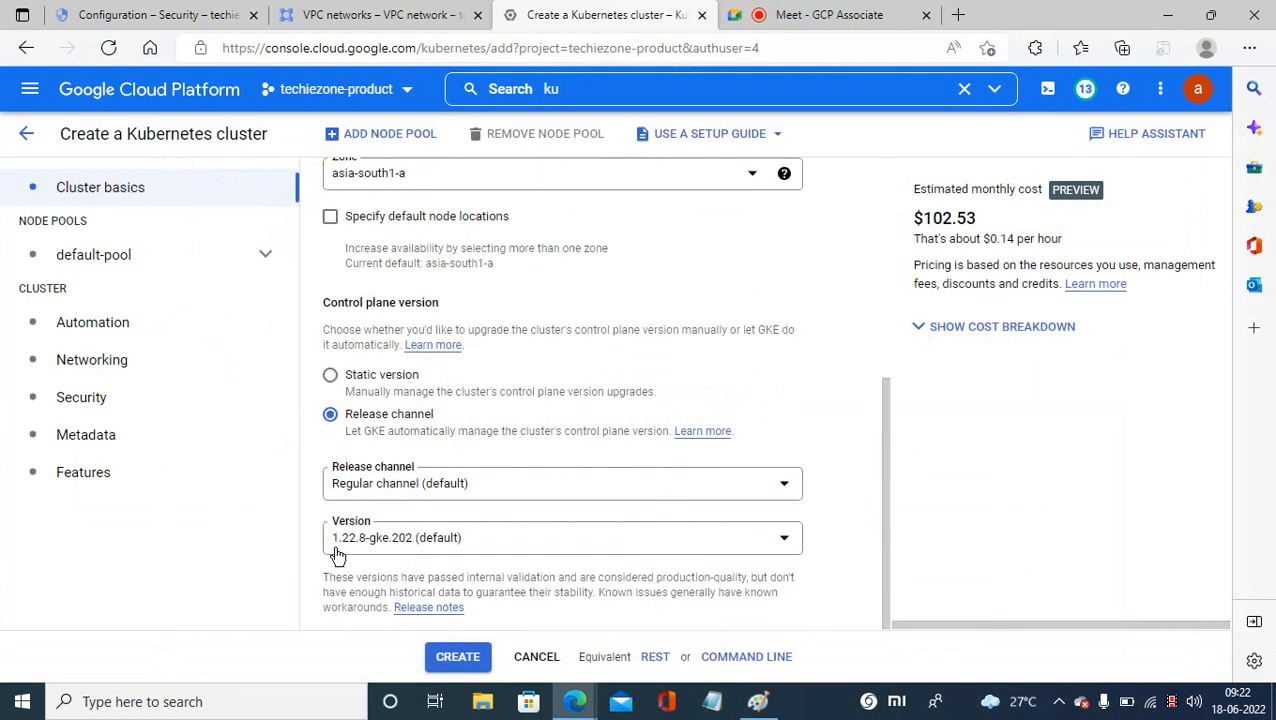
click(496, 550)
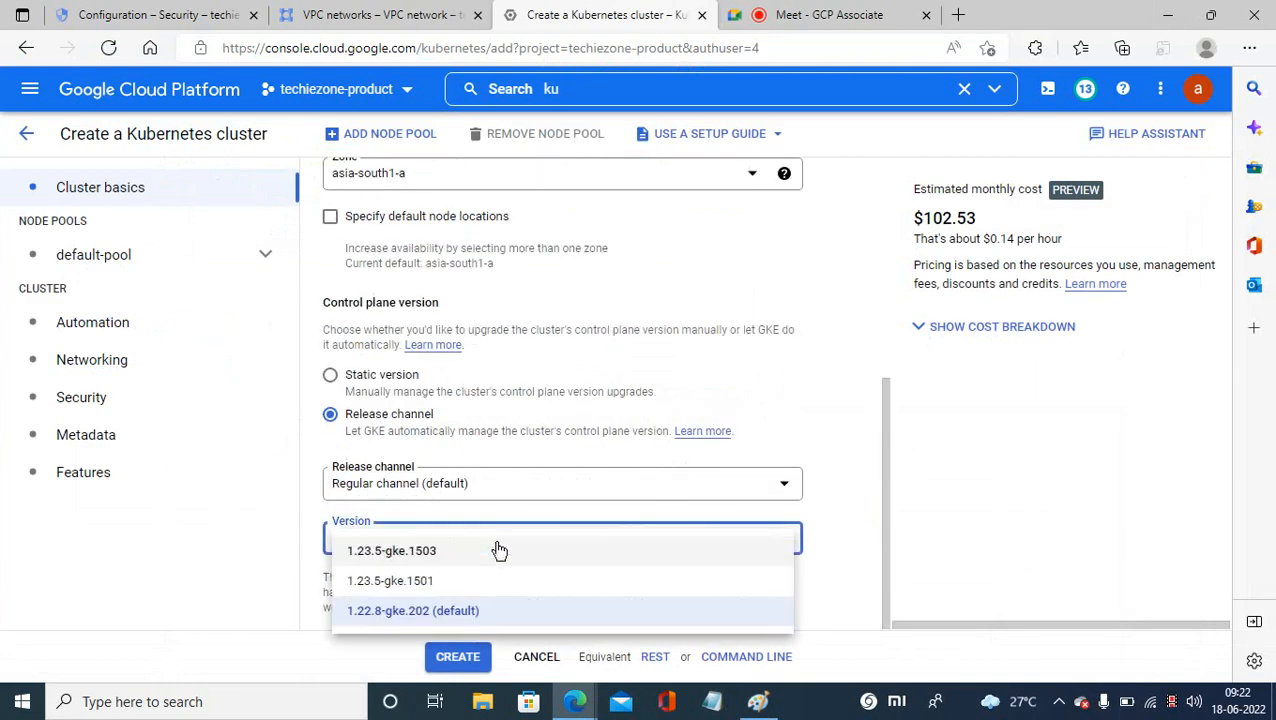
click(378, 618)
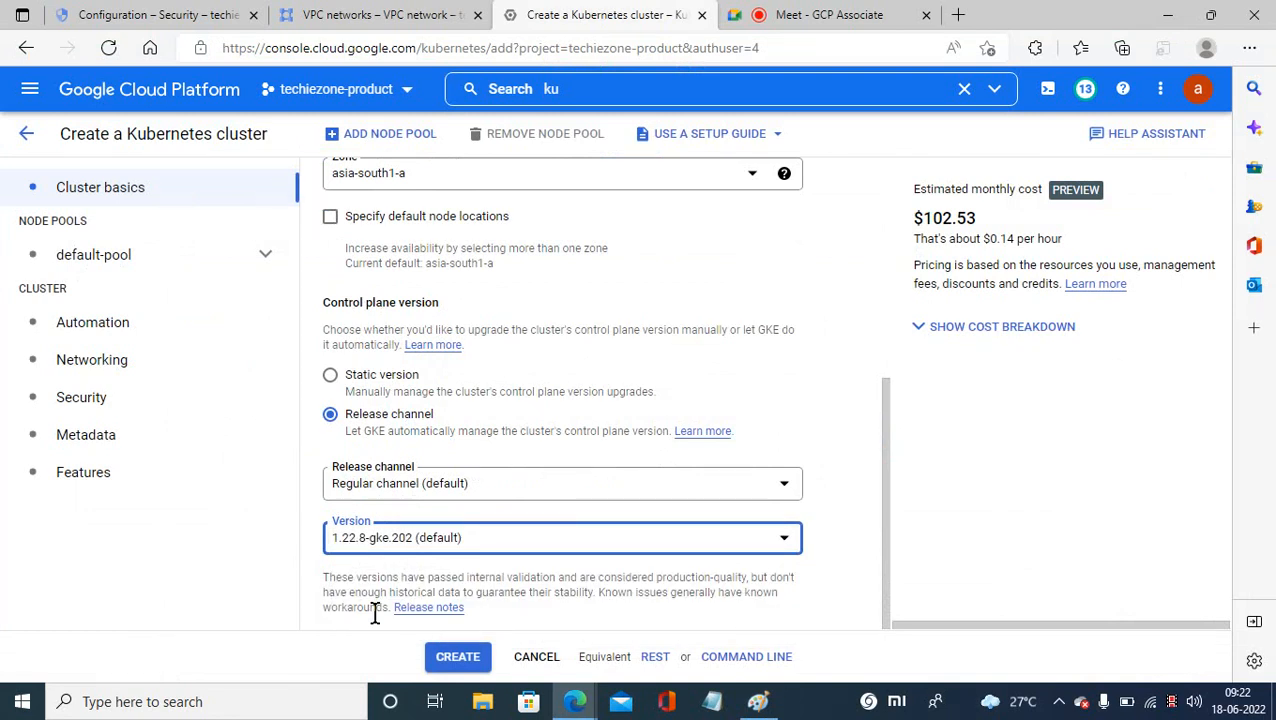
Open the default-pool node pool details and set the number of nodes to 1.
click(112, 255)
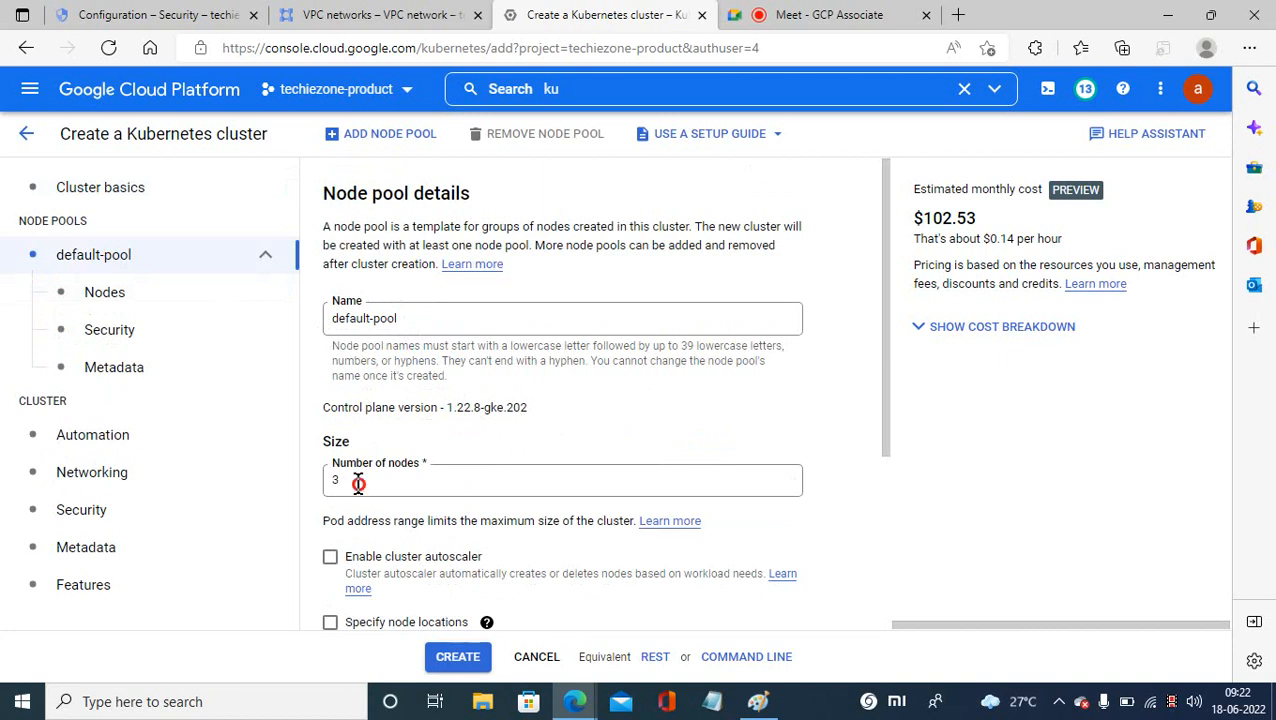
drag(358, 480, 315, 485)
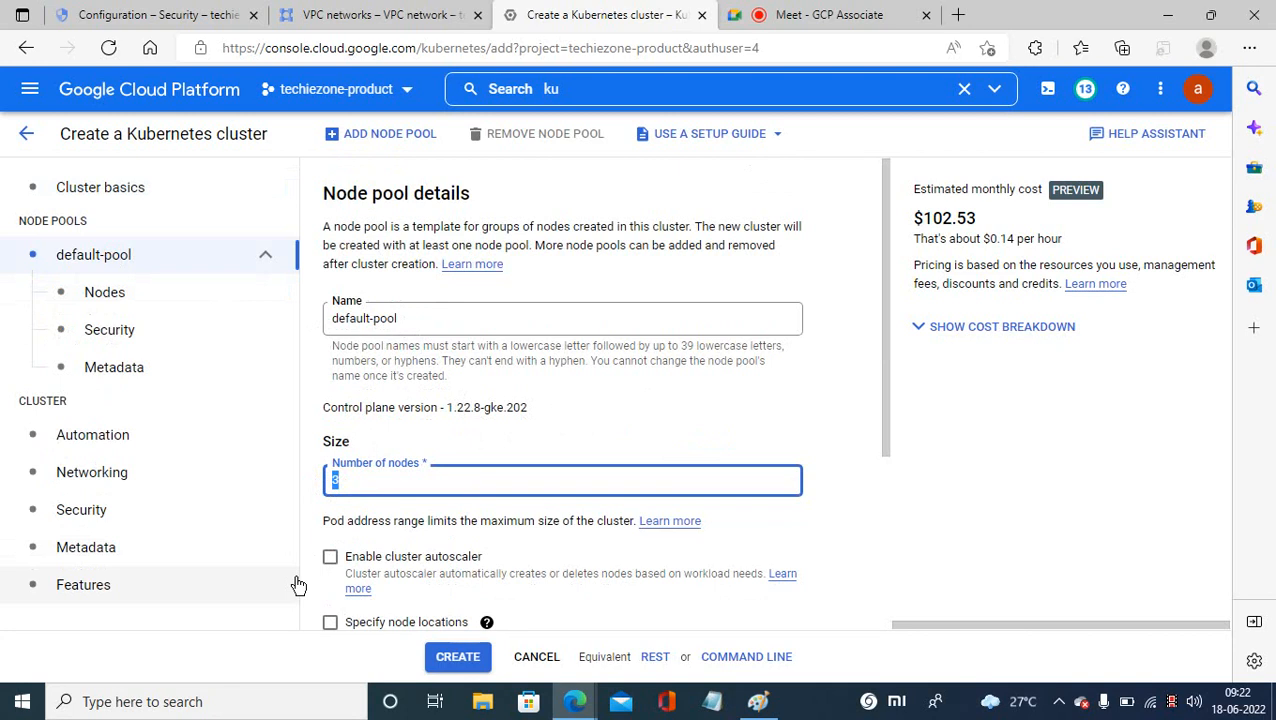
text(1)
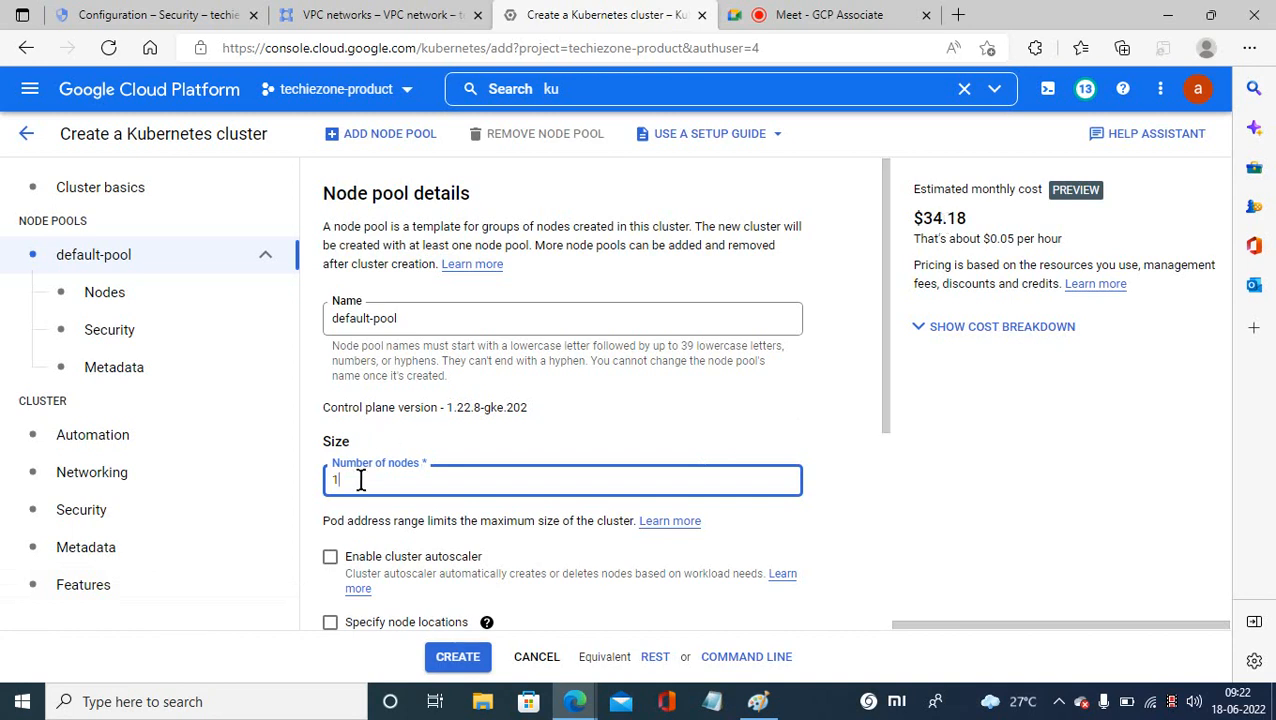
Try node counts of 2, 3 and 4 for the default pool to compare the estimated monthly costs.
drag(360, 480, 259, 485)
text(2)
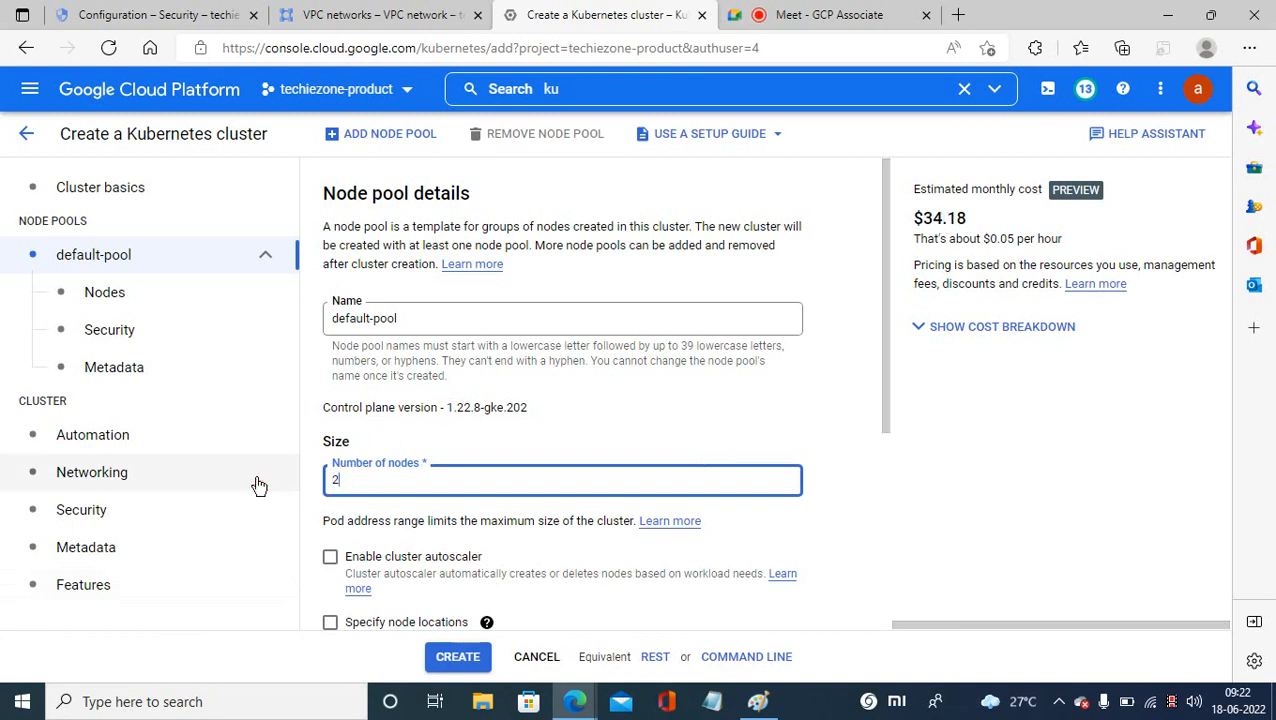
drag(356, 490, 300, 486)
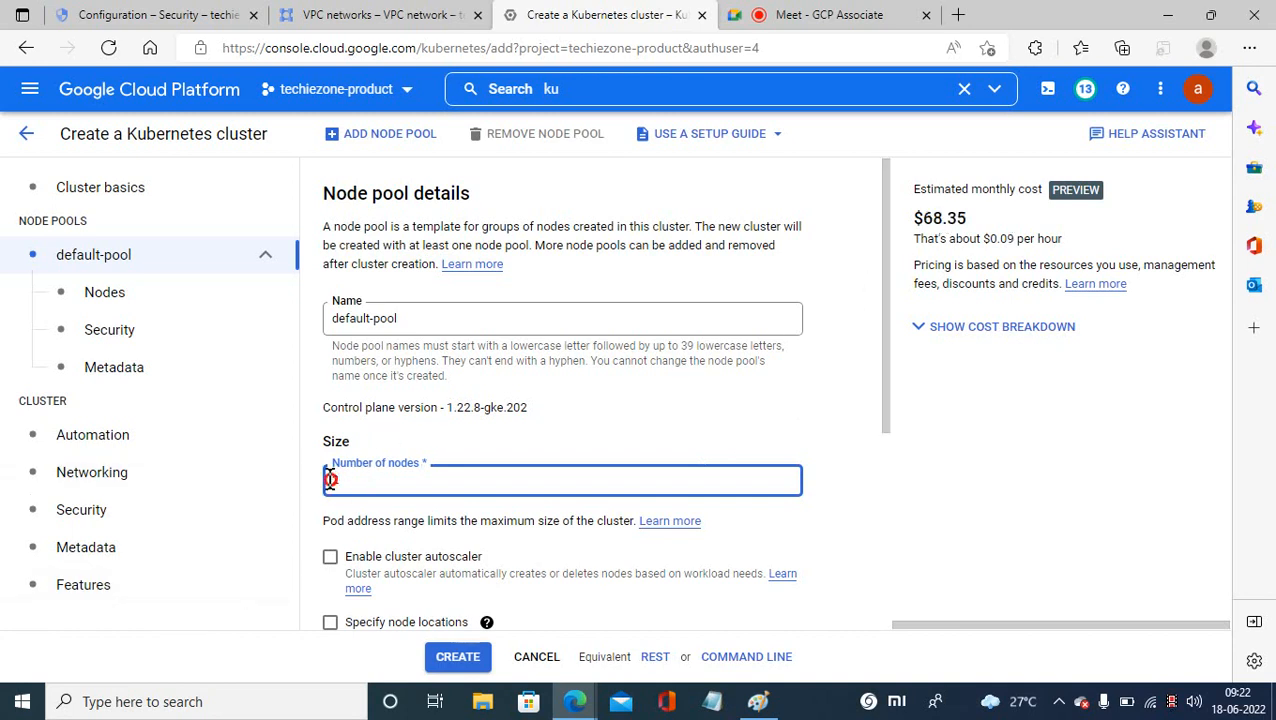
text(3)
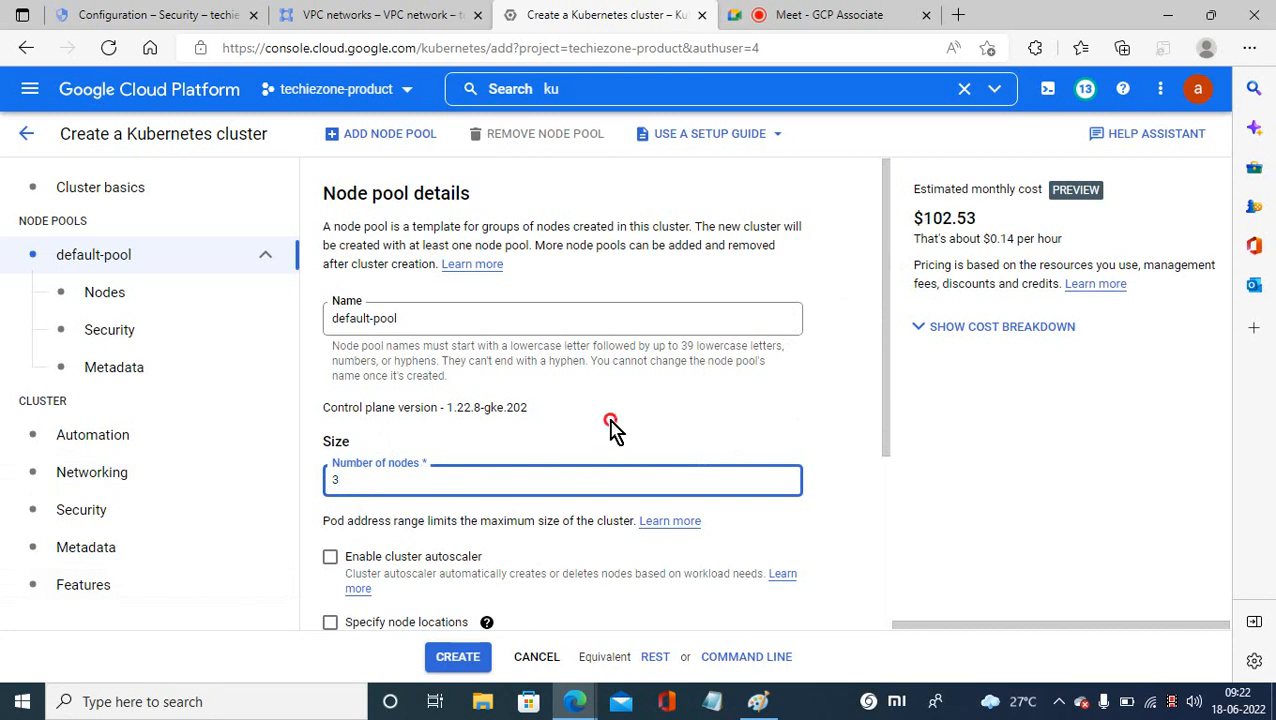
drag(365, 479, 232, 490)
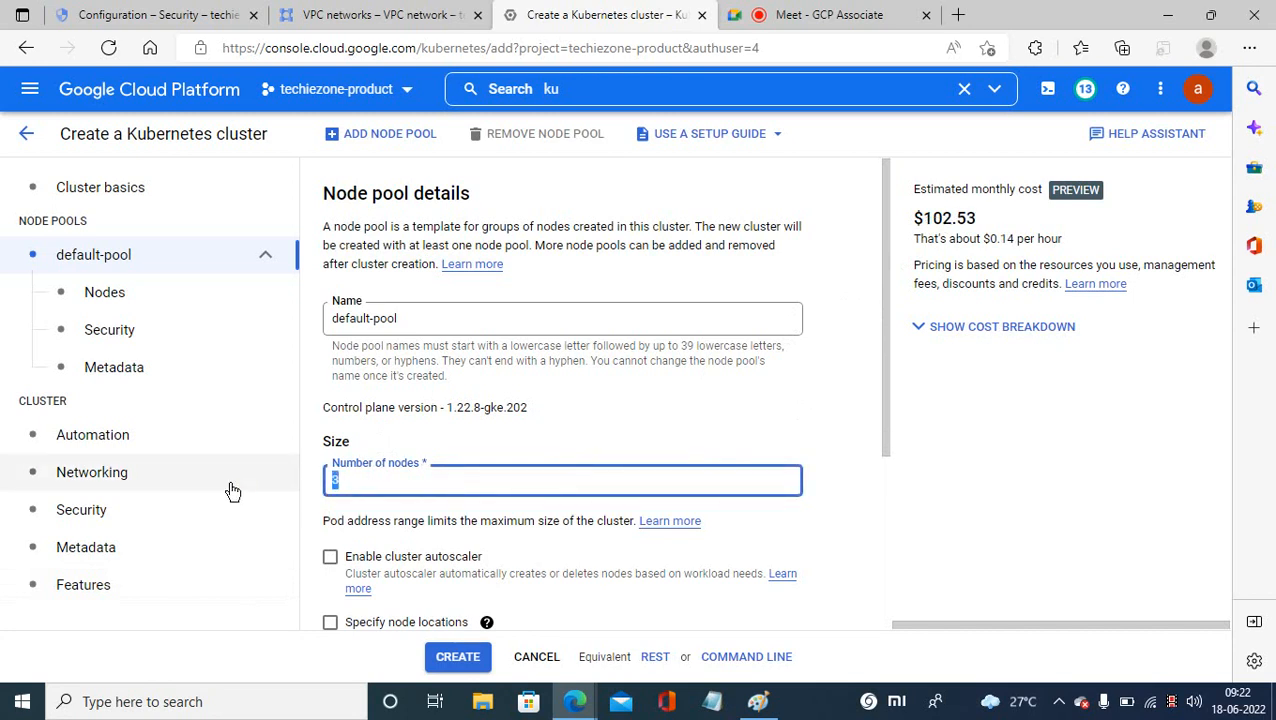
text(4)
click(560, 435)
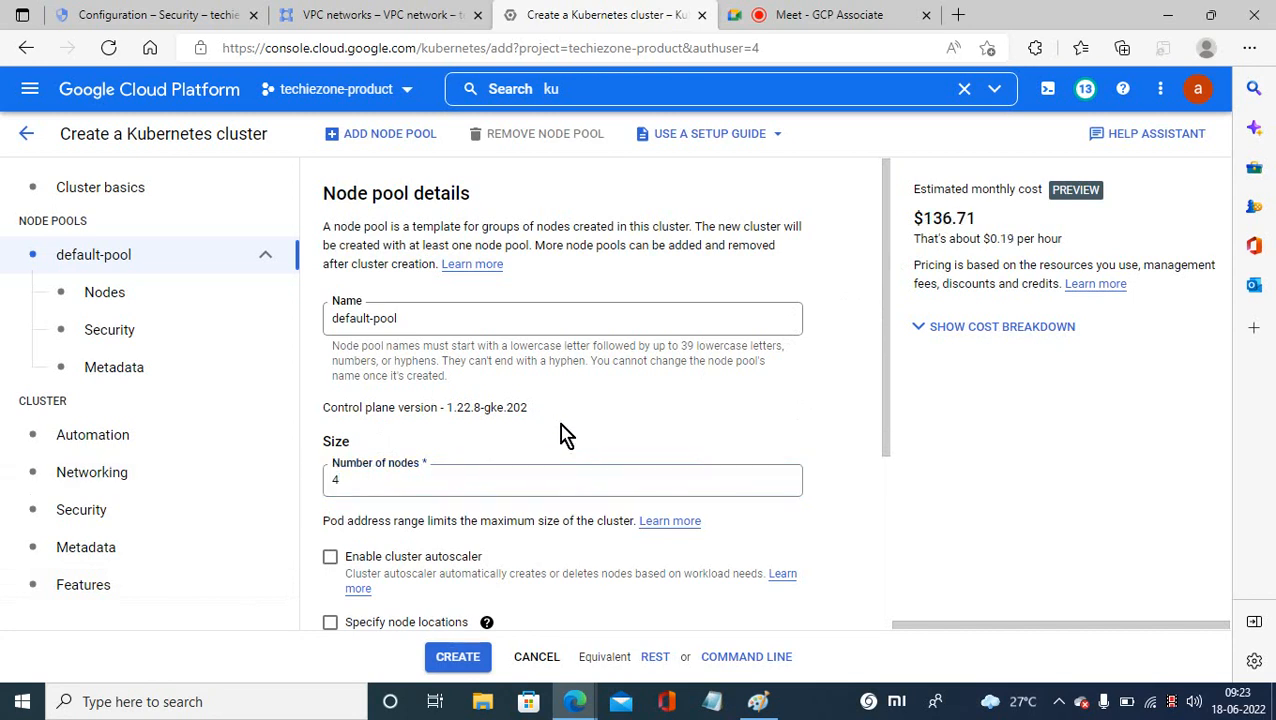
Return the default pool's size to 1 node and look over its autoscaler and node location options.
drag(345, 480, 183, 474)
text(1)
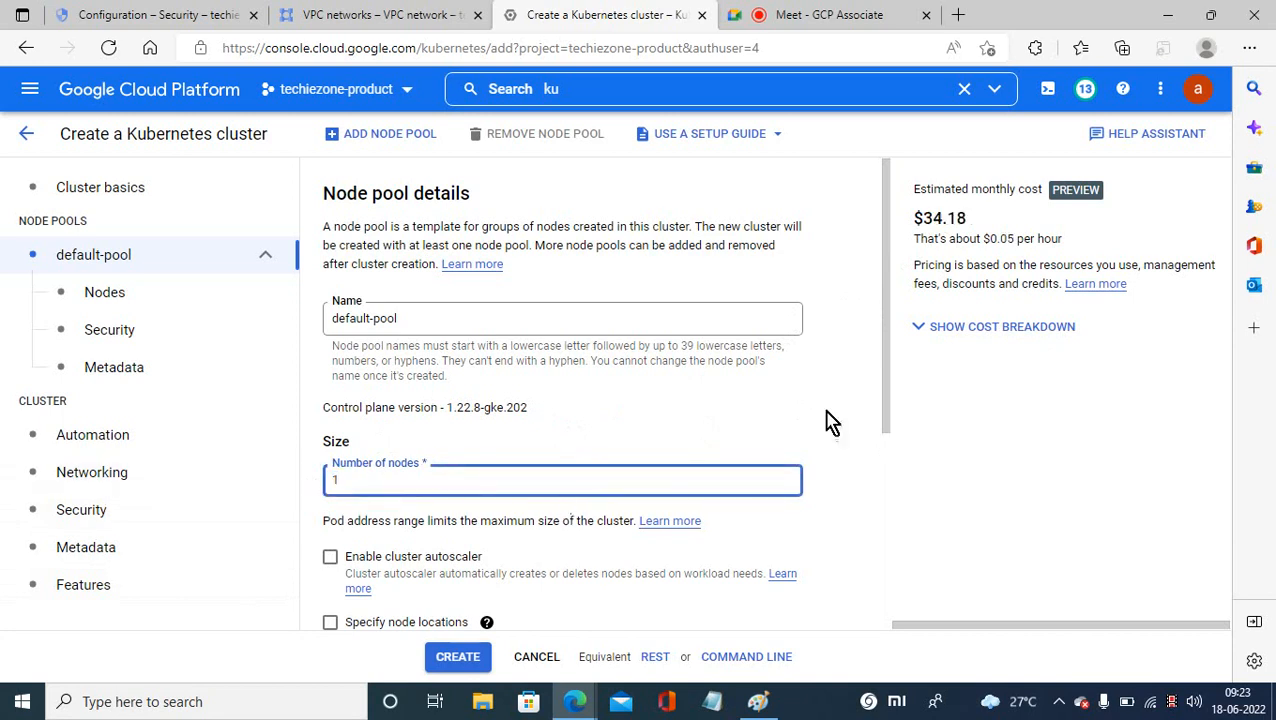
drag(882, 320, 883, 434)
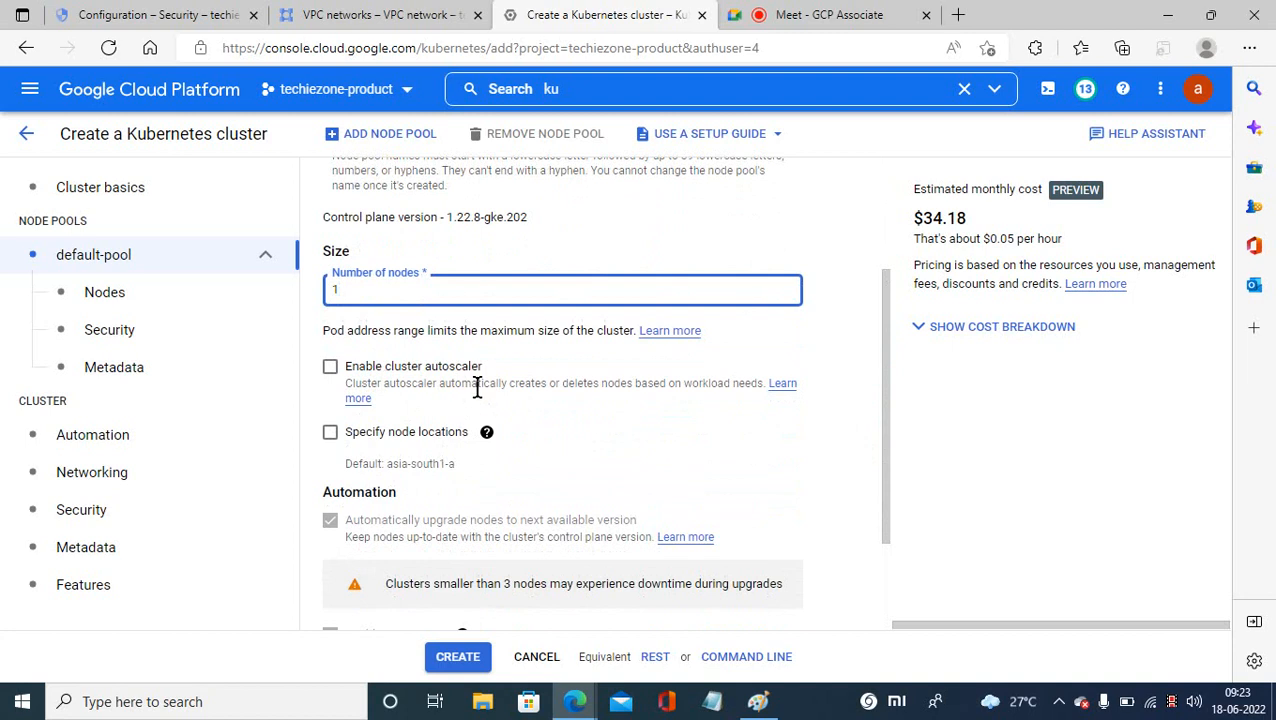
Try enabling the cluster autoscaler for the default pool, then turn it back off.
click(330, 366)
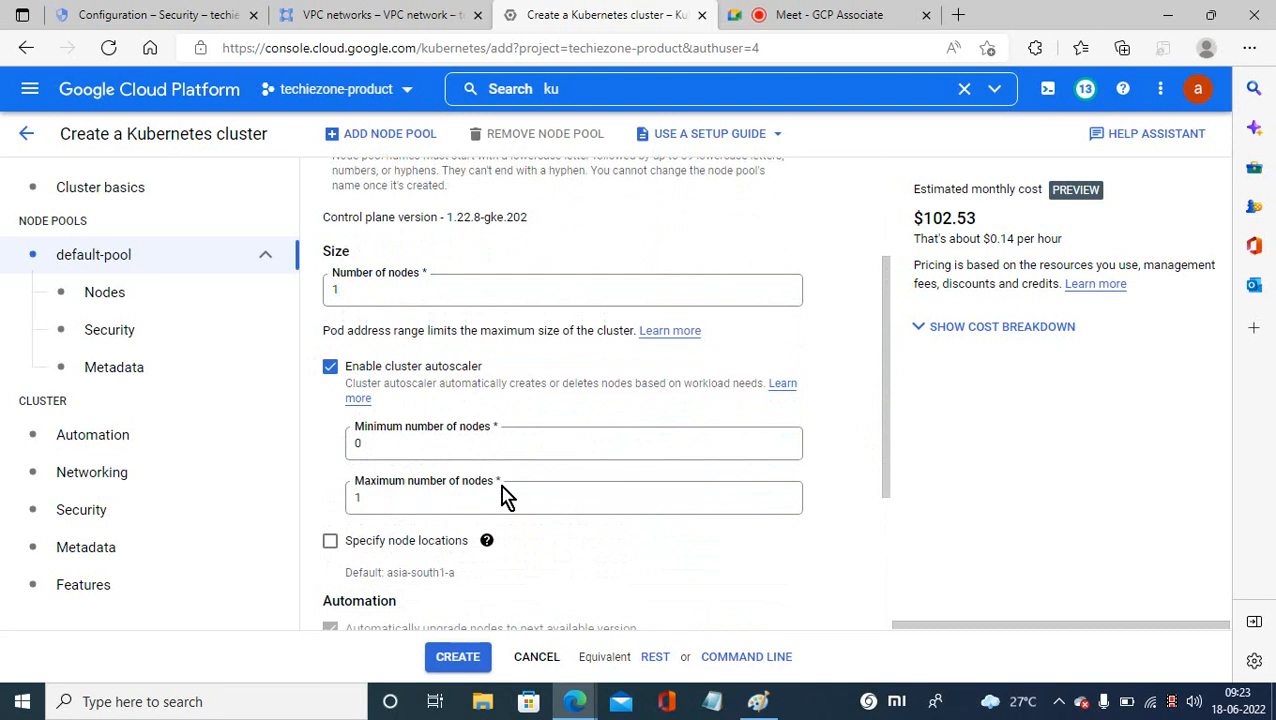
click(330, 368)
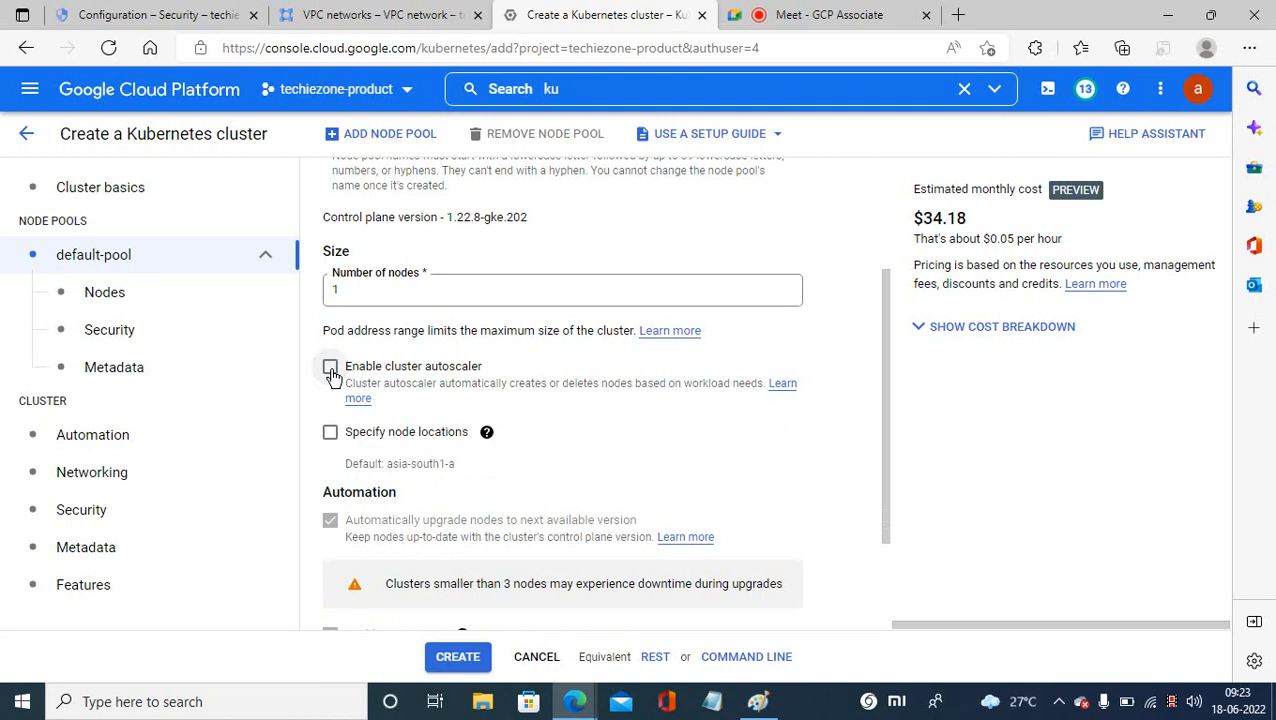
Enable Specify node locations for the default pool, try adding asia-south1-b, and leave only the control plane zone selected.
click(330, 432)
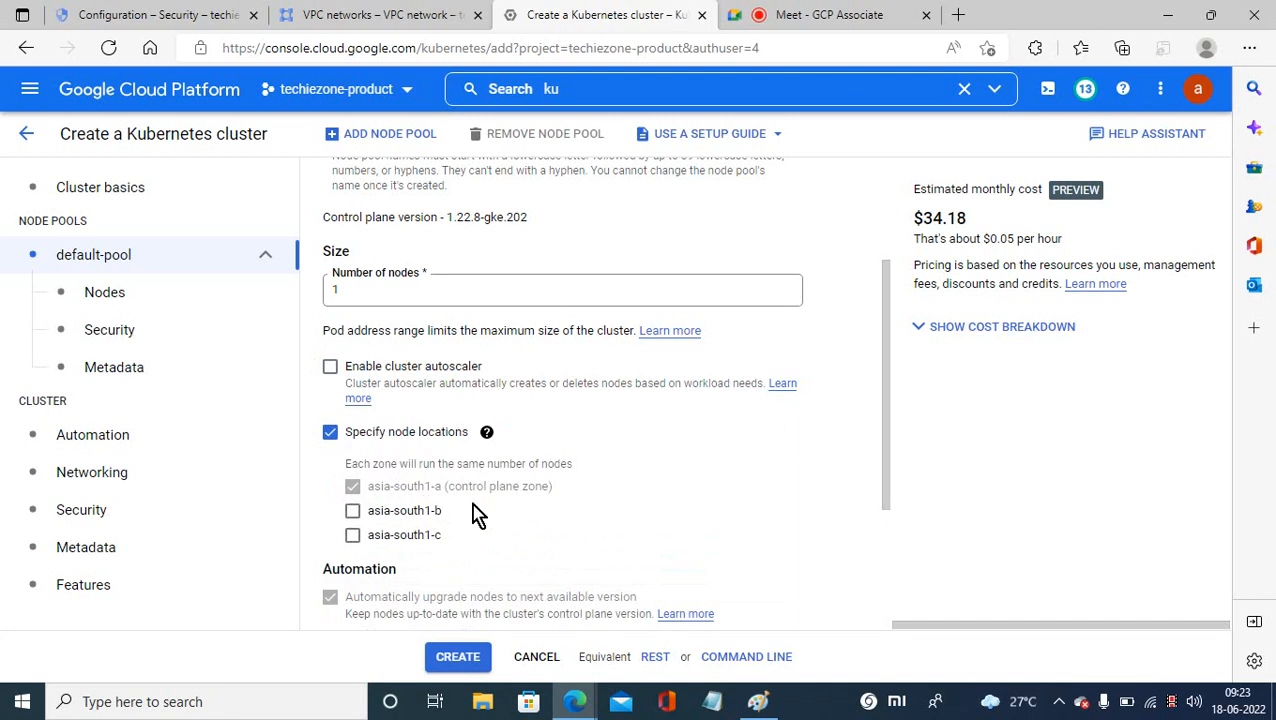
click(352, 511)
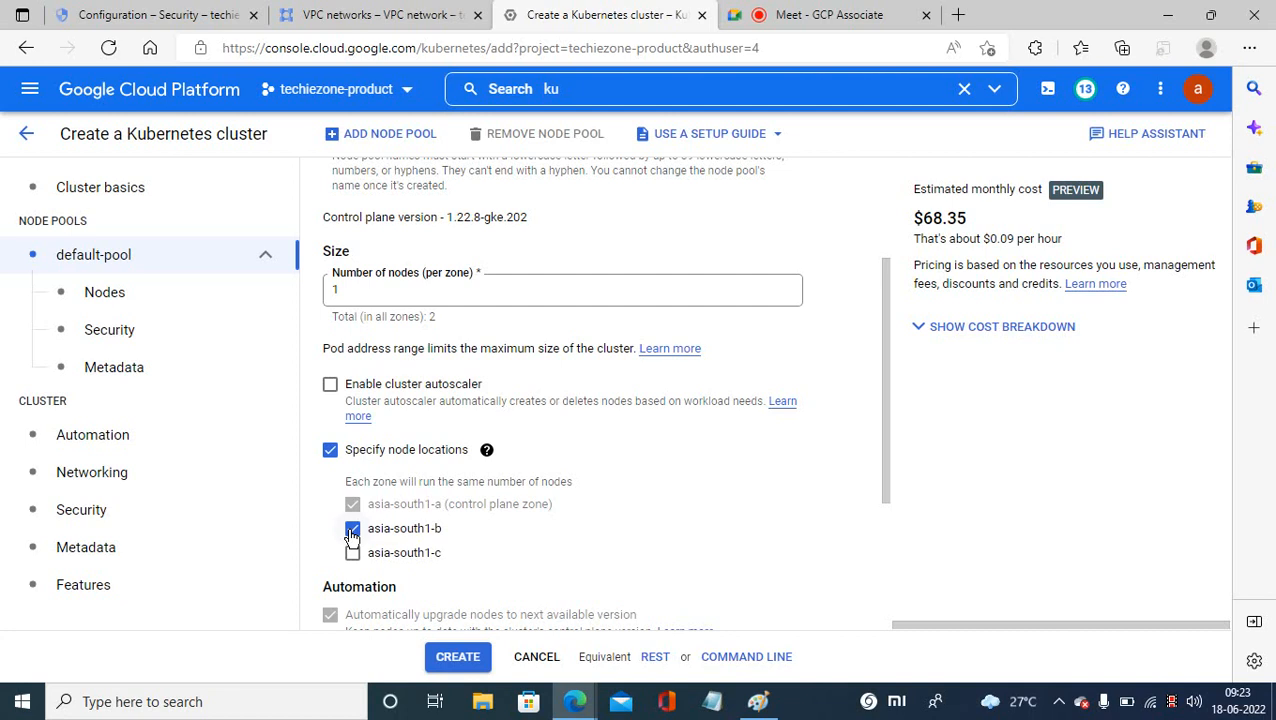
click(353, 528)
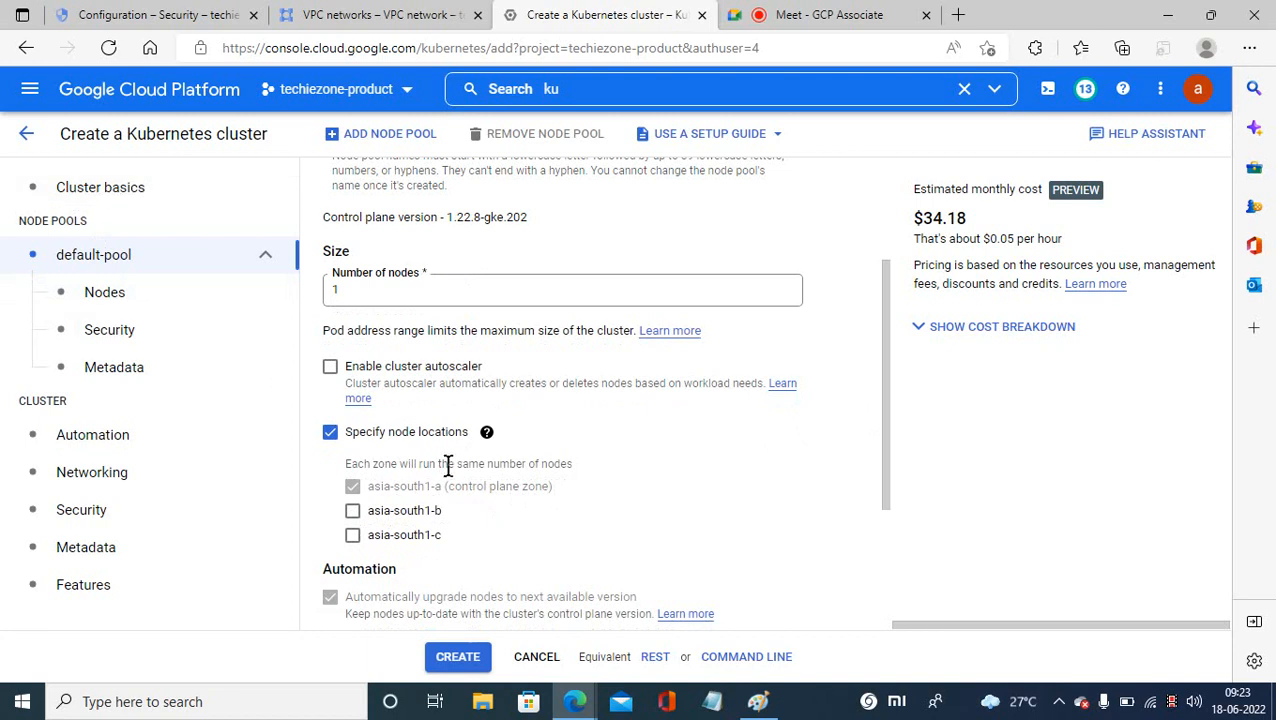
Check the architecture diagram in Paint, then review the default pool's node location, automation and surge upgrade settings.
mouse_move(757, 706)
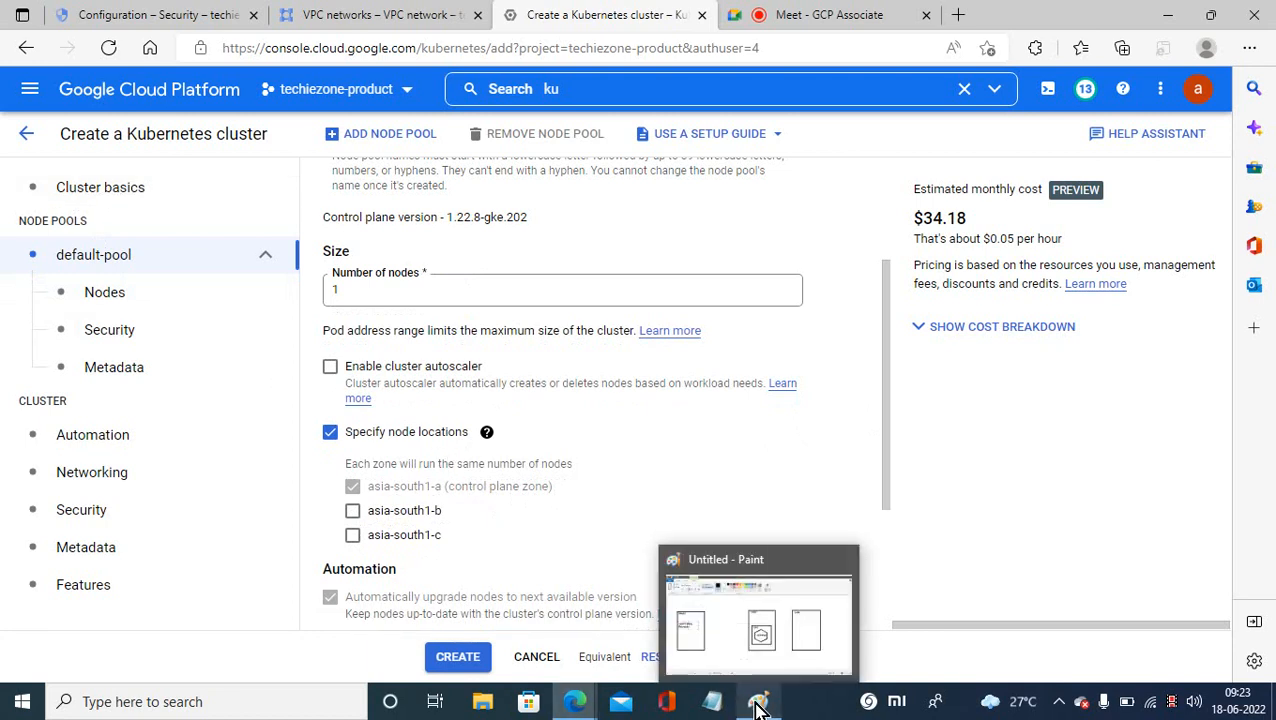
click(768, 655)
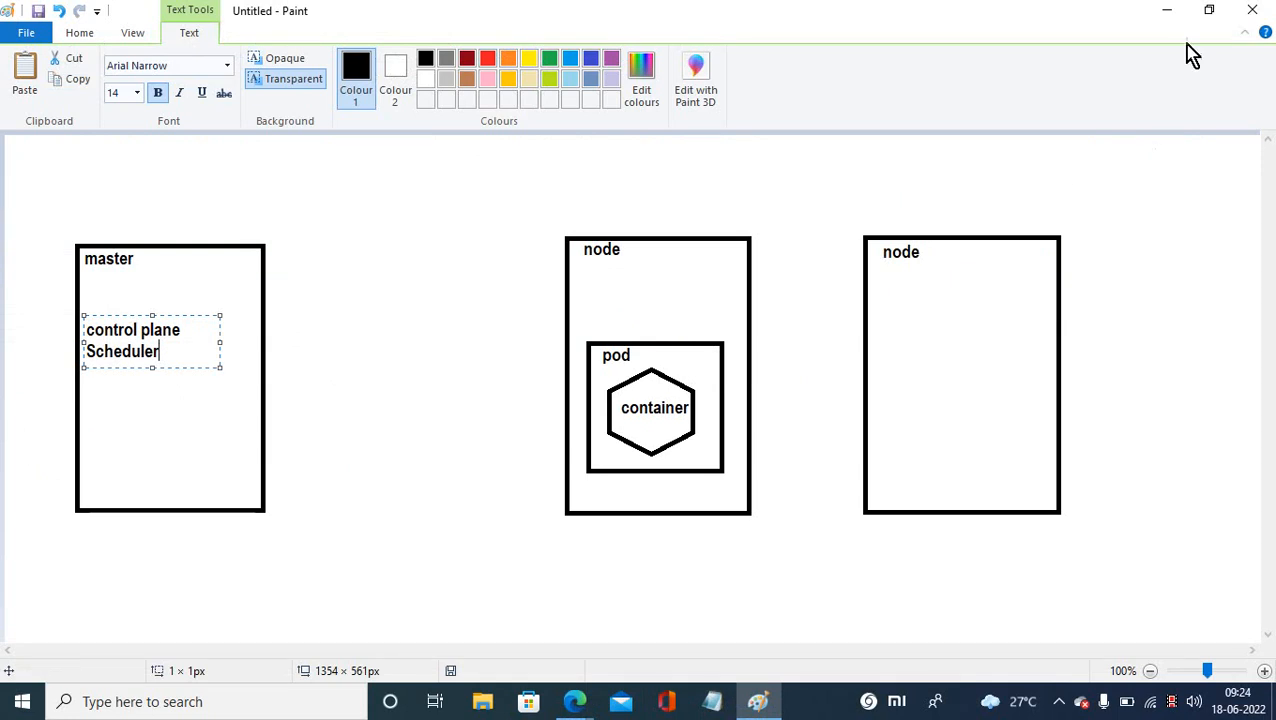
click(1167, 14)
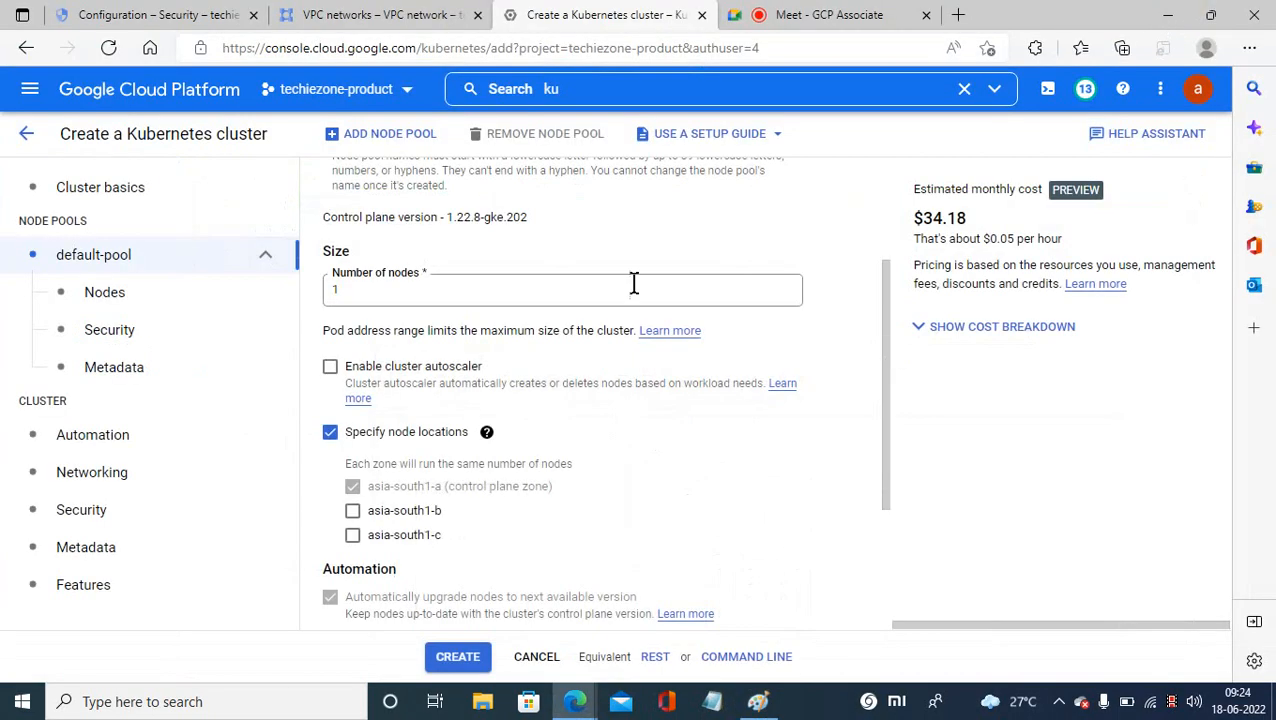
mouse_move(486, 431)
drag(883, 418, 886, 570)
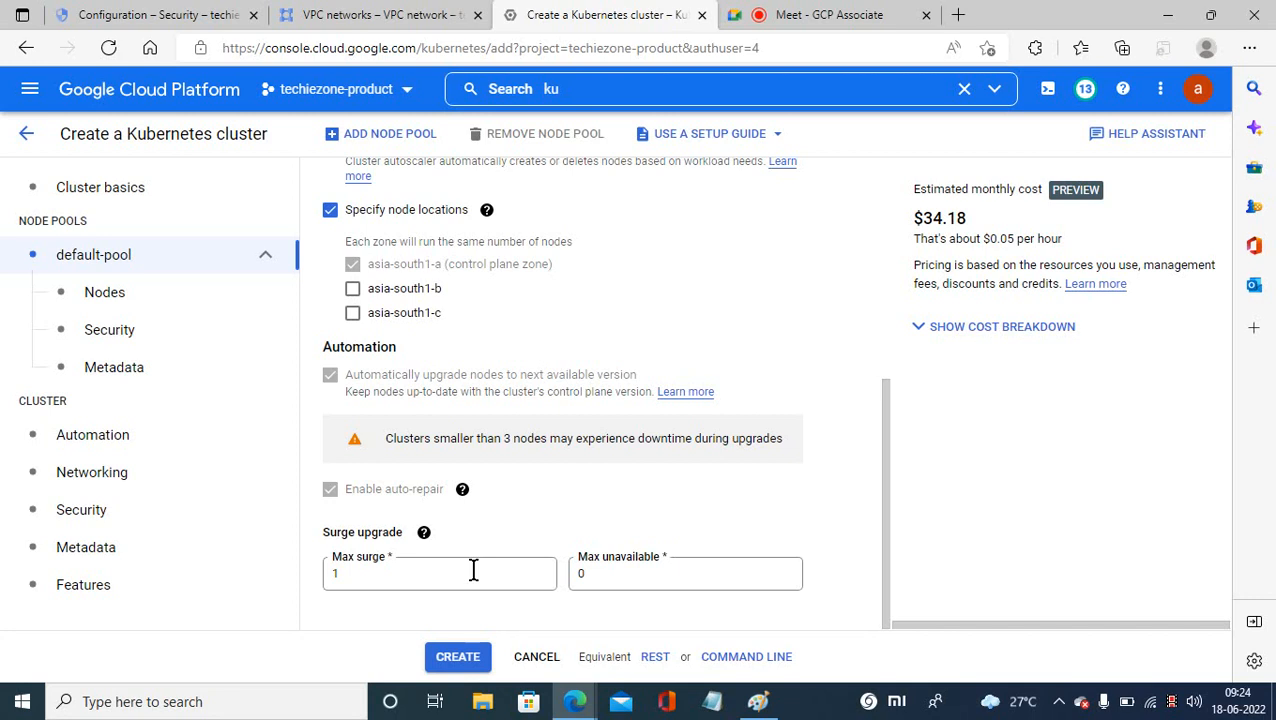
In the Paint diagram, clear the control plane and Scheduler text from the master and undo the first node's pod and container.
click(757, 701)
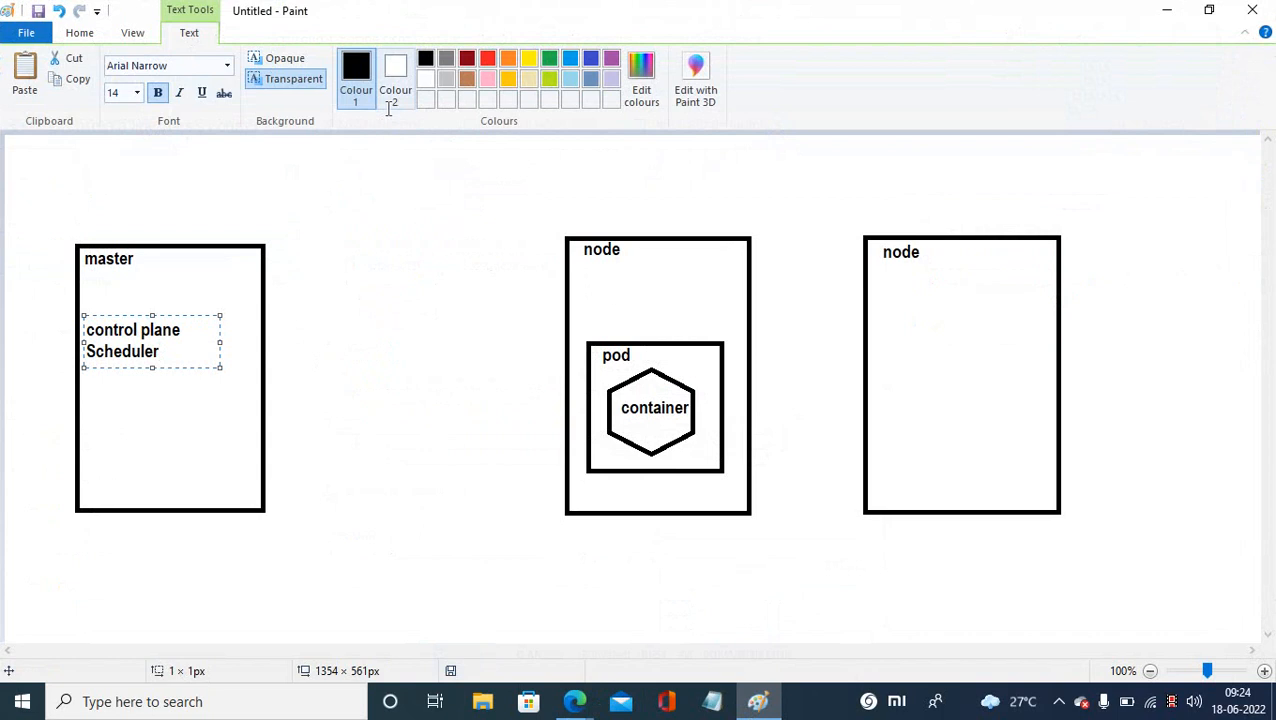
key(Delete)
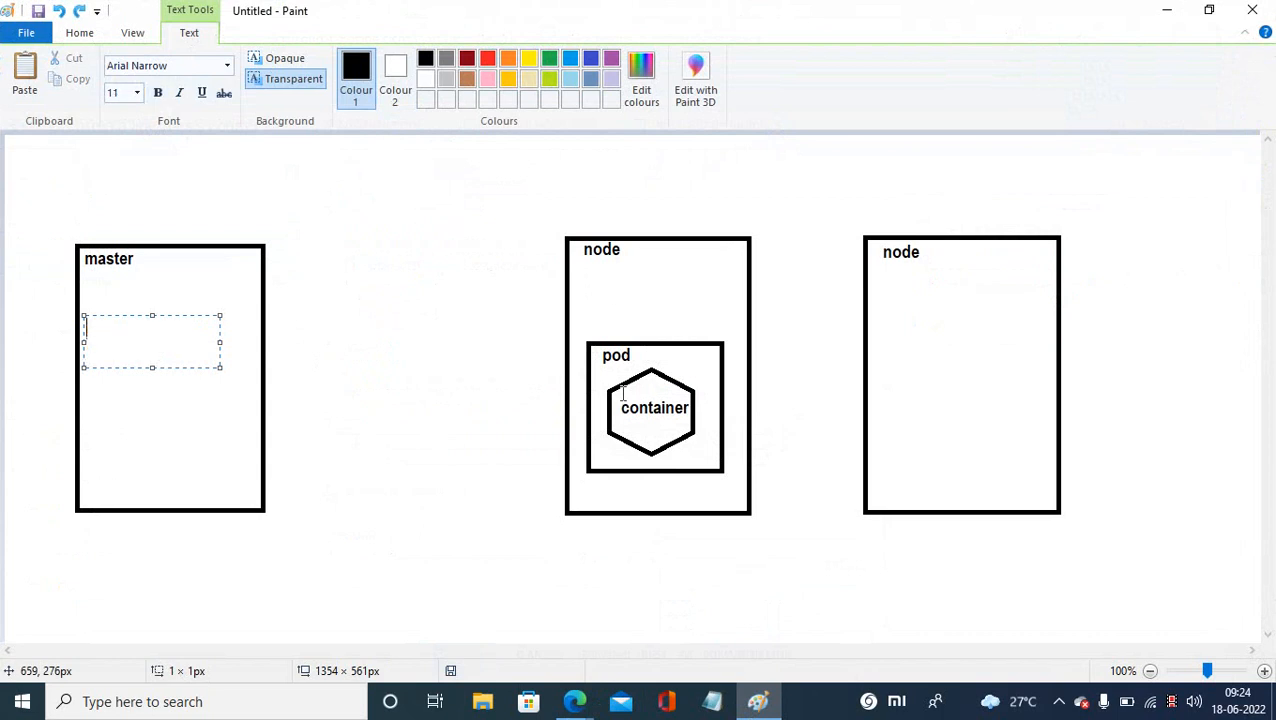
click(454, 500)
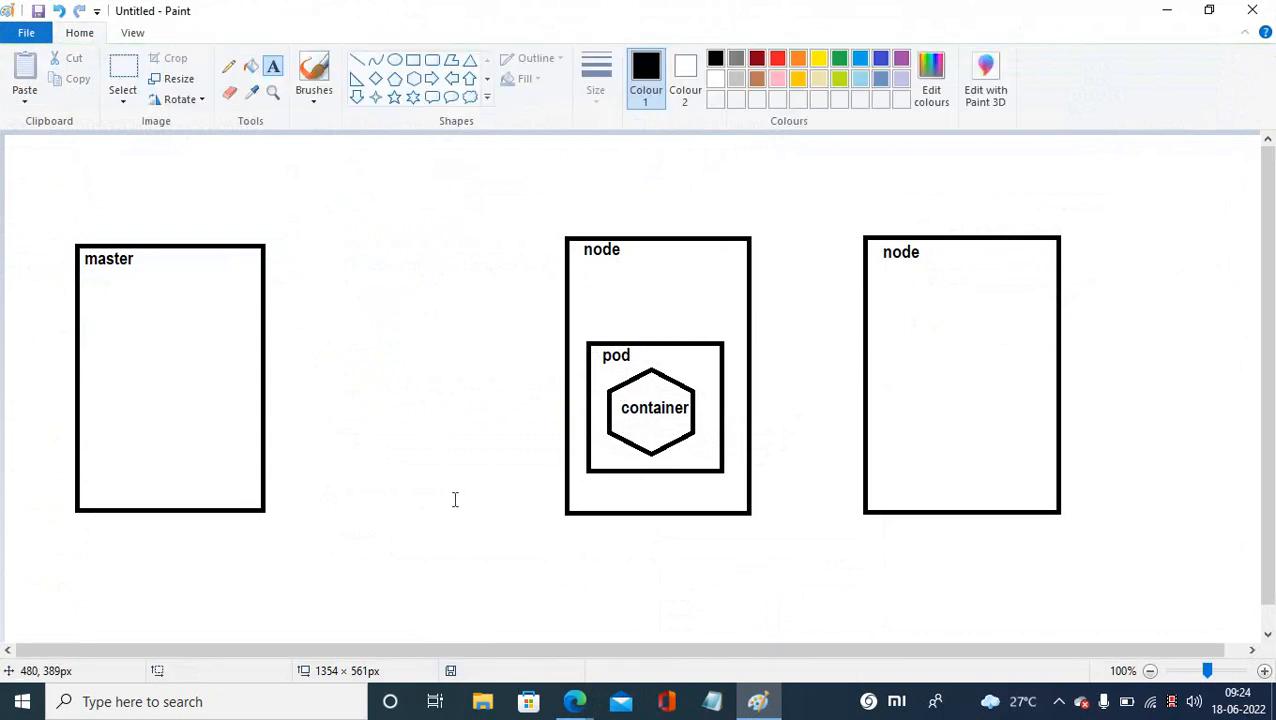
key(ctrl+z)
key(ctrl+z)
key(ctrl+z)
key(ctrl+z)
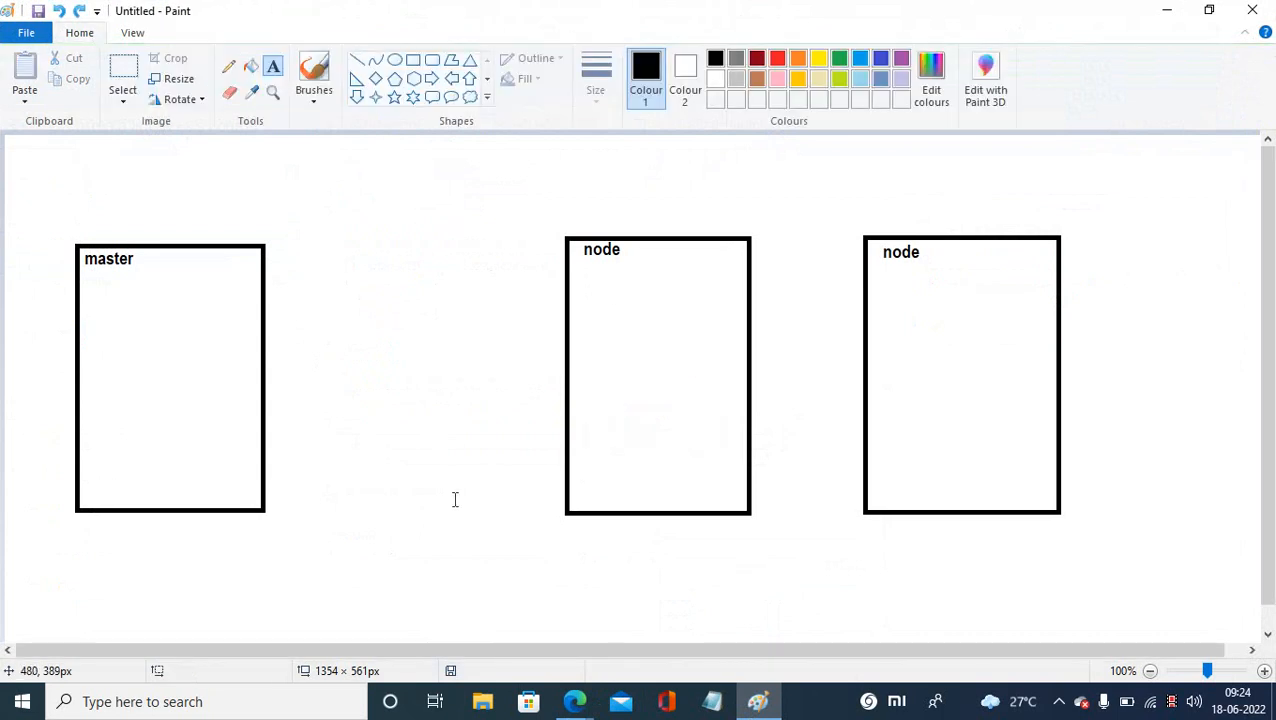
Draw a row of three small rectangles inside the first node, the first about 51 × 34 px and the last about 34 × 34 px.
click(411, 62)
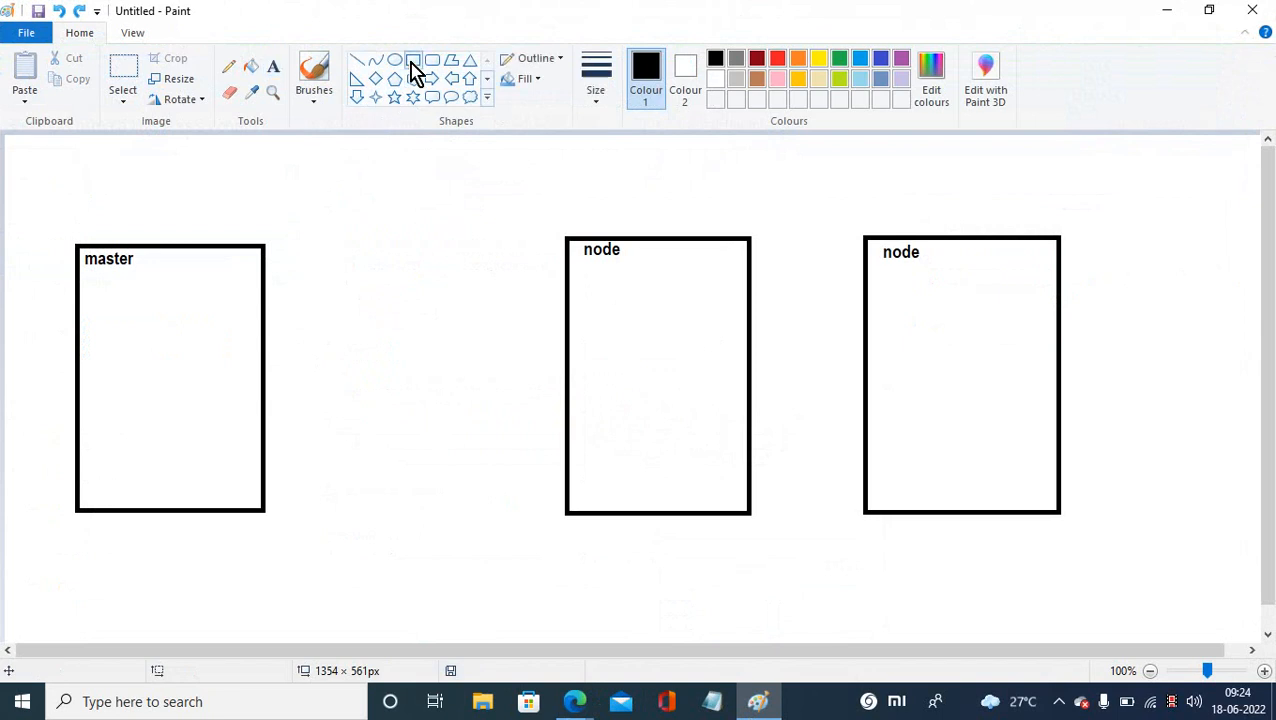
drag(572, 377, 622, 410)
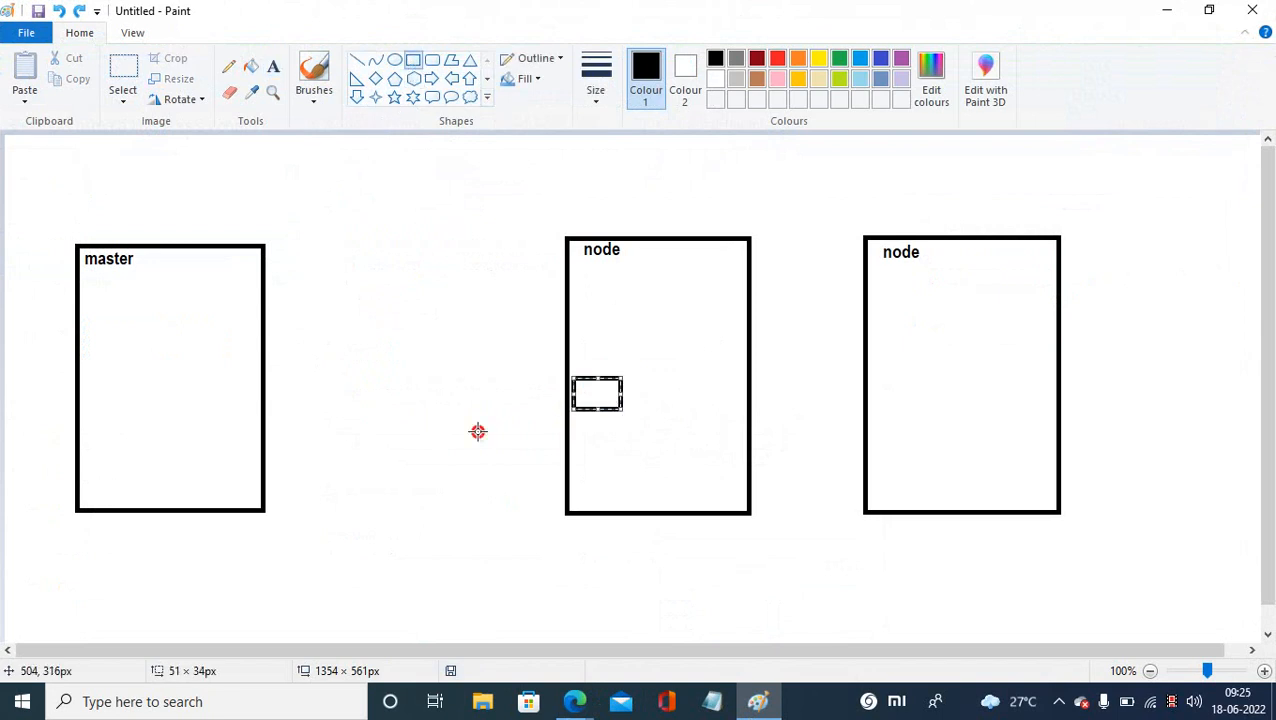
click(478, 431)
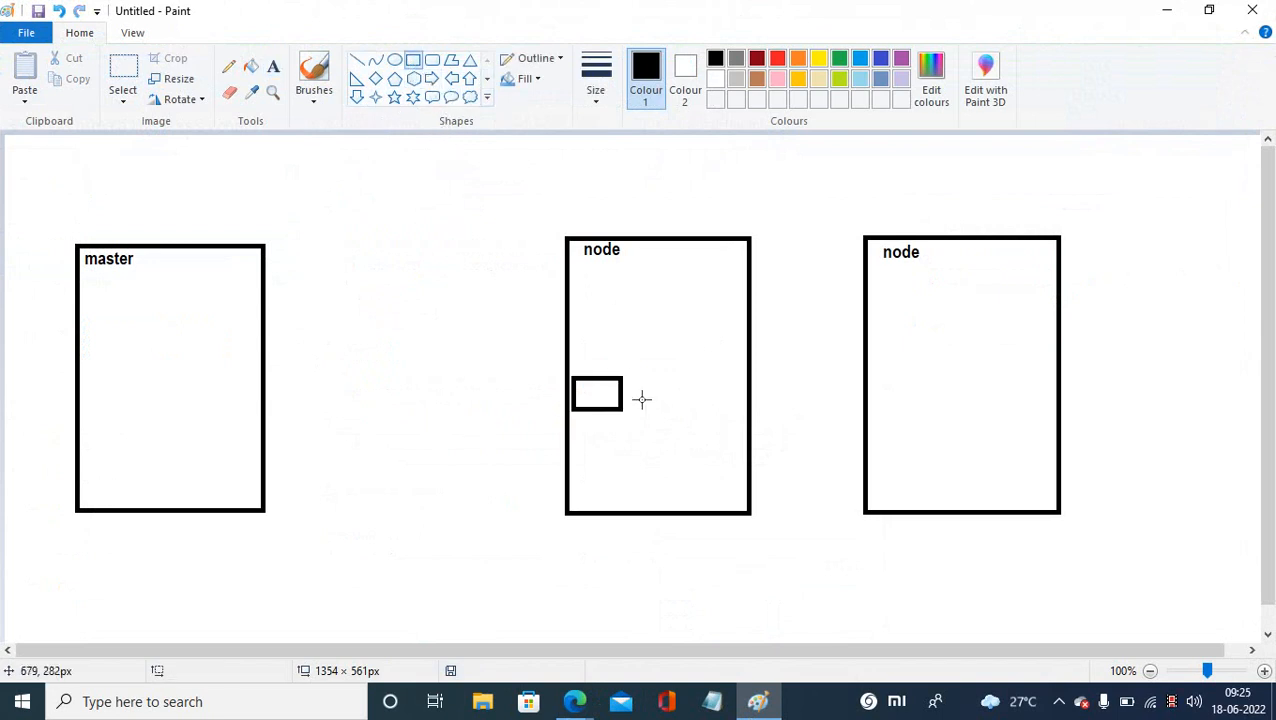
mouse_move(640, 378)
mouse_down()
mouse_move(678, 416)
mouse_move(689, 401)
mouse_move(747, 413)
mouse_up()
click(387, 526)
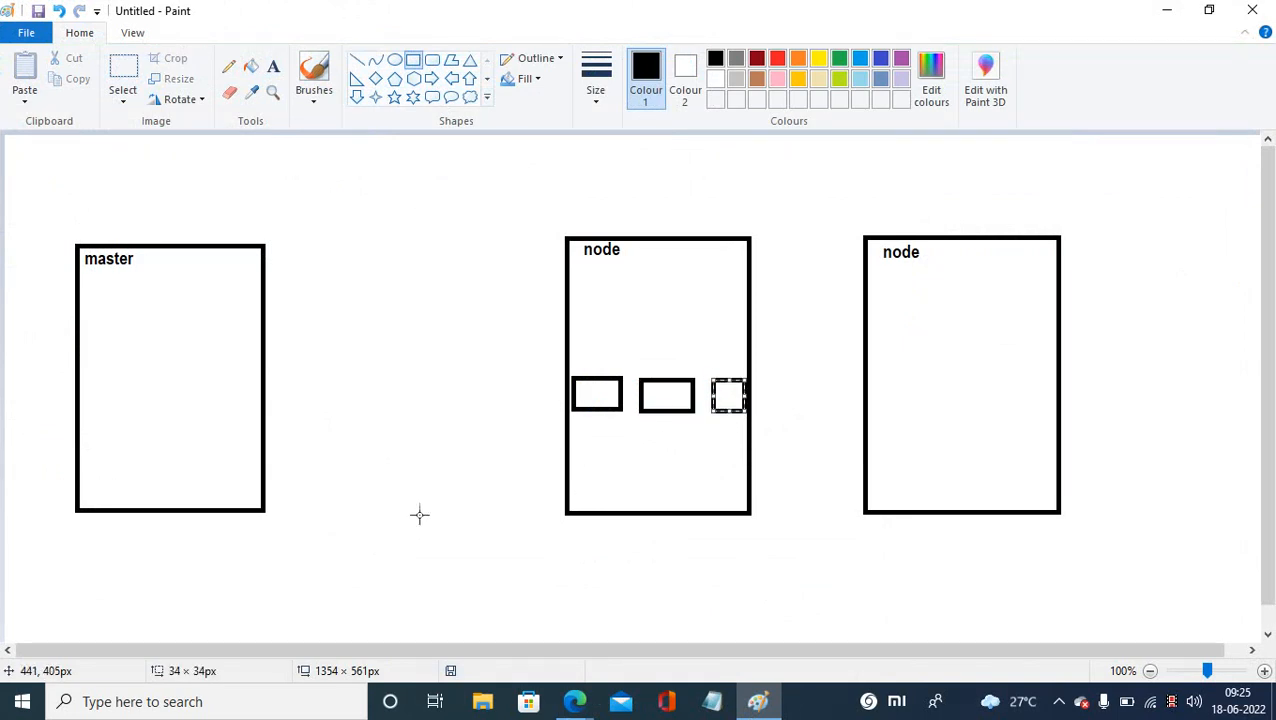
click(419, 515)
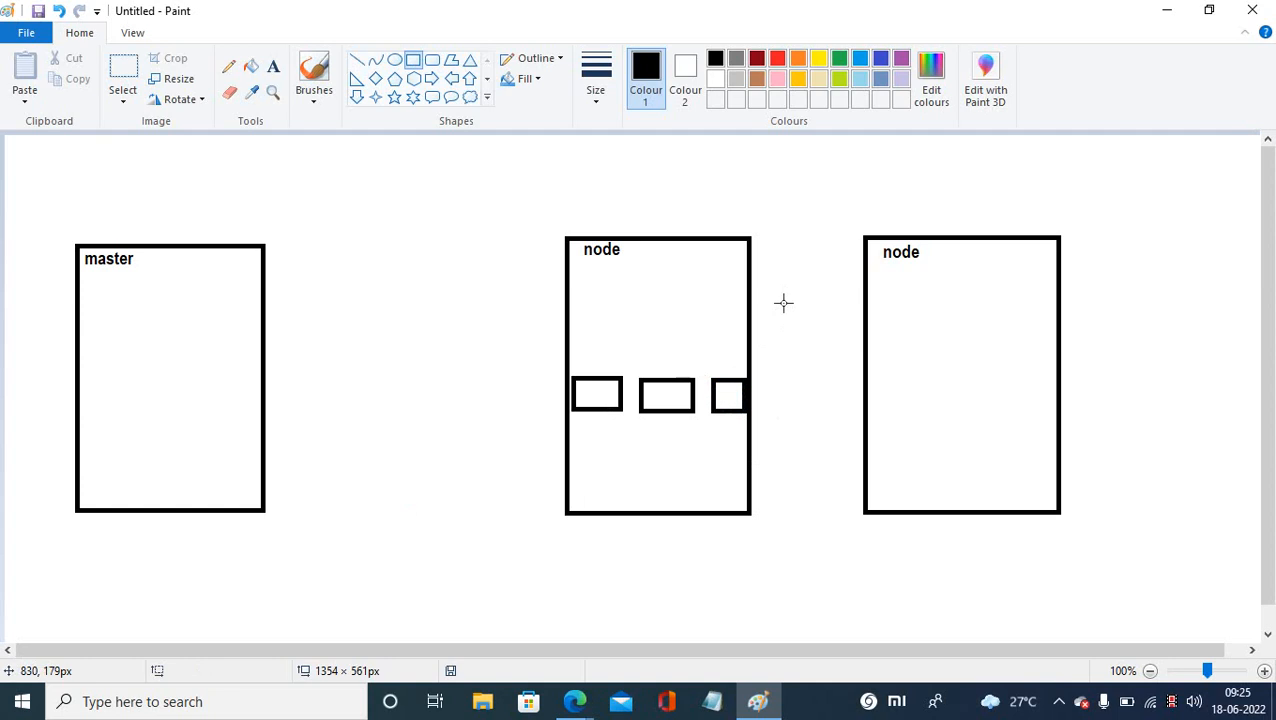
Draw a vertical bar about 174 px tall between the two nodes and a small upright rectangle beside it.
drag(792, 268, 793, 436)
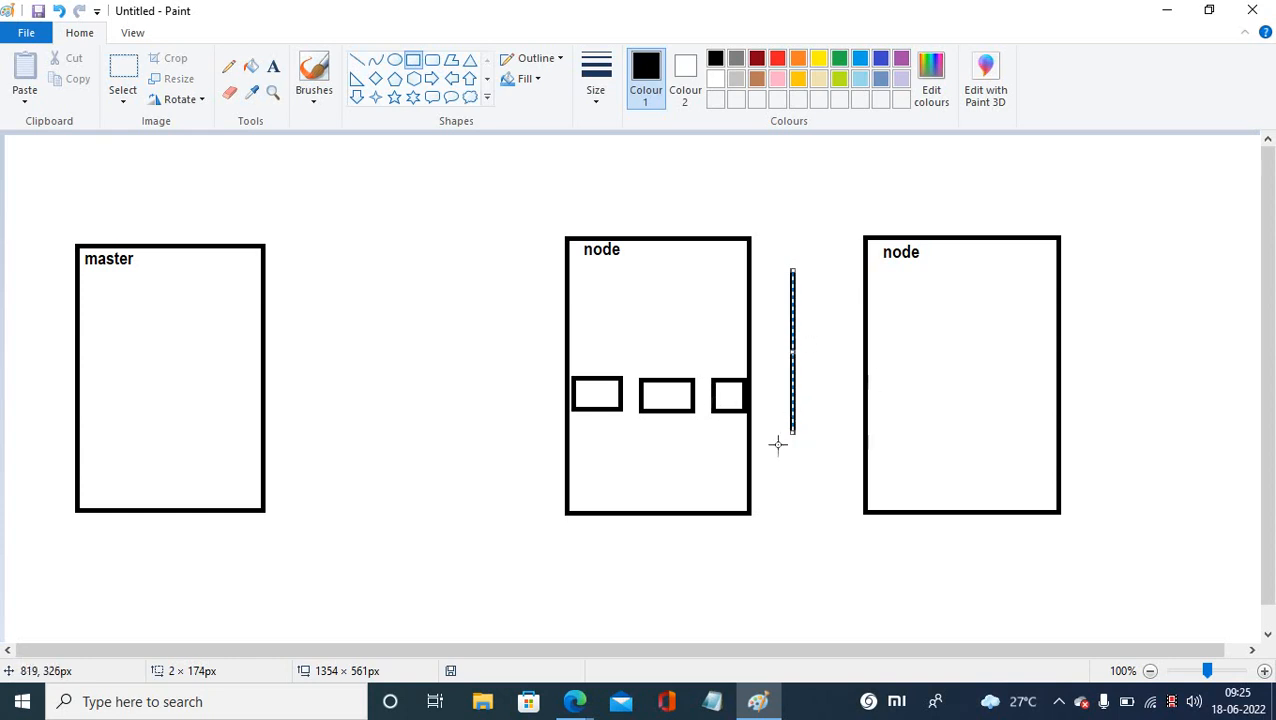
click(820, 380)
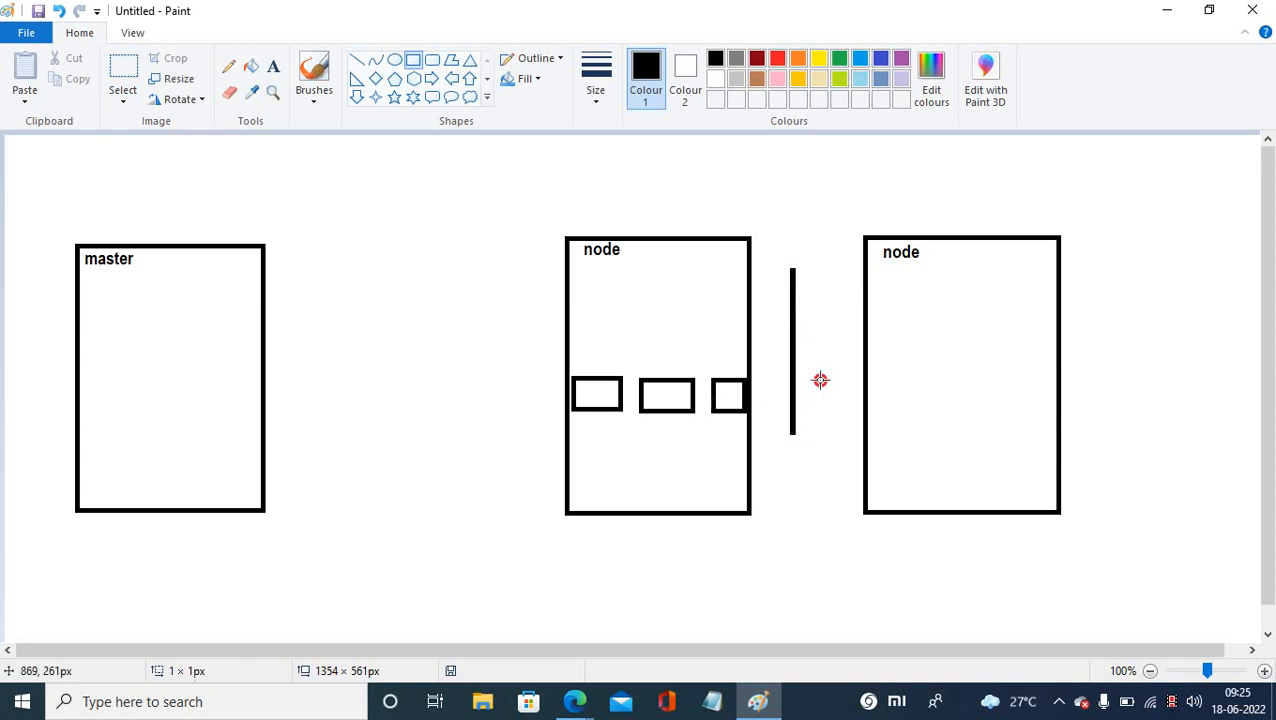
mouse_move(820, 380)
mouse_down()
mouse_move(843, 388)
mouse_move(849, 418)
mouse_move(832, 420)
mouse_up()
click(820, 487)
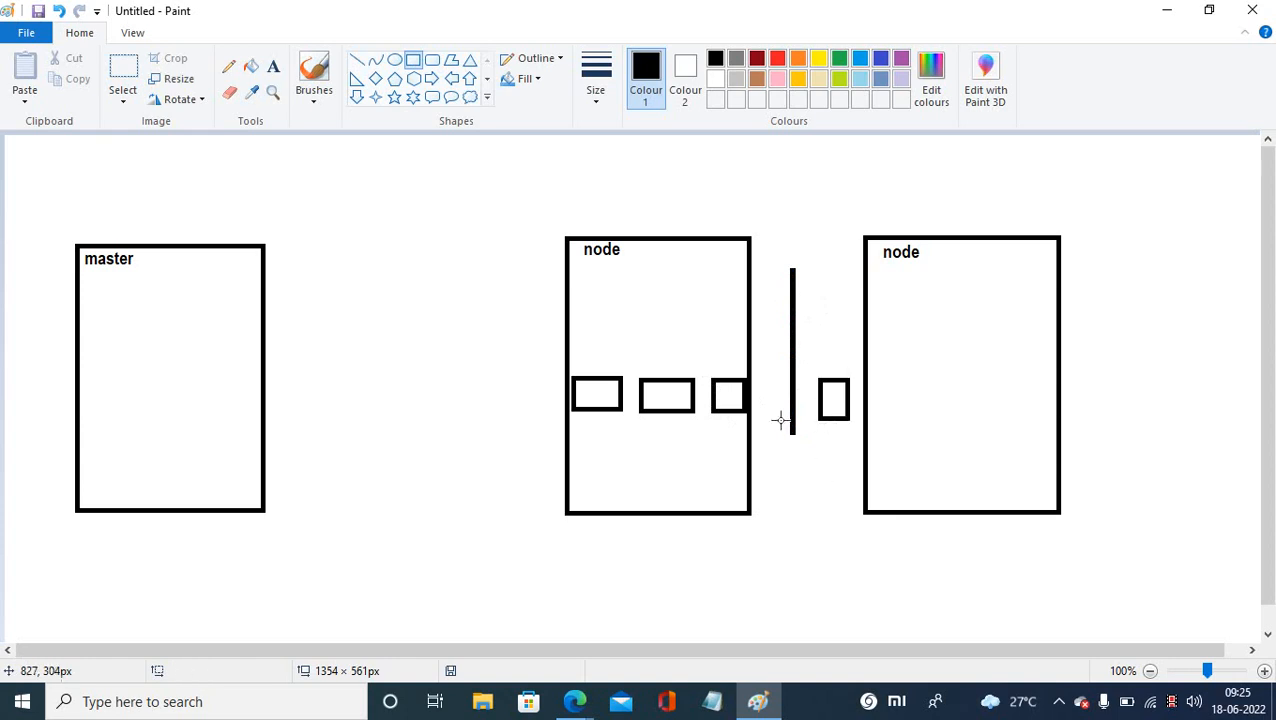
Draw nested rectangles of about 29 × 26 and 21 × 18 px in the first node's third box, and a 4 × 11 px mark in the box between the nodes.
drag(713, 382, 743, 406)
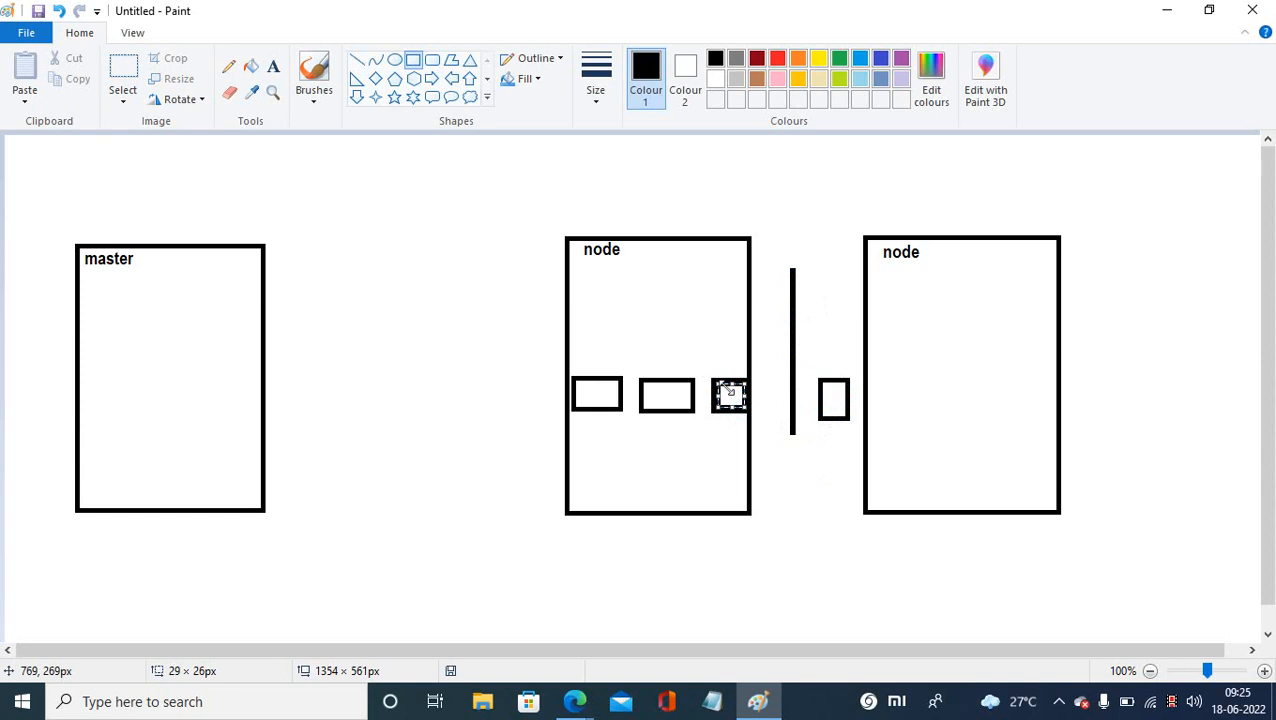
click(766, 447)
drag(722, 389, 743, 407)
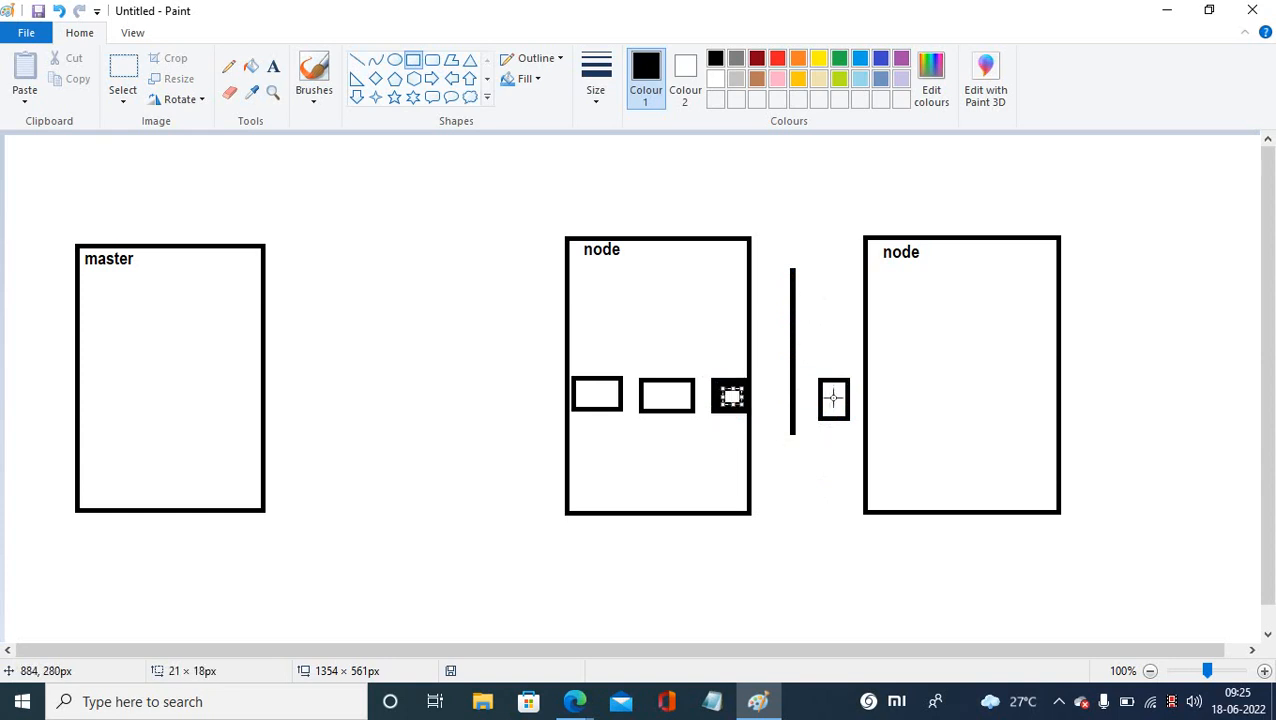
mouse_move(833, 398)
mouse_down()
mouse_move(743, 461)
mouse_move(712, 418)
mouse_move(806, 475)
mouse_move(827, 470)
mouse_move(833, 409)
mouse_up()
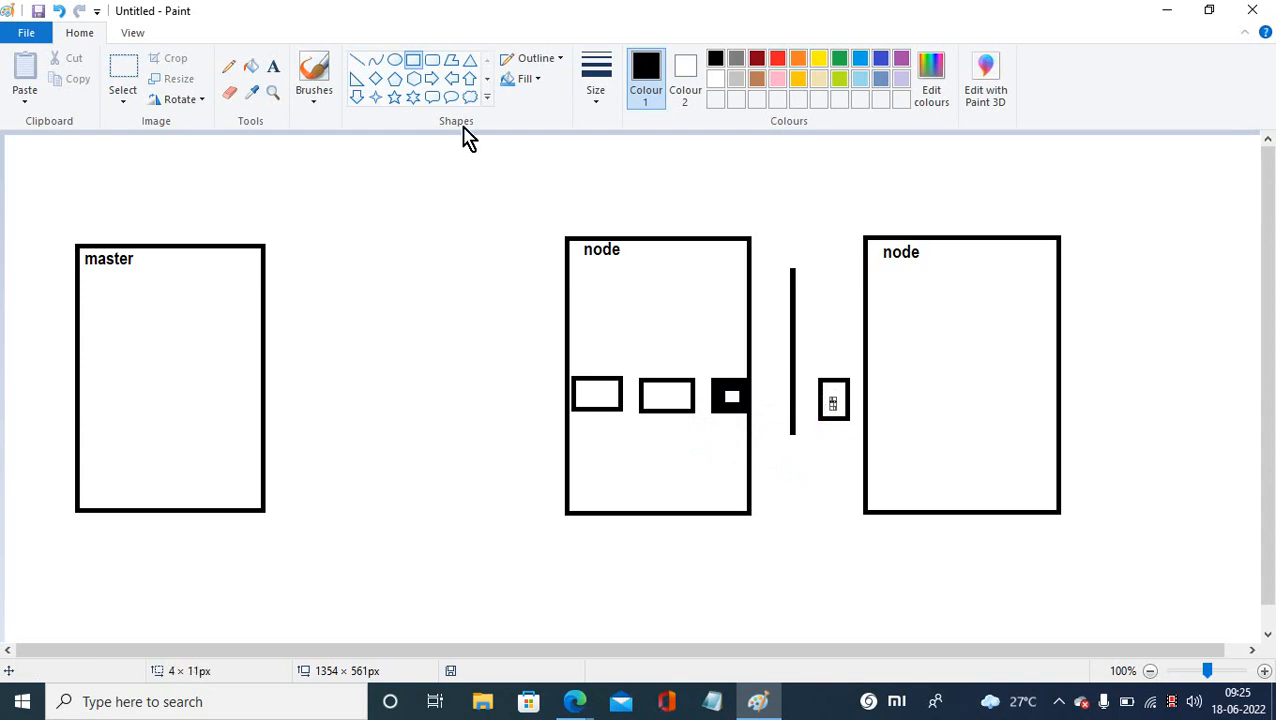
click(427, 193)
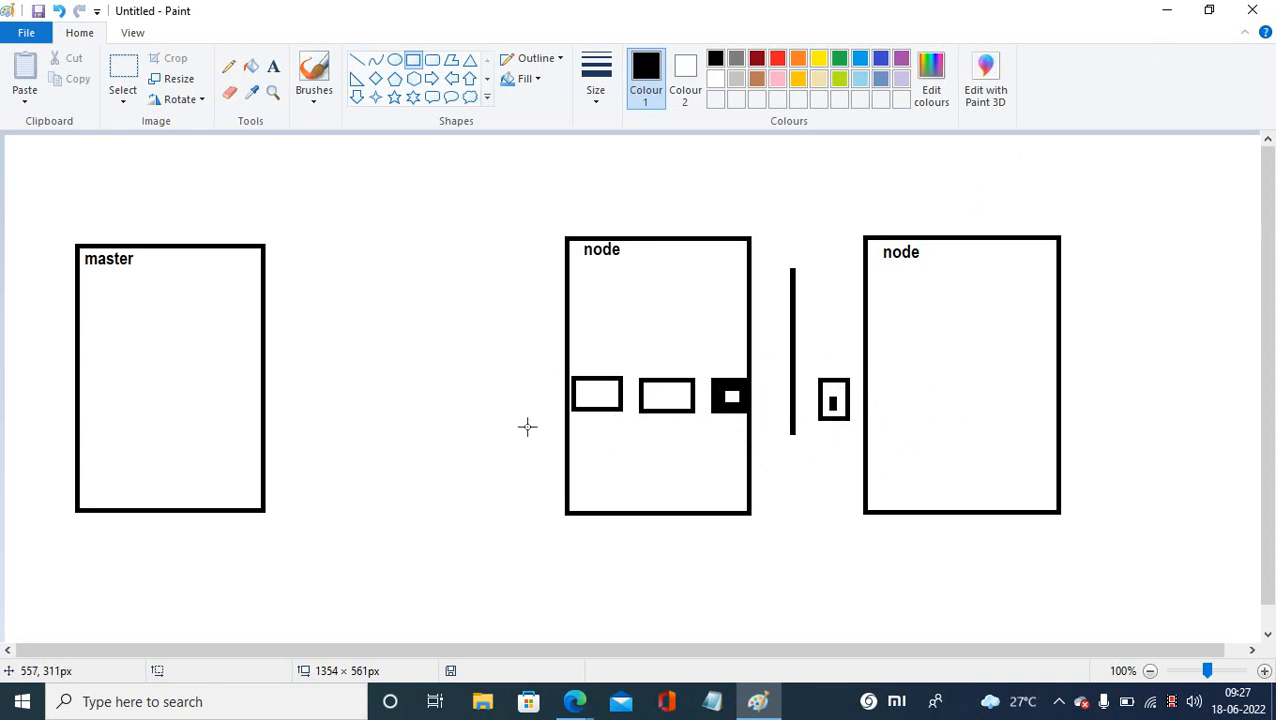
Return to the cluster form and review the image types in the default pool's node settings, keeping Container-Optimized OS with containerd.
click(1165, 14)
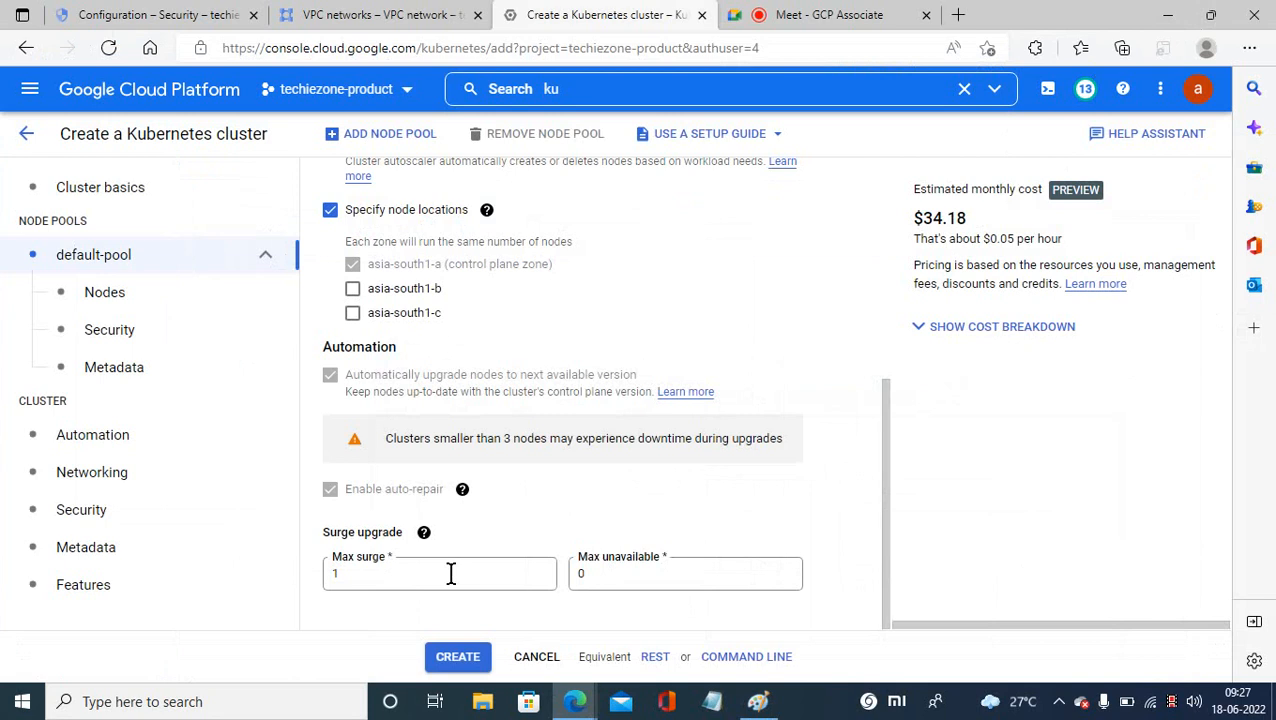
click(106, 293)
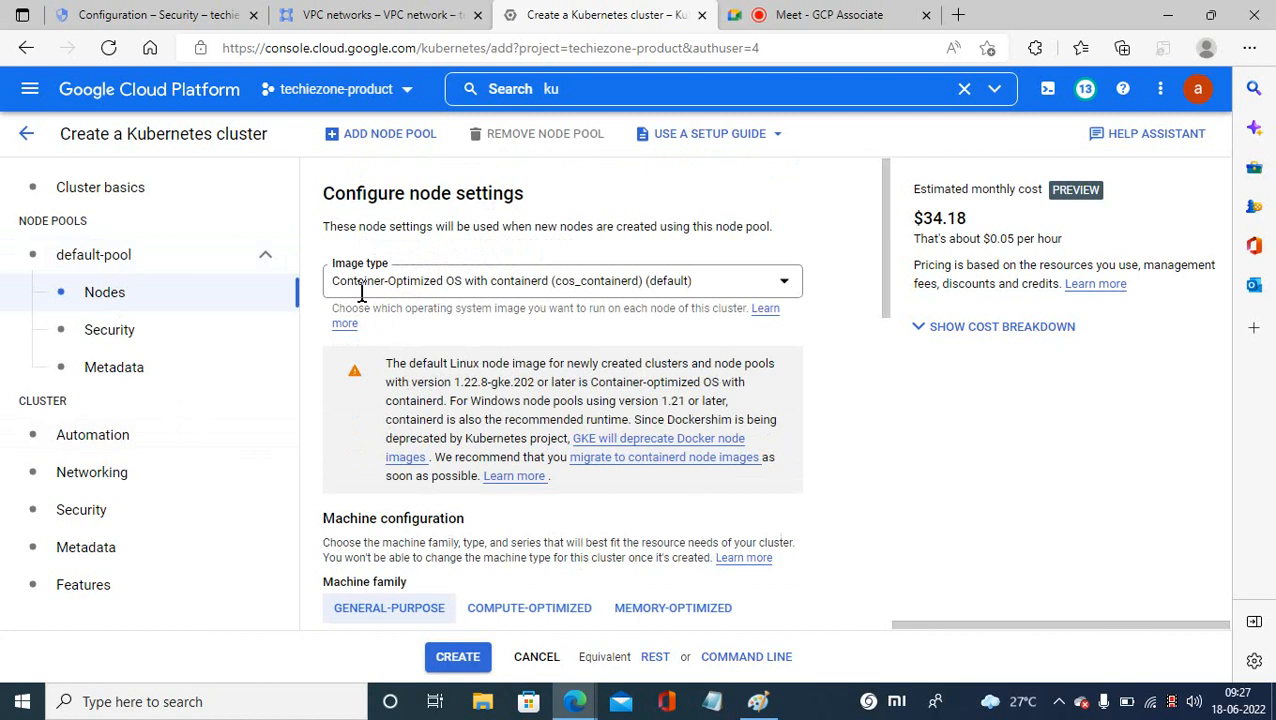
click(786, 287)
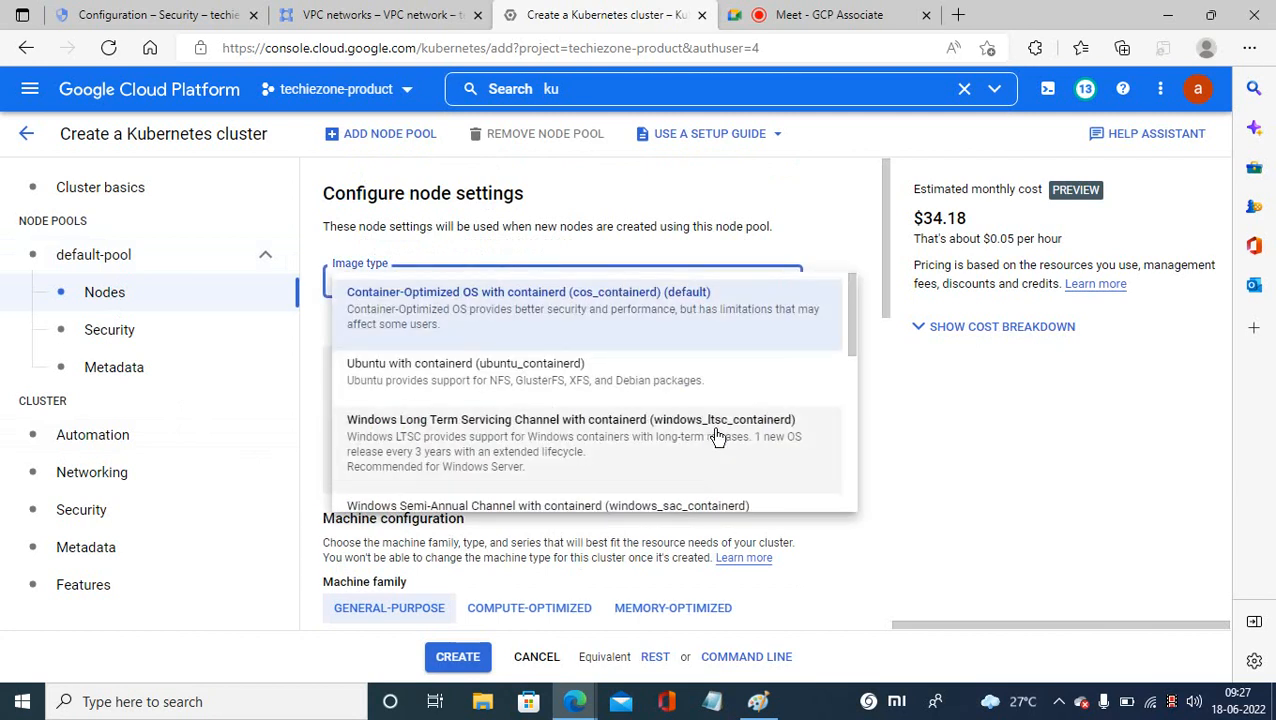
drag(850, 340, 846, 245)
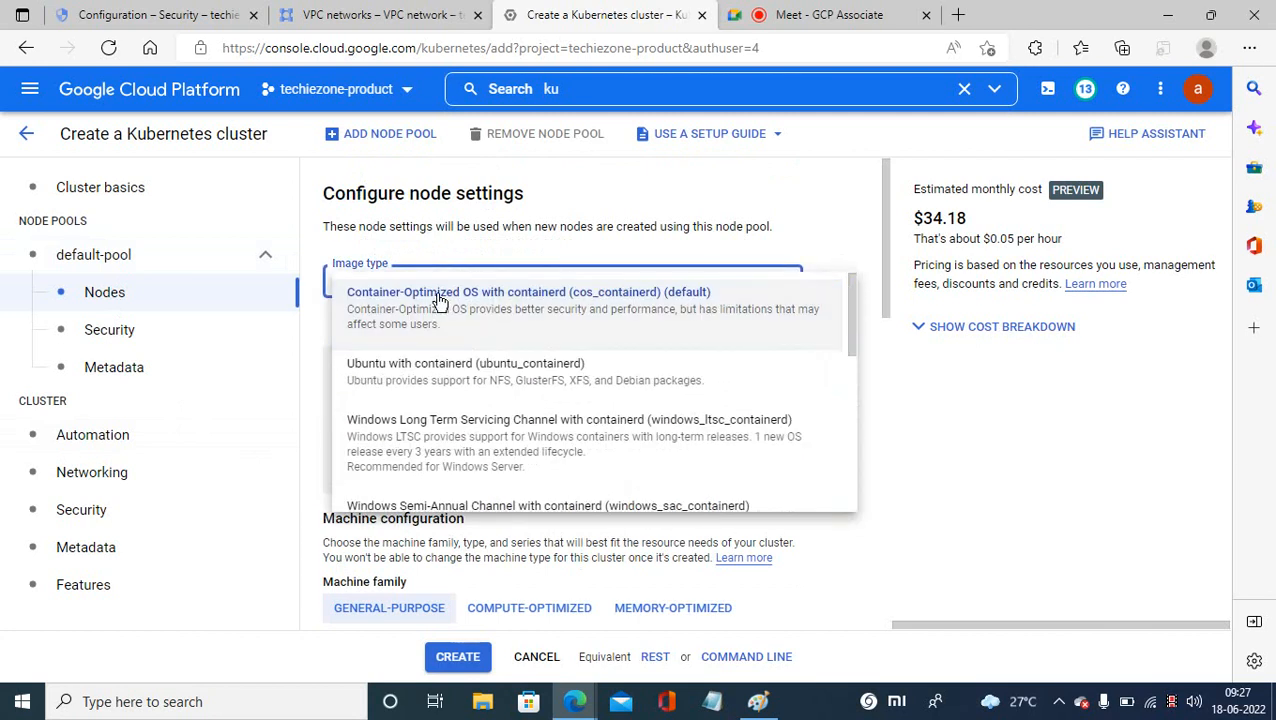
click(845, 222)
Set the boot disk size of the default pool's nodes to 50 GB.
drag(891, 219, 900, 364)
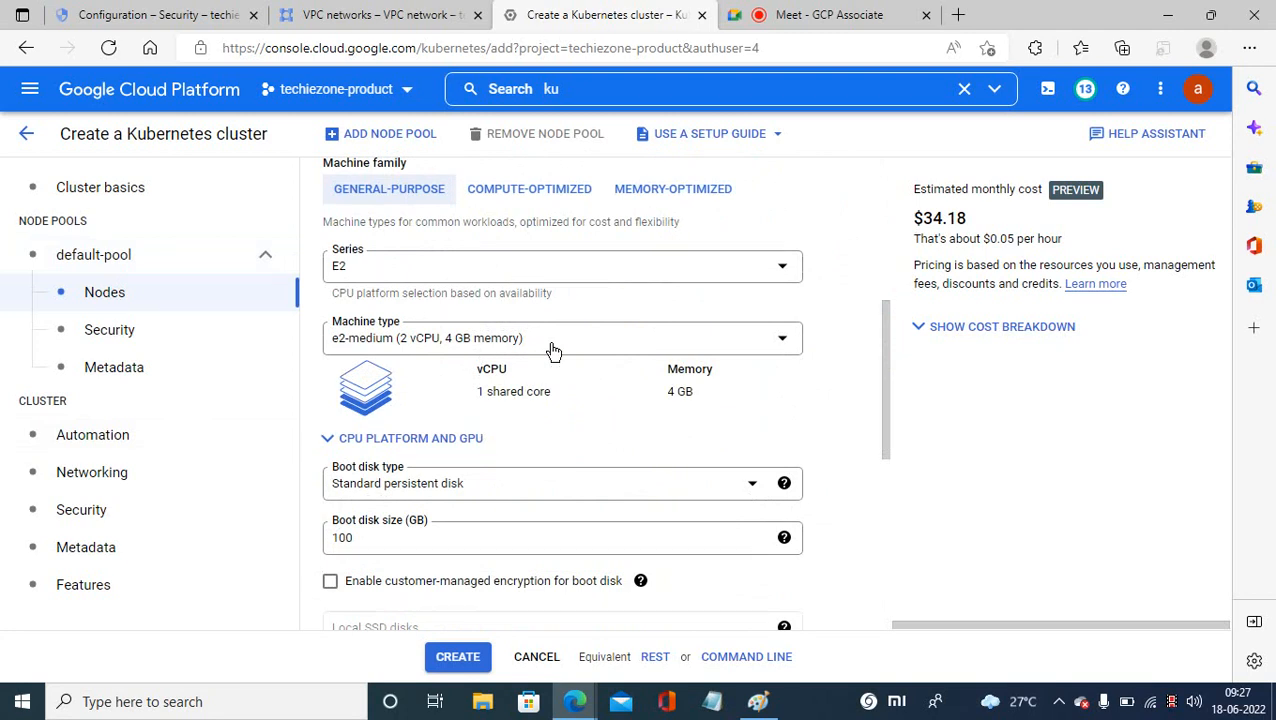
click(421, 538)
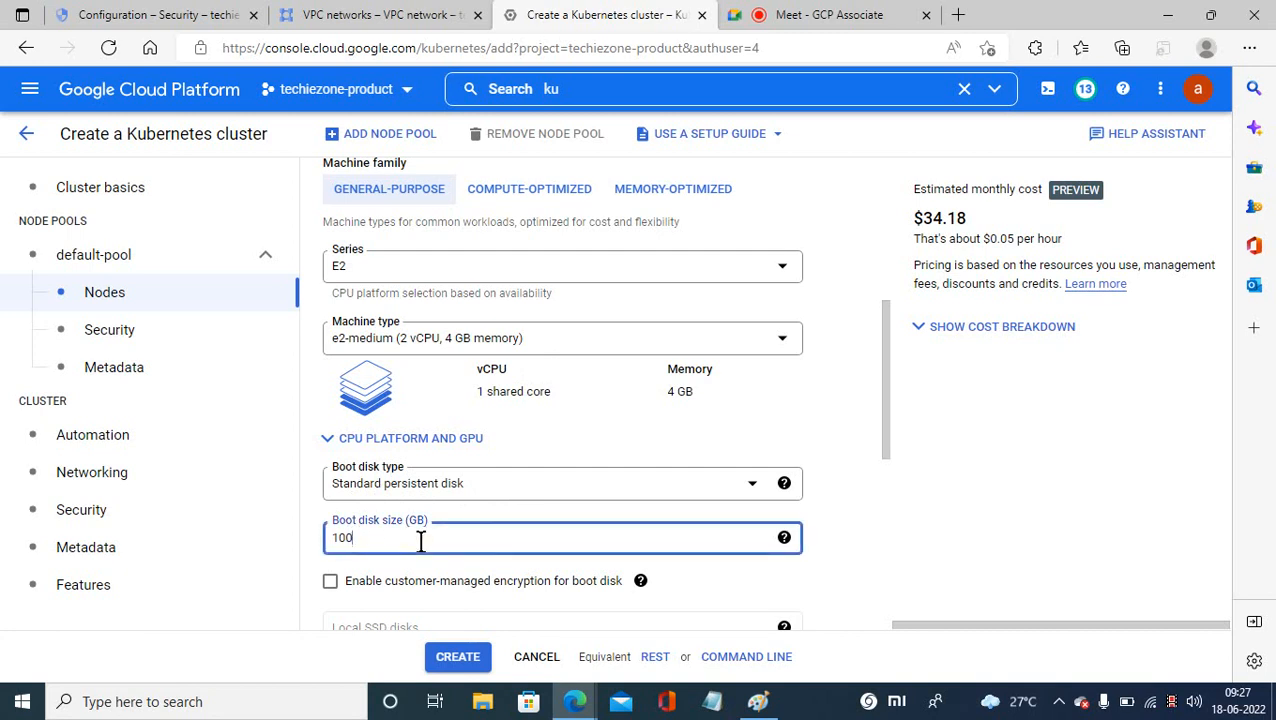
key(BackSpace)
key(BackSpace)
key(BackSpace)
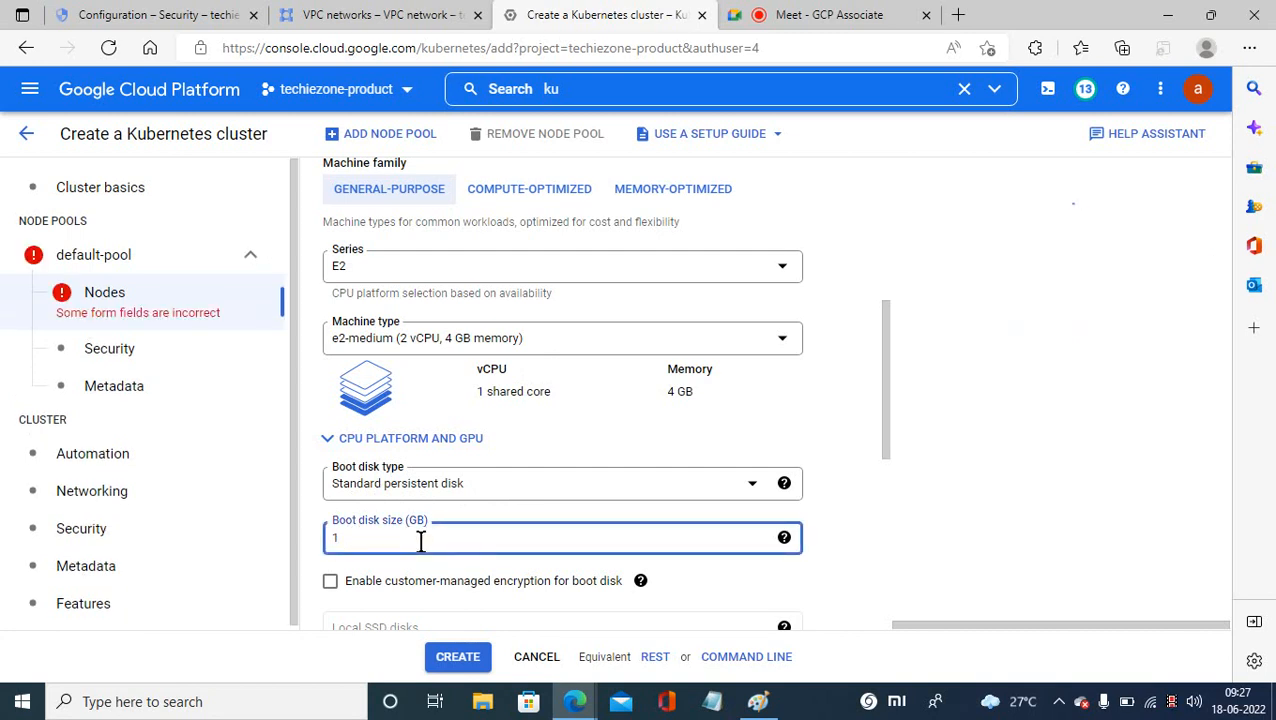
text(50)
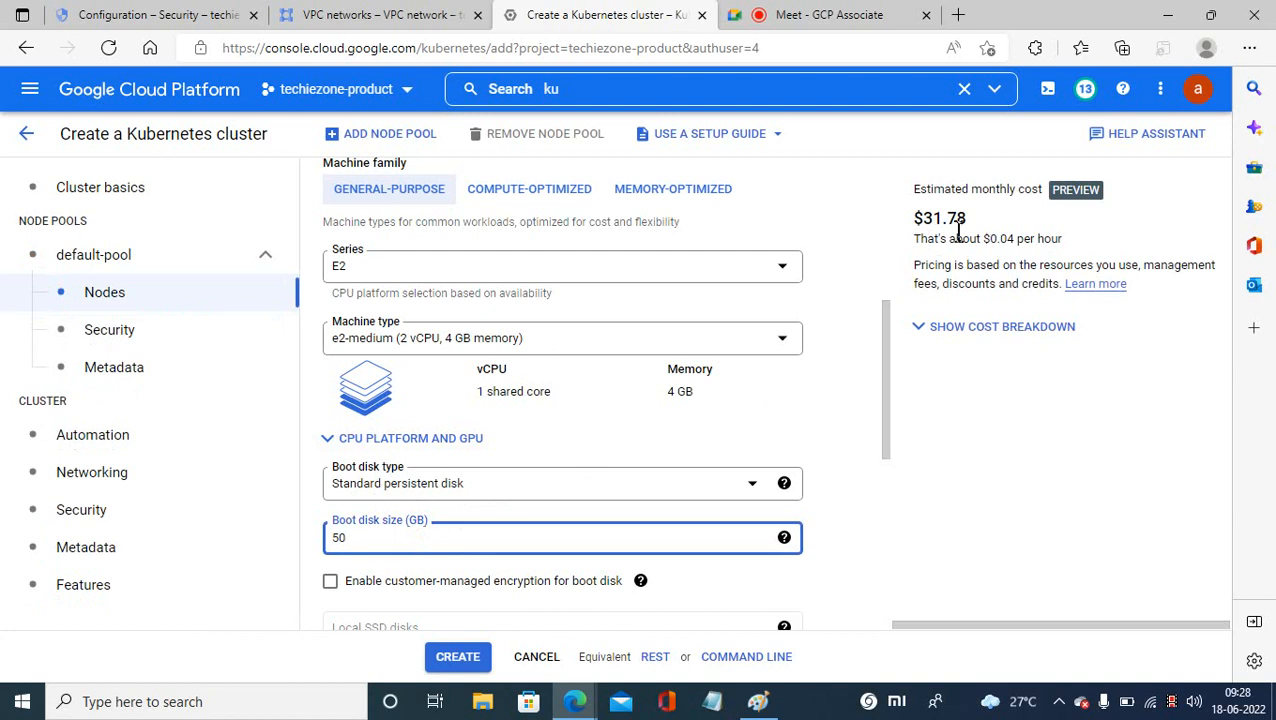
Open the help explanation for the option that enables nodes on spot VMs.
drag(891, 359, 880, 478)
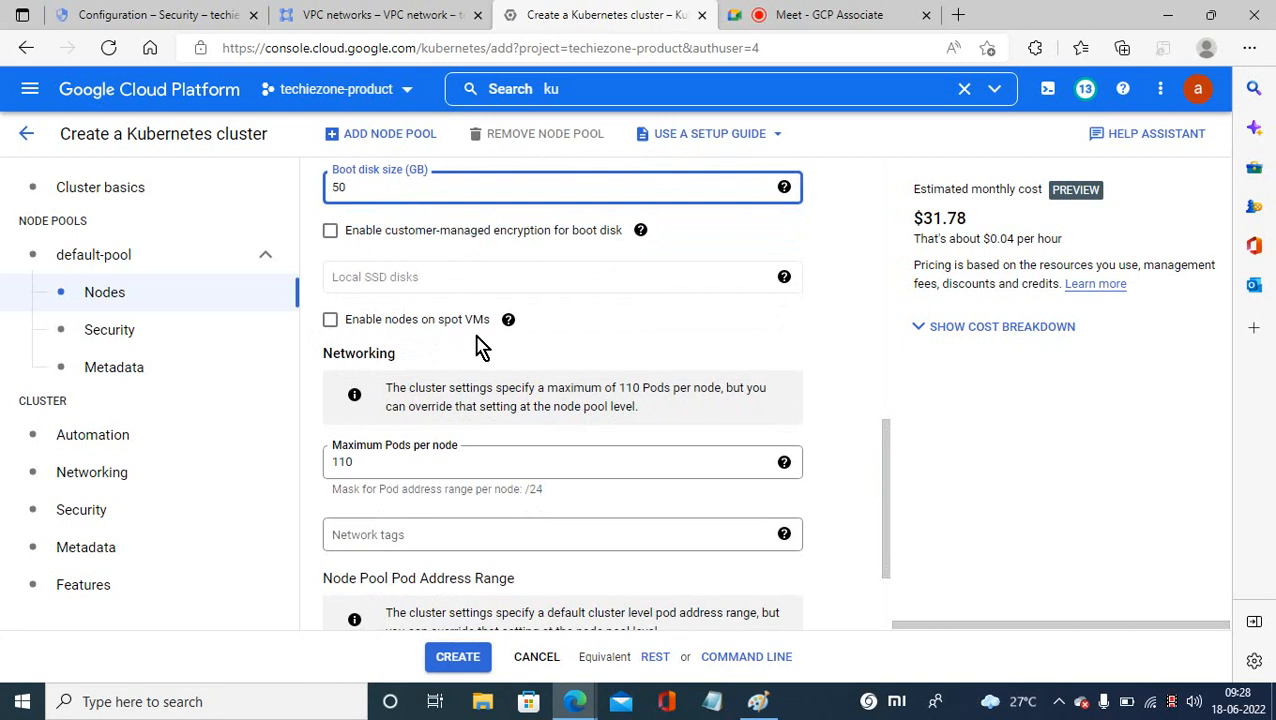
click(509, 321)
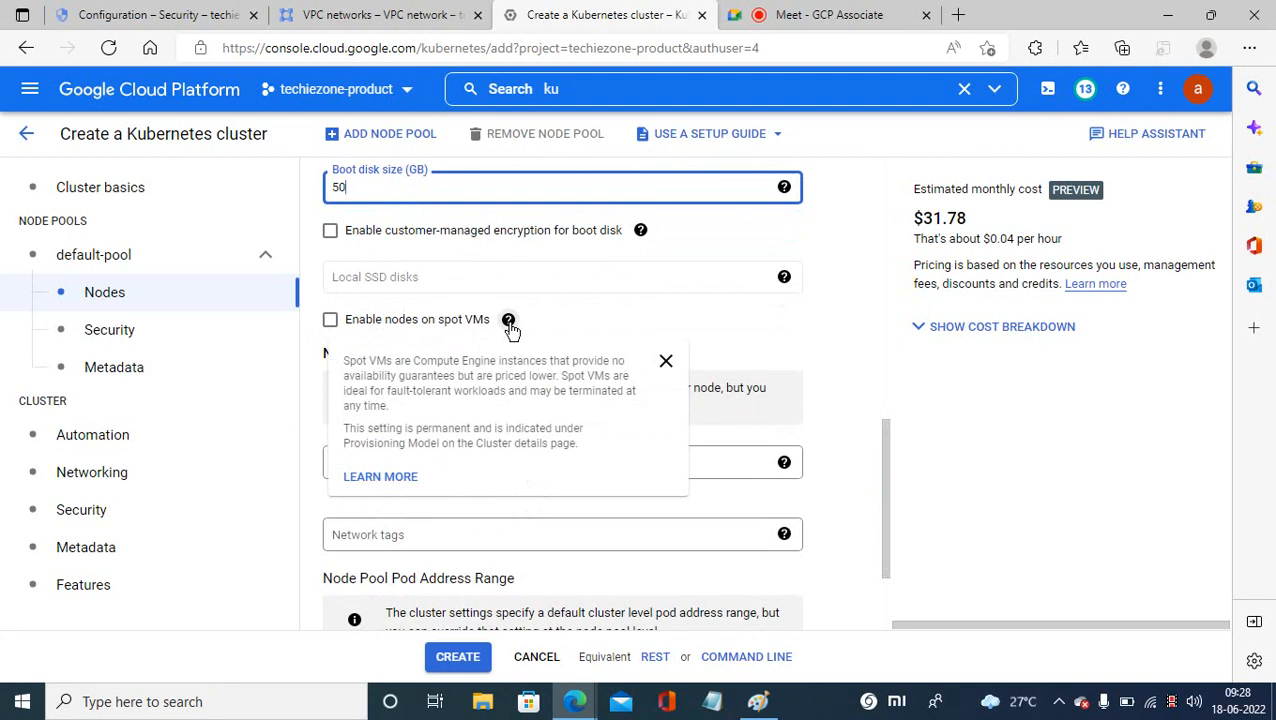
Copy the spot VM explanation text and send it to everyone in the Google Meet in-call chat.
click(510, 324)
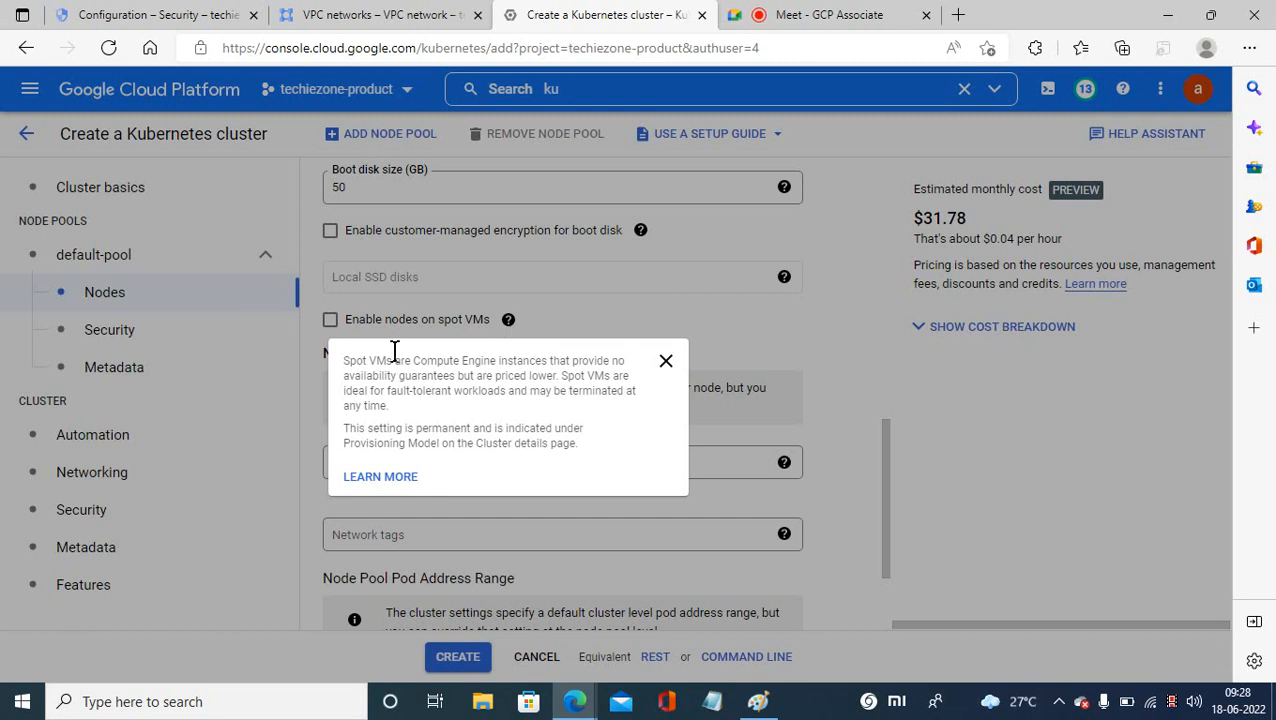
mouse_move(614, 458)
mouse_down()
mouse_move(345, 390)
mouse_move(337, 367)
mouse_up()
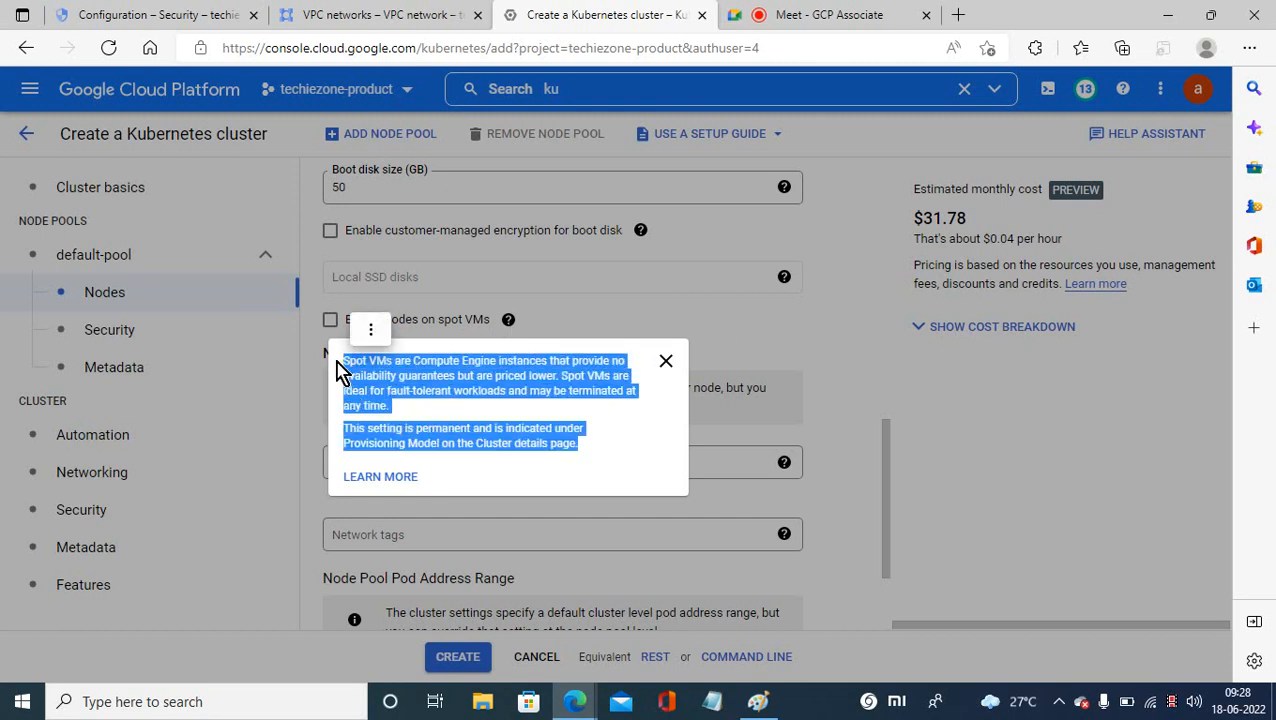
click(788, 18)
click(1103, 646)
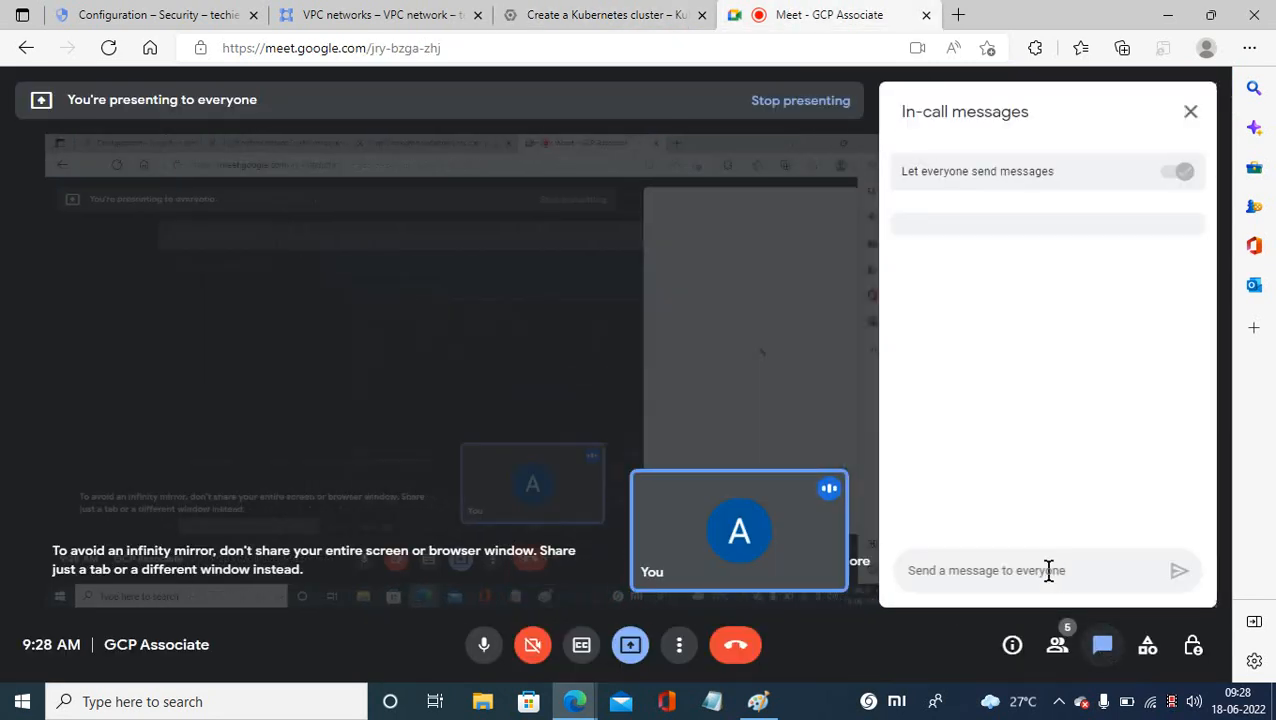
click(961, 574)
key(ctrl+v)
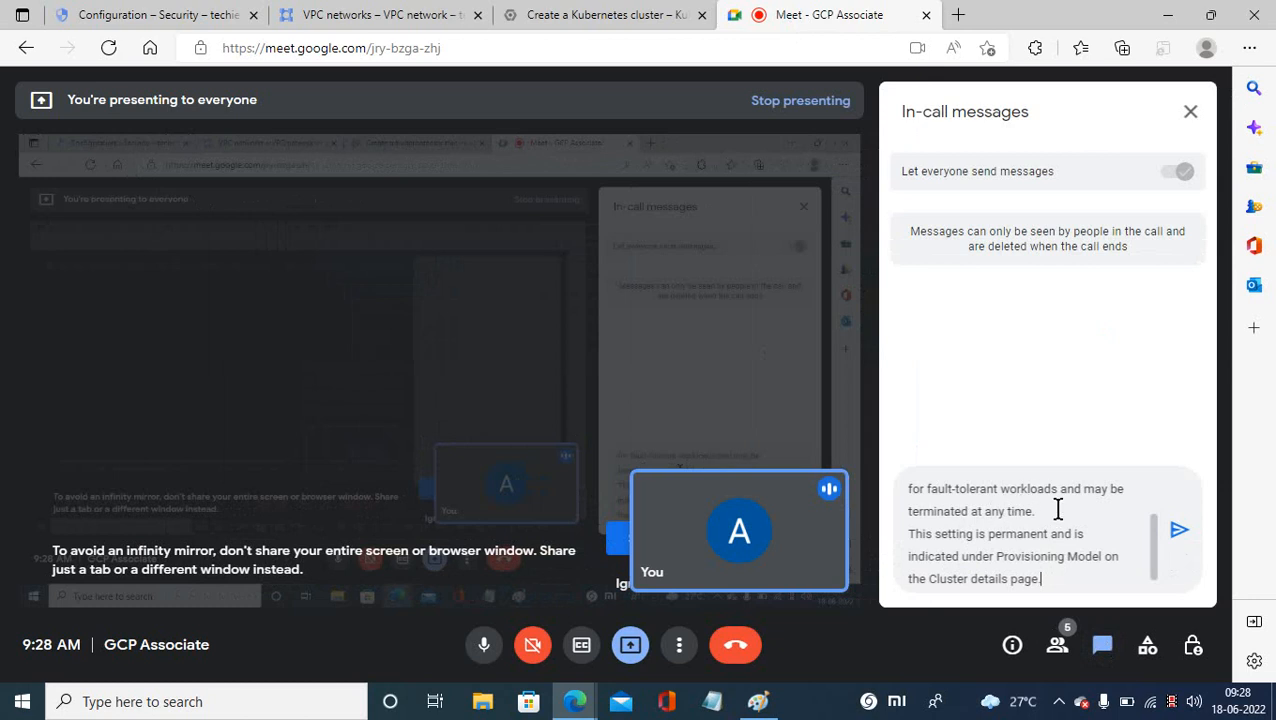
click(1179, 530)
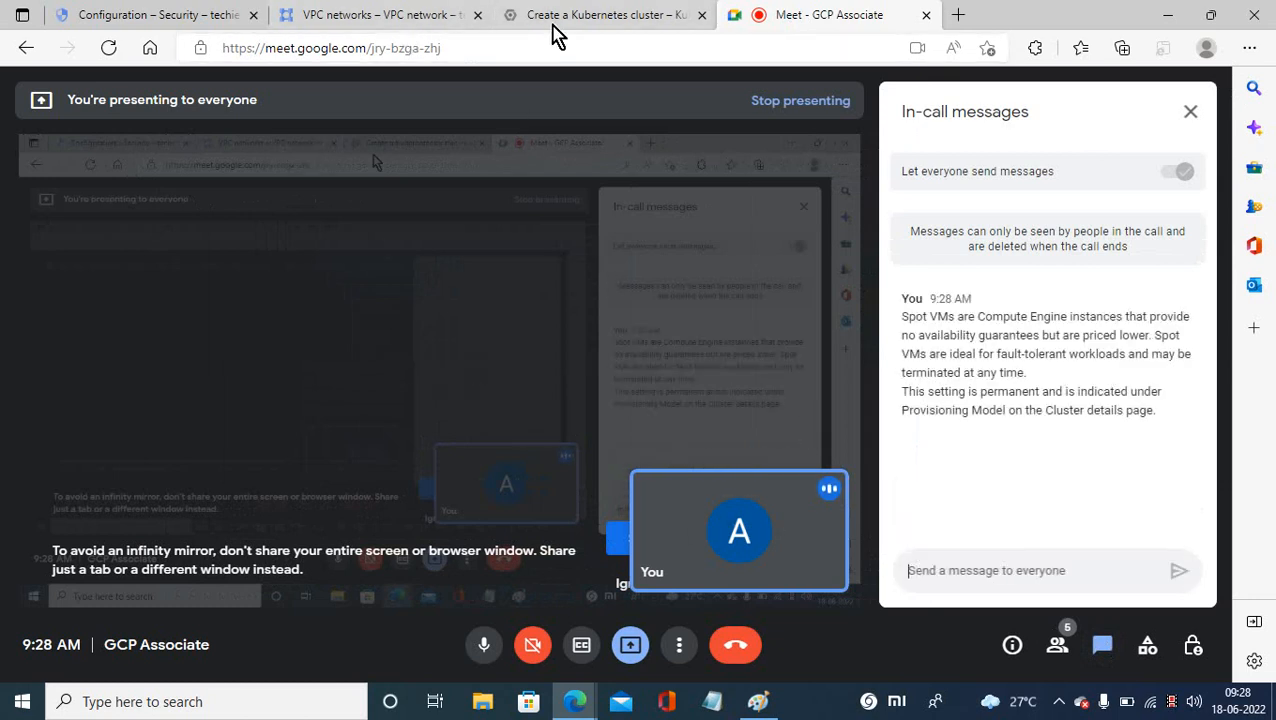
Return to the cluster form, close the spot VM explanation and enable nodes on spot VMs for the default pool.
click(560, 18)
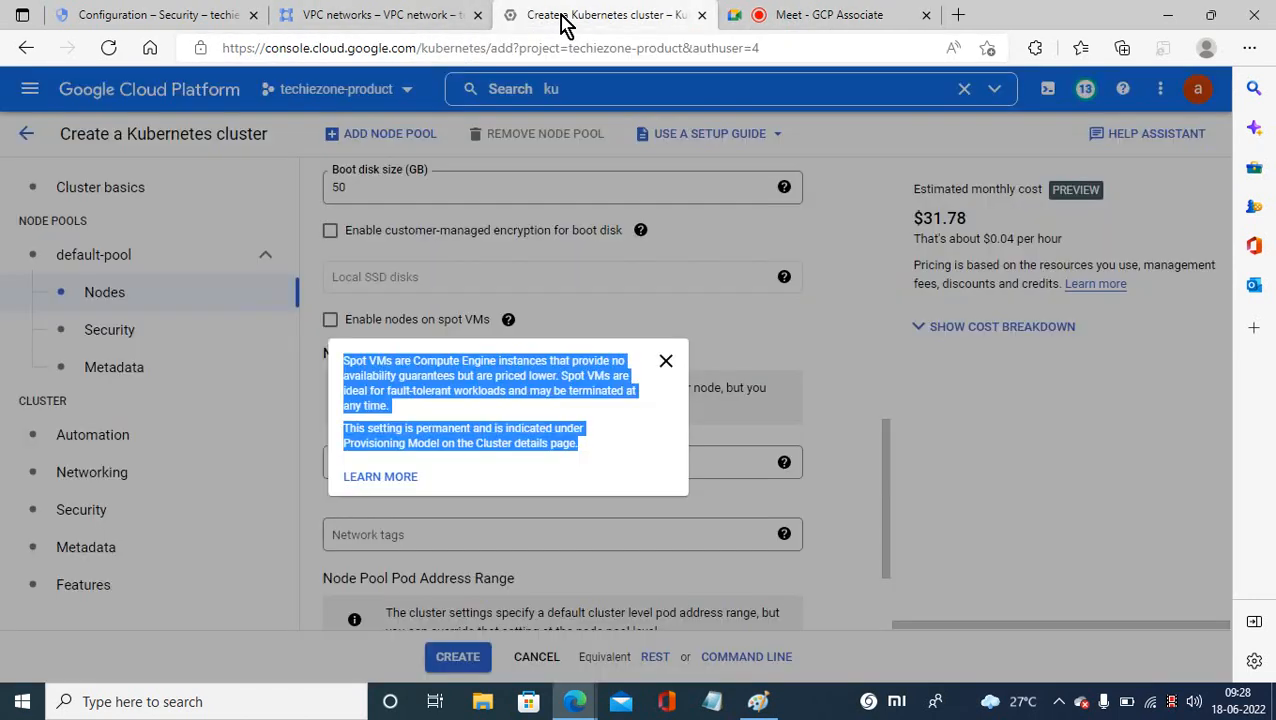
click(663, 360)
click(330, 321)
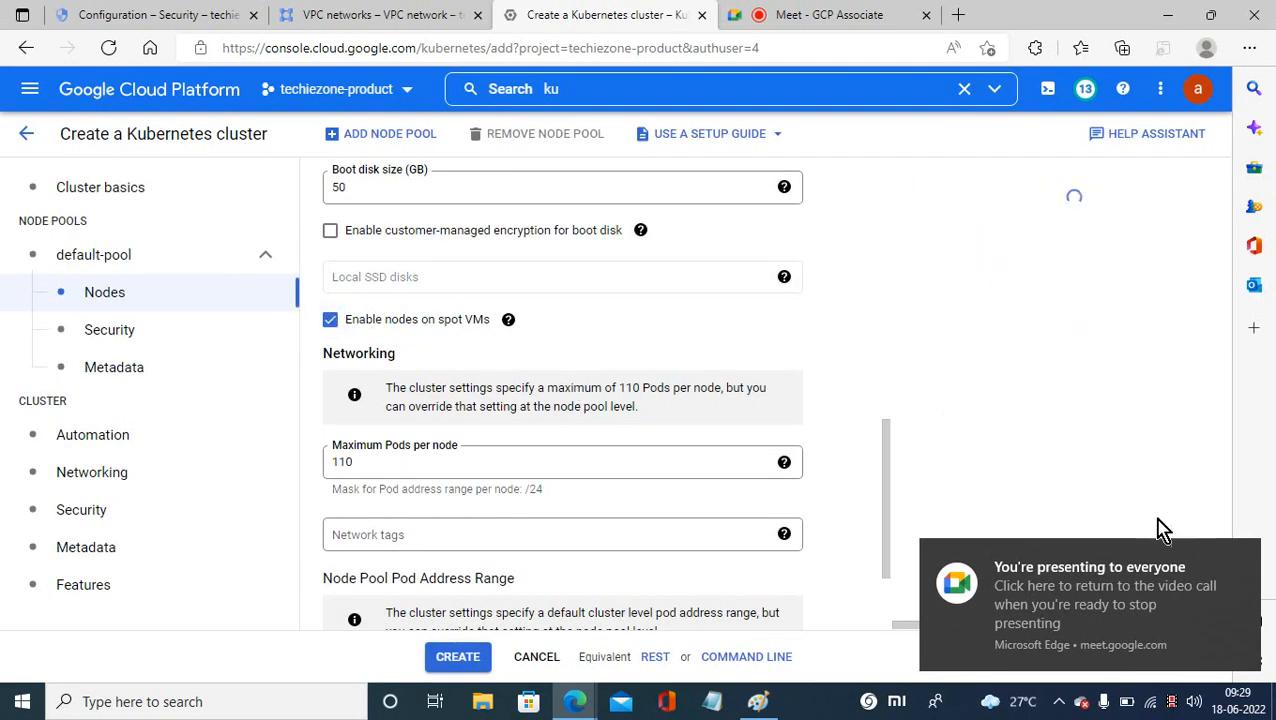
click(1240, 562)
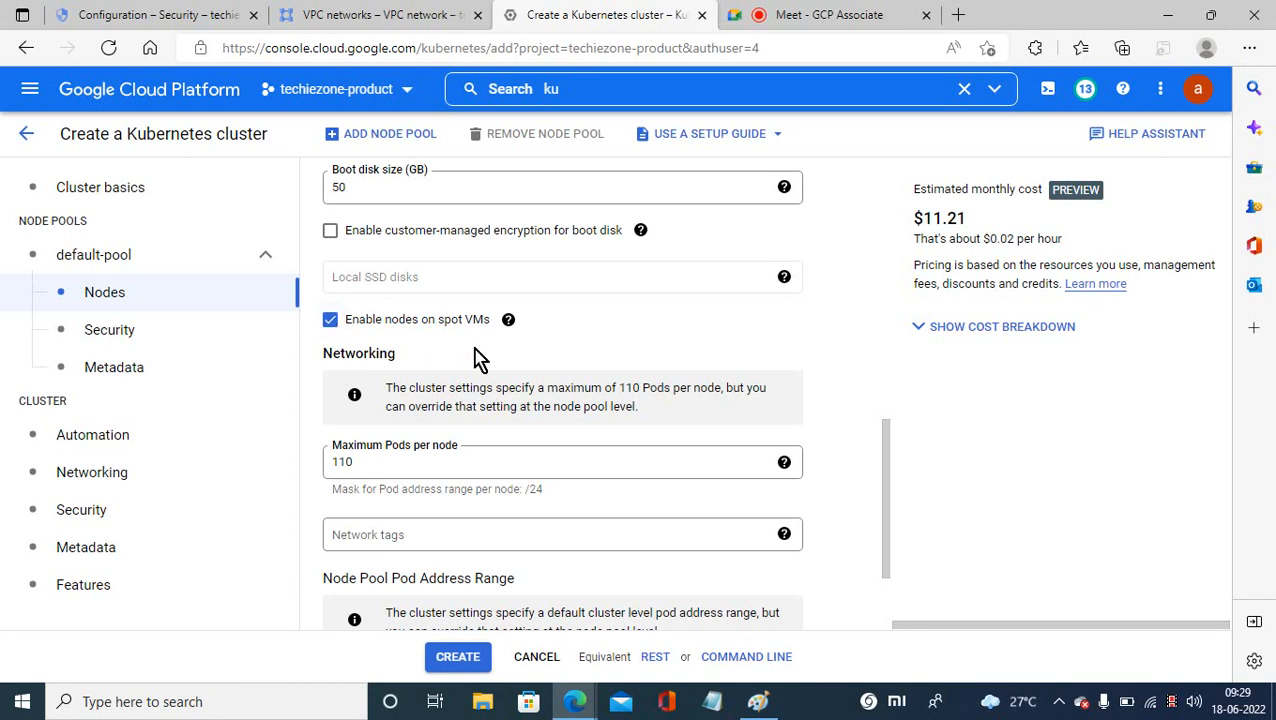
Open the documentation linked from the maximum Pods per node help and examine its table of CIDR ranges per node.
click(508, 320)
click(784, 462)
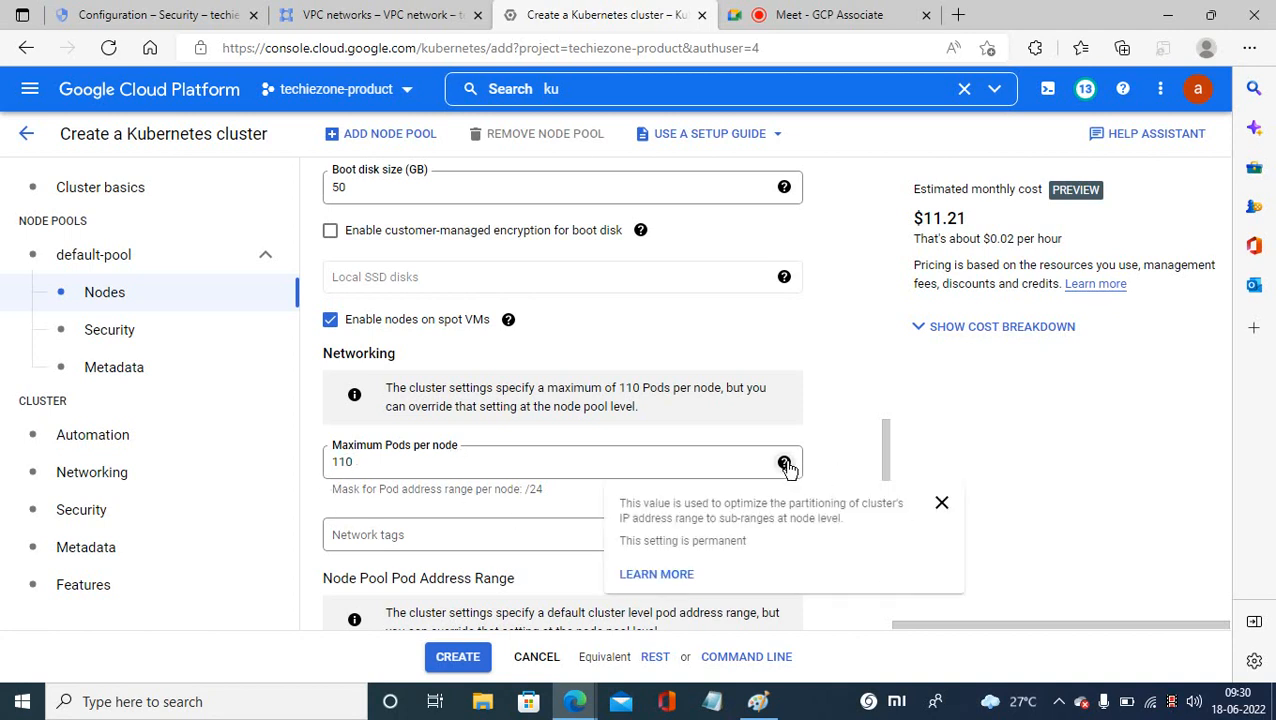
click(679, 583)
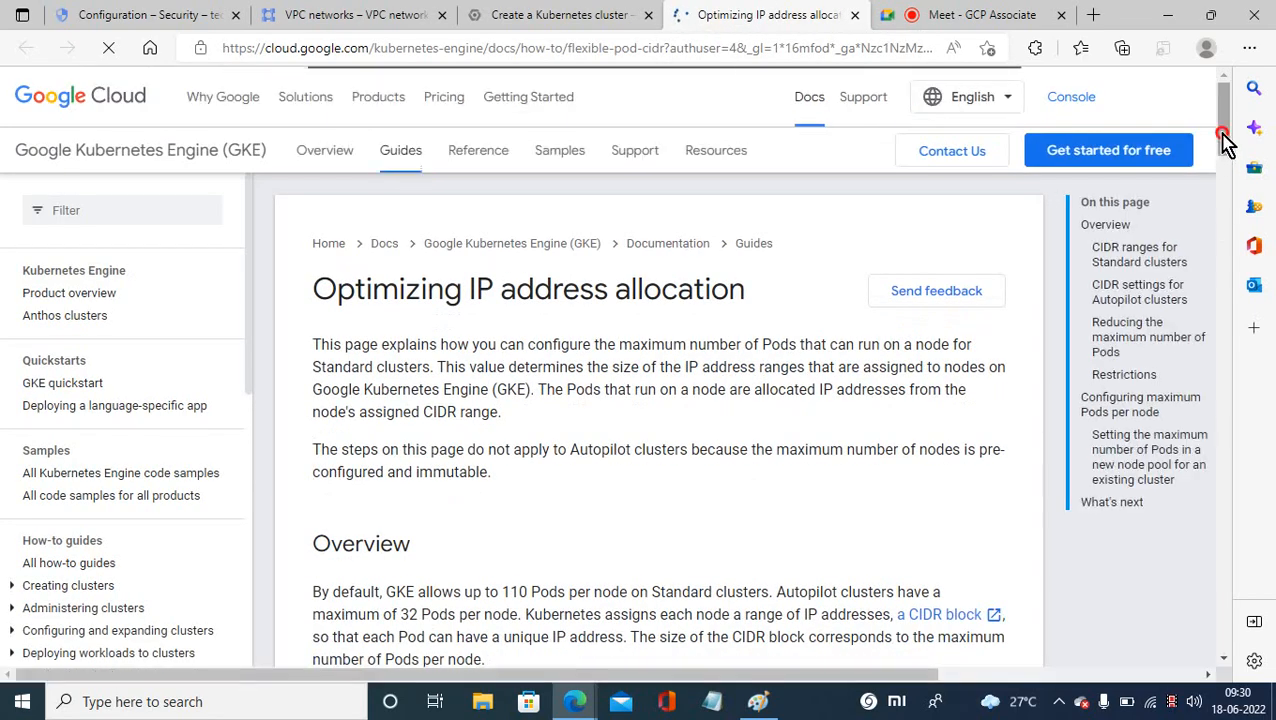
drag(1225, 140, 1228, 225)
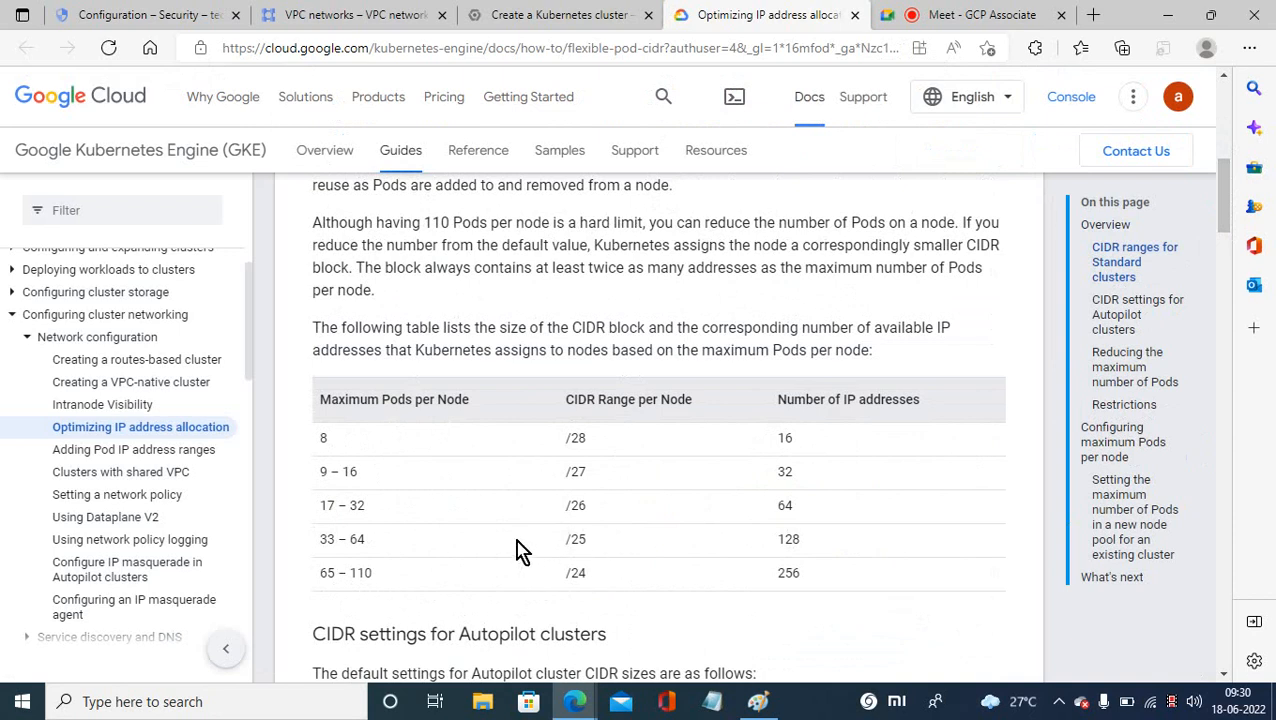
Check the secondary IPv4 ranges of vpc-techi-prod-subnet-01 and compare them with the documentation's Pods-per-node table.
click(340, 16)
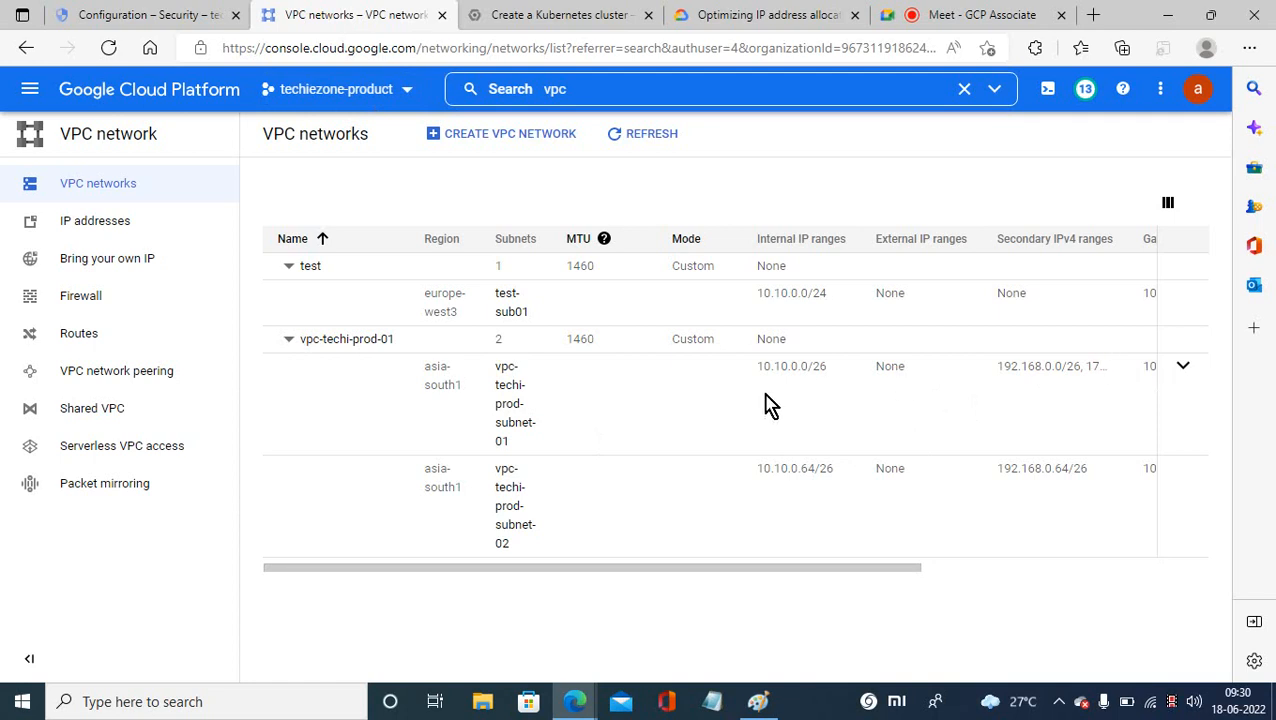
click(499, 412)
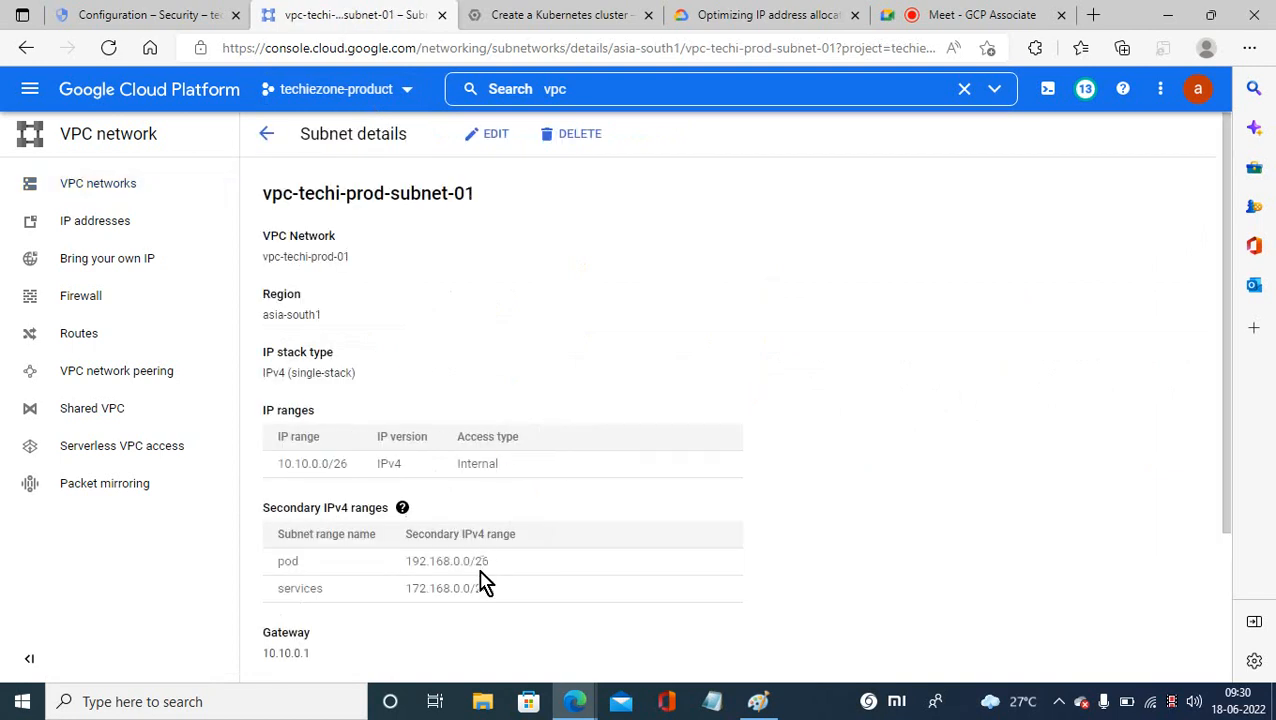
click(558, 24)
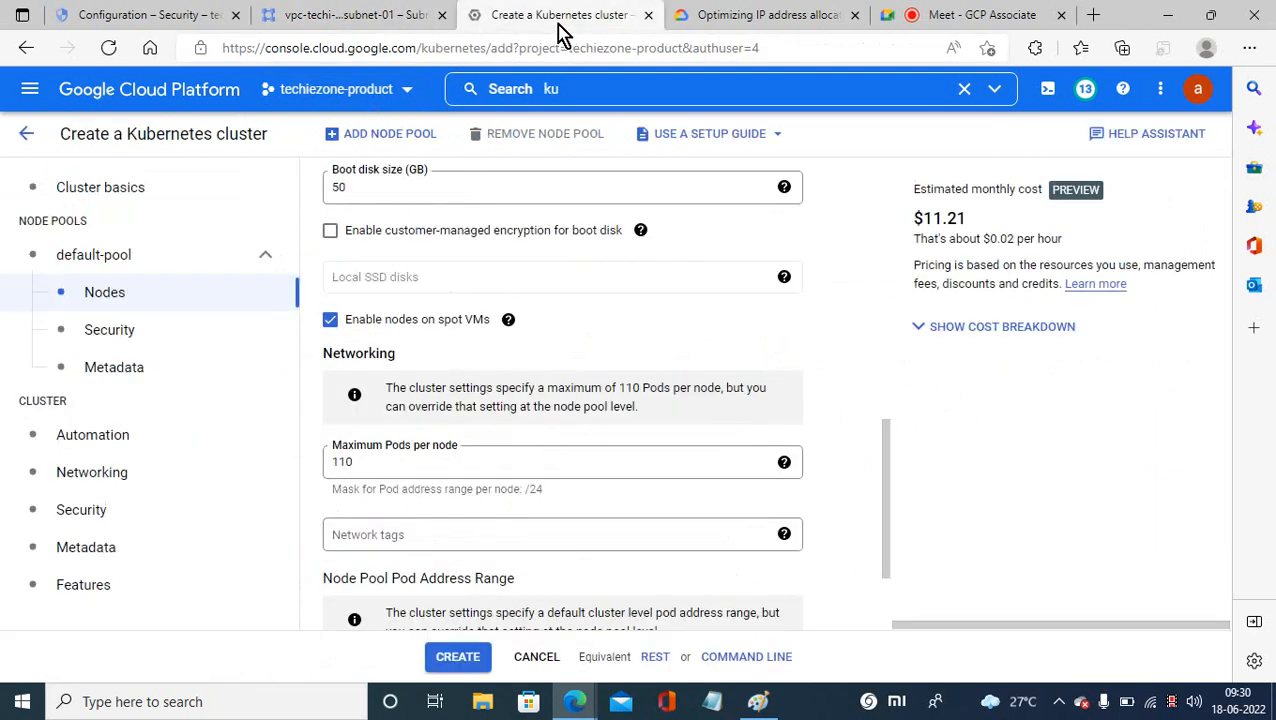
click(748, 28)
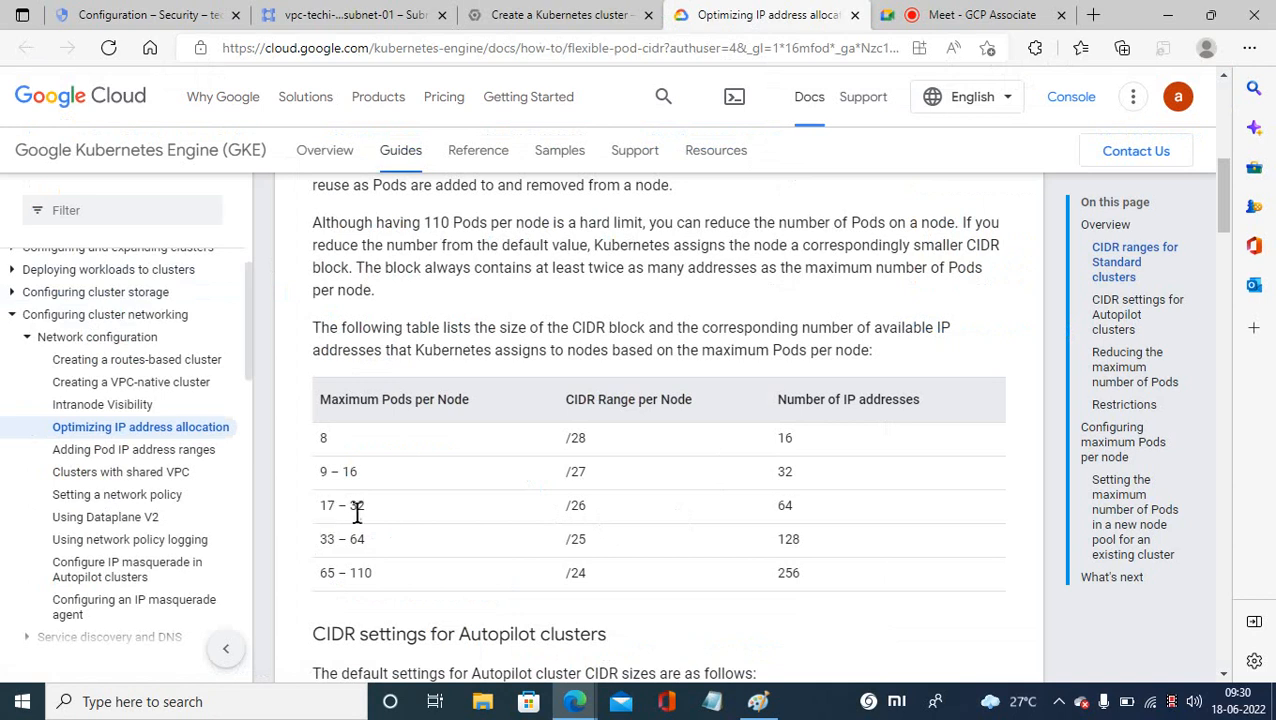
Set the maximum Pods per node of the default pool to 20 in the cluster form.
click(556, 24)
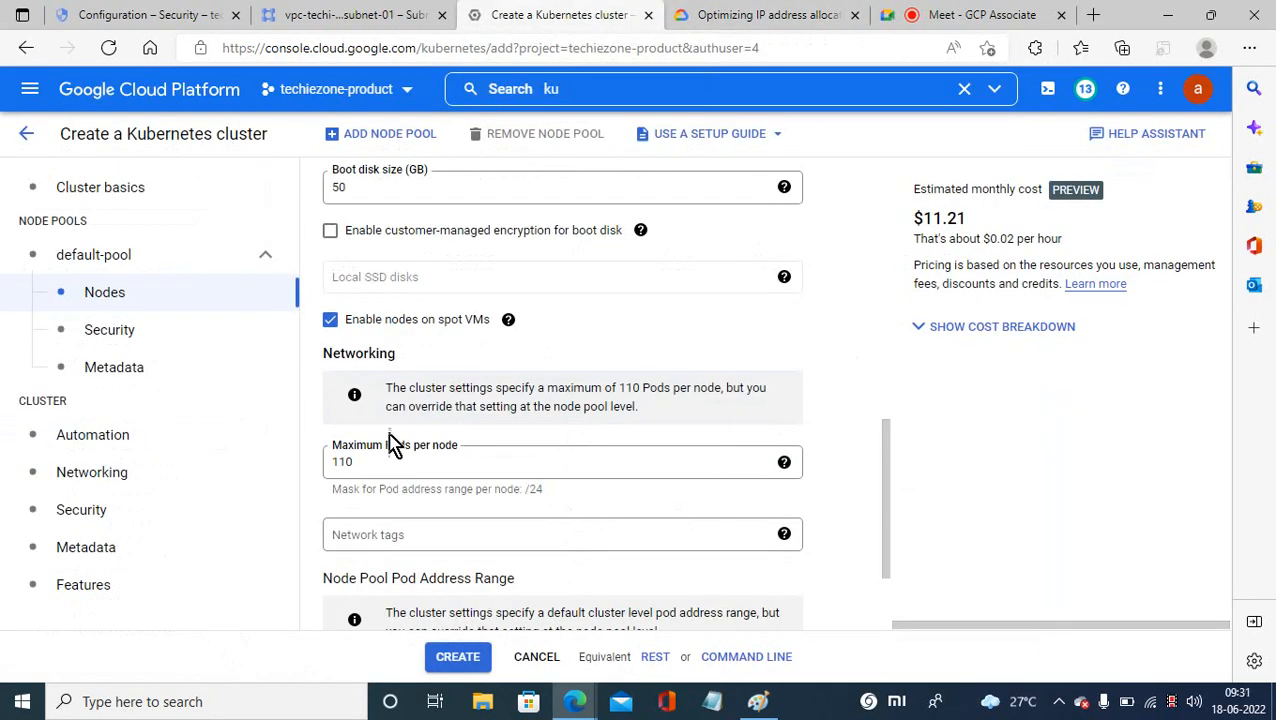
click(368, 465)
double_click(368, 465)
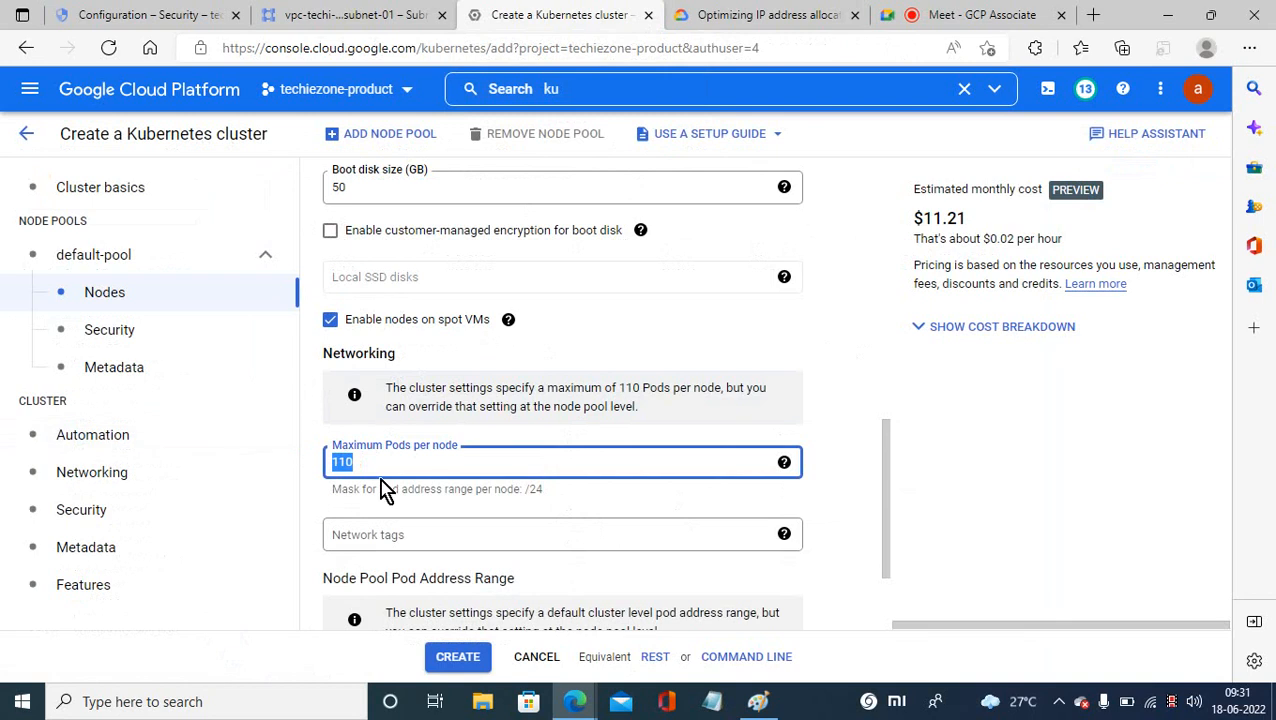
text(20)
click(561, 501)
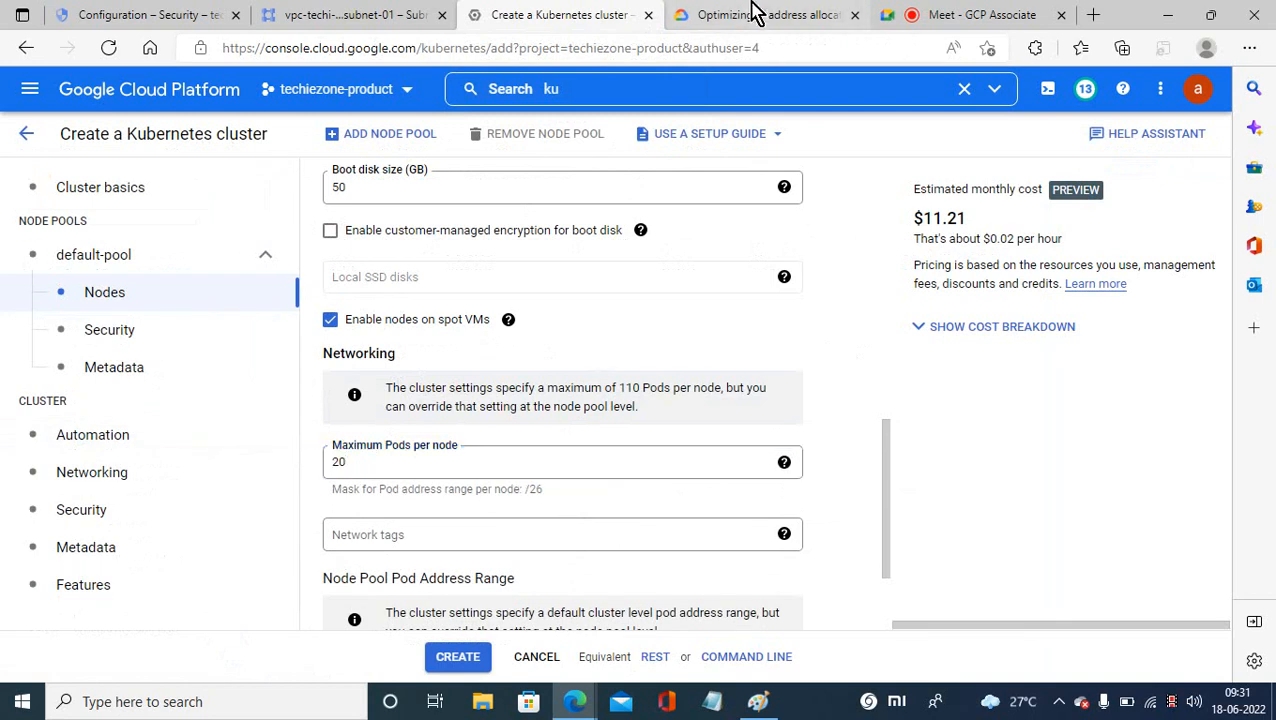
Copy the address of the Optimizing IP address allocation page and send it in the Google Meet in-call chat.
click(755, 12)
click(466, 55)
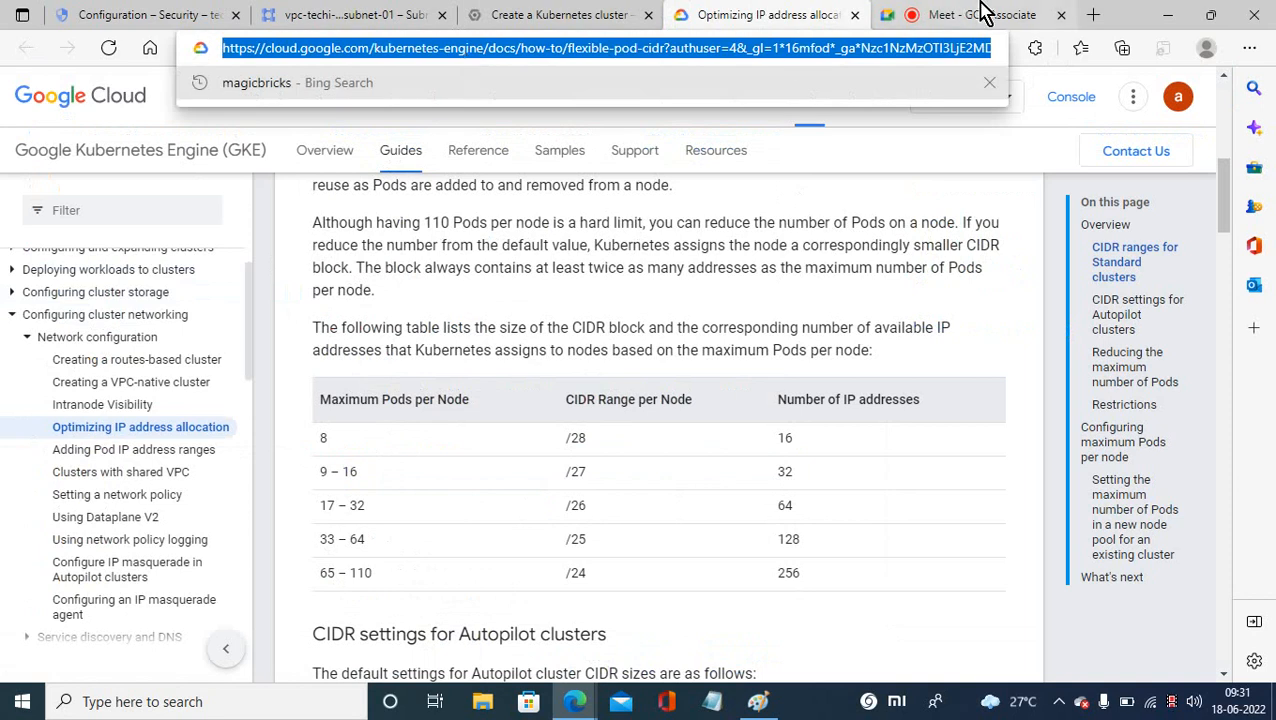
click(900, 22)
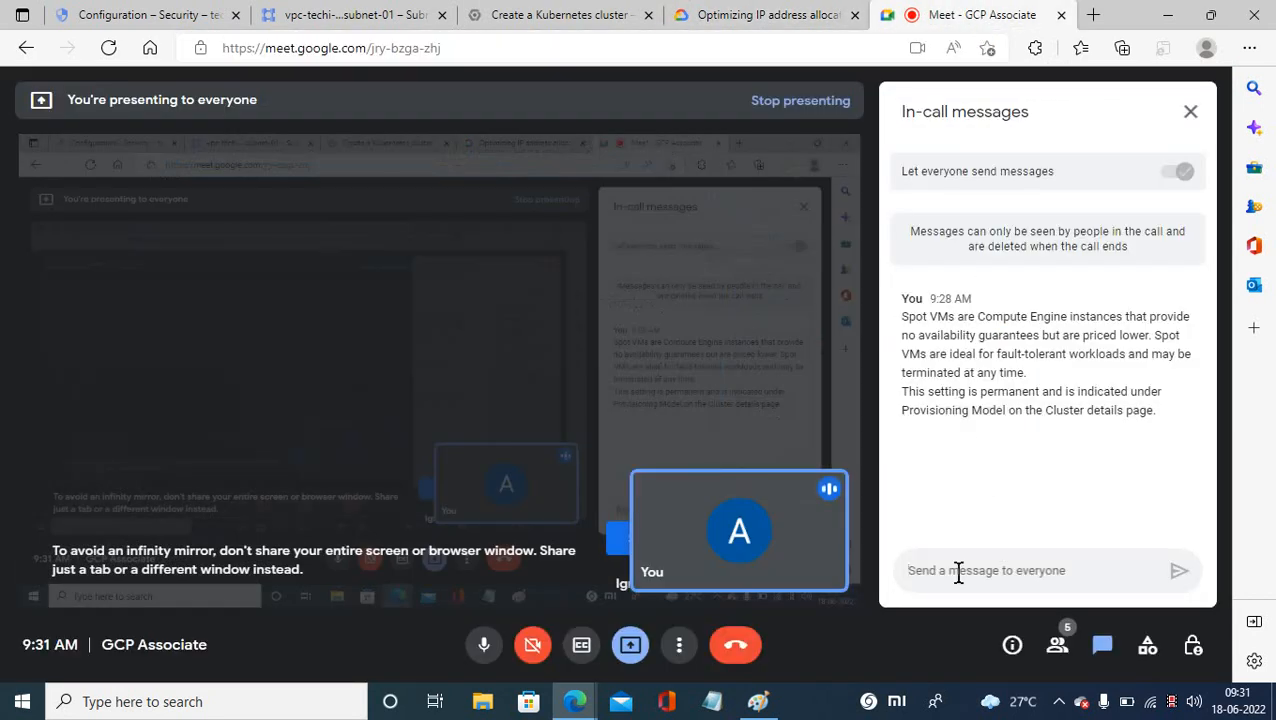
key(ctrl+v)
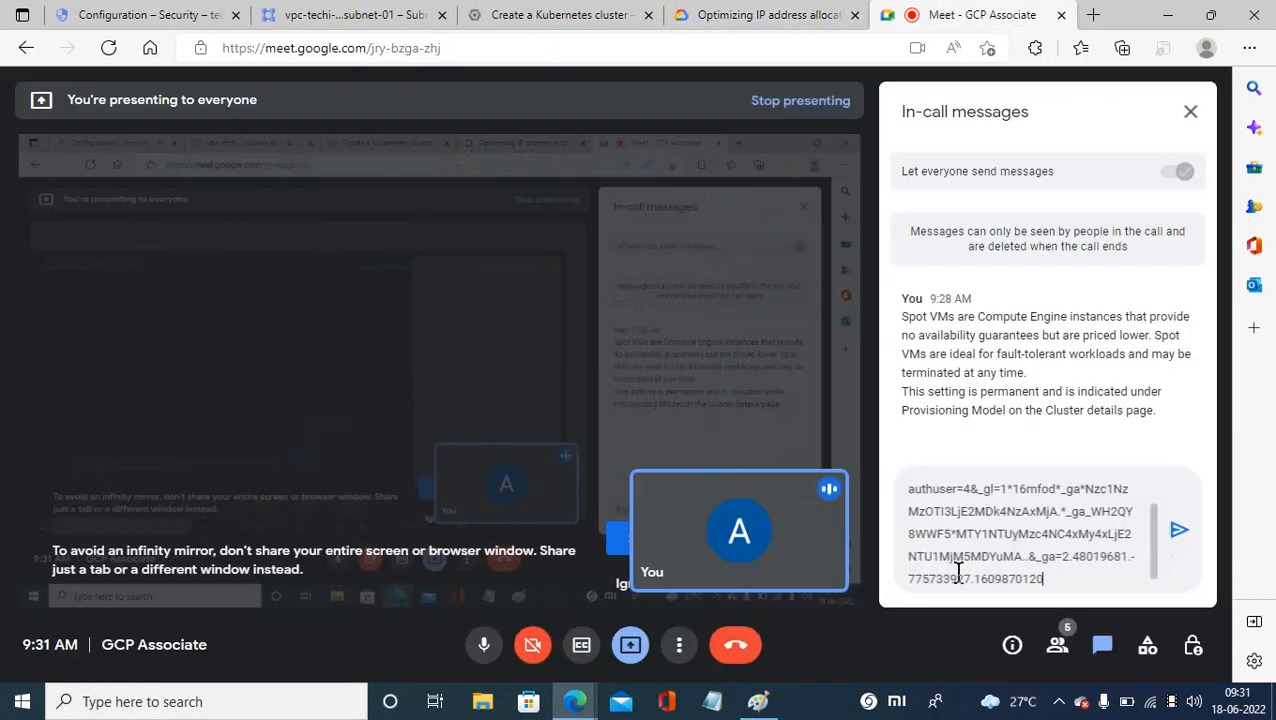
click(1177, 537)
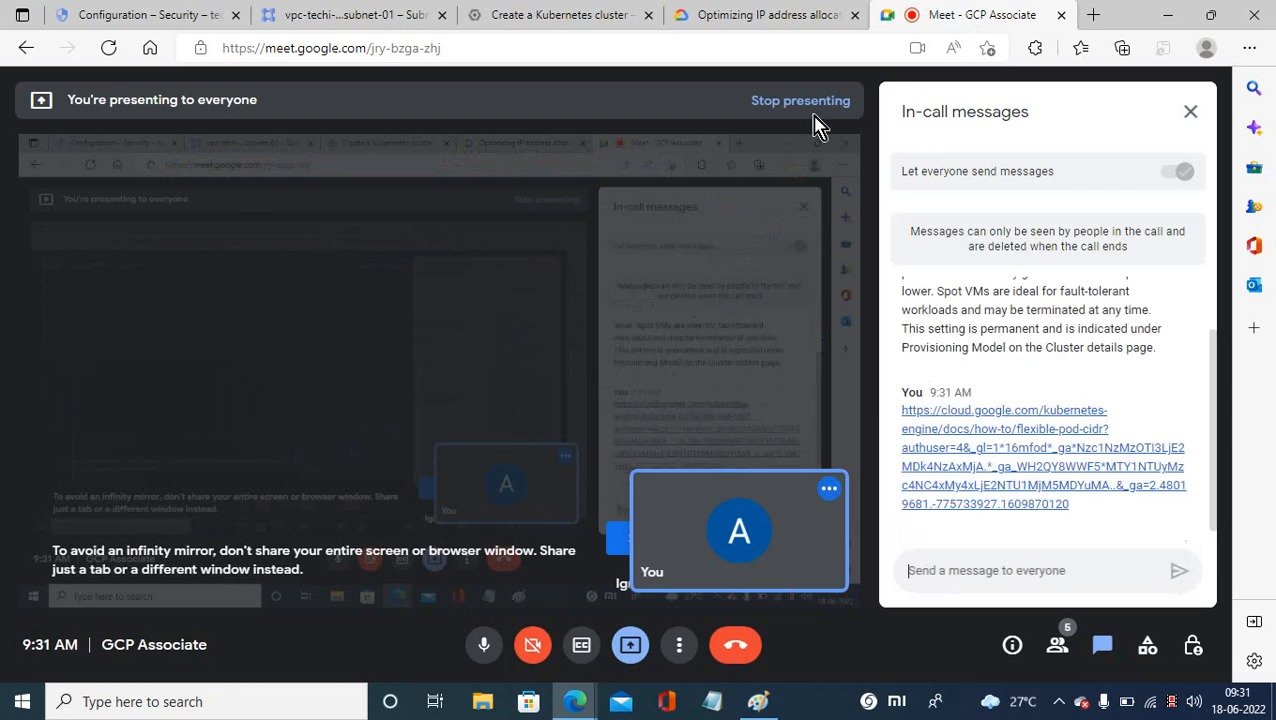
Return to the cluster form and enter iapfw as the network tag for the default pool's nodes.
click(707, 20)
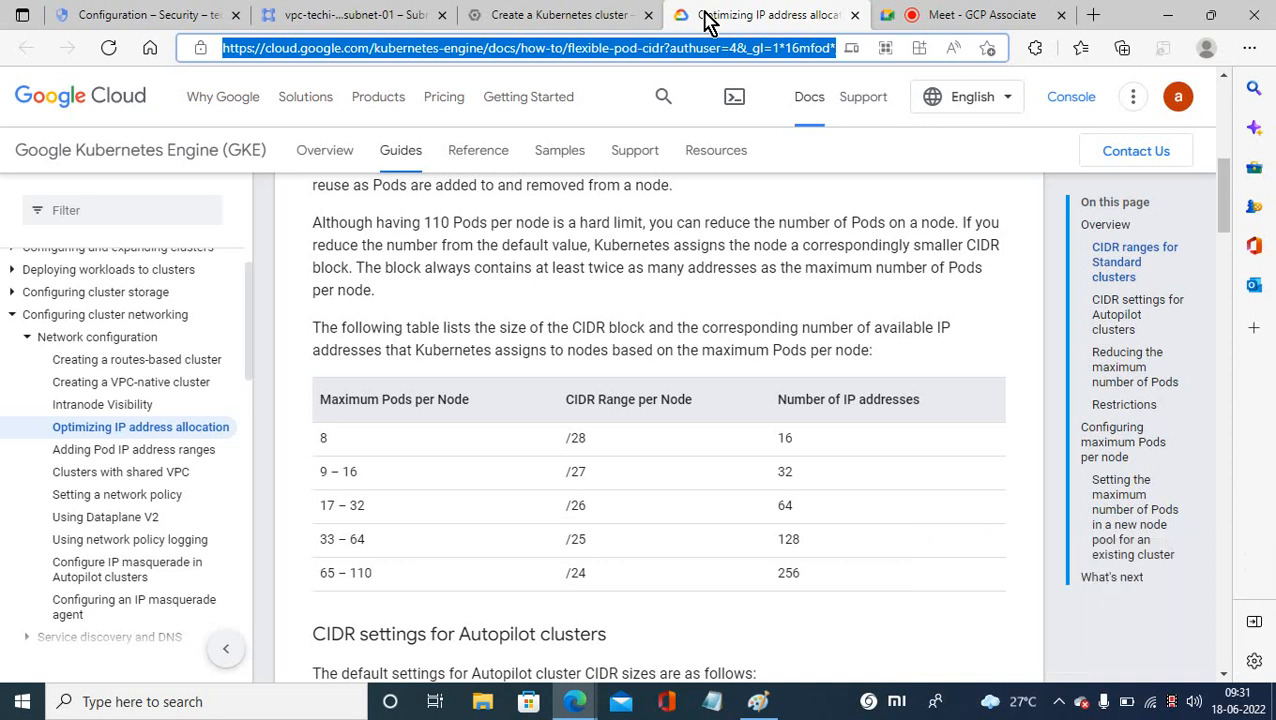
click(524, 18)
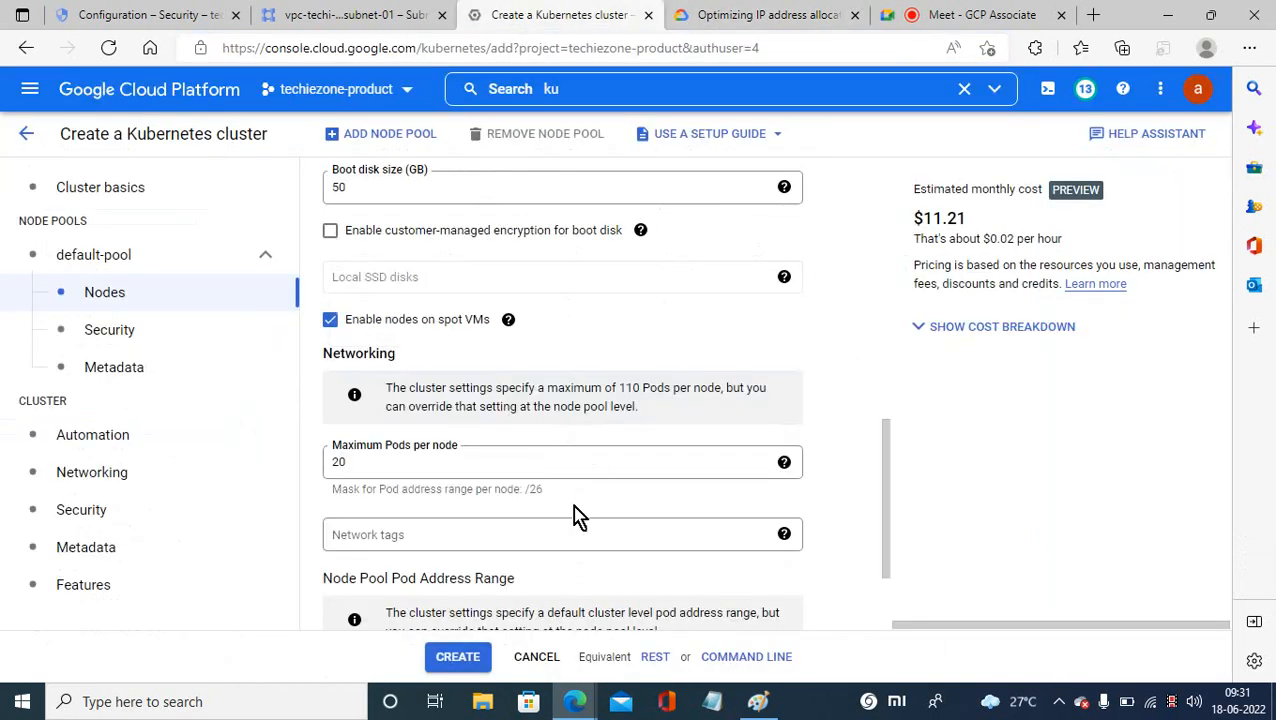
click(415, 536)
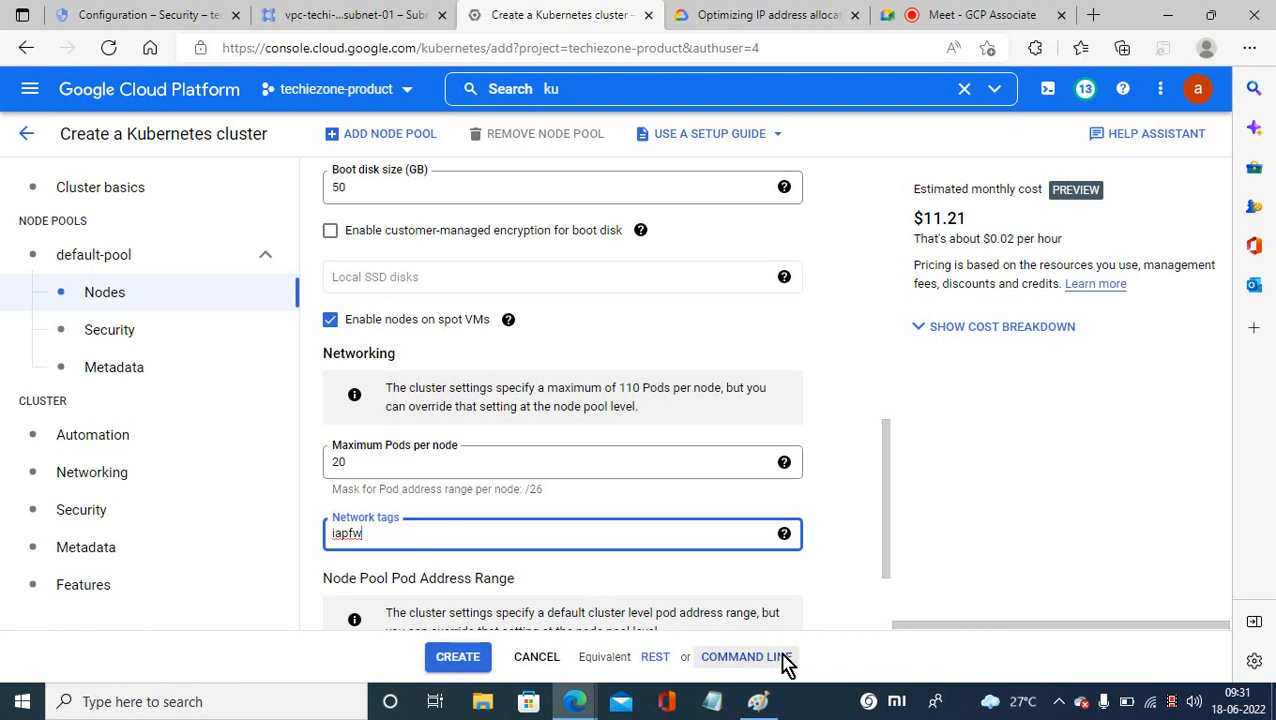
Check the subnet's pod range and choose pod (192.168.0.64/26) as the node pool's Pod secondary CIDR range.
drag(893, 481, 889, 527)
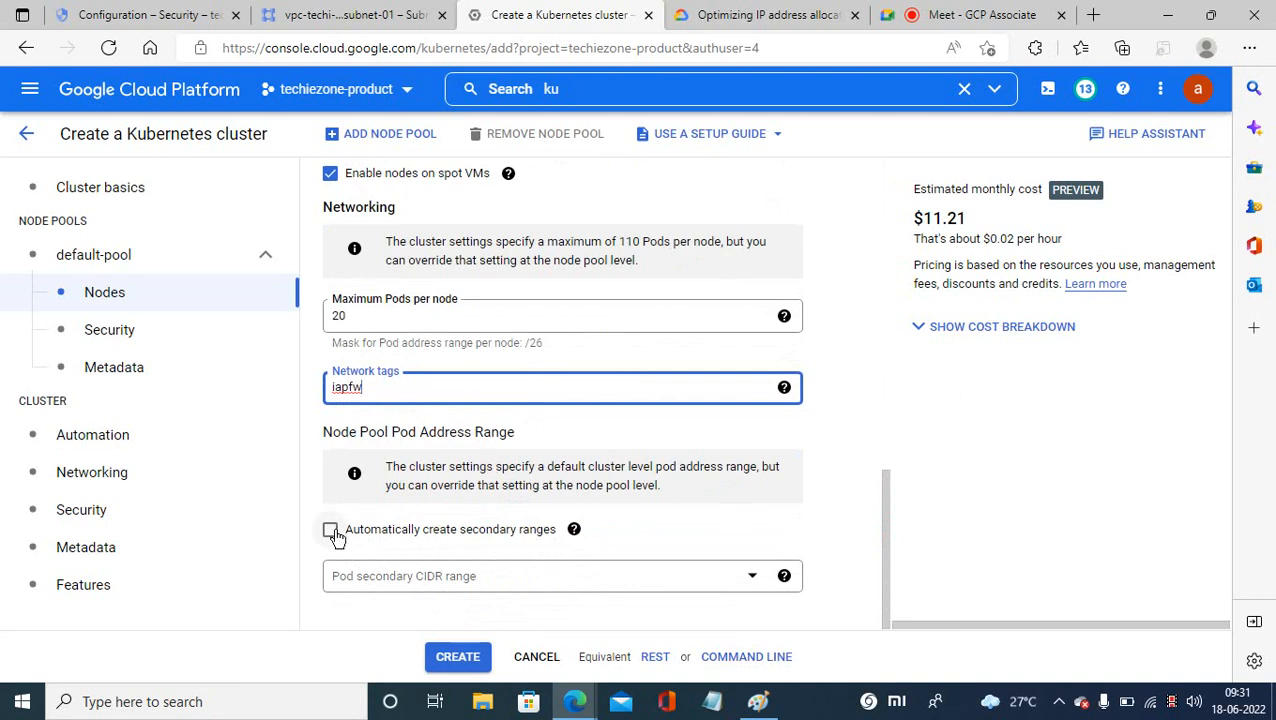
click(753, 580)
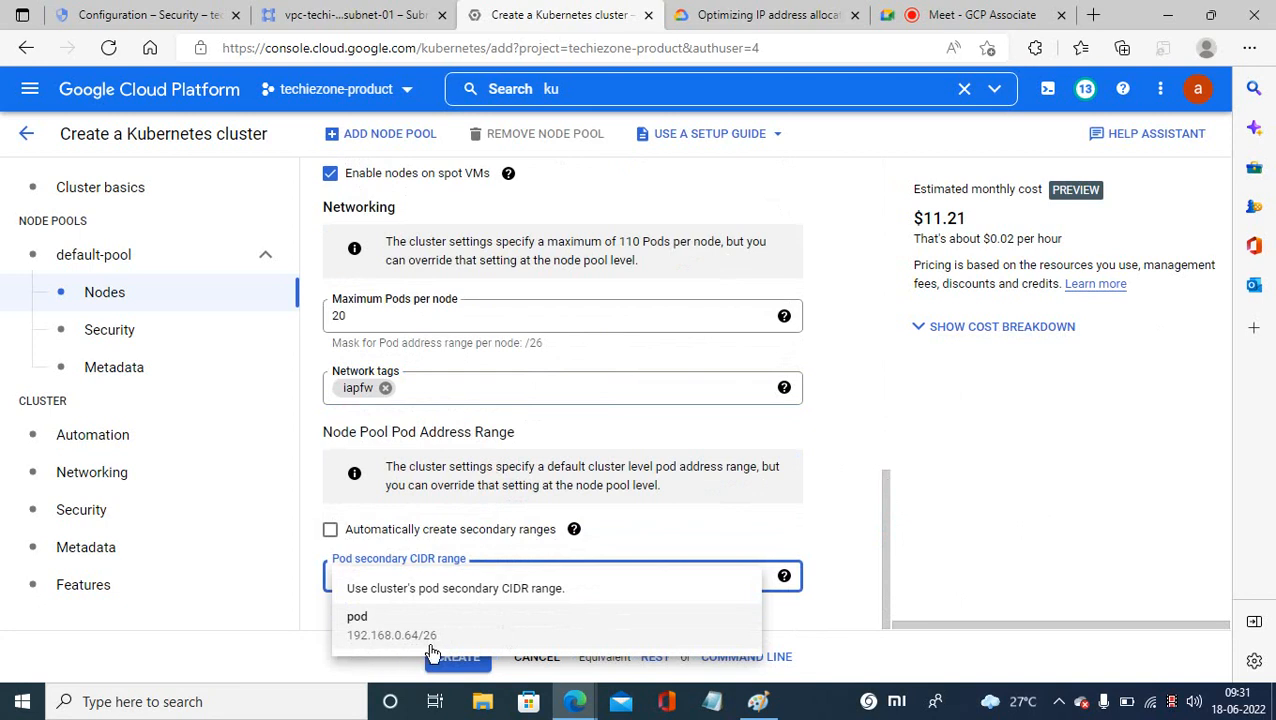
click(389, 15)
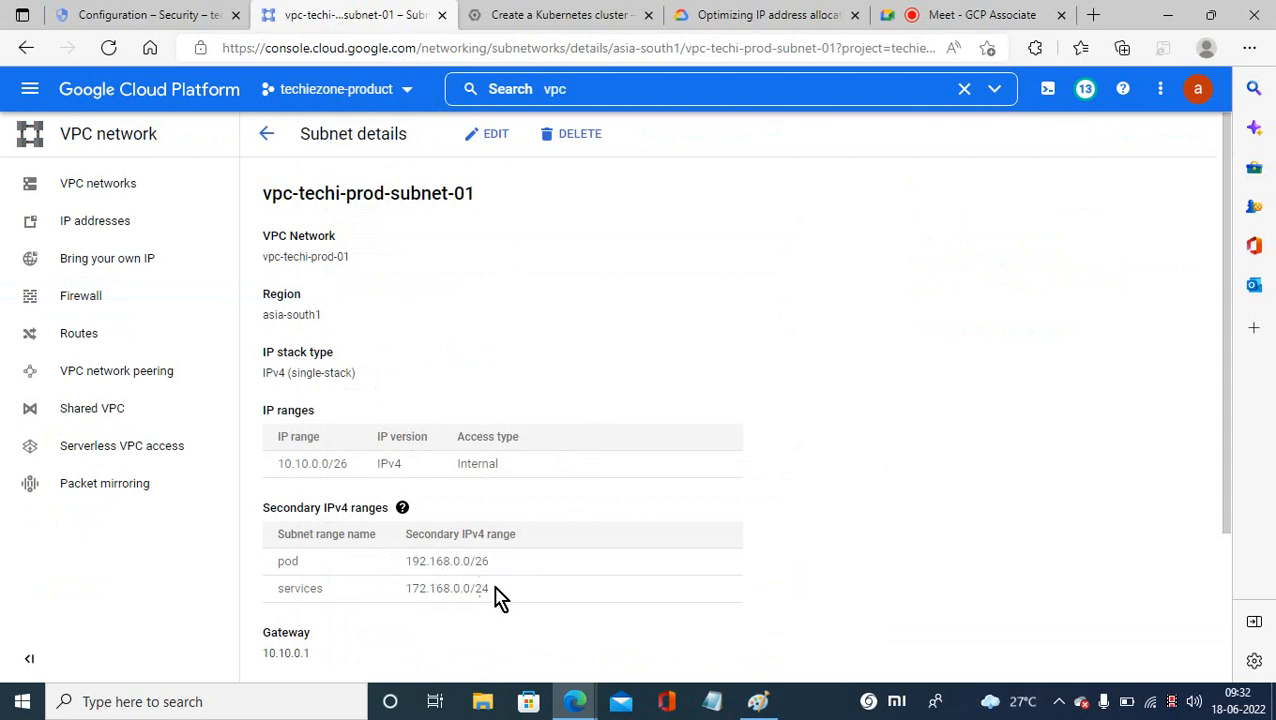
drag(505, 570, 282, 578)
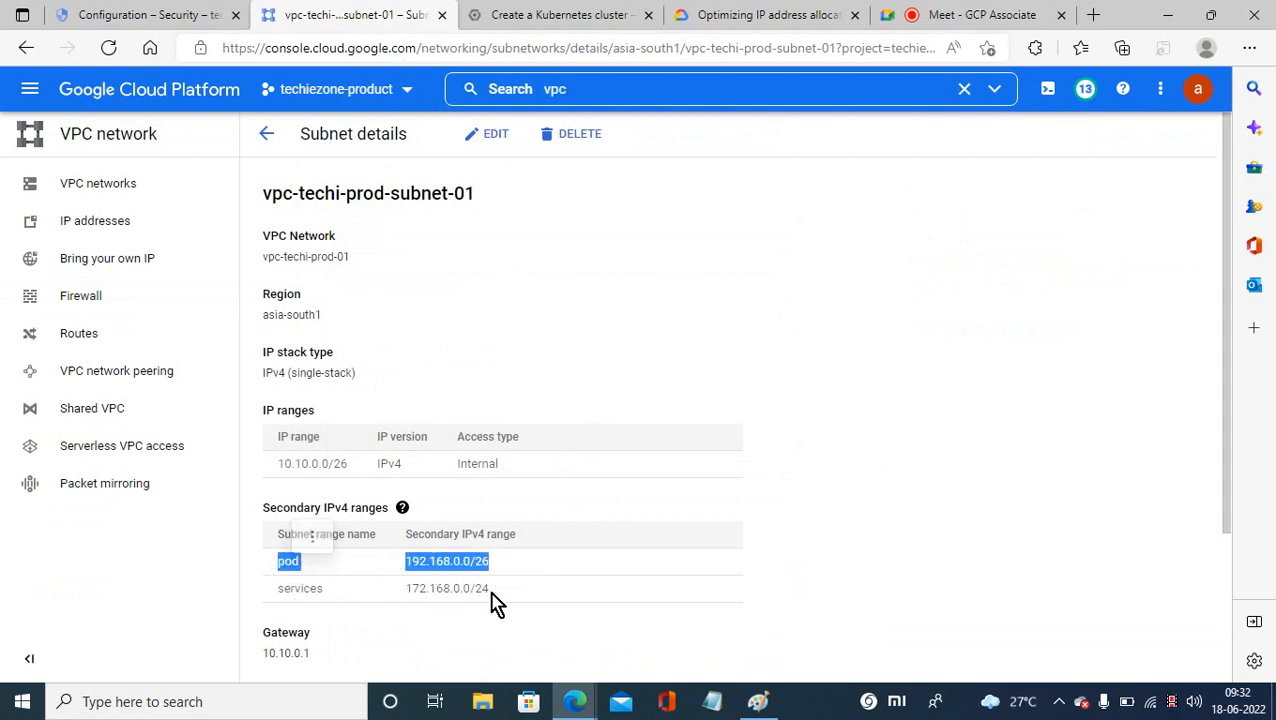
click(543, 15)
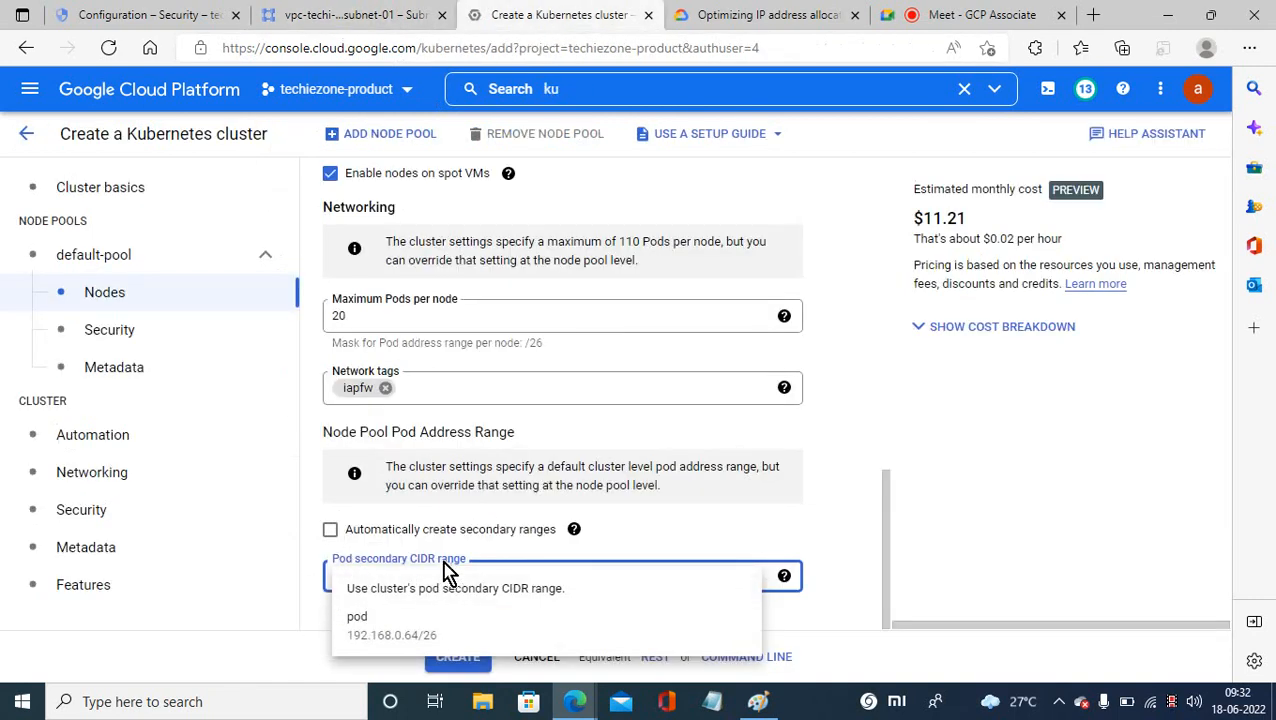
click(369, 640)
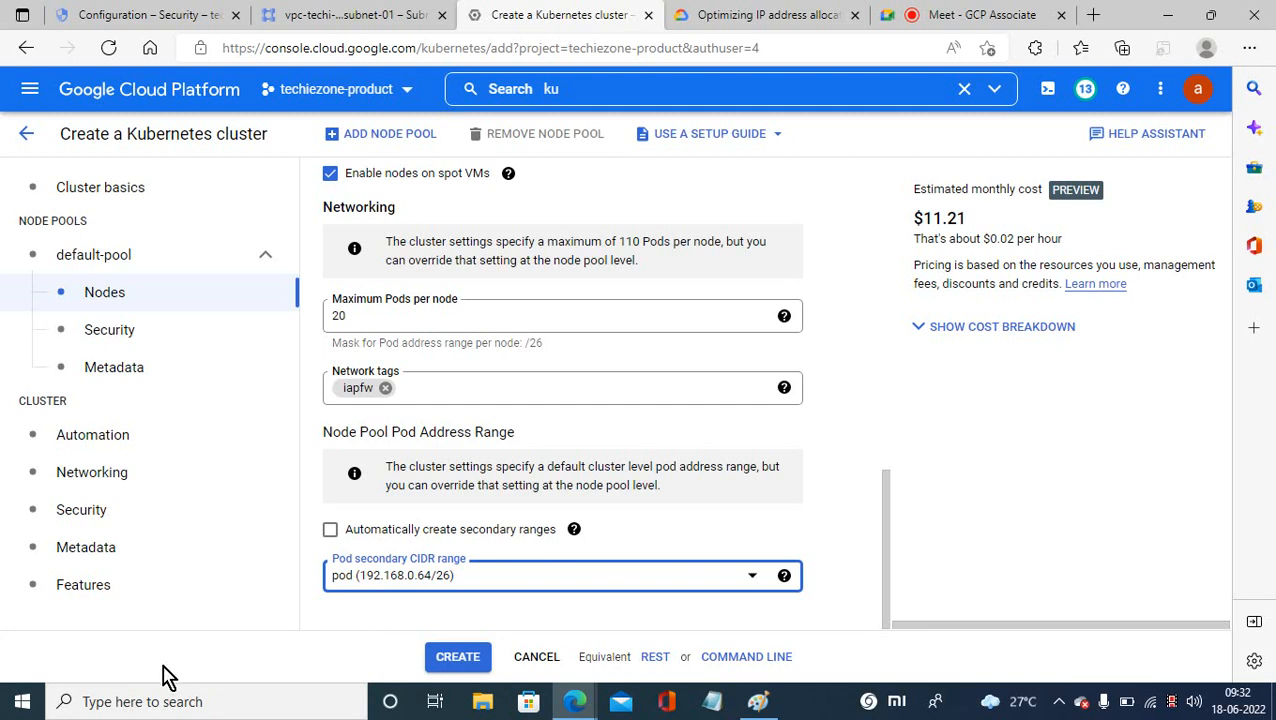
Review the default pool's node security settings and select the Compute Engine default service account.
click(110, 333)
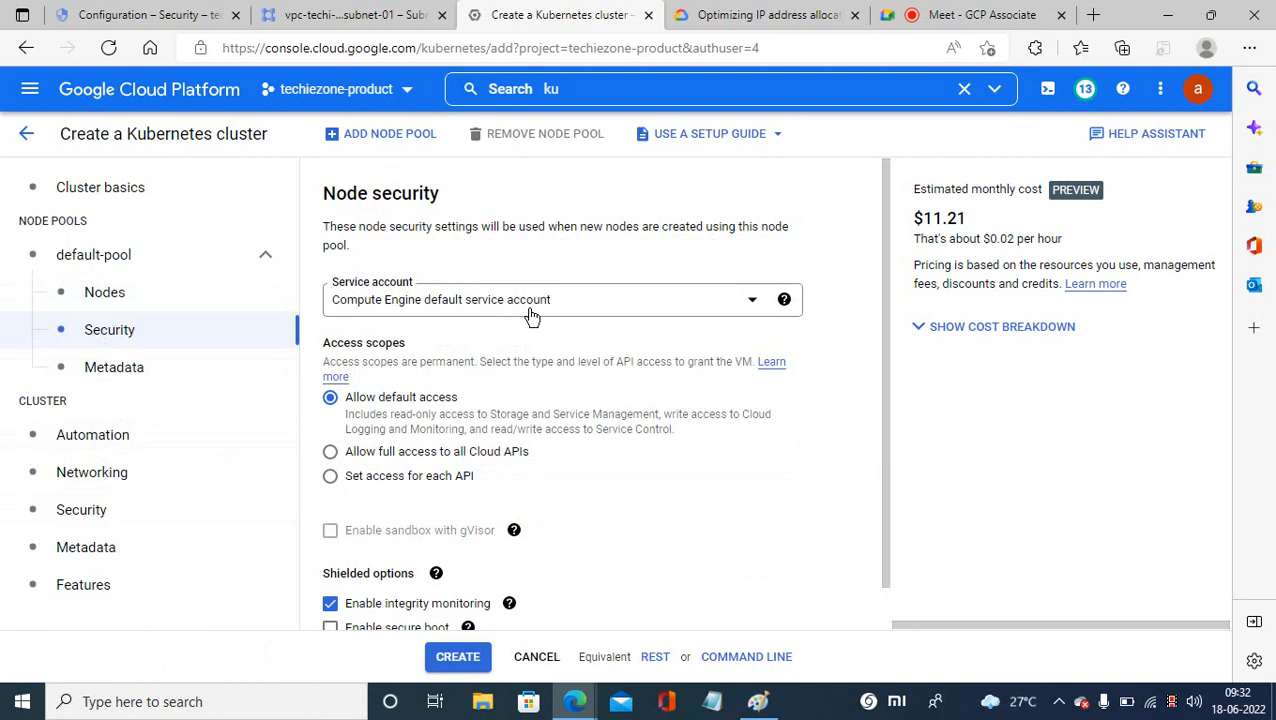
drag(890, 325, 872, 420)
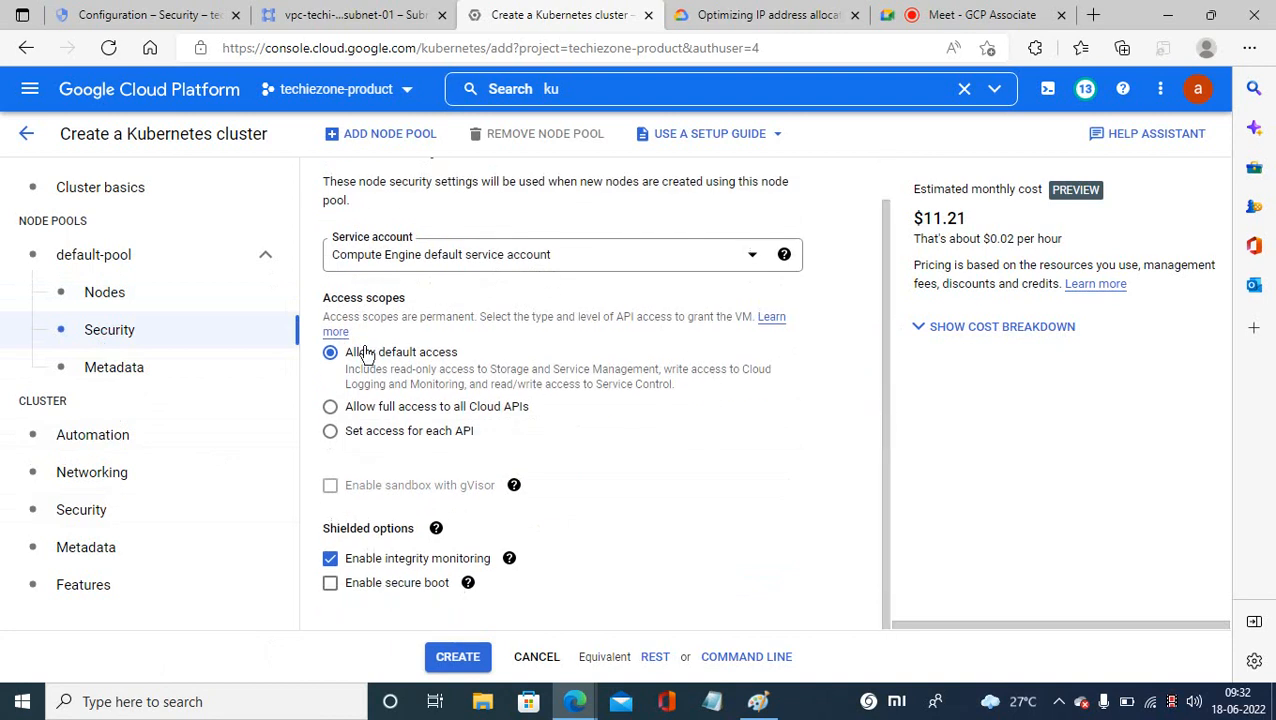
click(465, 266)
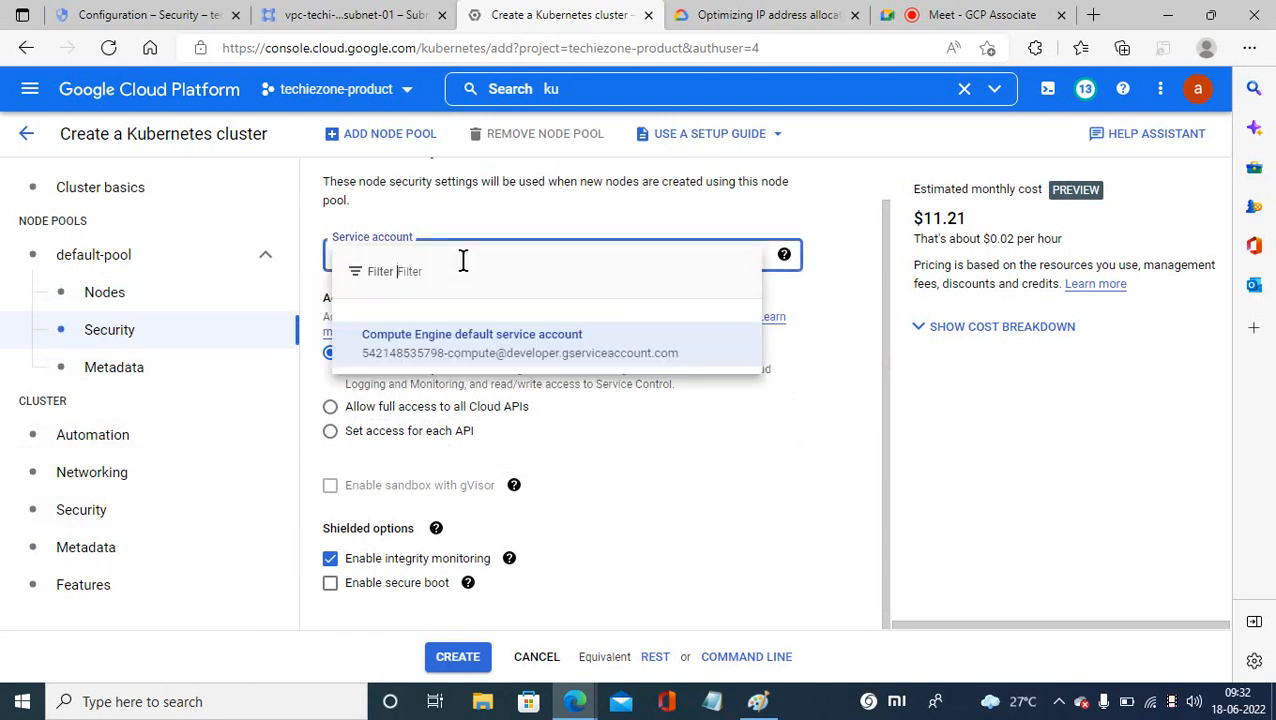
click(519, 364)
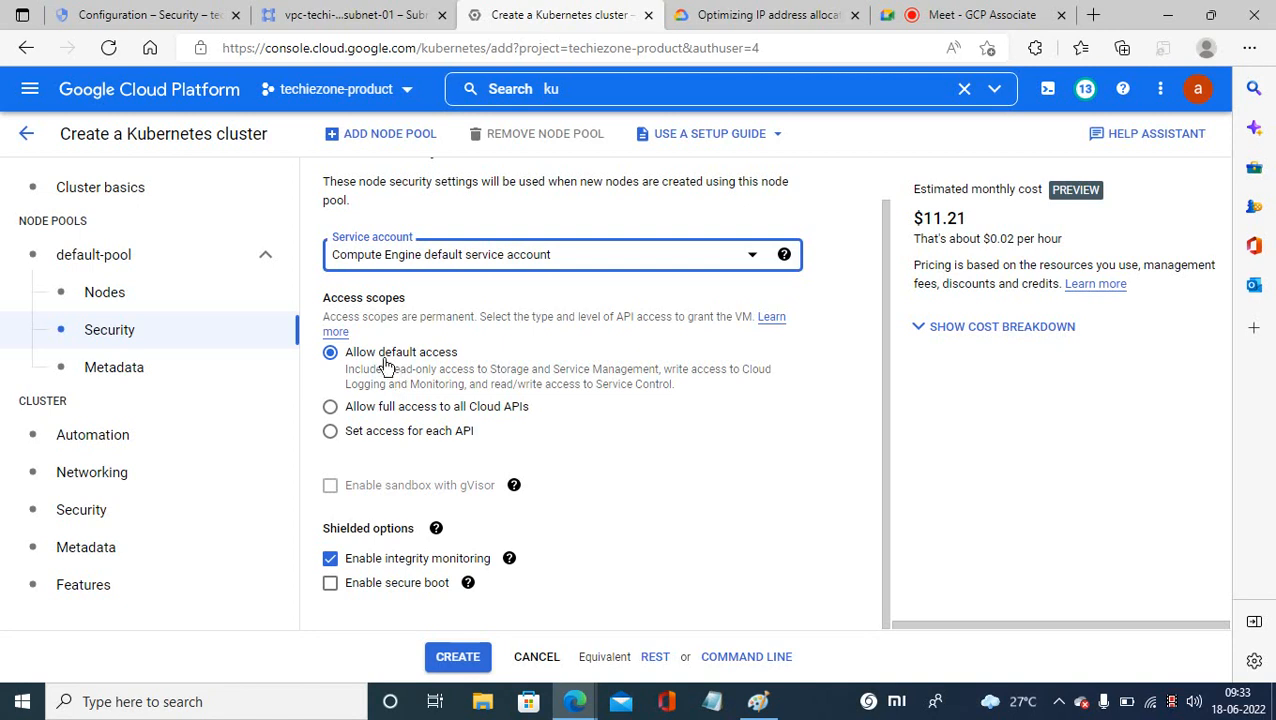
Switch to the firewall Configuration tab, search the console for iam and open the IAM & Admin page.
click(155, 22)
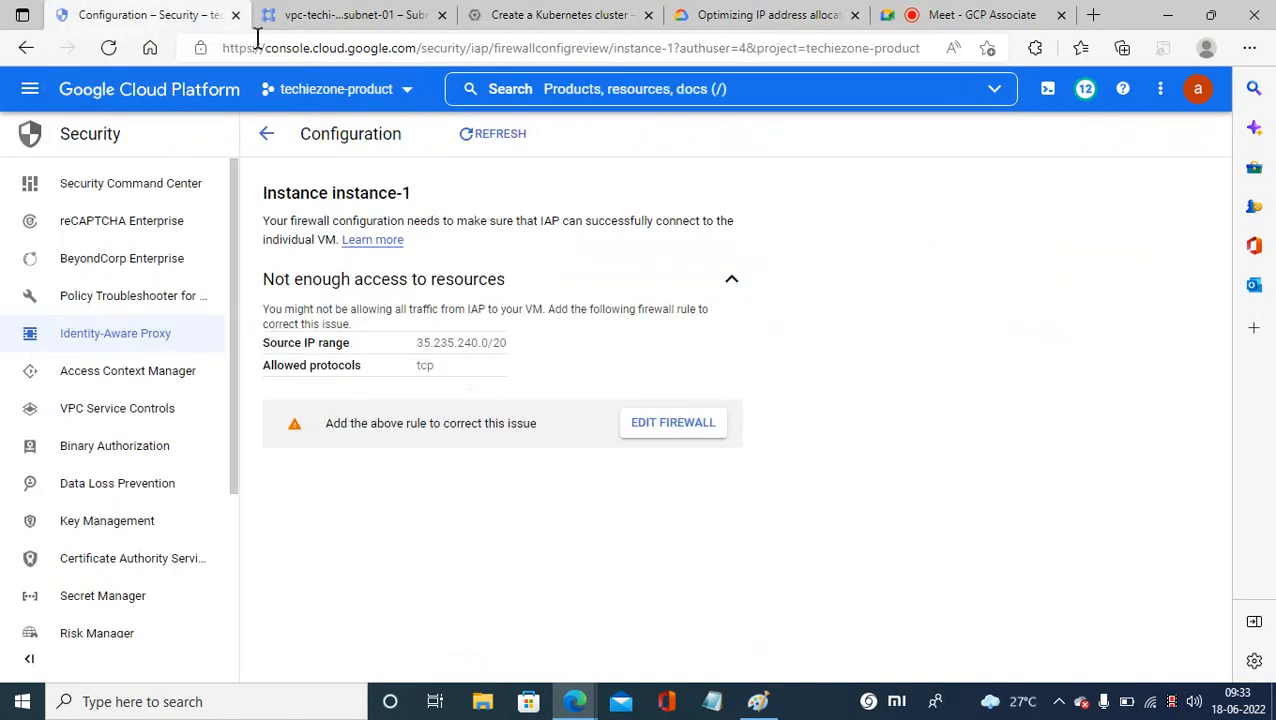
click(568, 88)
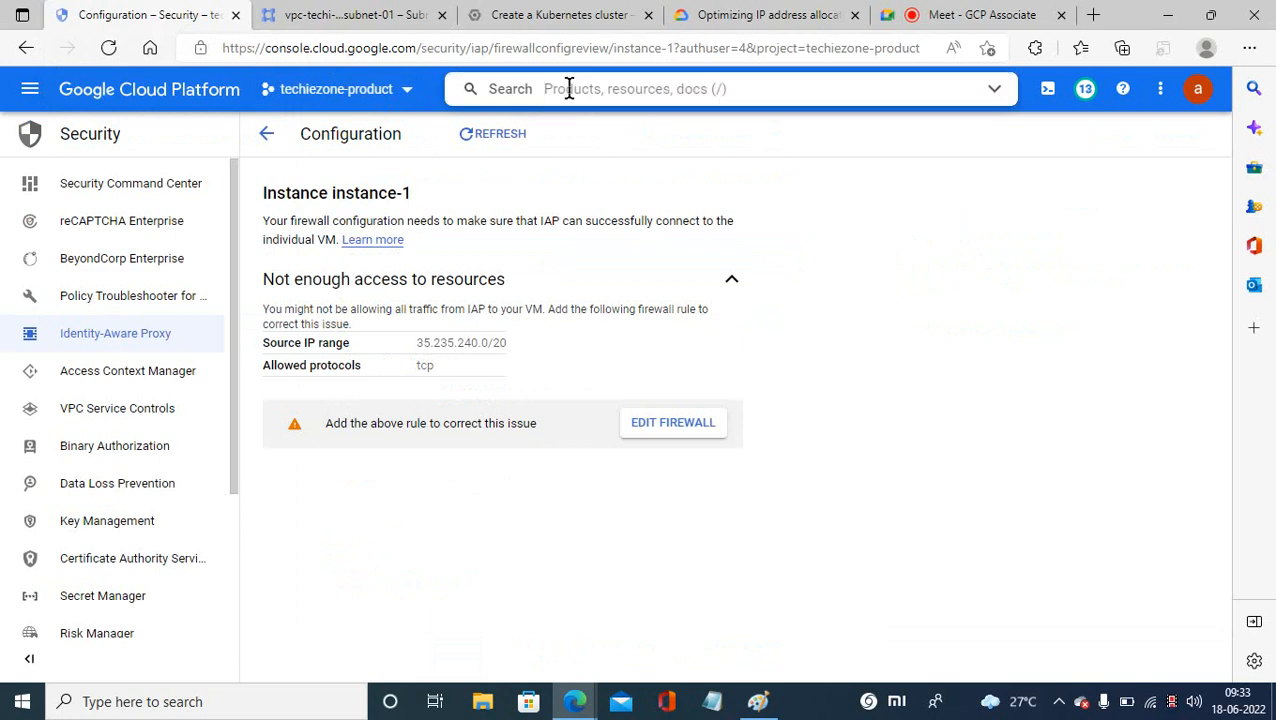
text(iam)
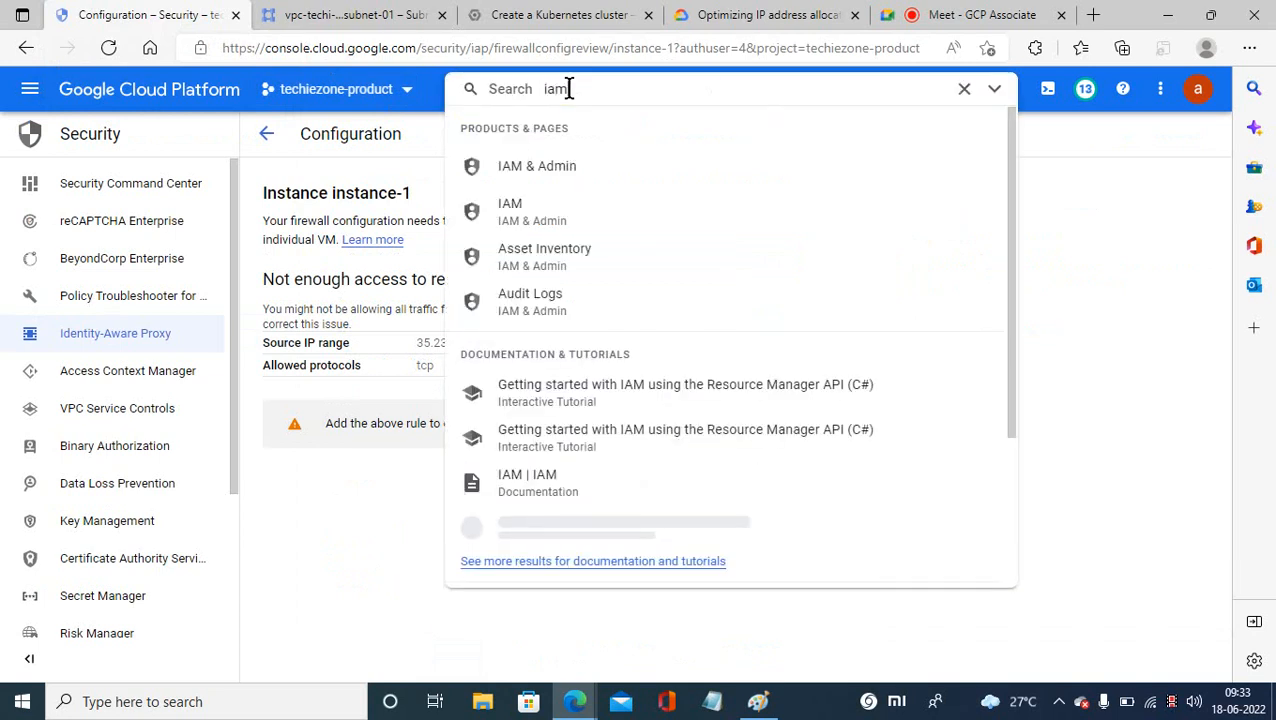
key(Return)
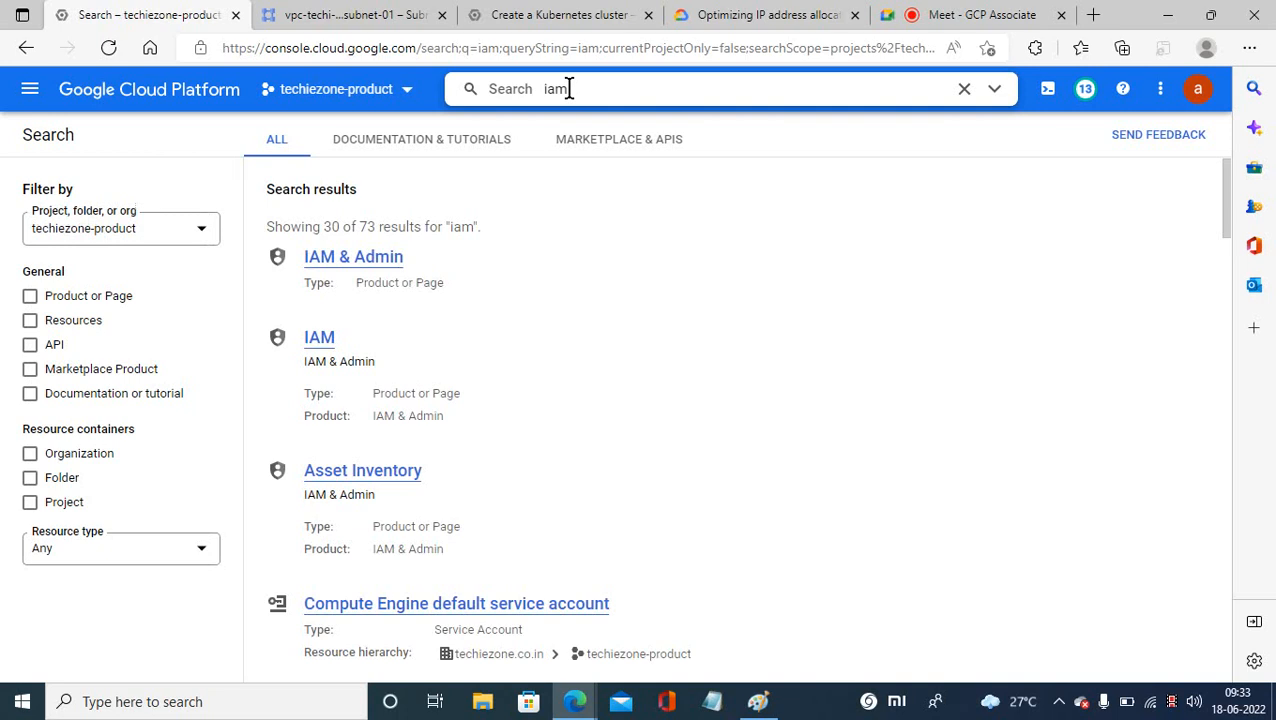
click(353, 257)
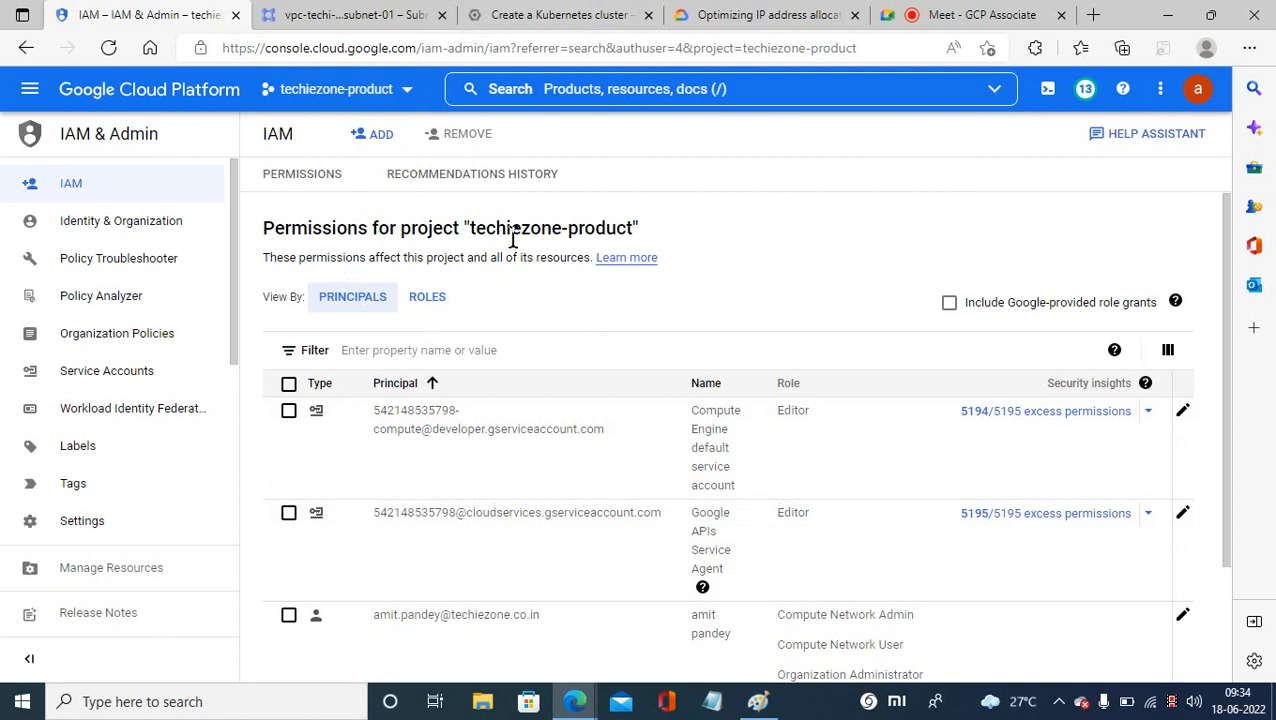
click(379, 140)
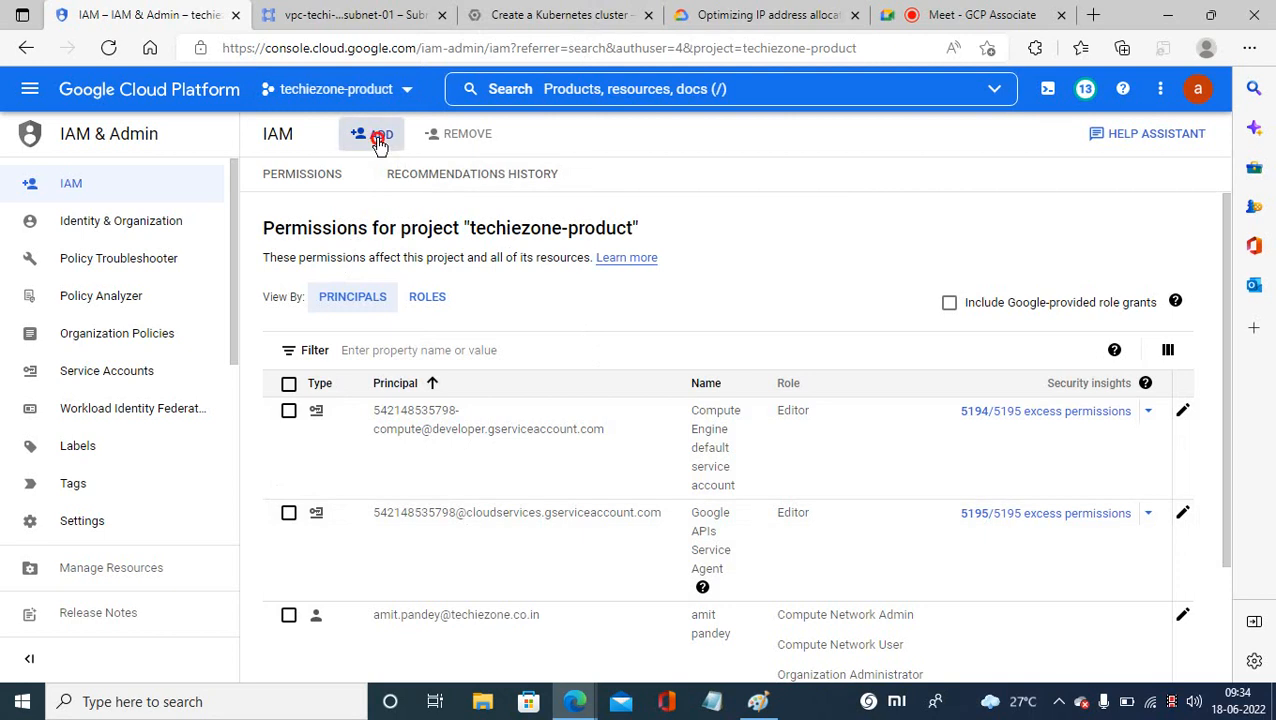
click(376, 146)
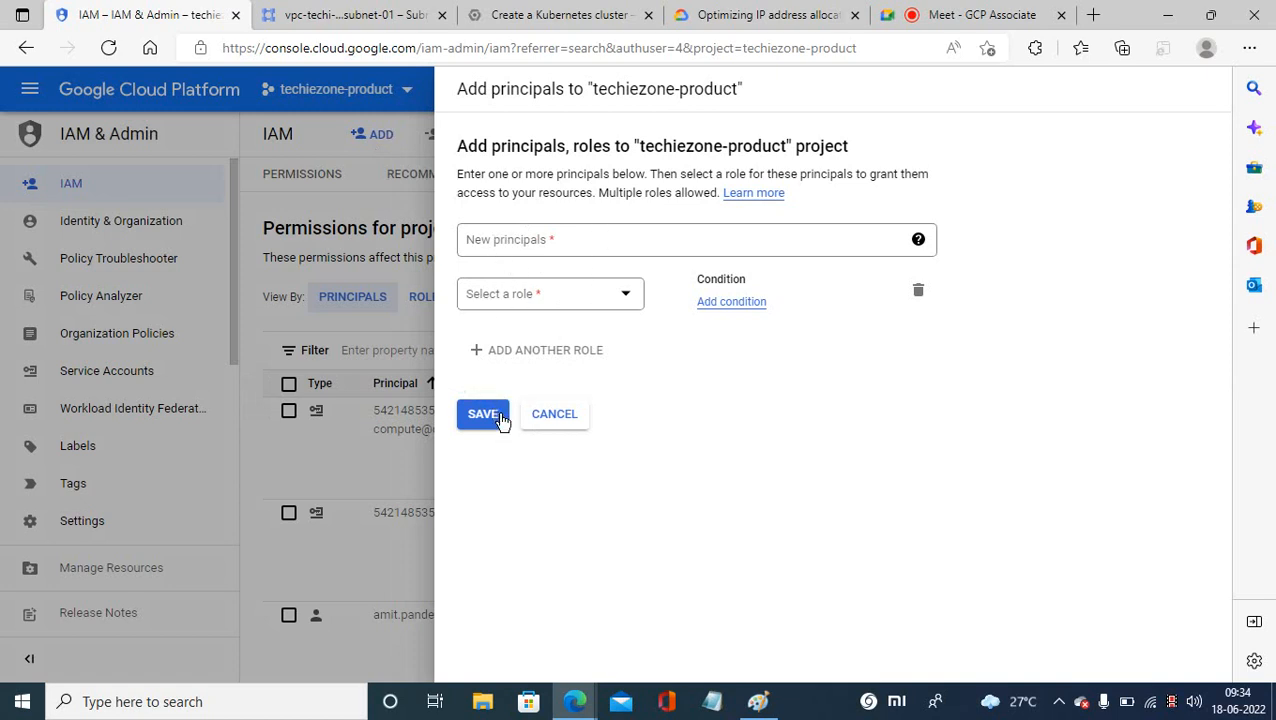
click(549, 423)
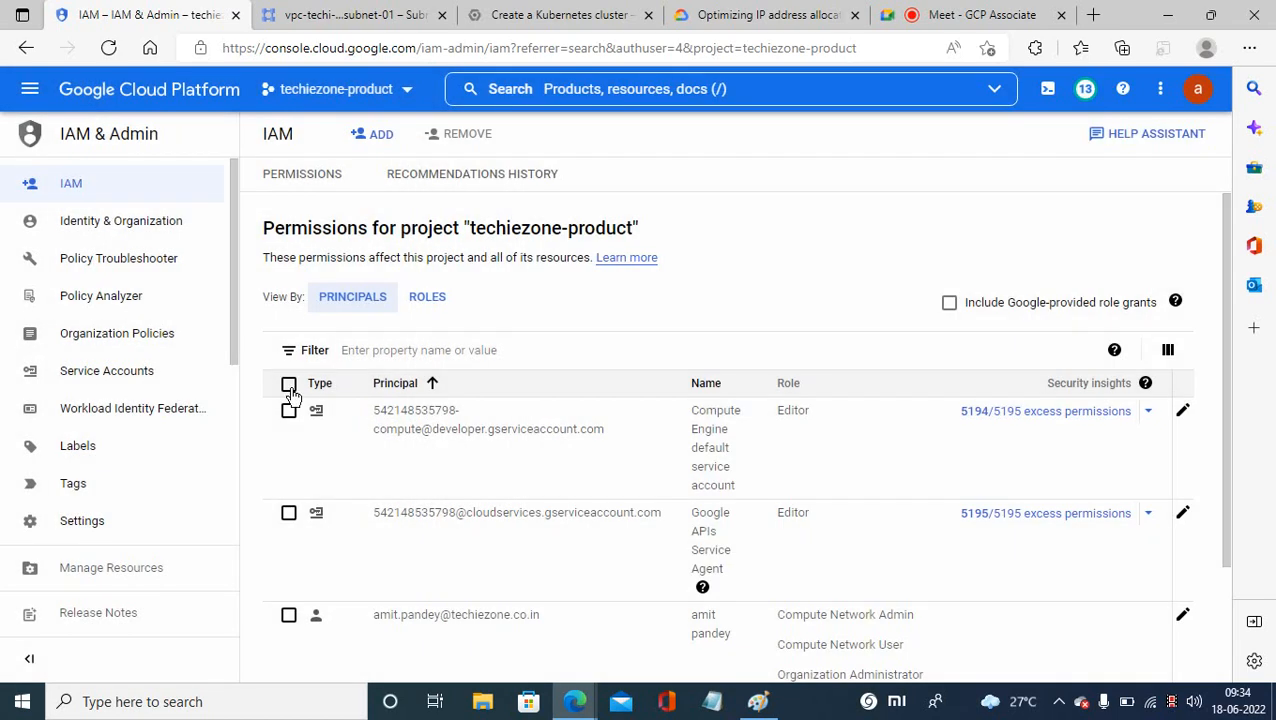
Create a service account named gke-sa in the techiezone-product project.
click(108, 372)
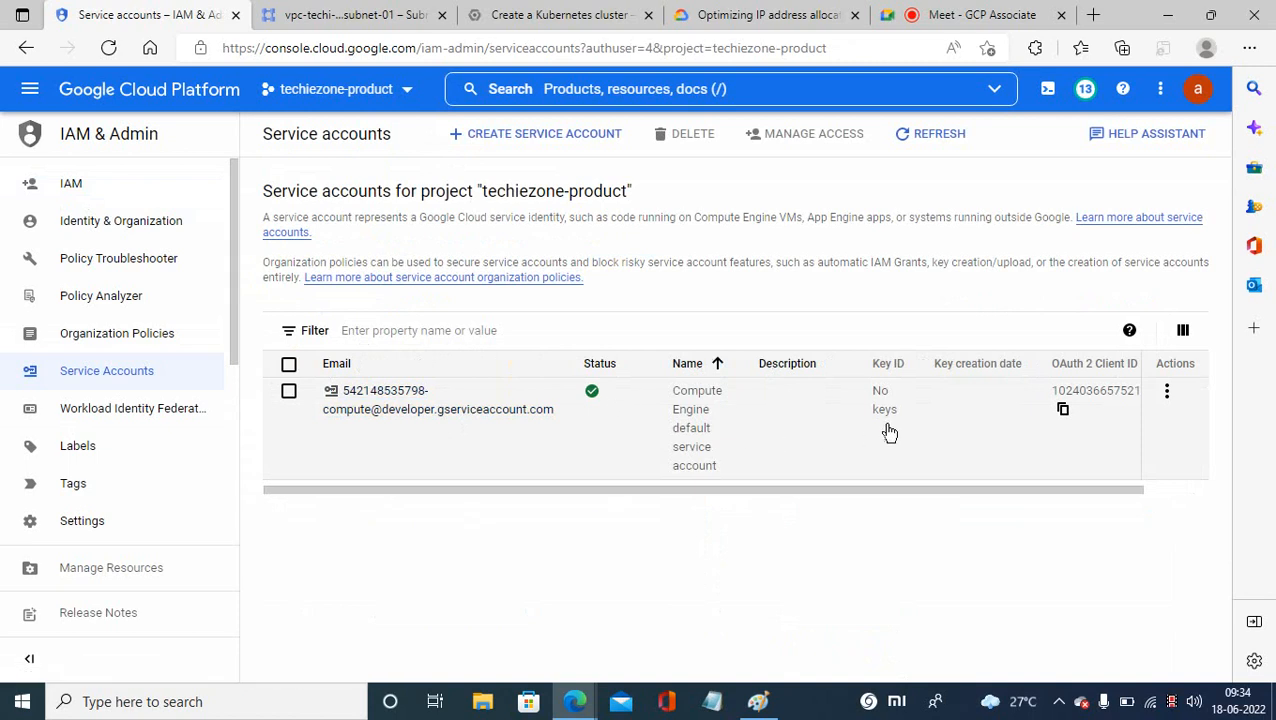
click(501, 143)
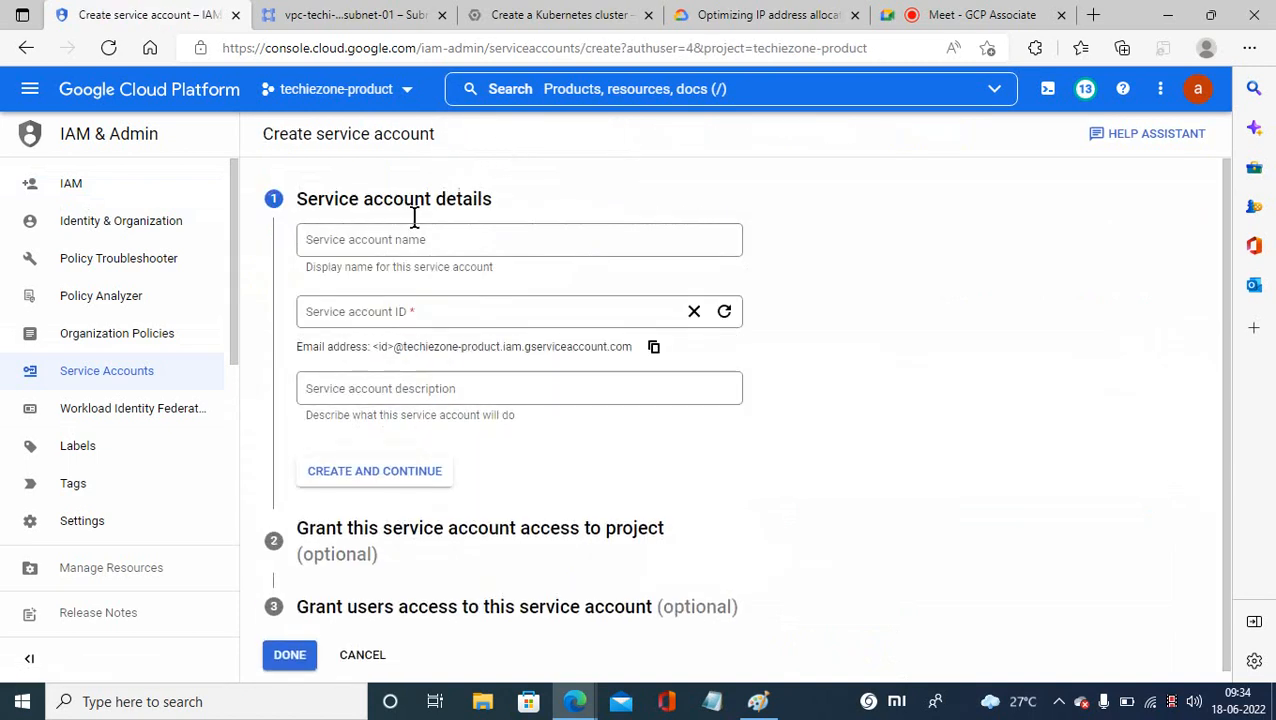
click(395, 239)
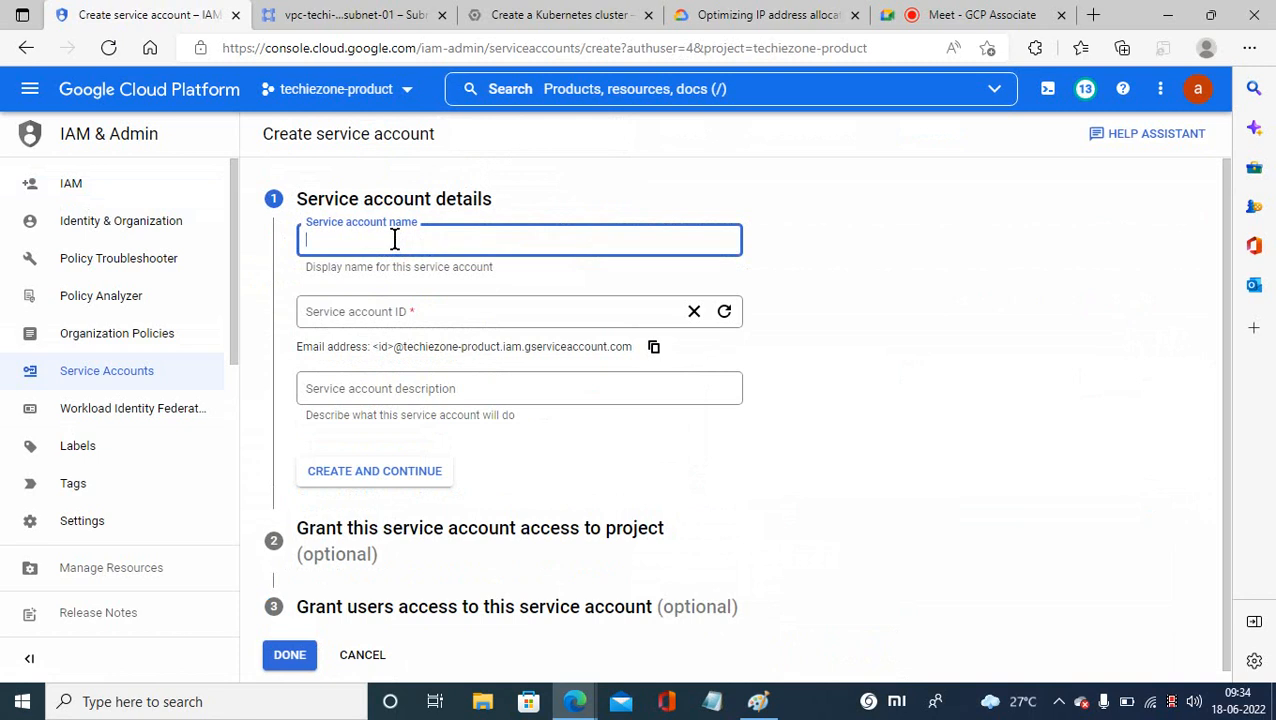
text(ku)
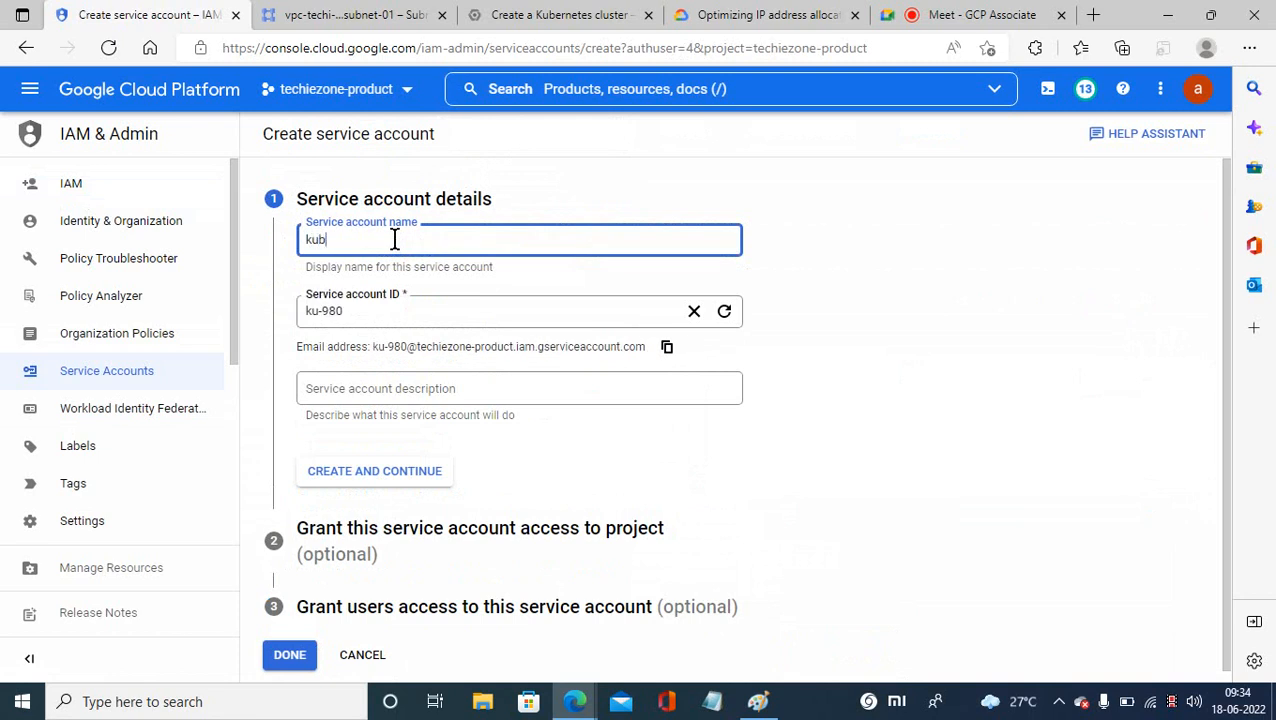
text(b)
key(BackSpace)
key(BackSpace)
key(BackSpace)
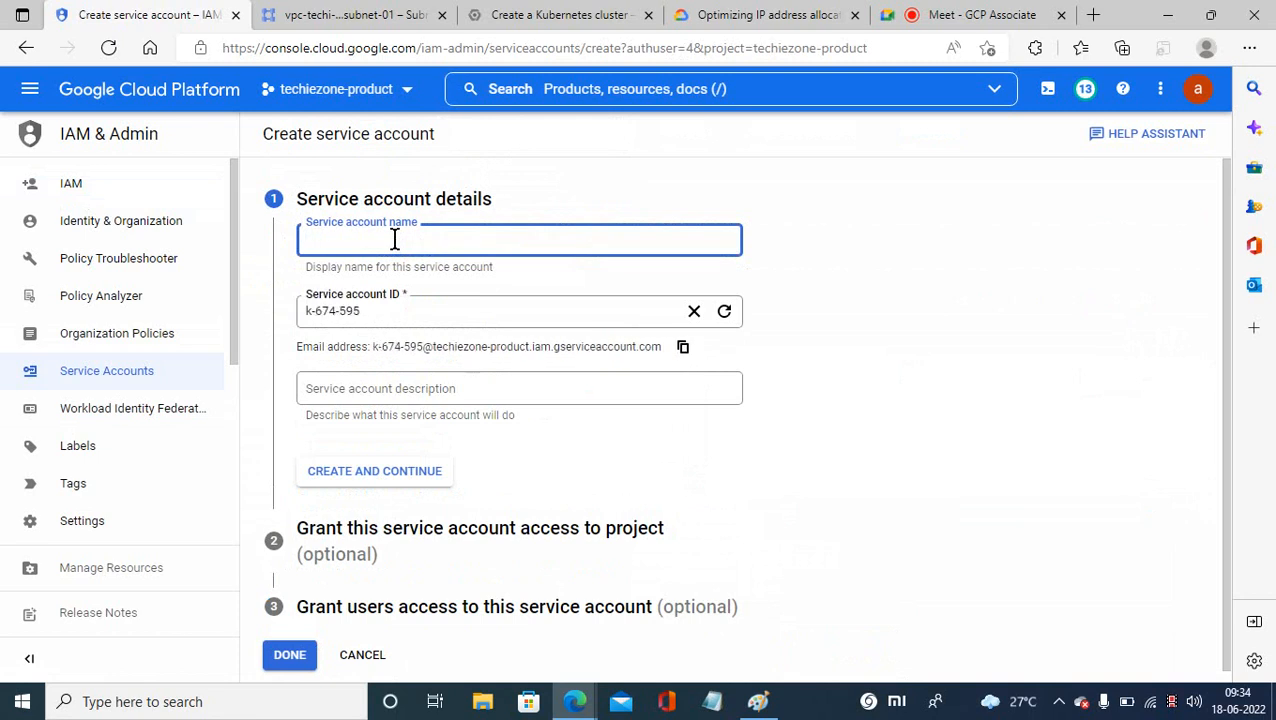
text(gke-sa)
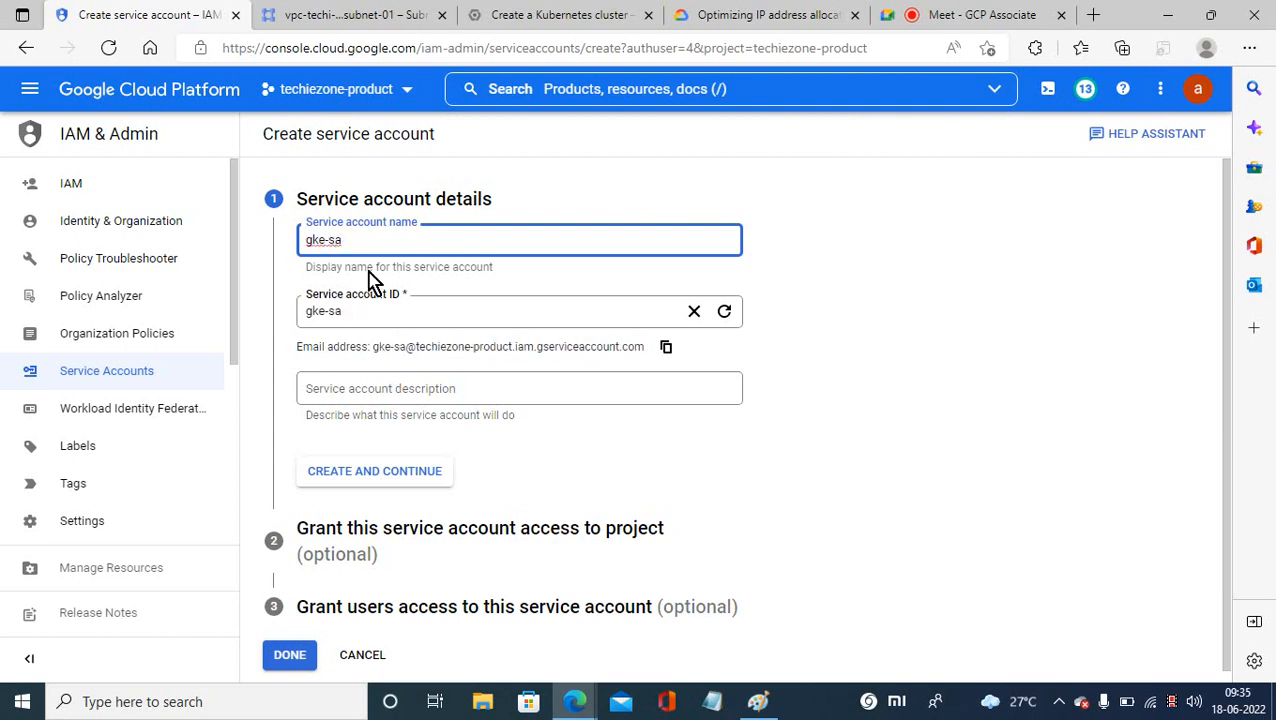
click(356, 482)
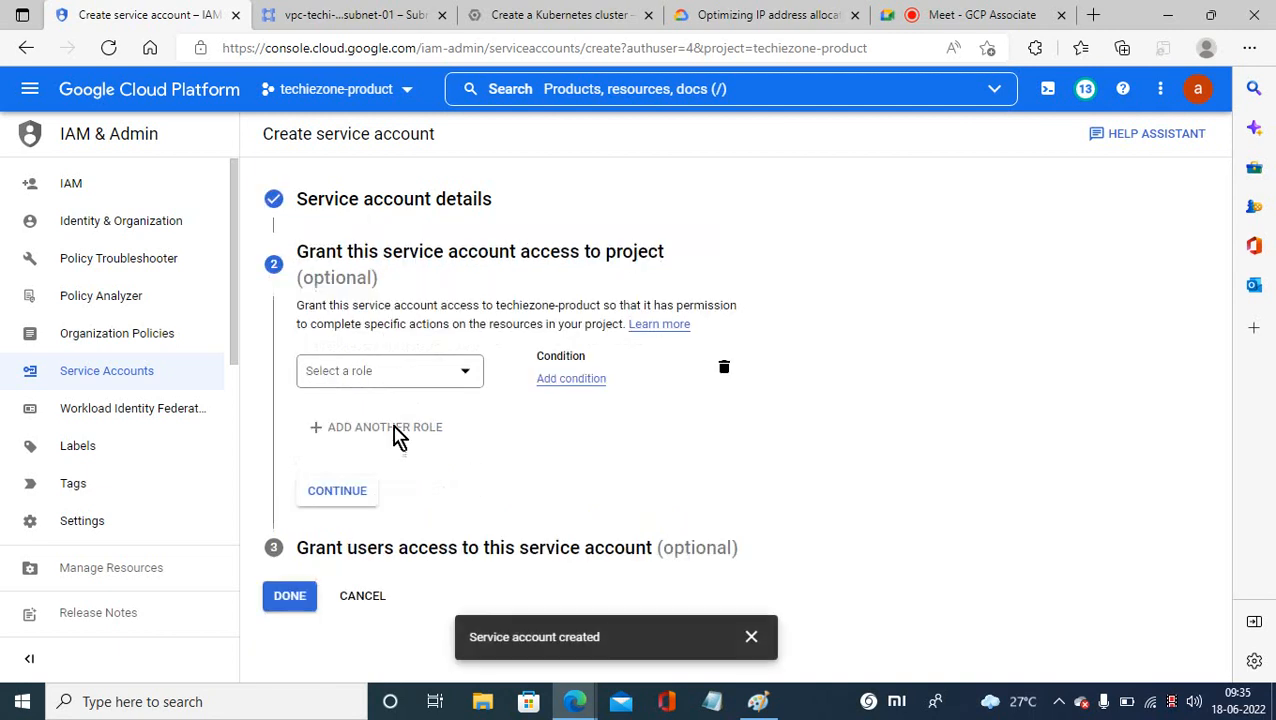
Grant the gke-sa service account the Kubernetes Engine Cluster Admin role on the project.
click(375, 376)
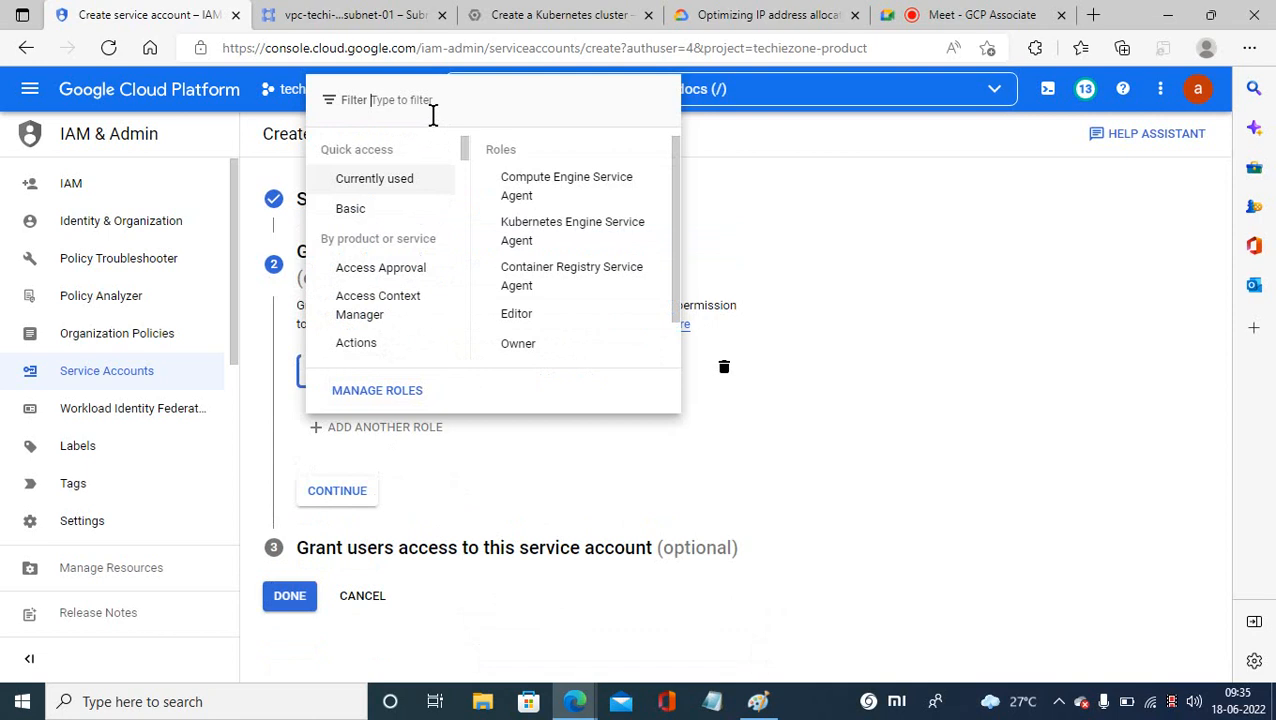
text(kuber)
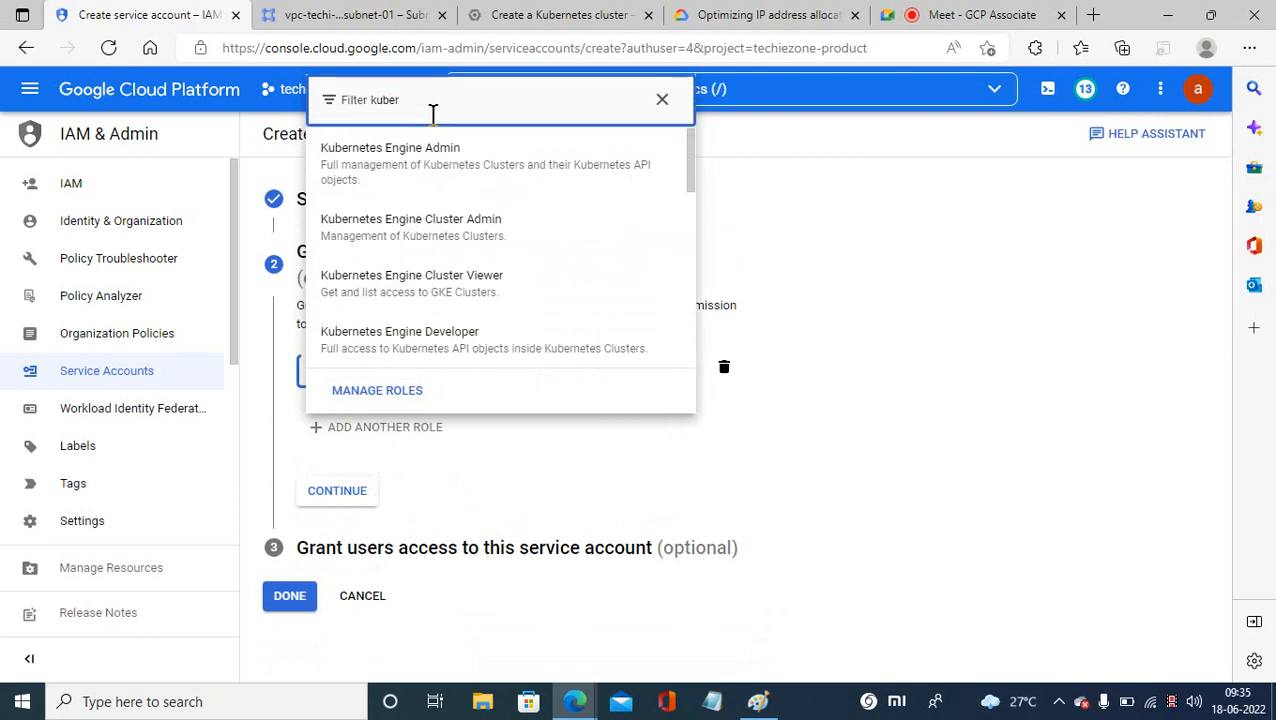
click(420, 238)
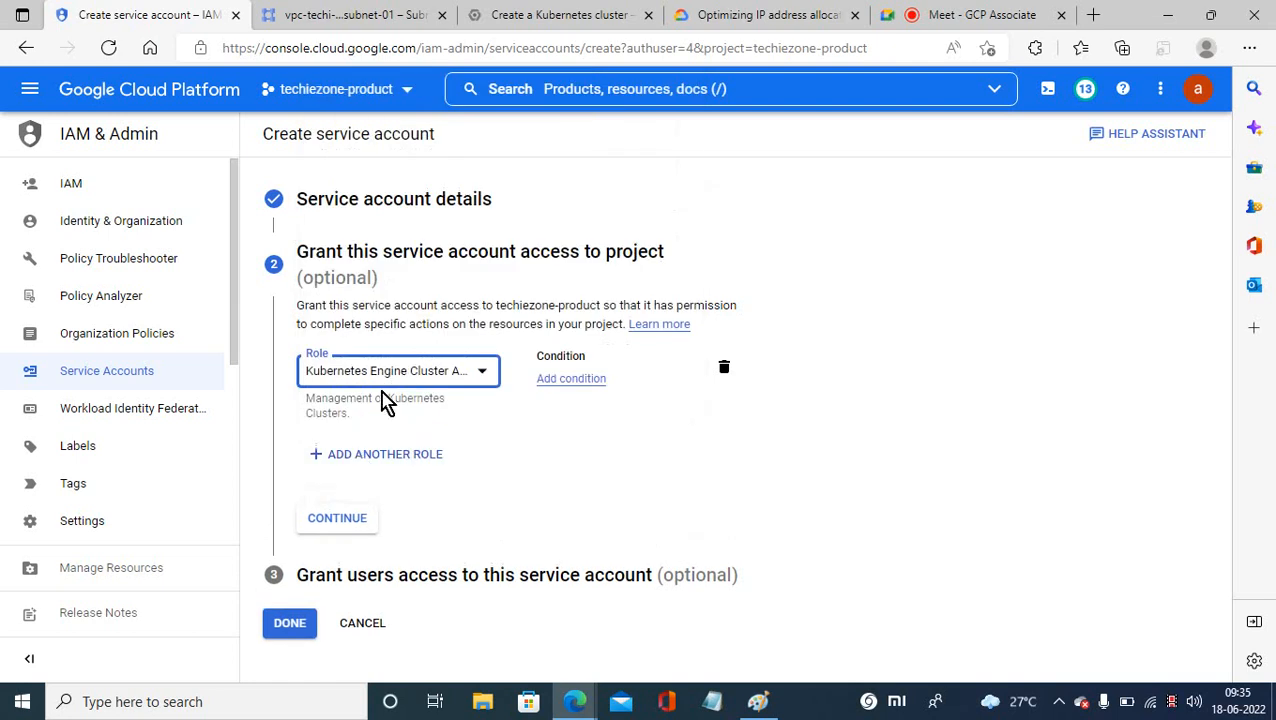
click(337, 522)
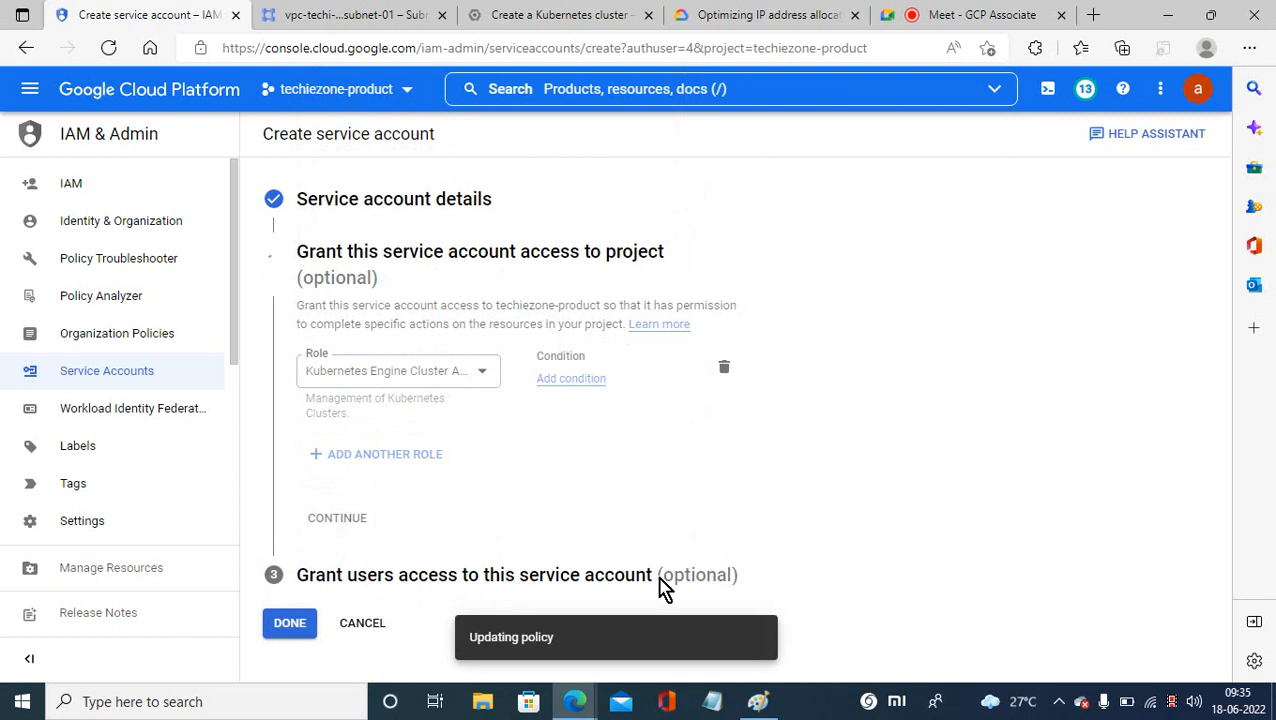
Enter the project user in the service account users and admins role fields and finish the gke-sa setup.
click(350, 430)
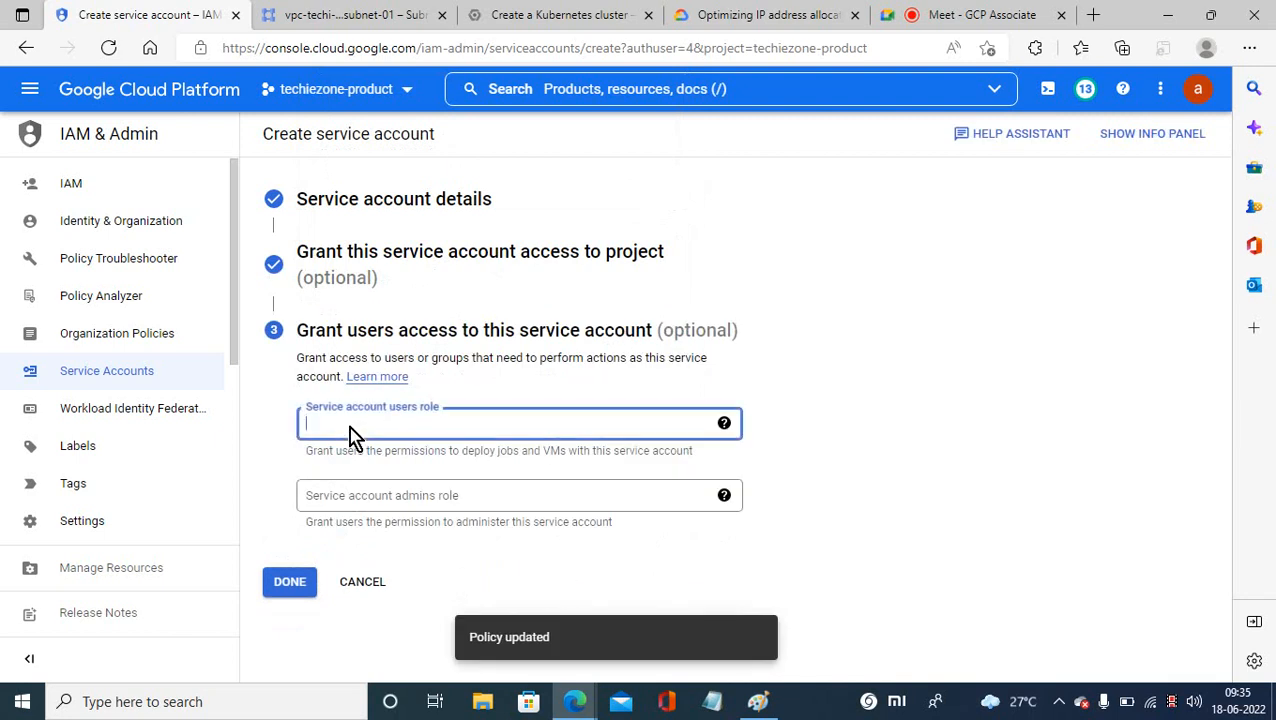
text(amit)
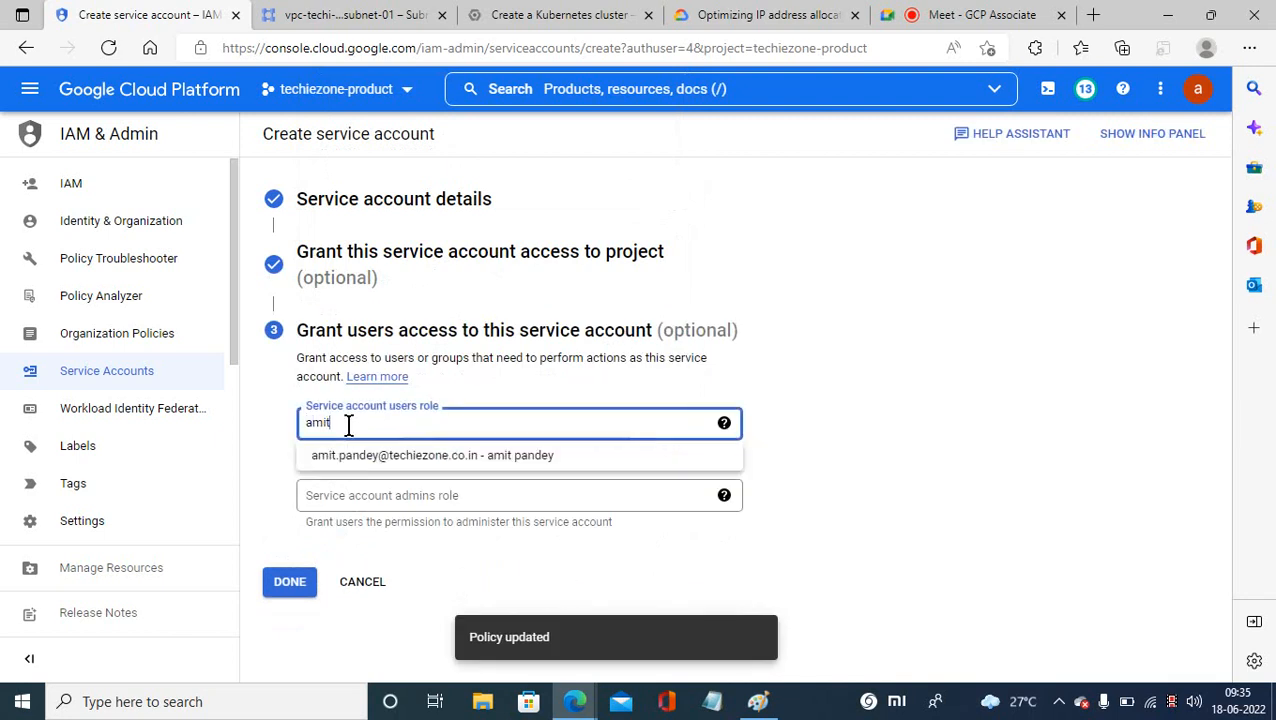
click(386, 462)
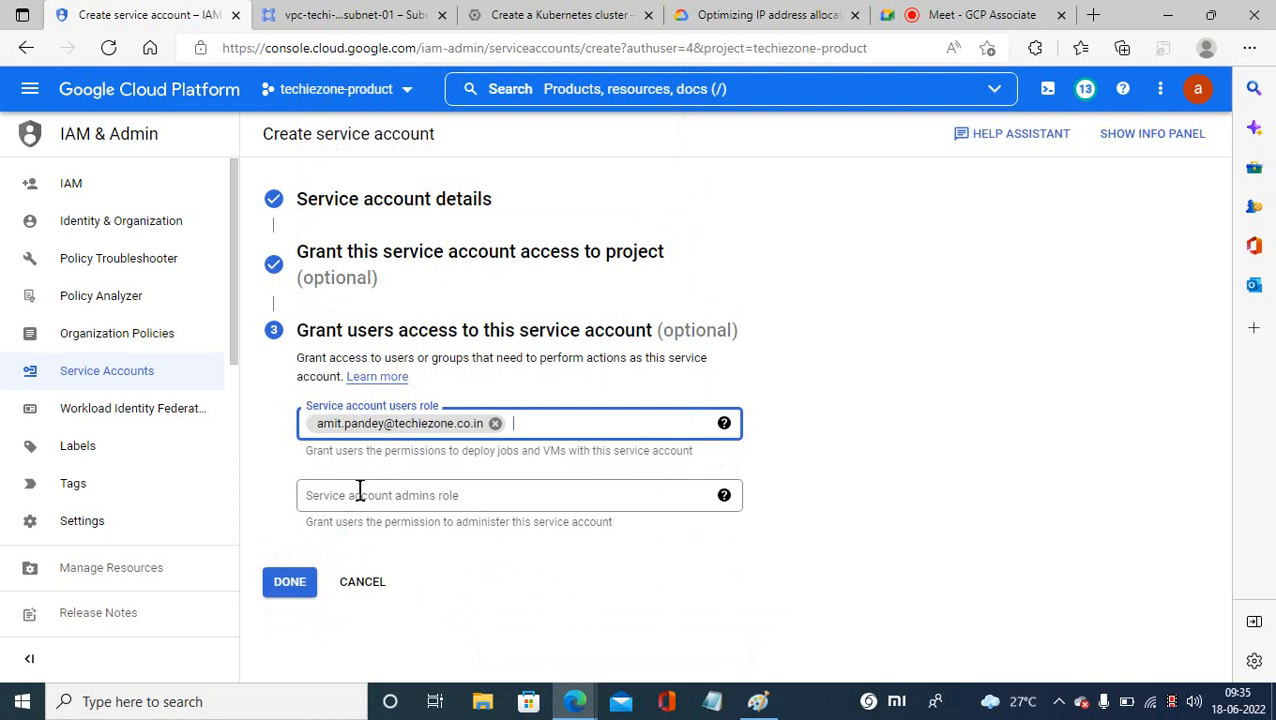
click(360, 494)
text(am)
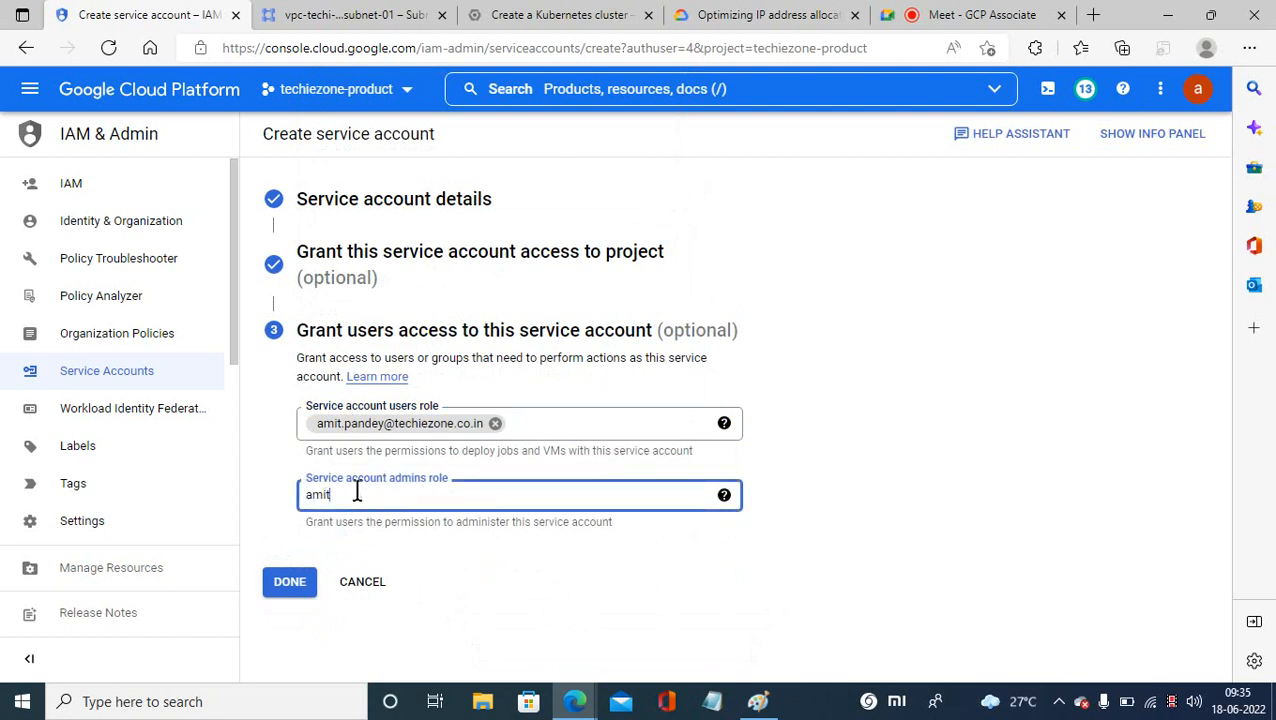
text(it)
click(284, 590)
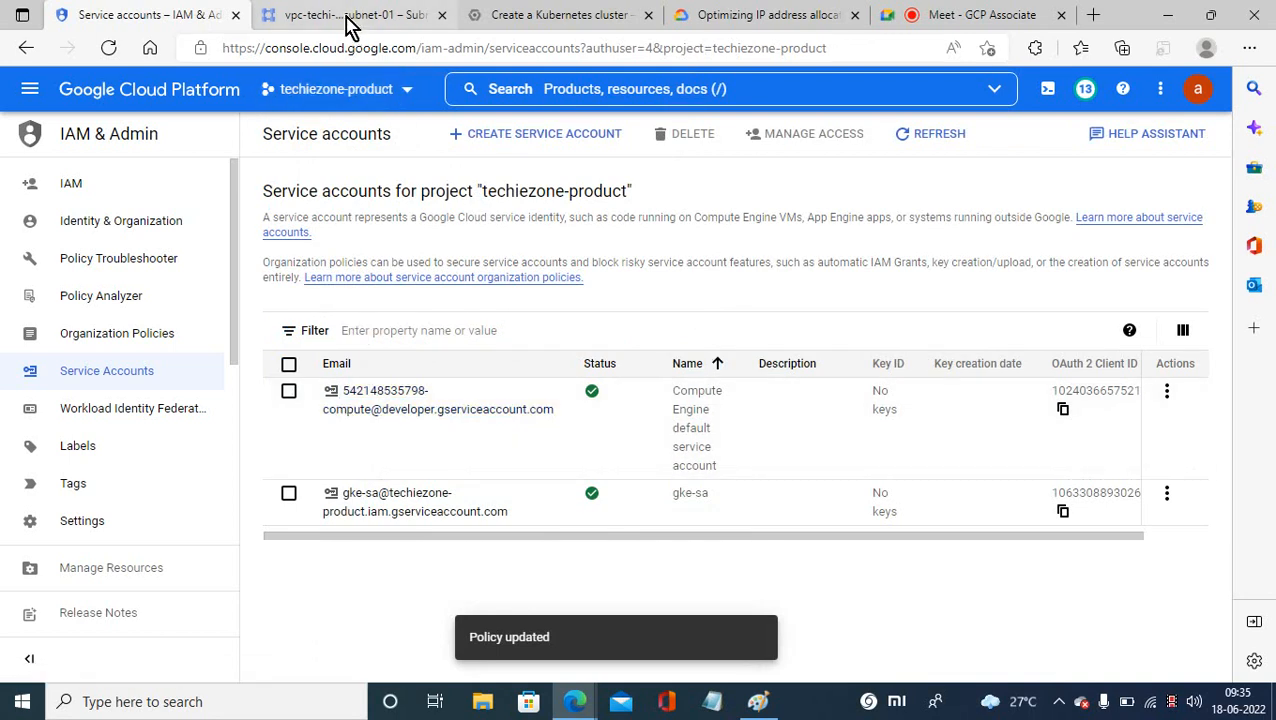
Return to the cluster form, reload it and choose gke-sa as the default pool's service account.
click(550, 18)
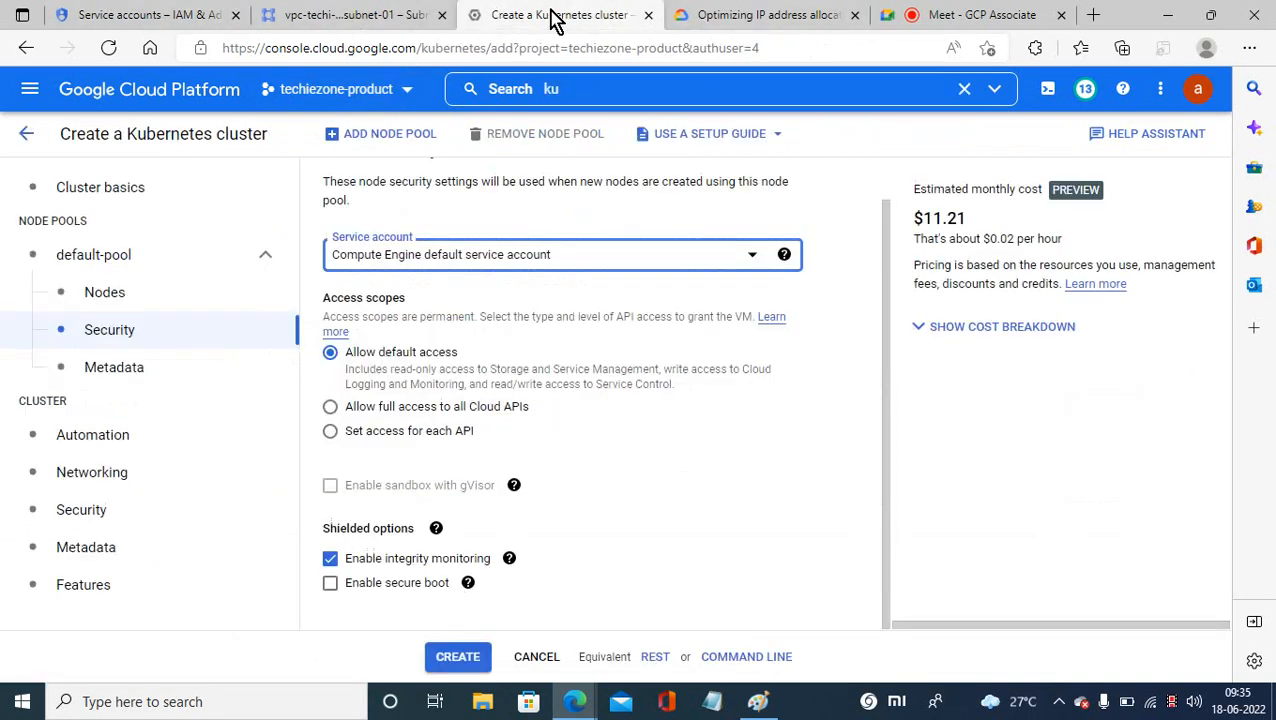
click(495, 255)
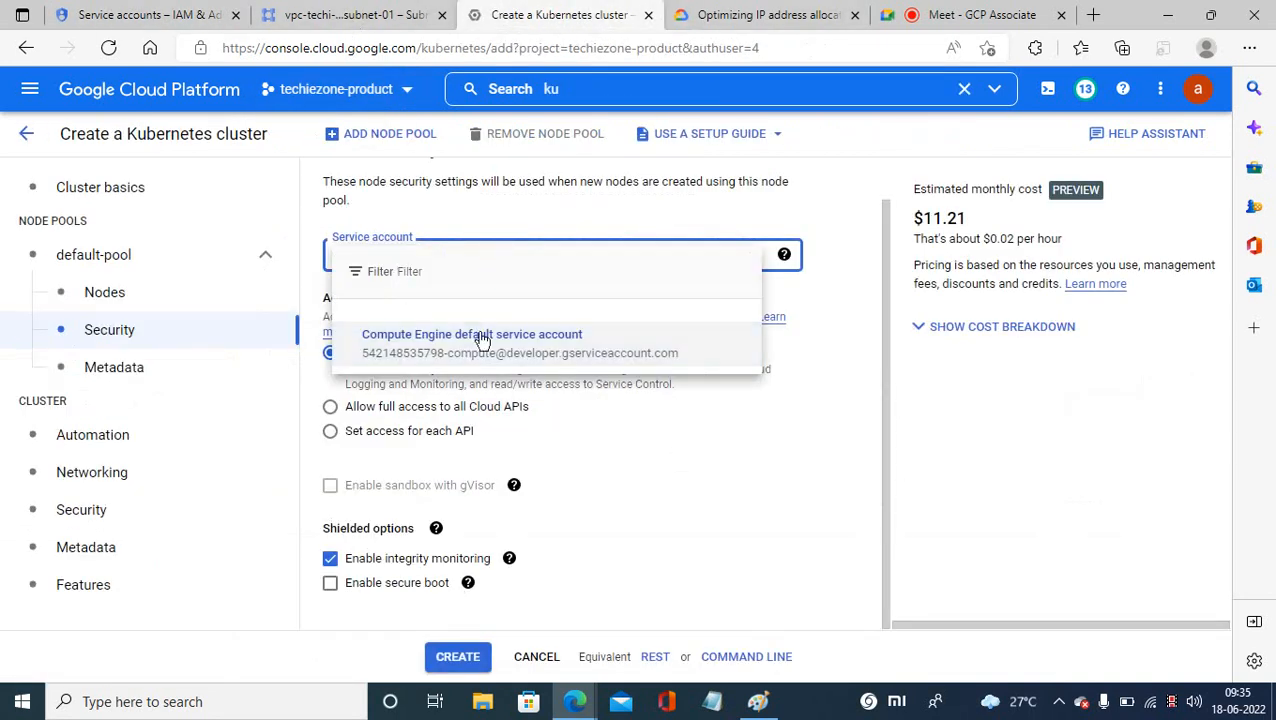
click(661, 512)
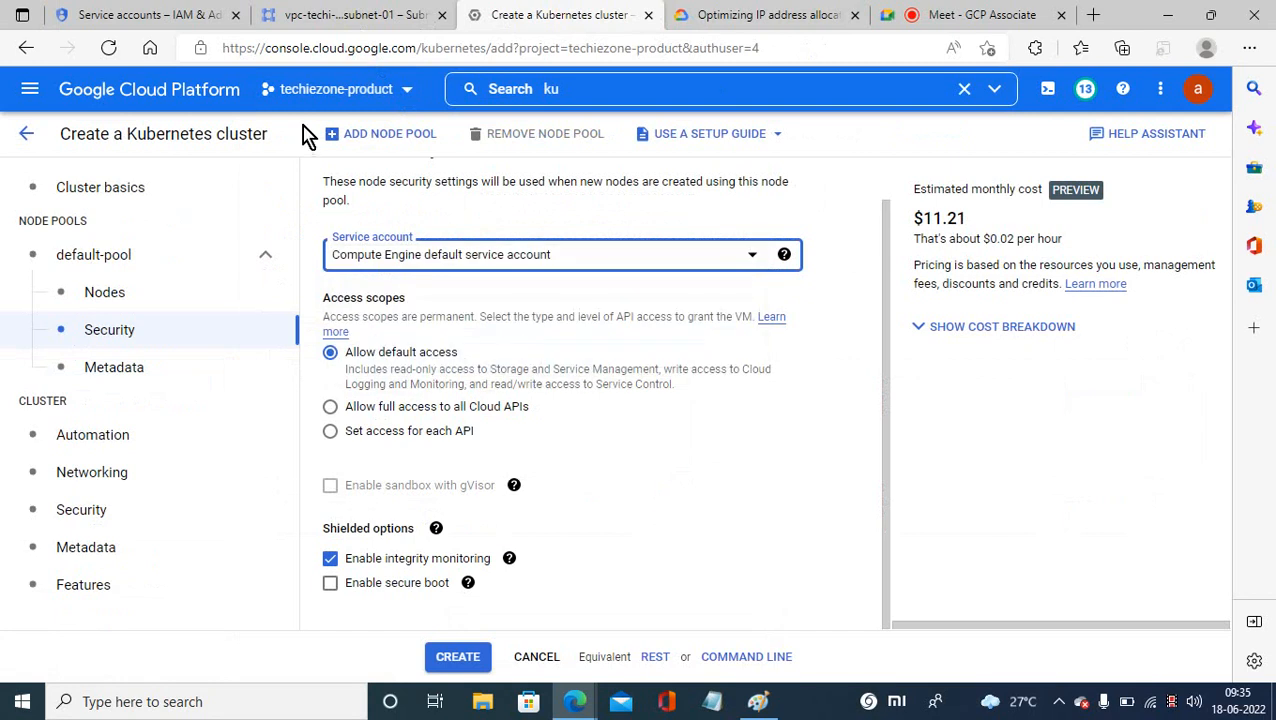
click(109, 48)
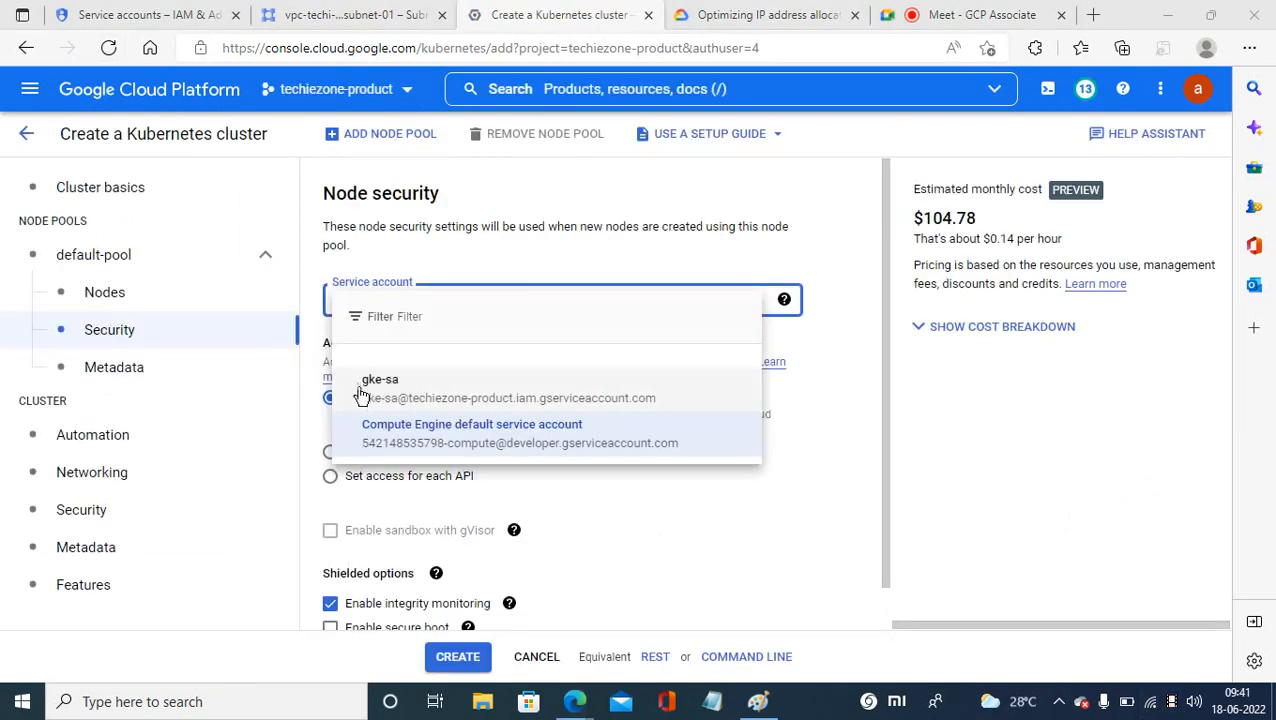
click(360, 390)
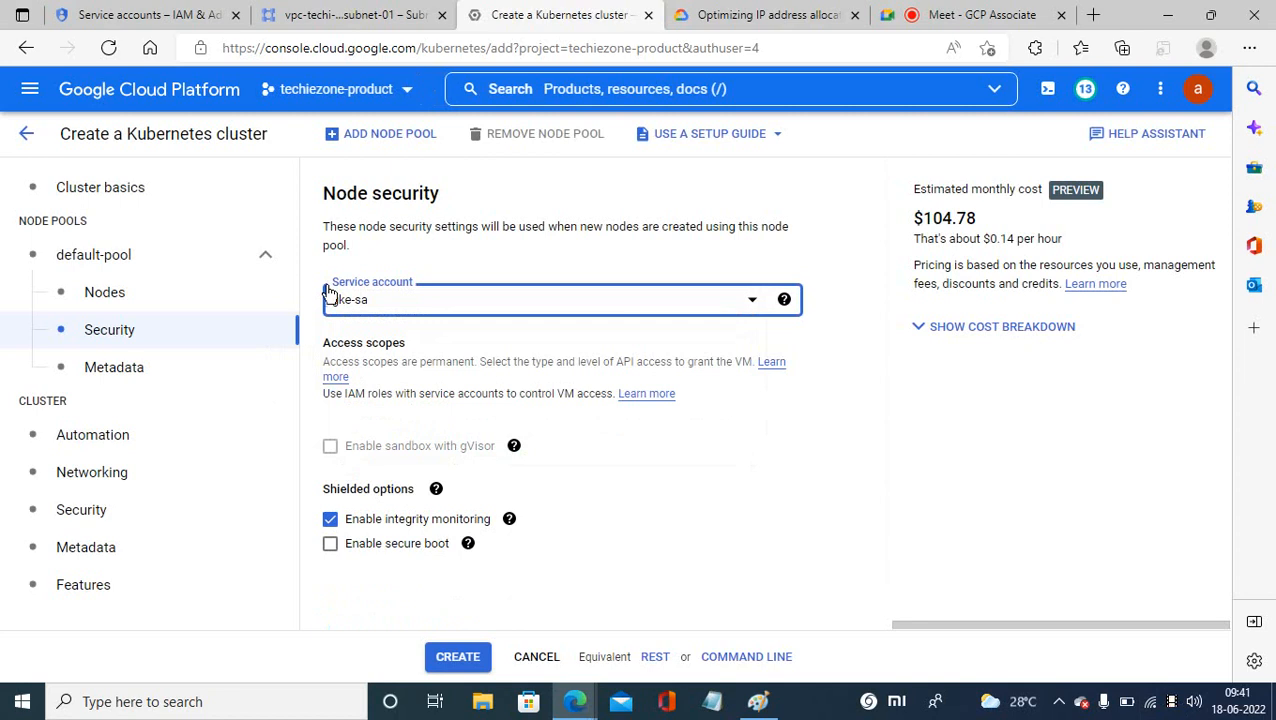
Review the cluster's Automation settings and choose Private cluster as the network access type in the Networking settings.
click(113, 443)
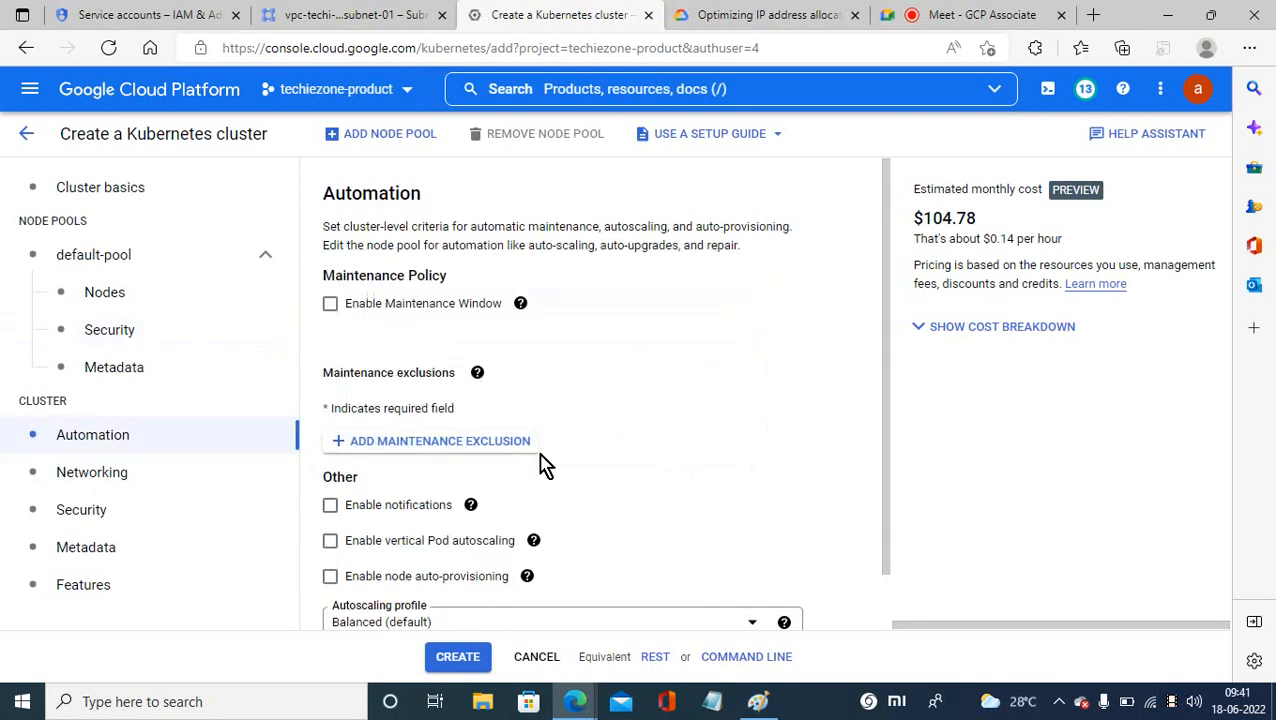
drag(894, 425, 893, 483)
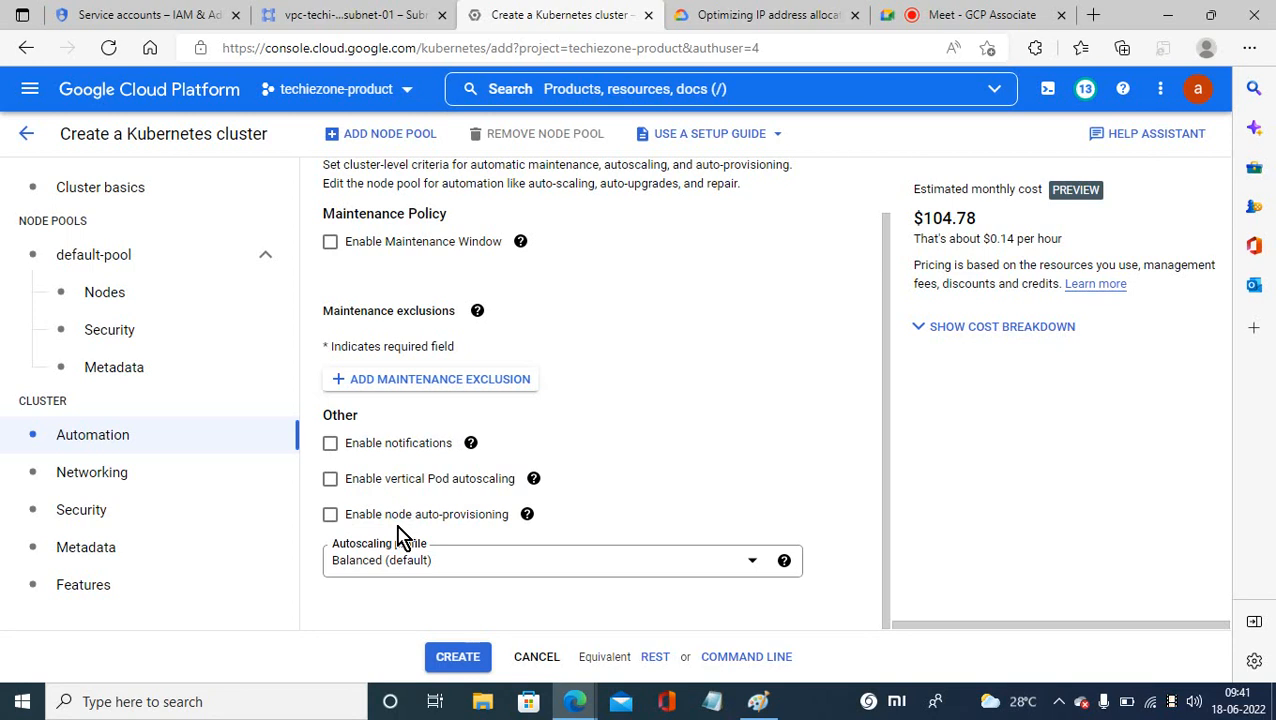
click(90, 480)
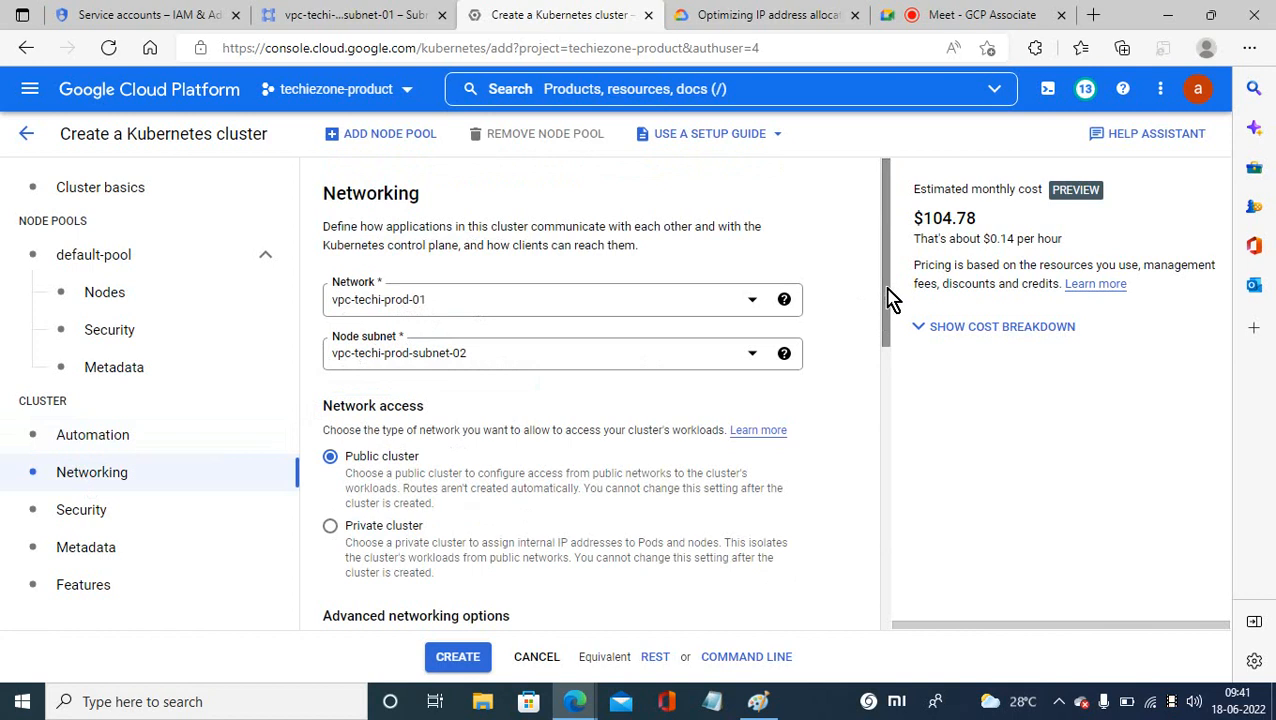
drag(889, 299, 889, 372)
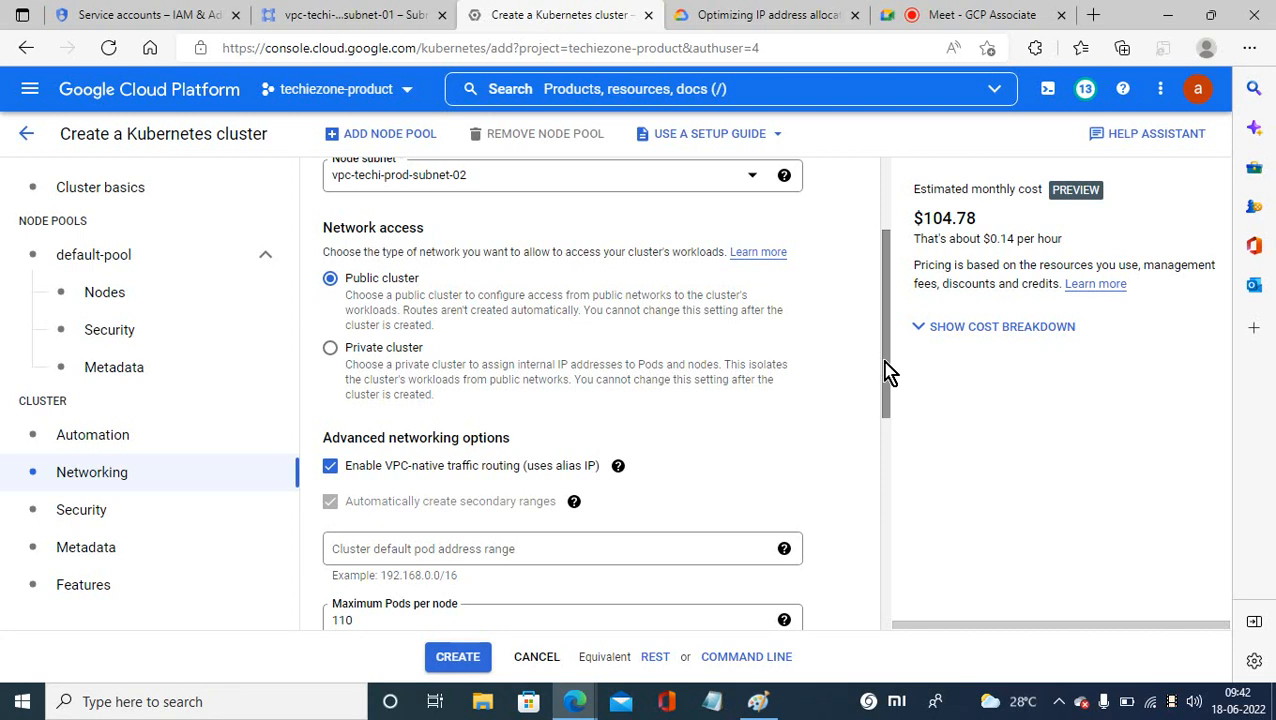
click(331, 348)
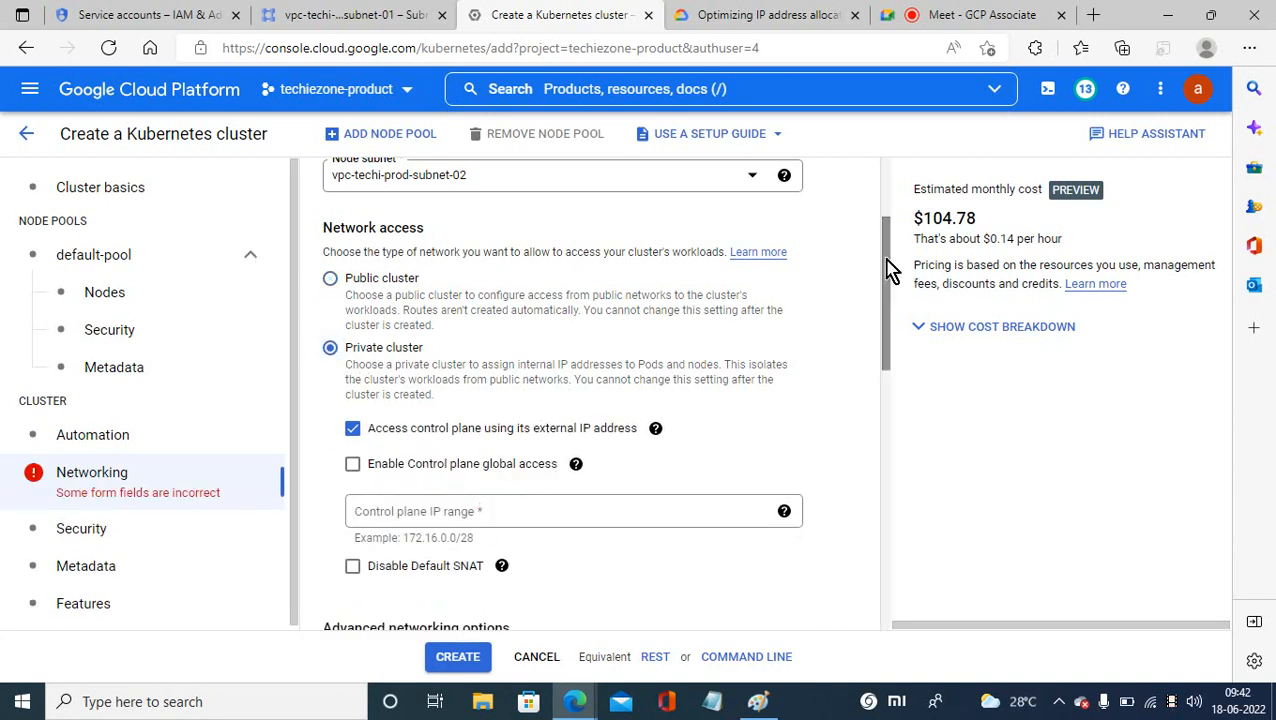
drag(890, 270, 889, 317)
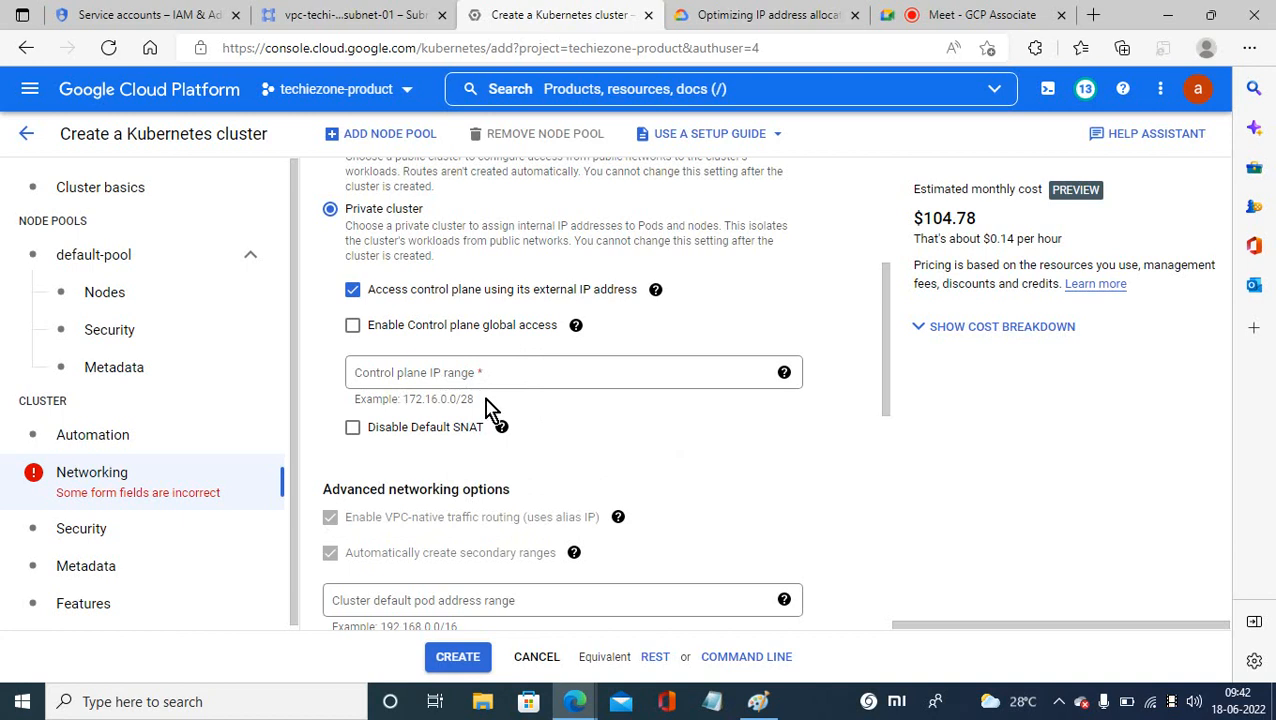
Set the private cluster's control plane IP range to the example value 172.16.0.0/28.
drag(480, 402, 408, 402)
key(ctrl+c)
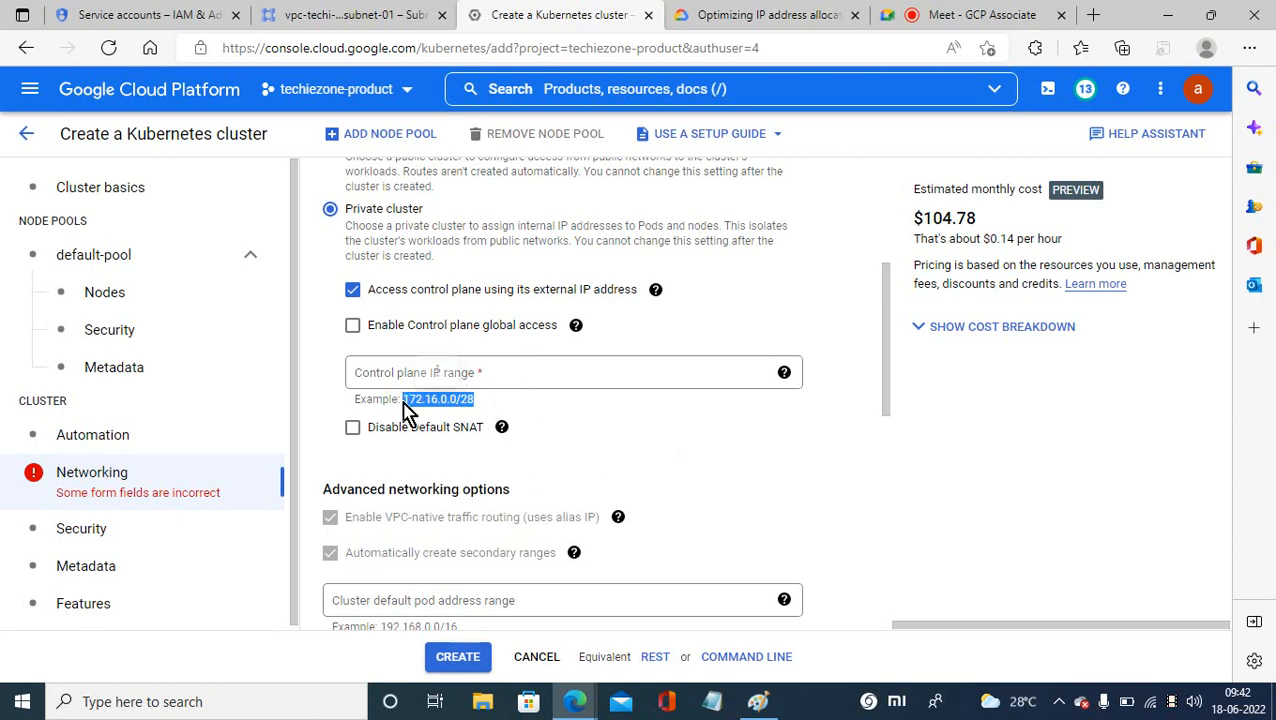
click(466, 378)
key(ctrl+v)
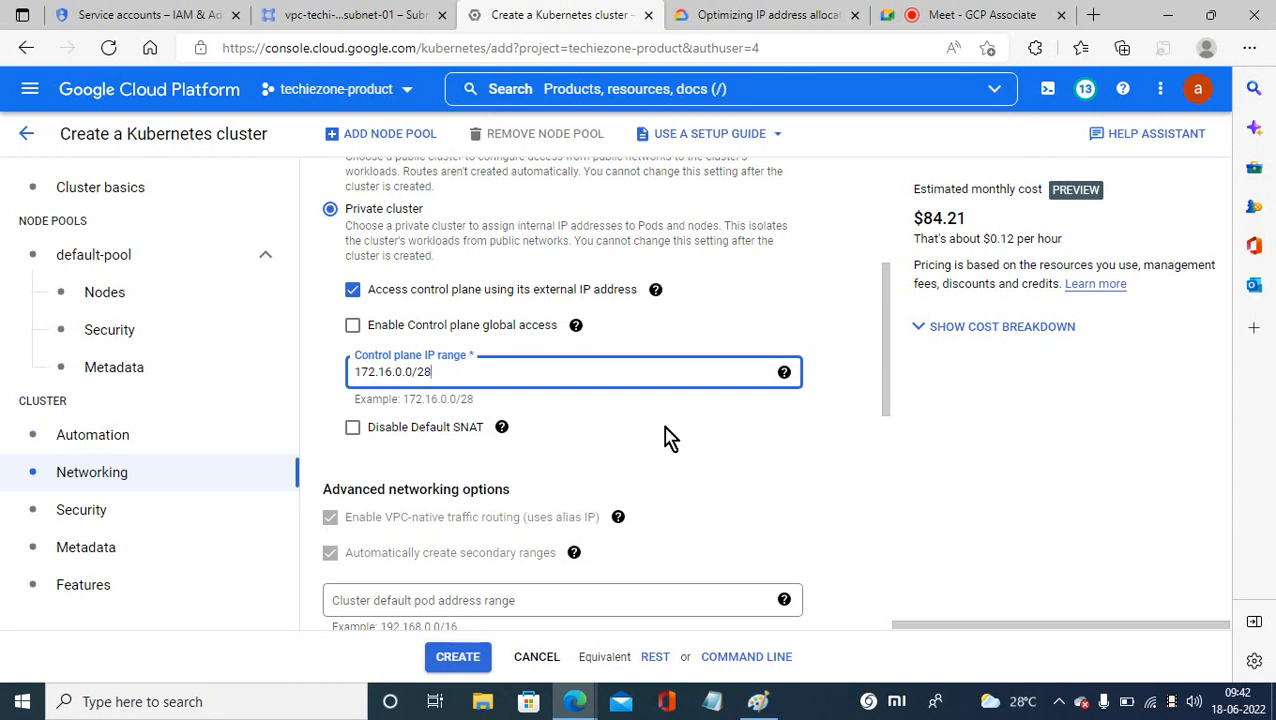
Set the maximum pods per node to 20, review the remaining networking options and create the cluster.
drag(889, 364, 891, 443)
drag(375, 430, 293, 435)
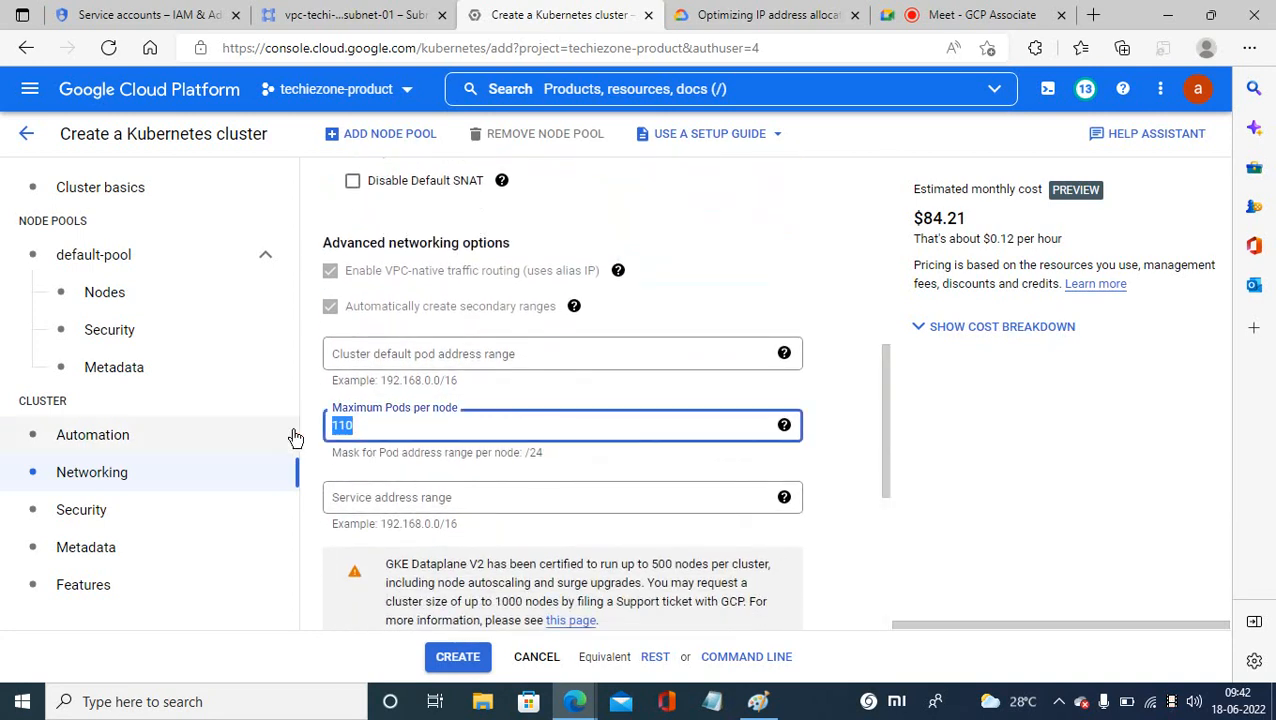
text(20)
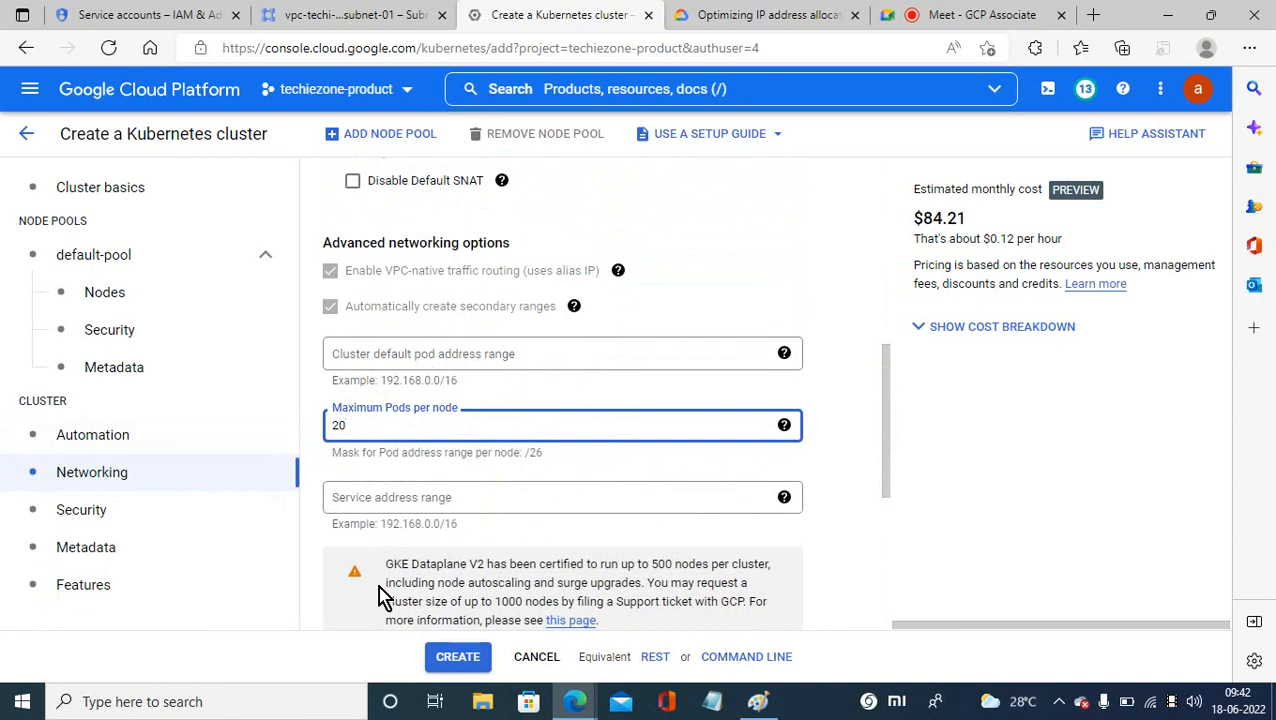
drag(891, 450, 886, 567)
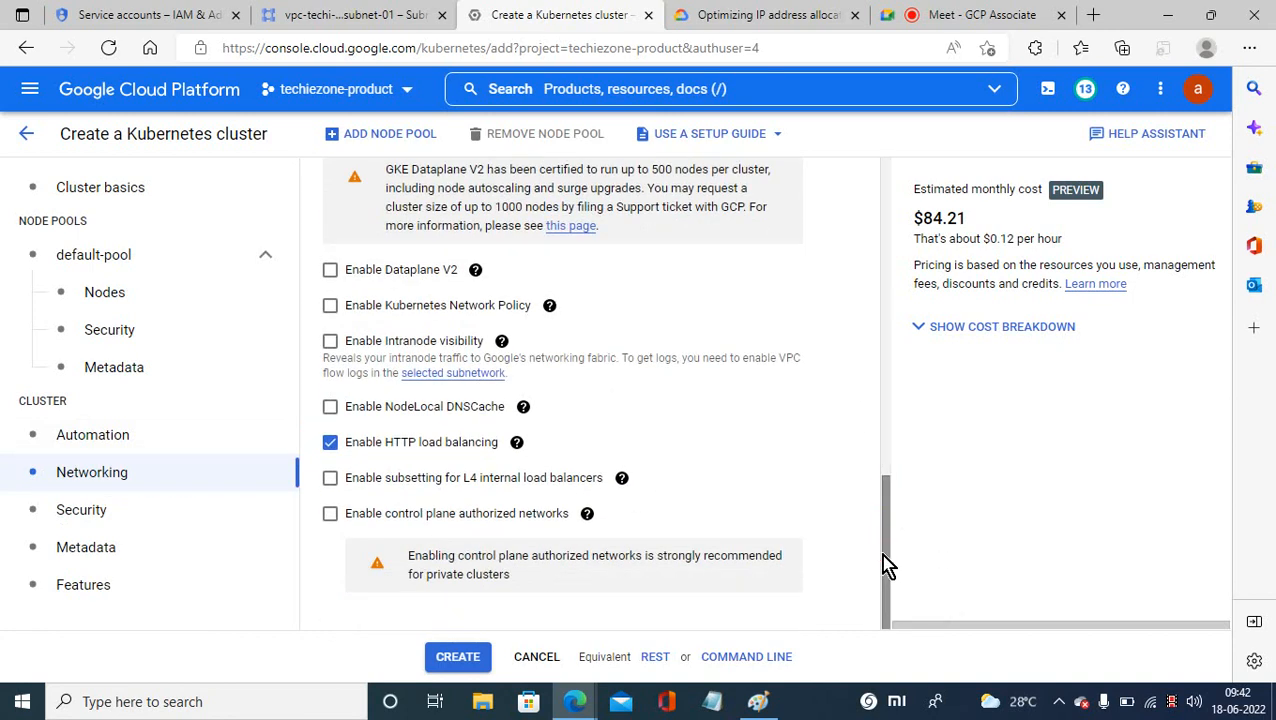
click(458, 660)
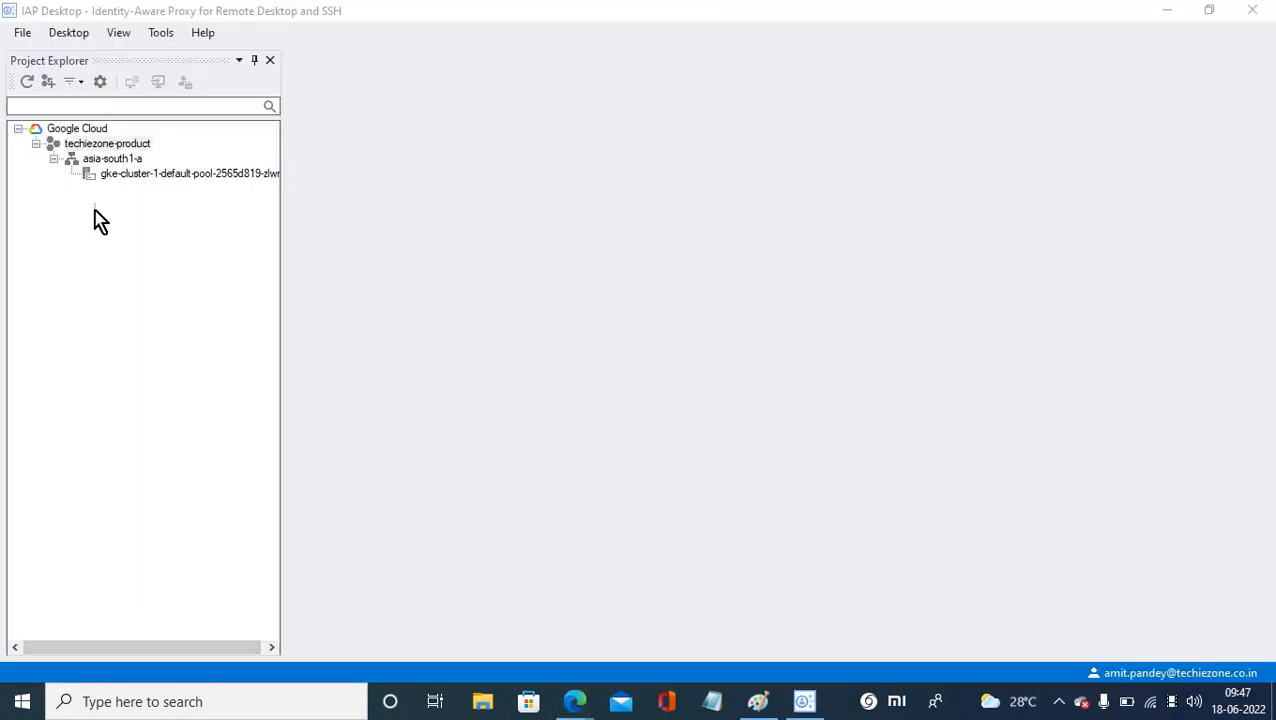
Switch from IAP Desktop to the browser, reload the VM instances page and refresh the cluster list to look for the new node.
click(1210, 11)
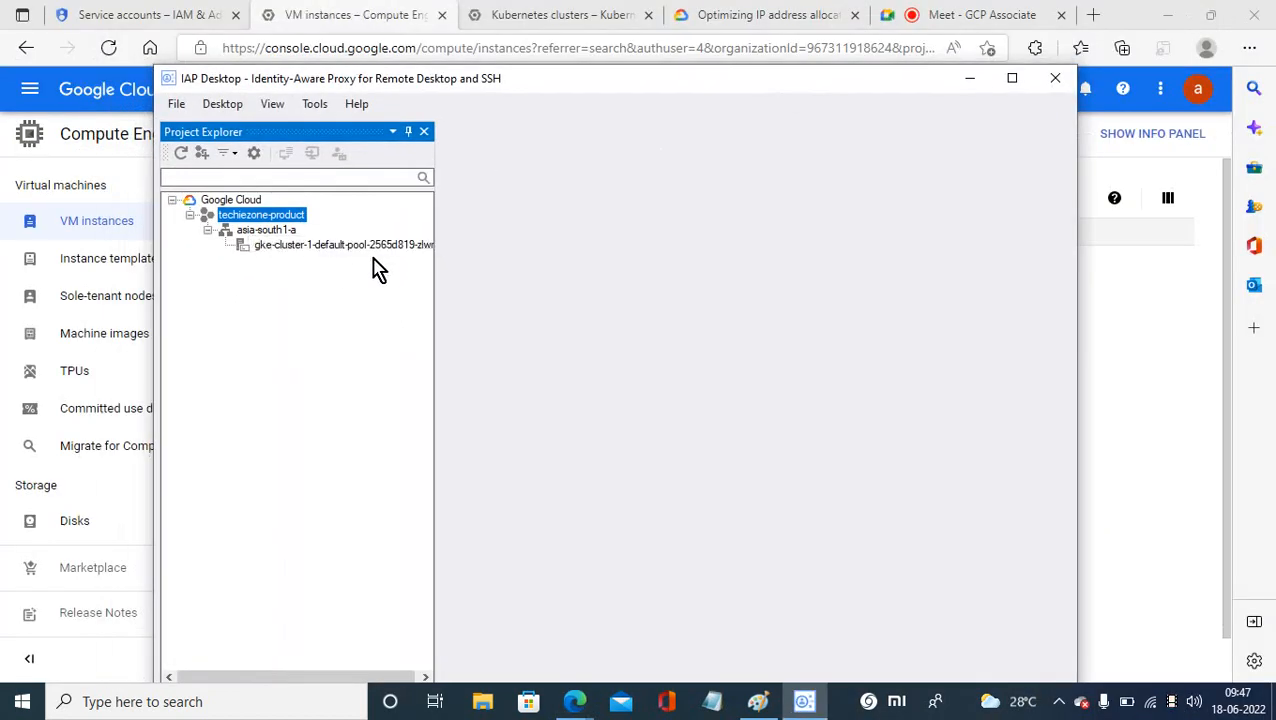
click(969, 80)
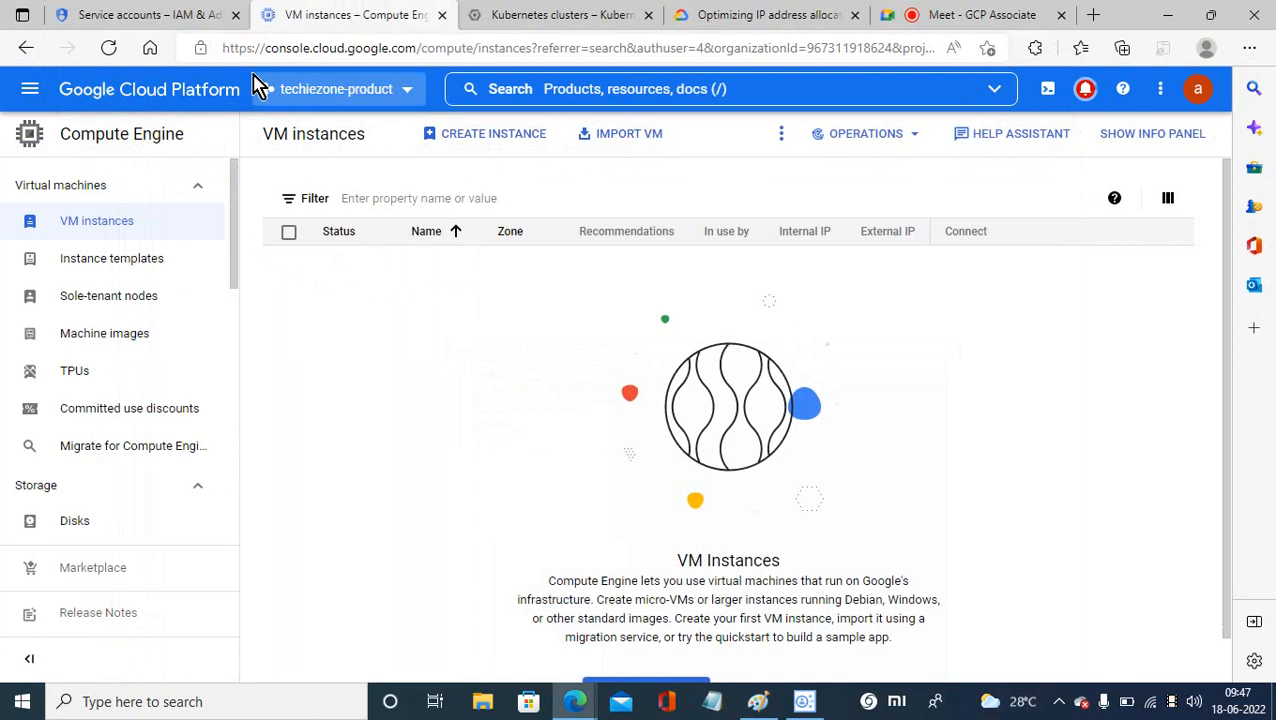
click(109, 48)
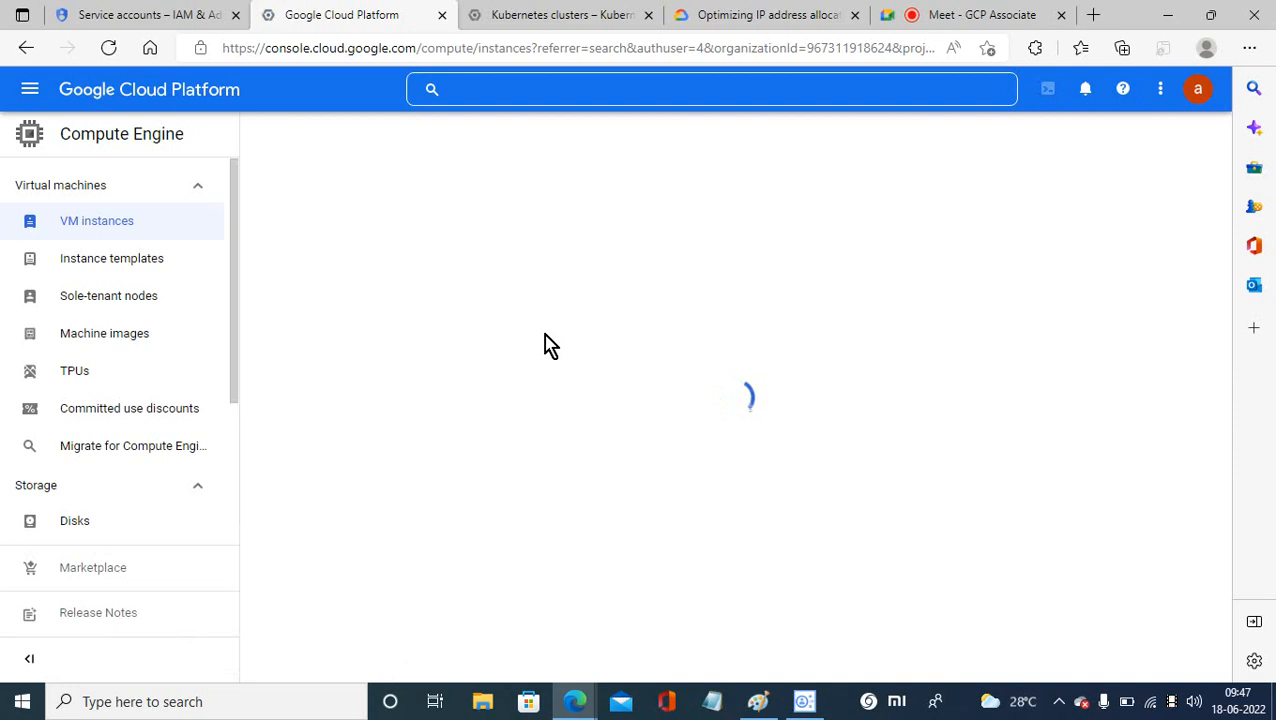
click(541, 25)
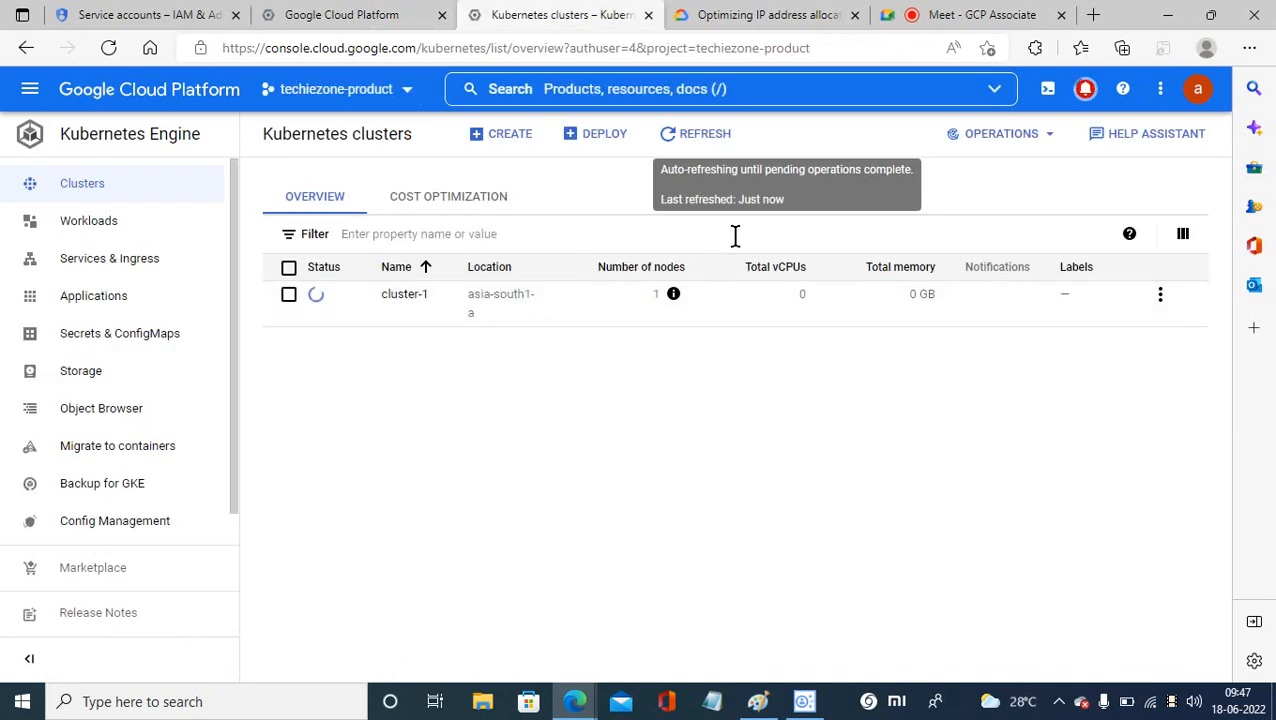
click(694, 140)
click(370, 20)
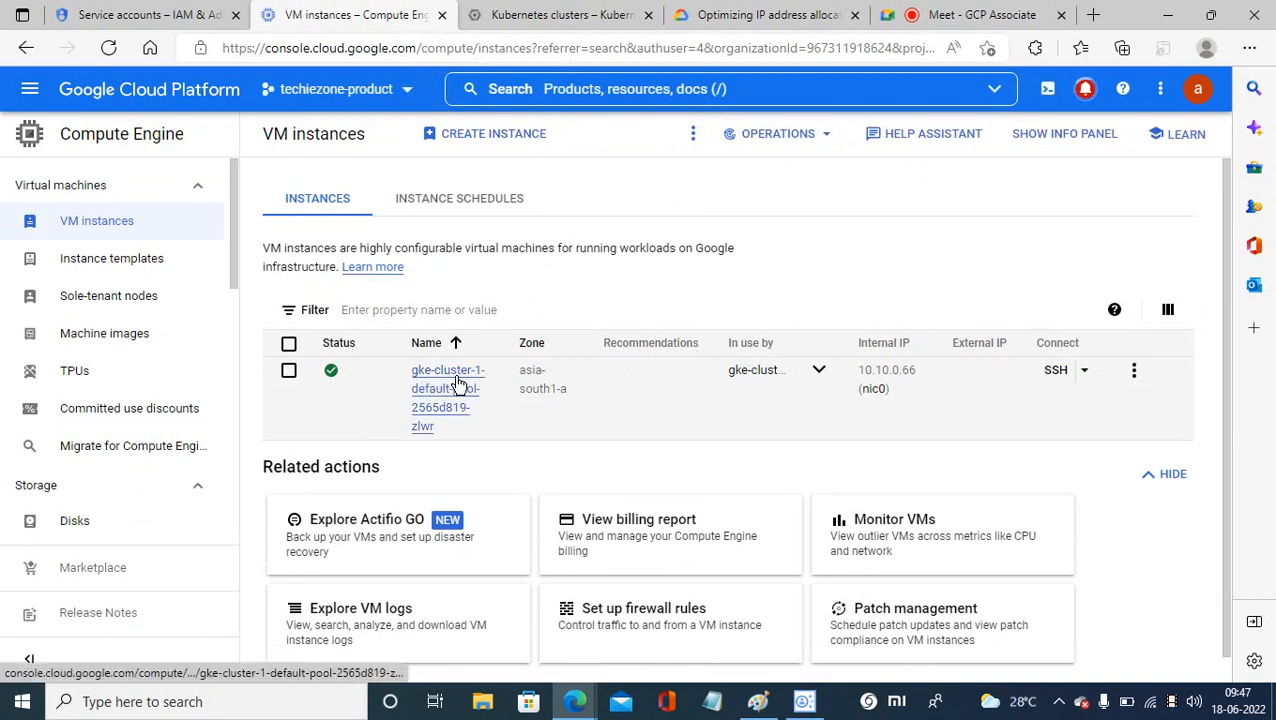
Compare cluster-1's provisioning status with its node VM, check the cluster's available actions and refresh the cluster list.
click(561, 15)
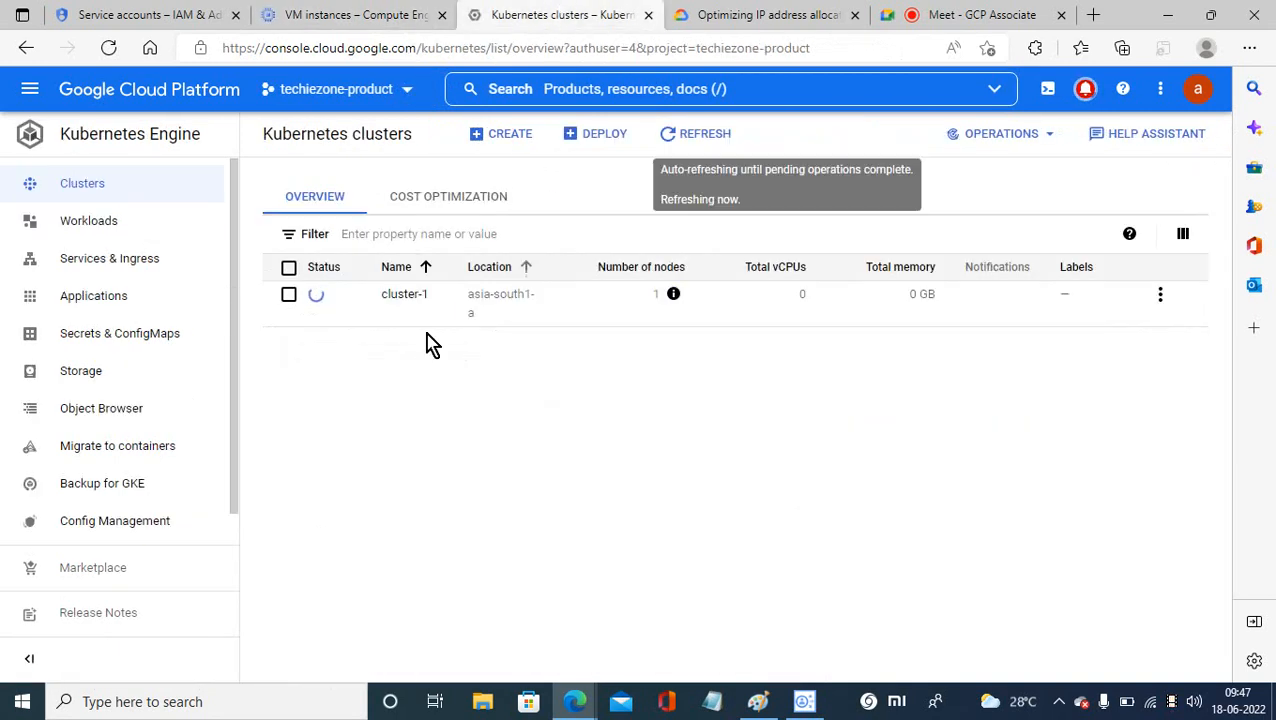
click(390, 20)
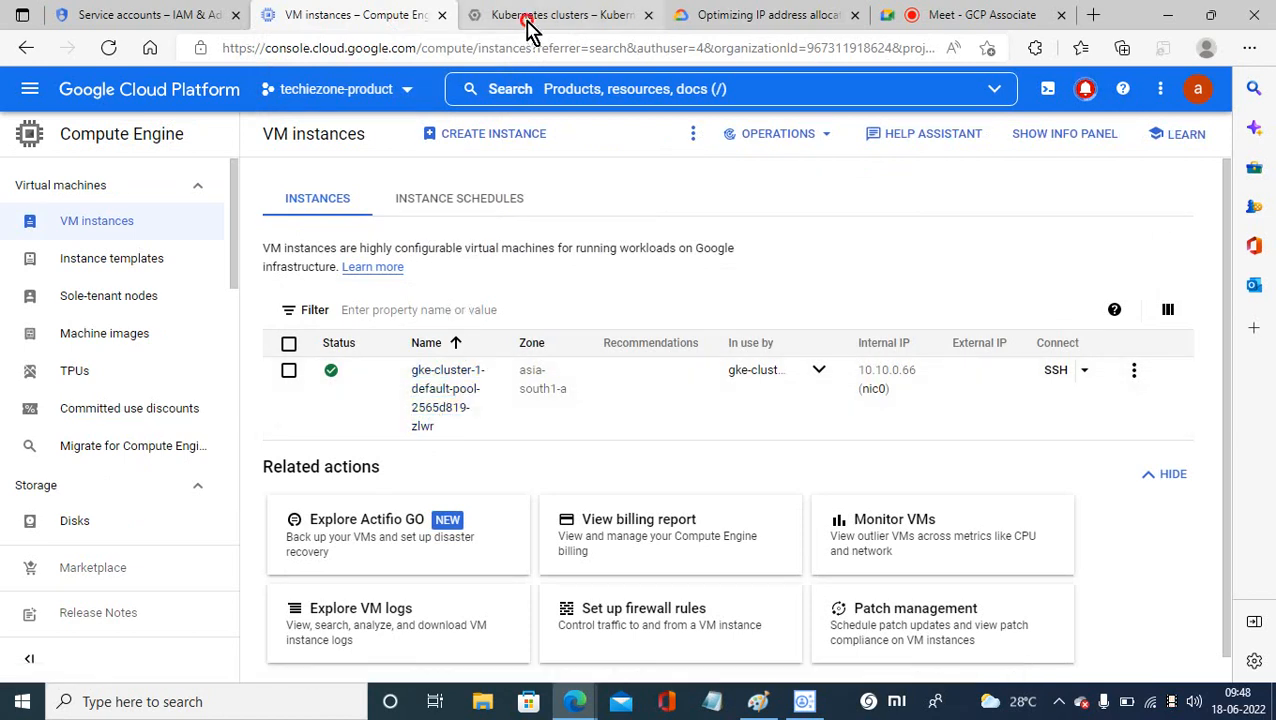
click(492, 20)
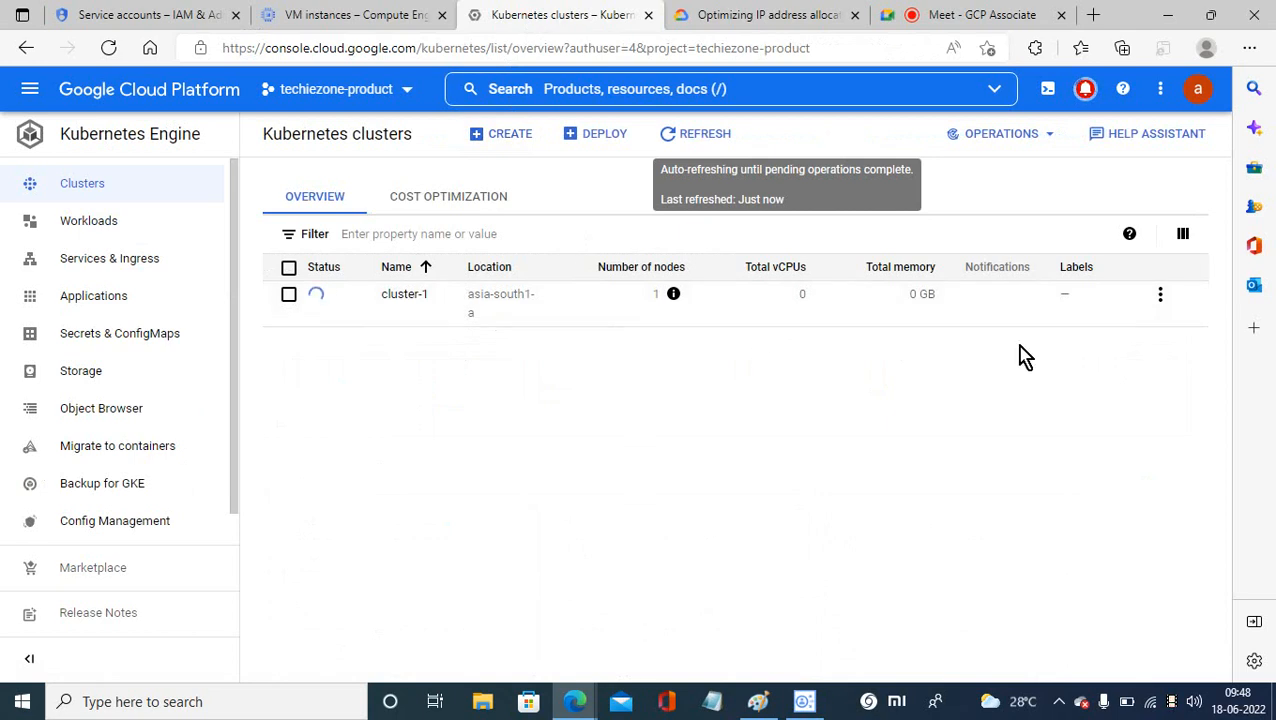
click(1160, 296)
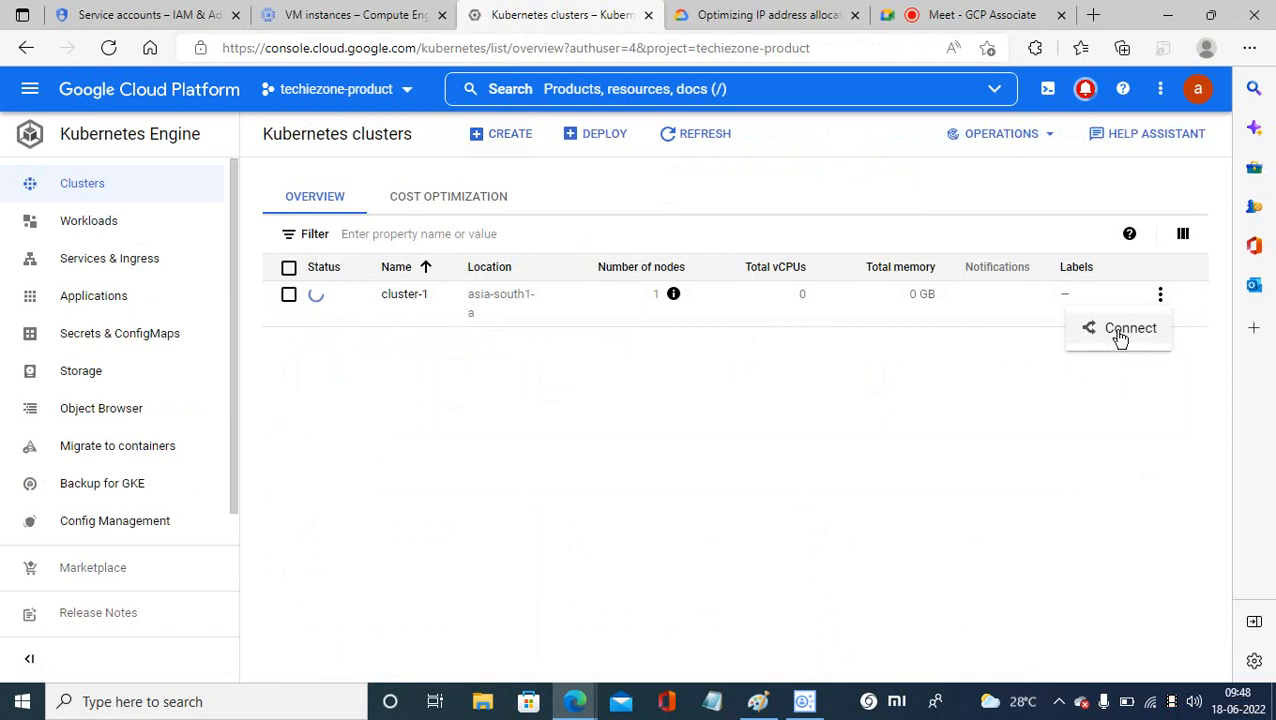
click(914, 434)
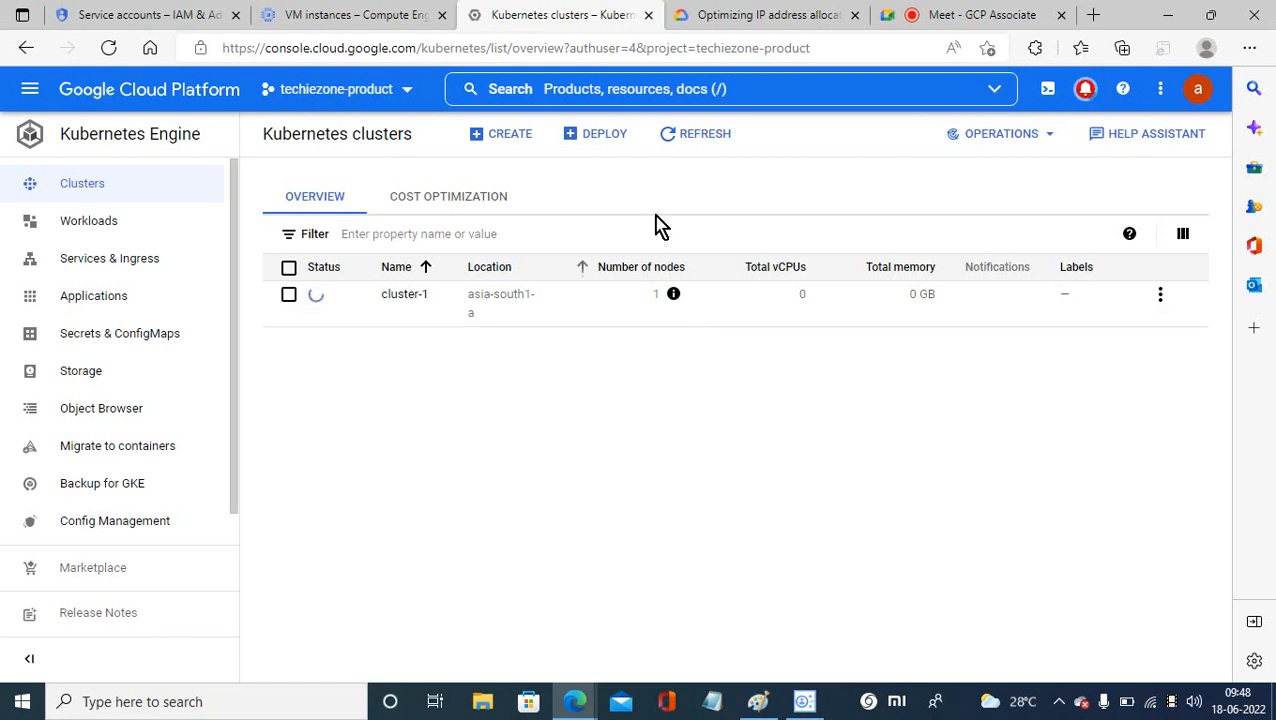
click(694, 137)
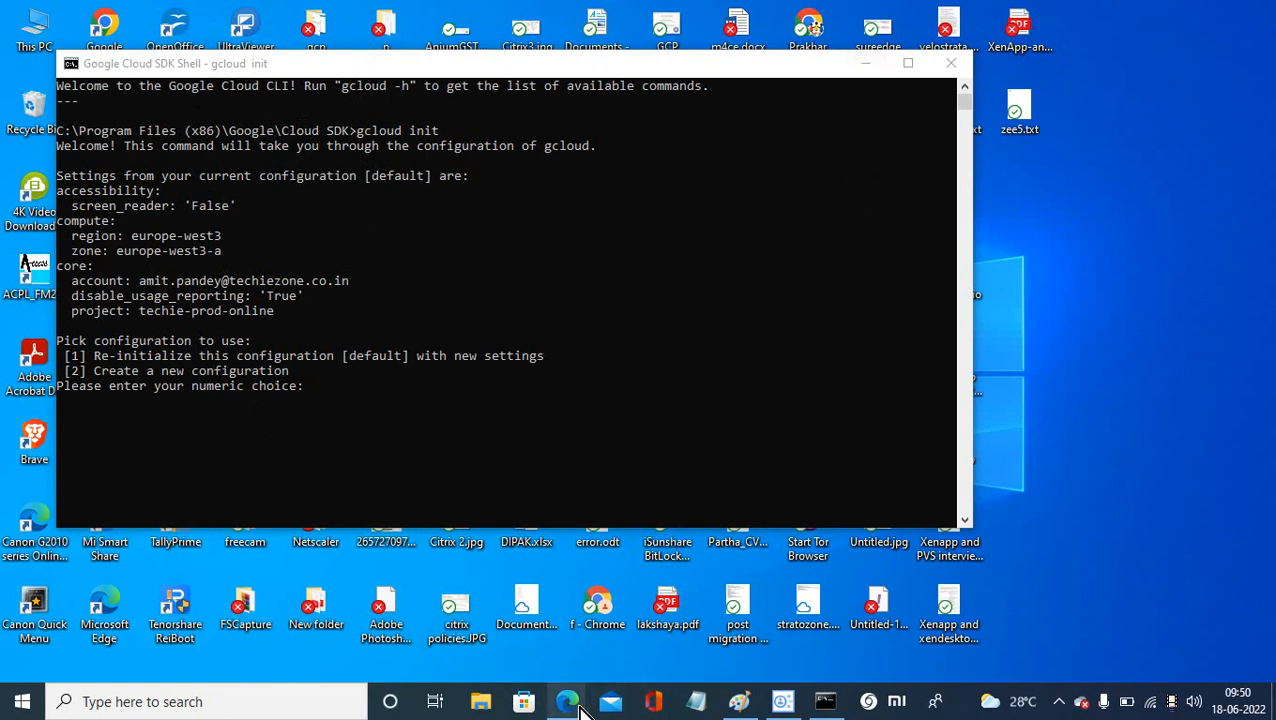
Refresh the cluster list in the browser and look at the gcloud init choices waiting in the Google Cloud SDK Shell.
mouse_move(578, 705)
click(507, 655)
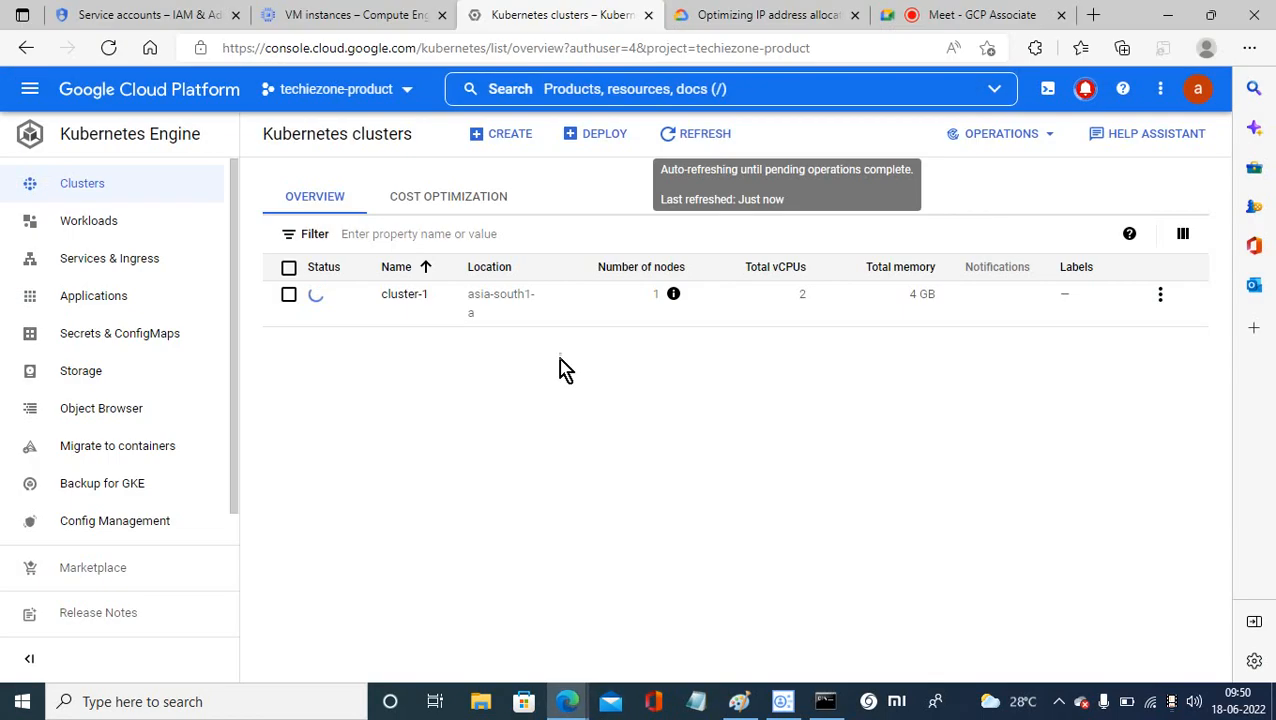
click(716, 148)
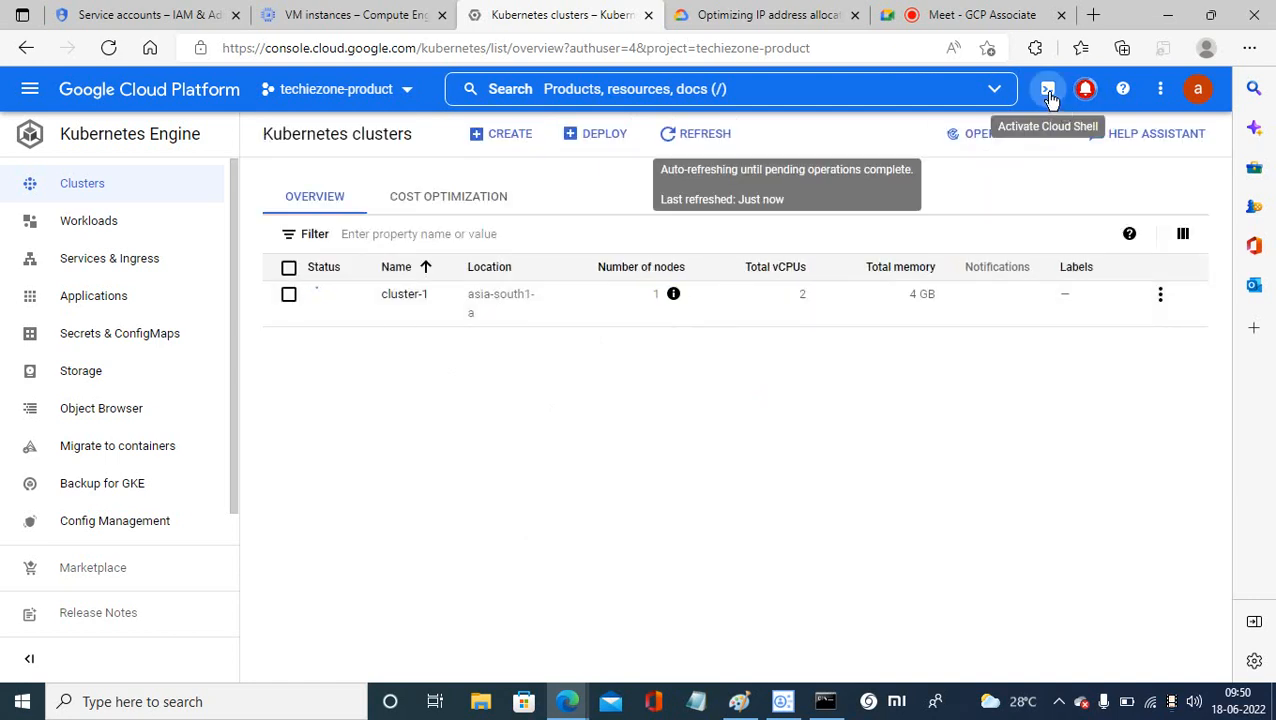
click(825, 701)
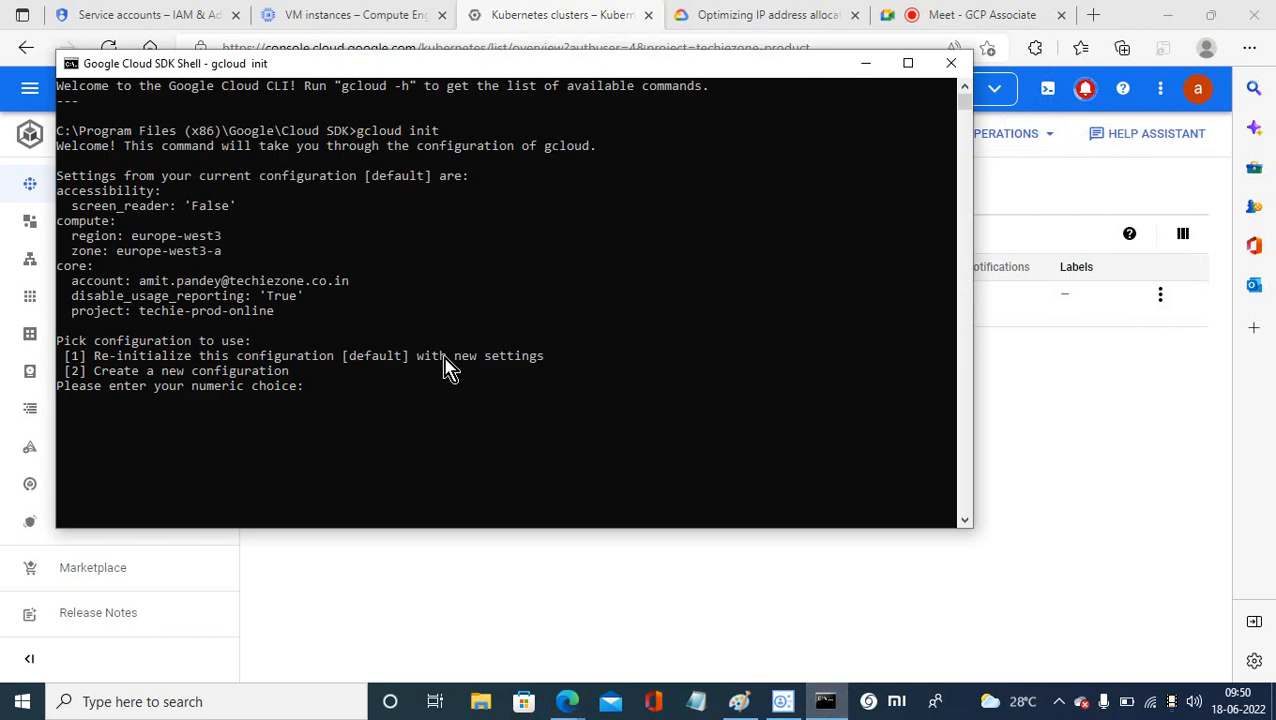
click(866, 68)
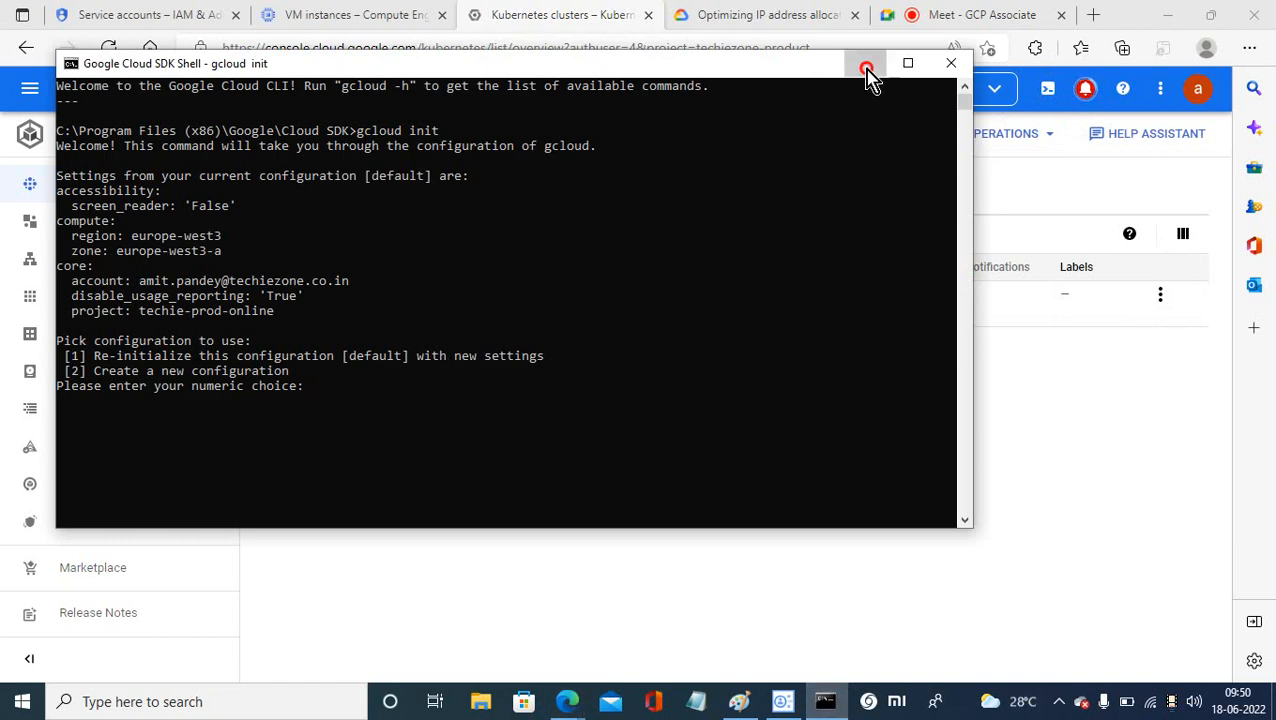
Activate Cloud Shell, open it in its own browser tab and close the embedded terminal on the clusters page.
click(1047, 92)
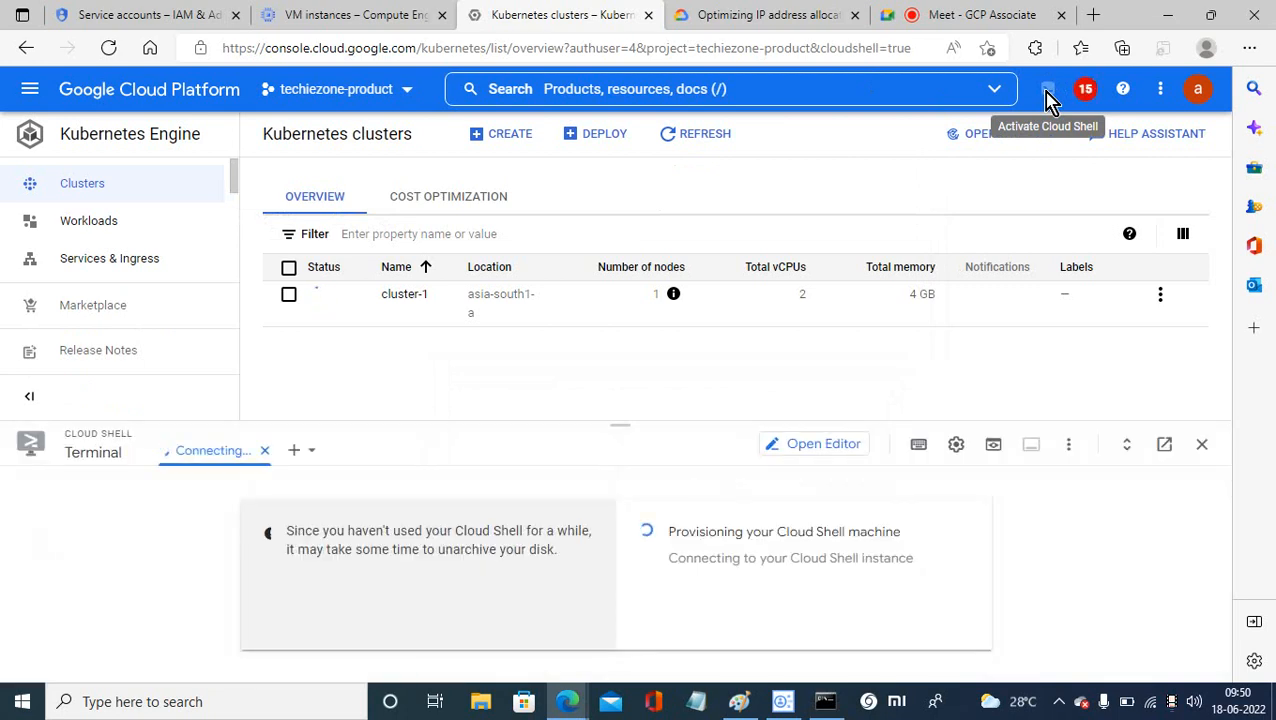
click(1164, 444)
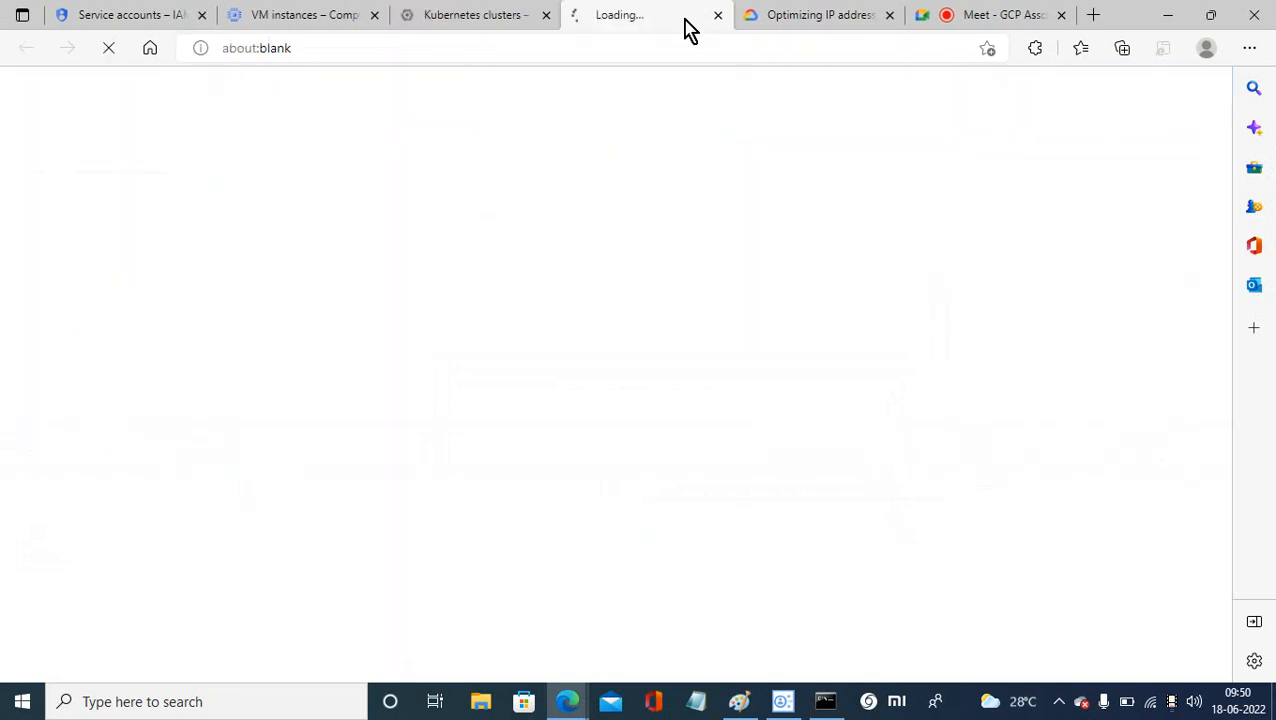
click(494, 16)
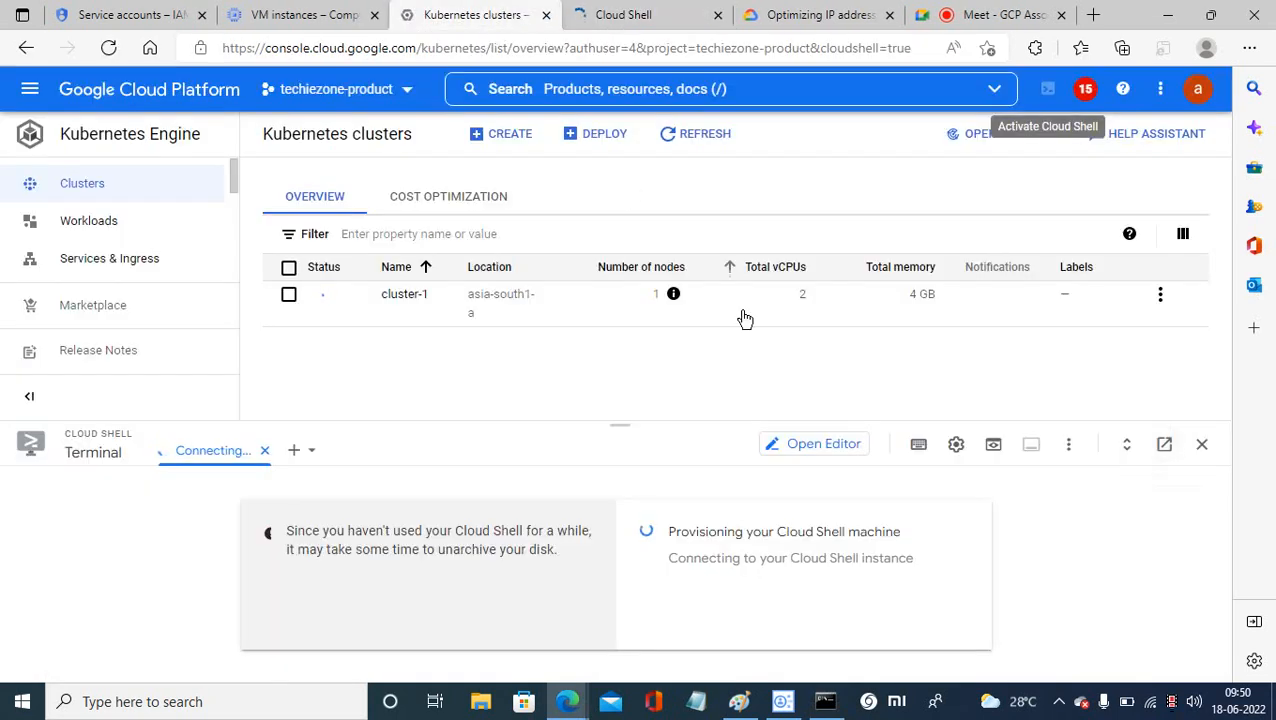
click(1202, 444)
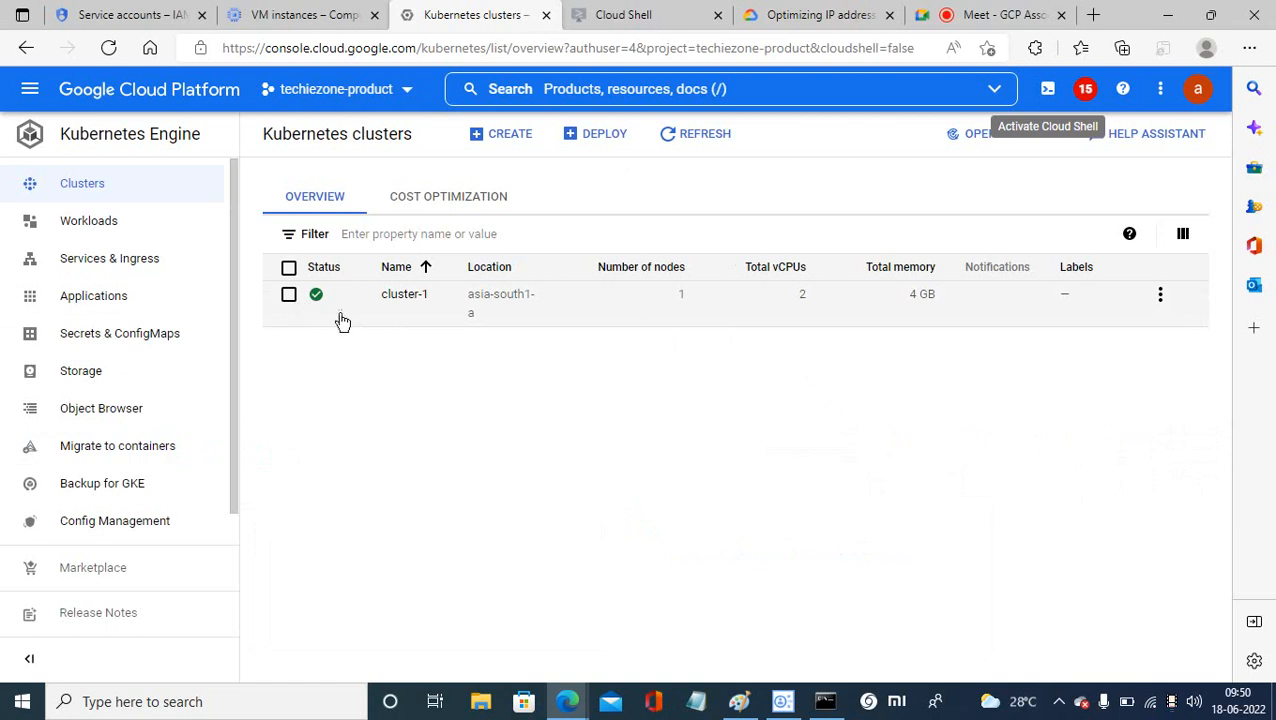
Copy cluster-1's command-line access command from its connection details and return to the Cloud Shell tab.
click(1161, 299)
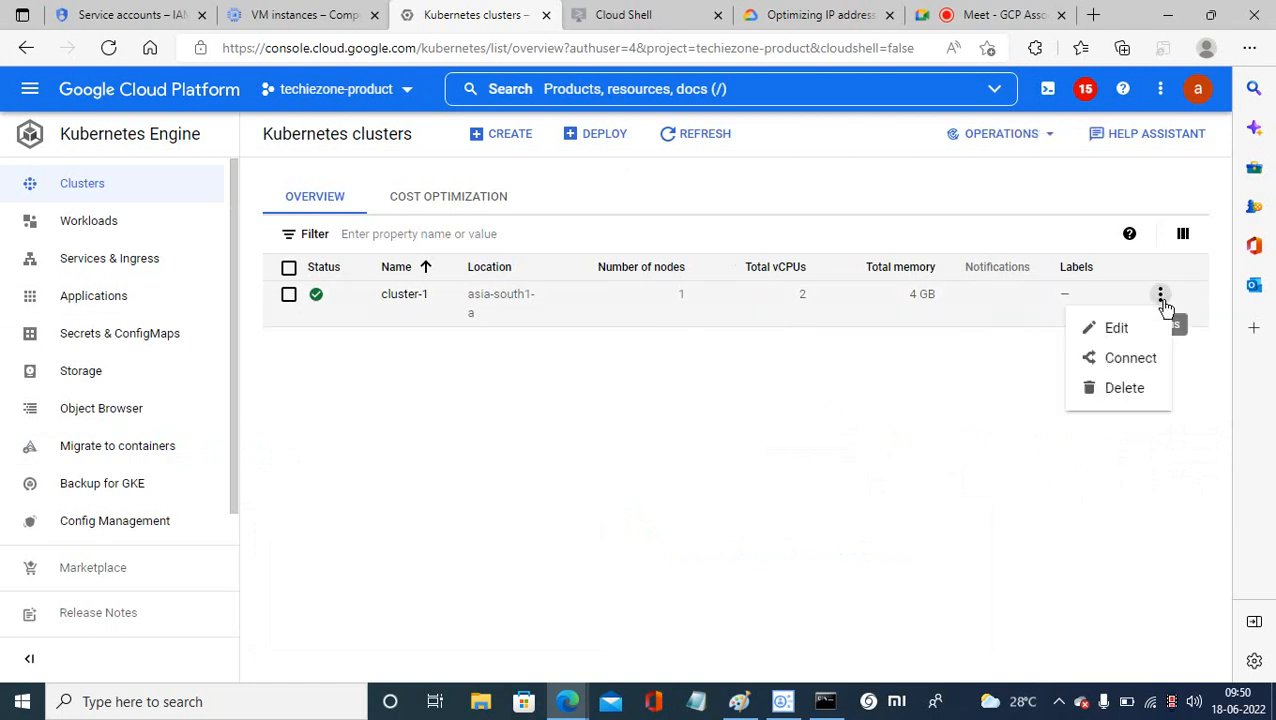
click(1135, 360)
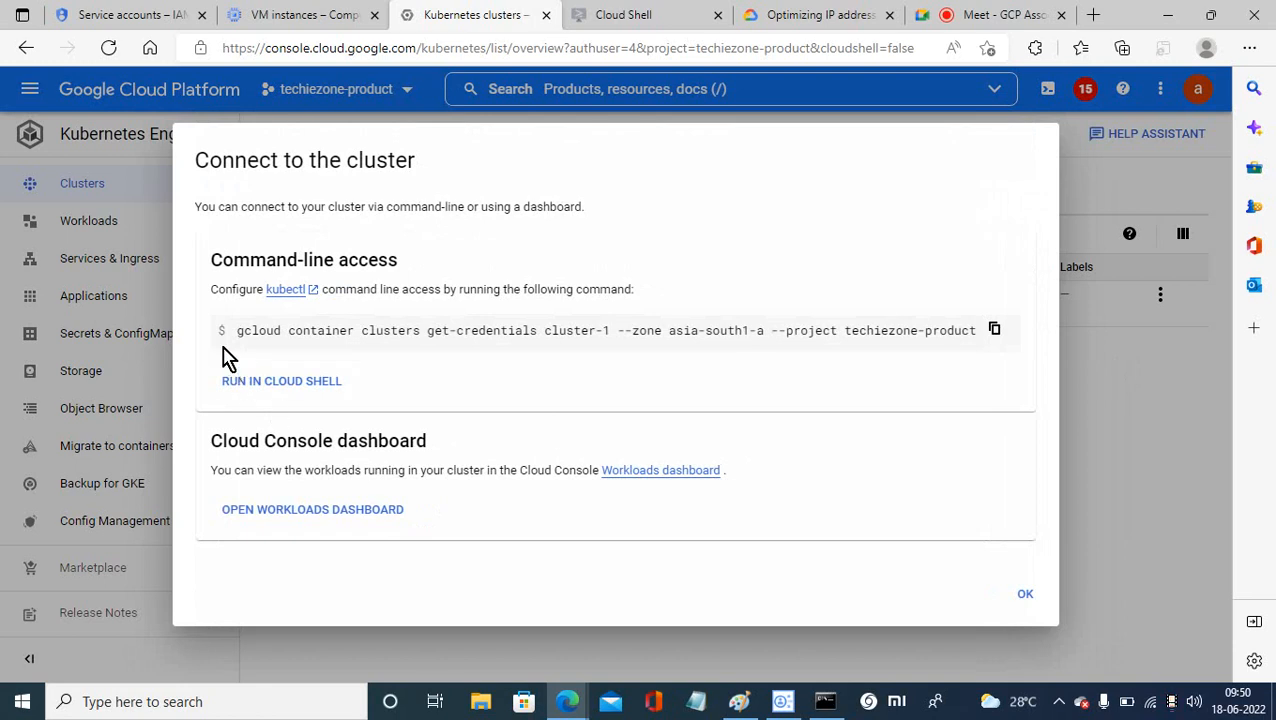
click(994, 330)
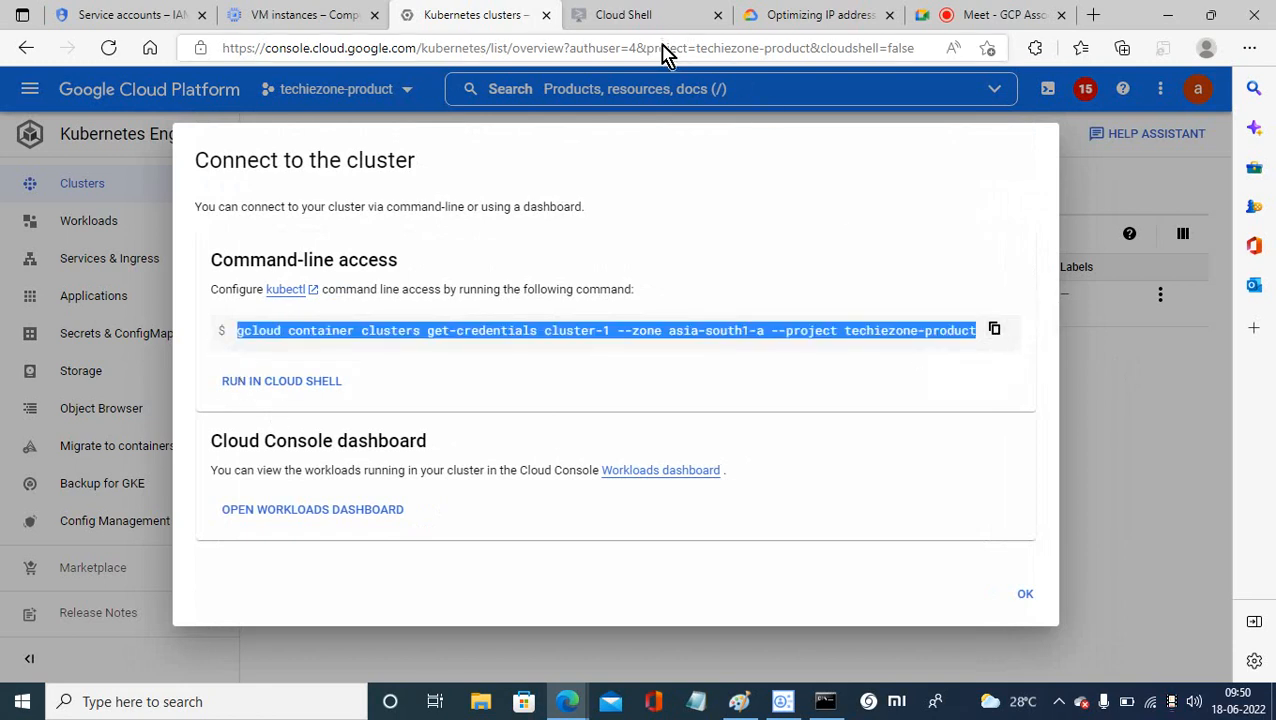
click(643, 20)
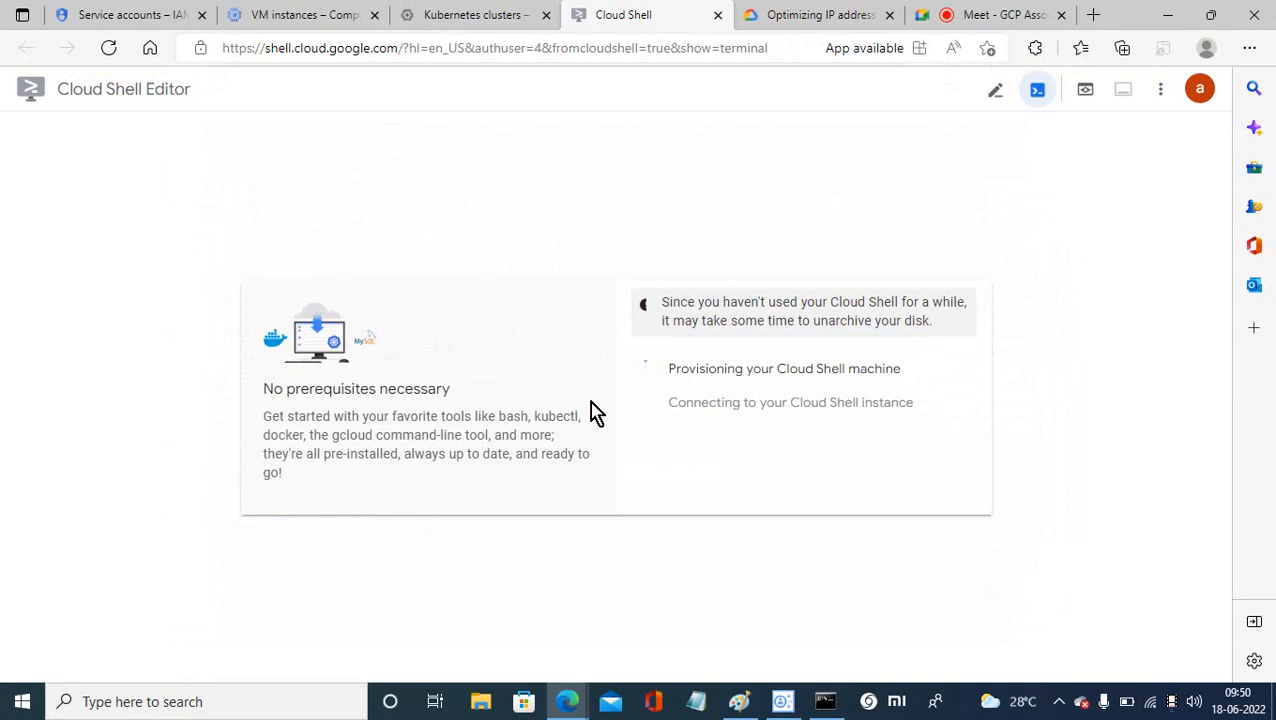
Answer gcloud init in the Google Cloud SDK Shell with choice 1 to re-initialize the default configuration, and return to Cloud Shell.
click(825, 703)
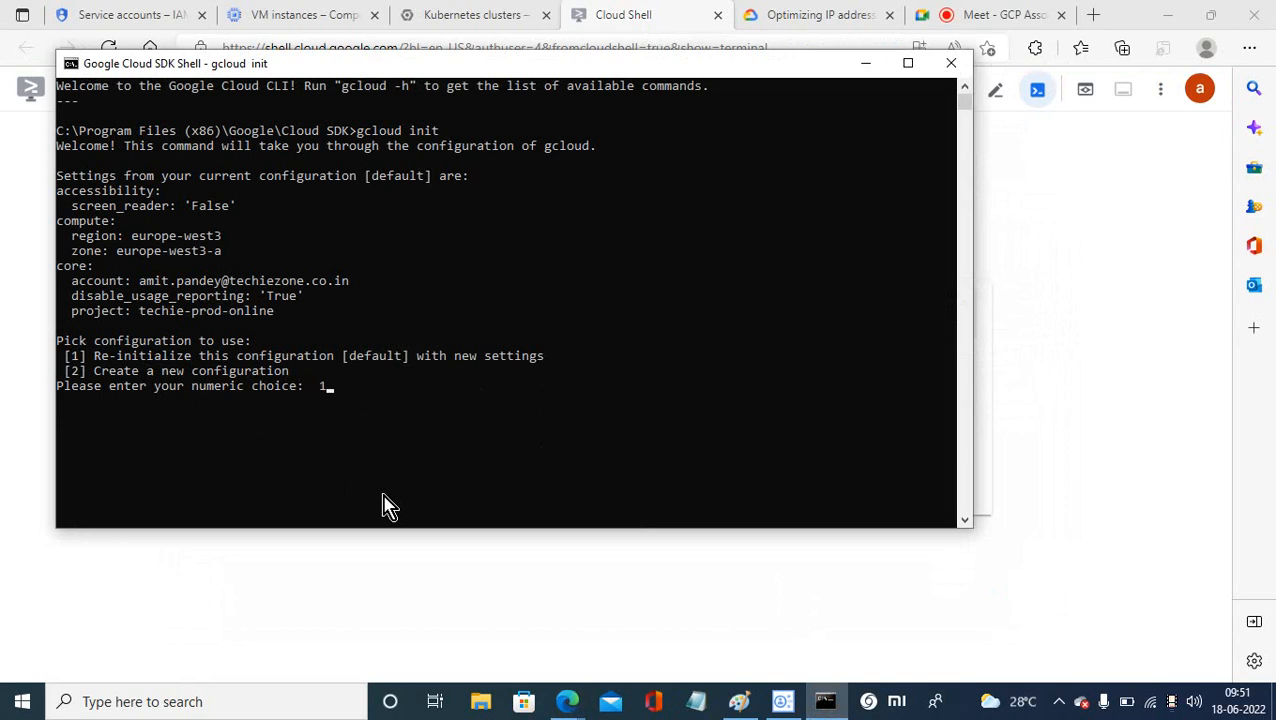
text(1)
key(Return)
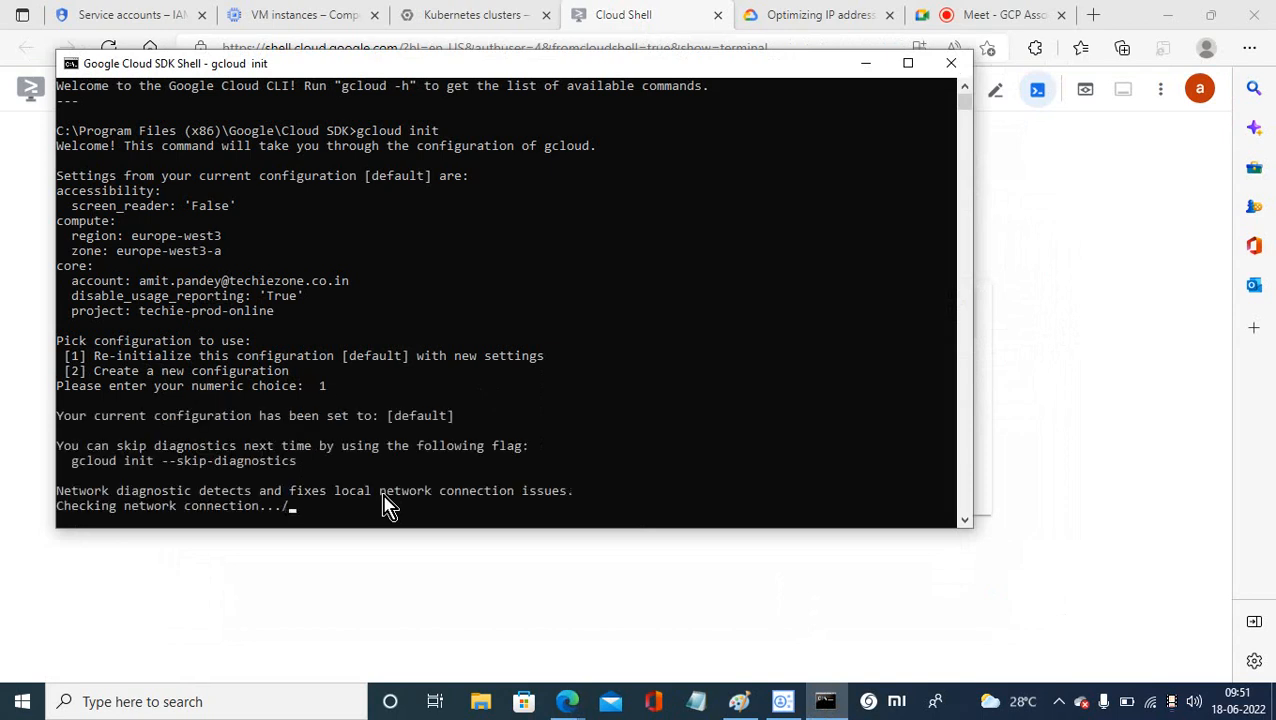
click(866, 64)
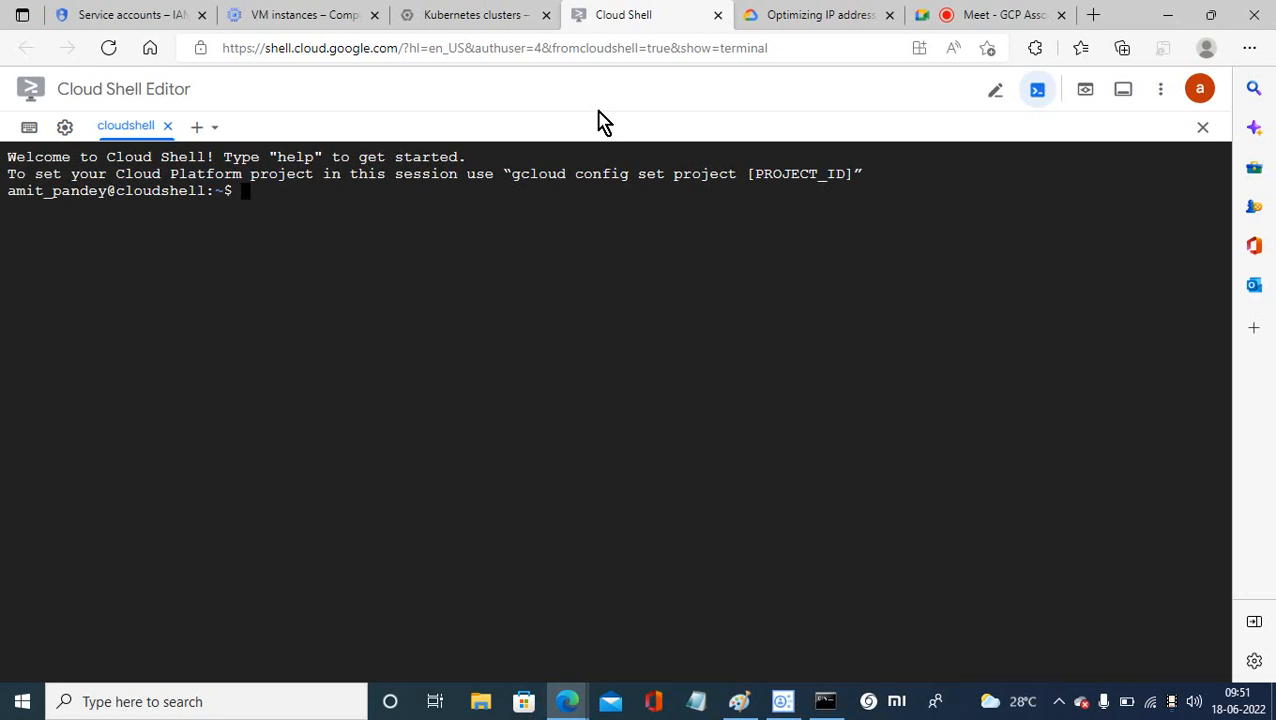
Check the installed Terraform and Docker versions in Cloud Shell with terraform version and docker version.
text(terrafr)
key(BackSpace)
text(orm version)
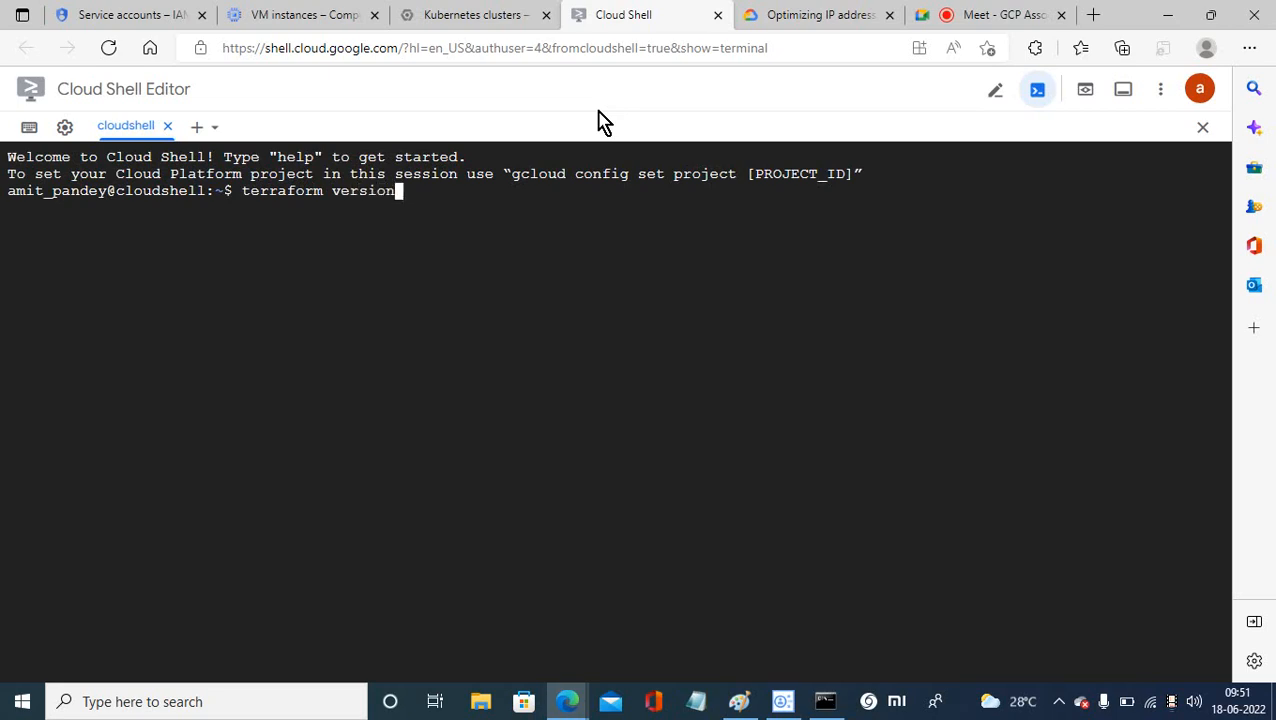
key(Return)
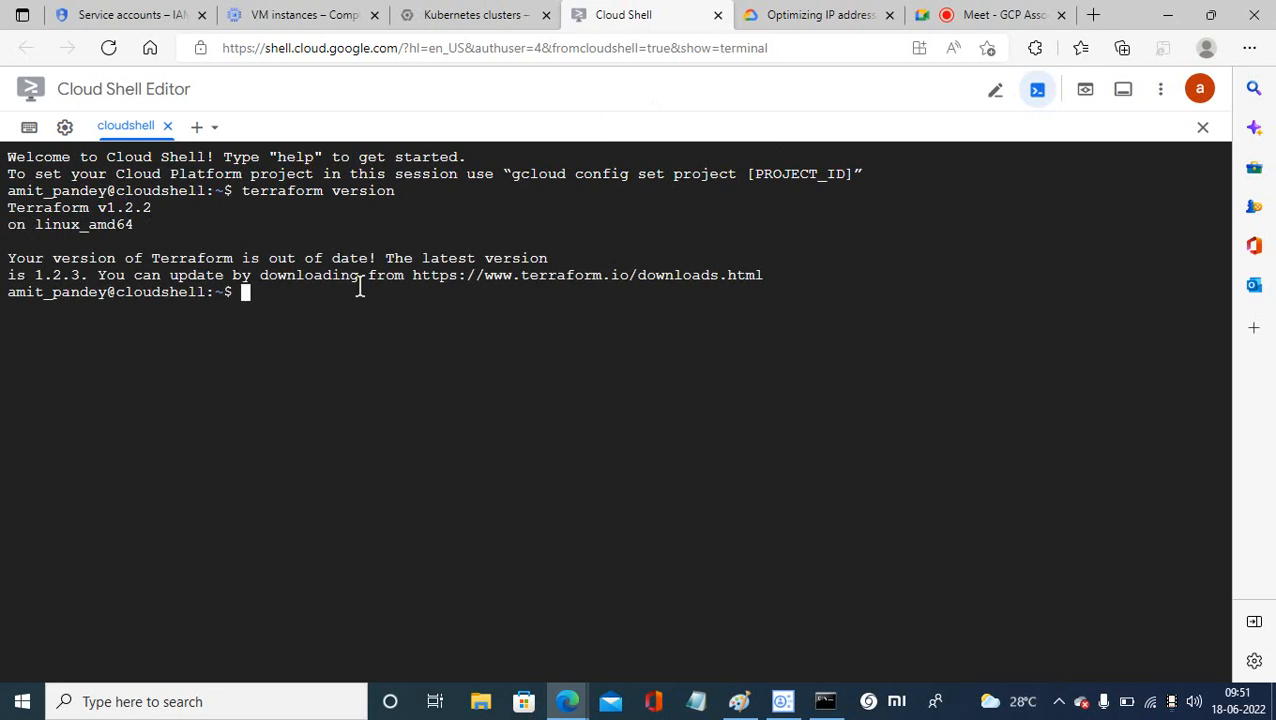
text(docker version)
key(Return)
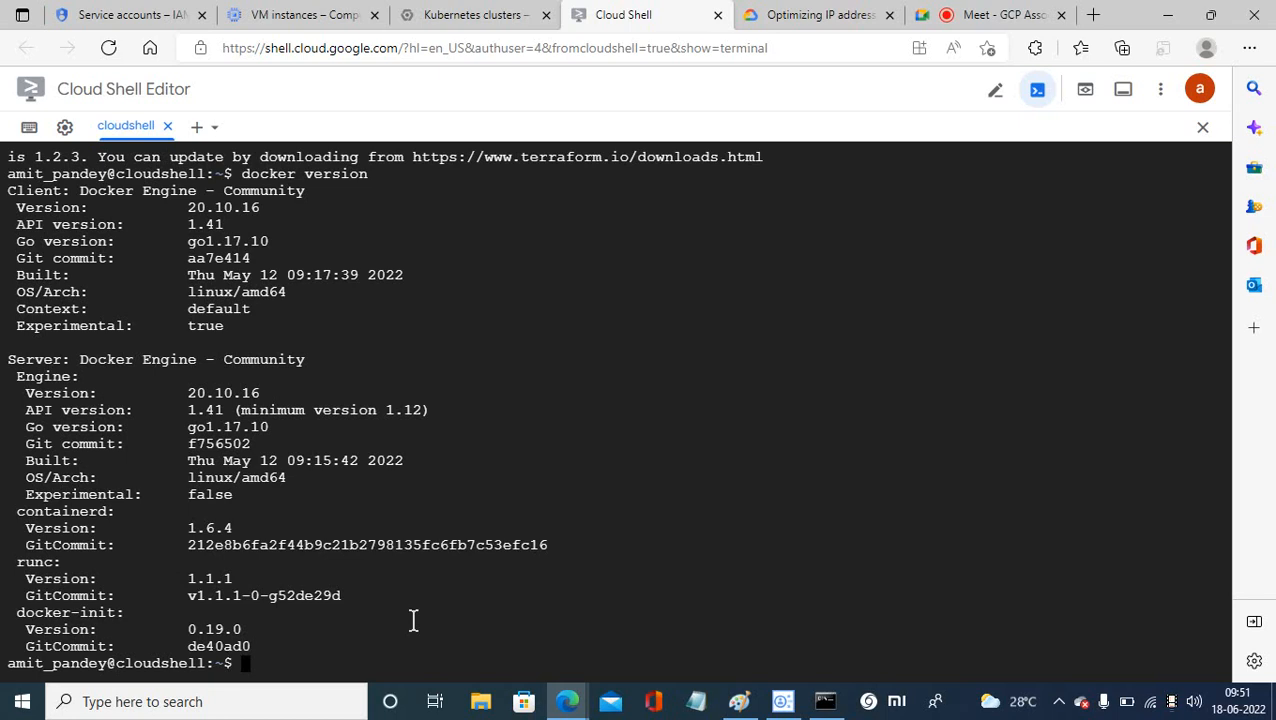
Clear the Cloud Shell terminal, copy cluster-1's command-line access command from its connection details, and return to Cloud Shell.
text(clear)
key(Return)
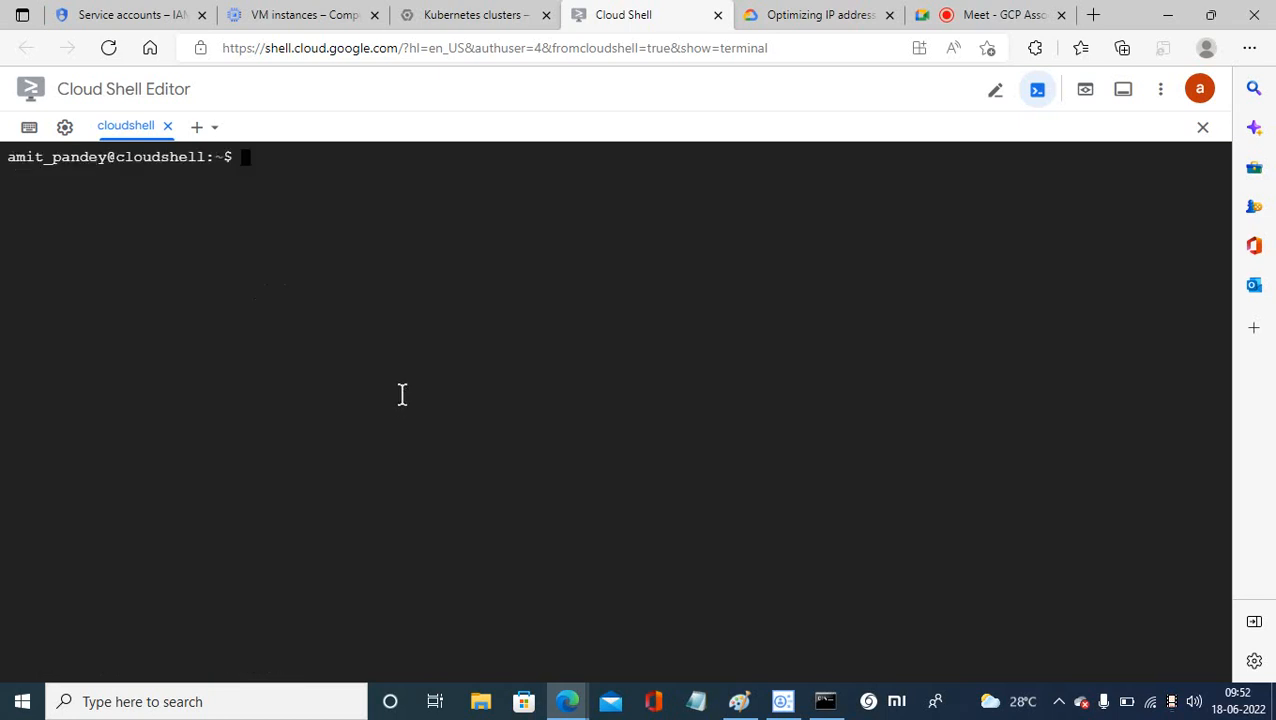
click(462, 22)
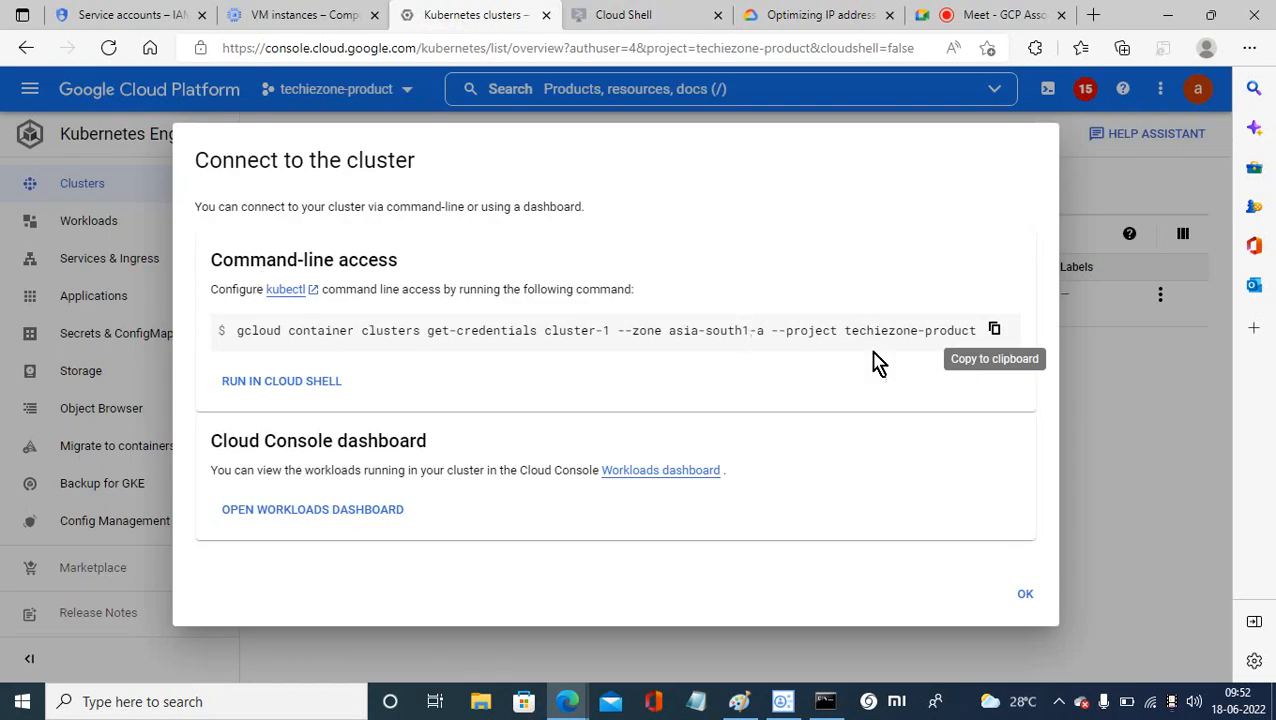
click(994, 330)
click(1168, 437)
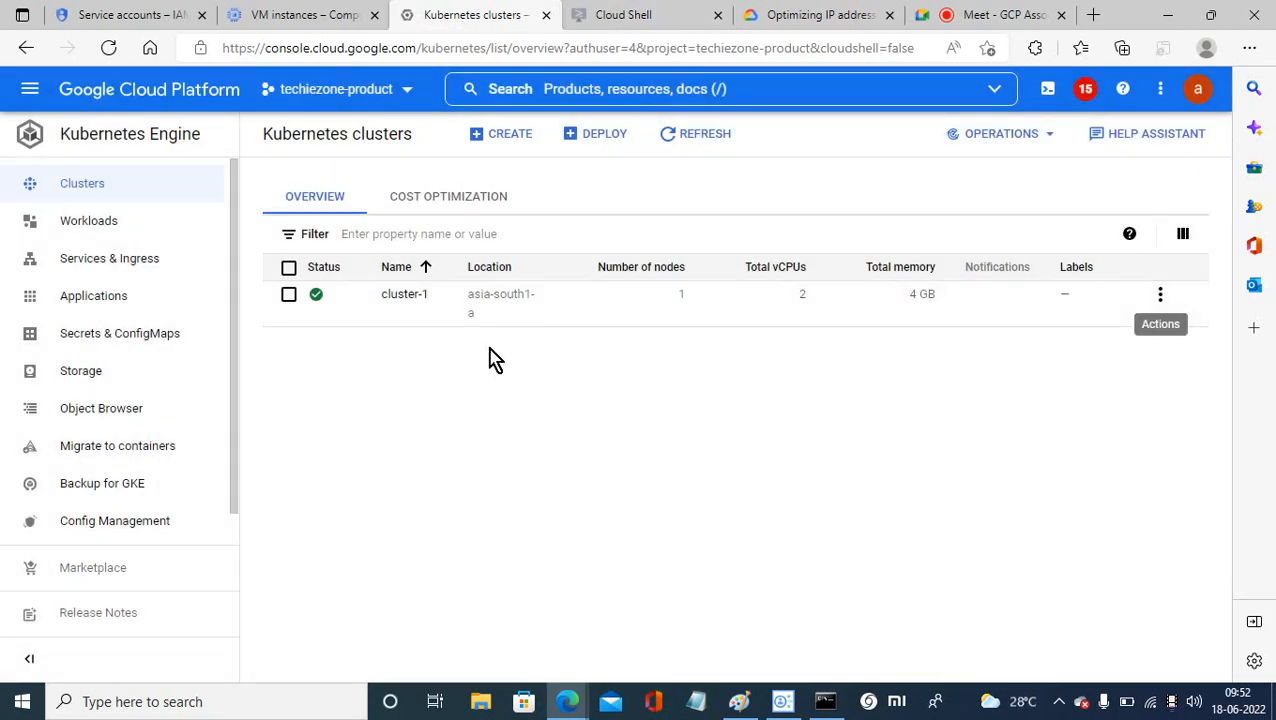
click(655, 16)
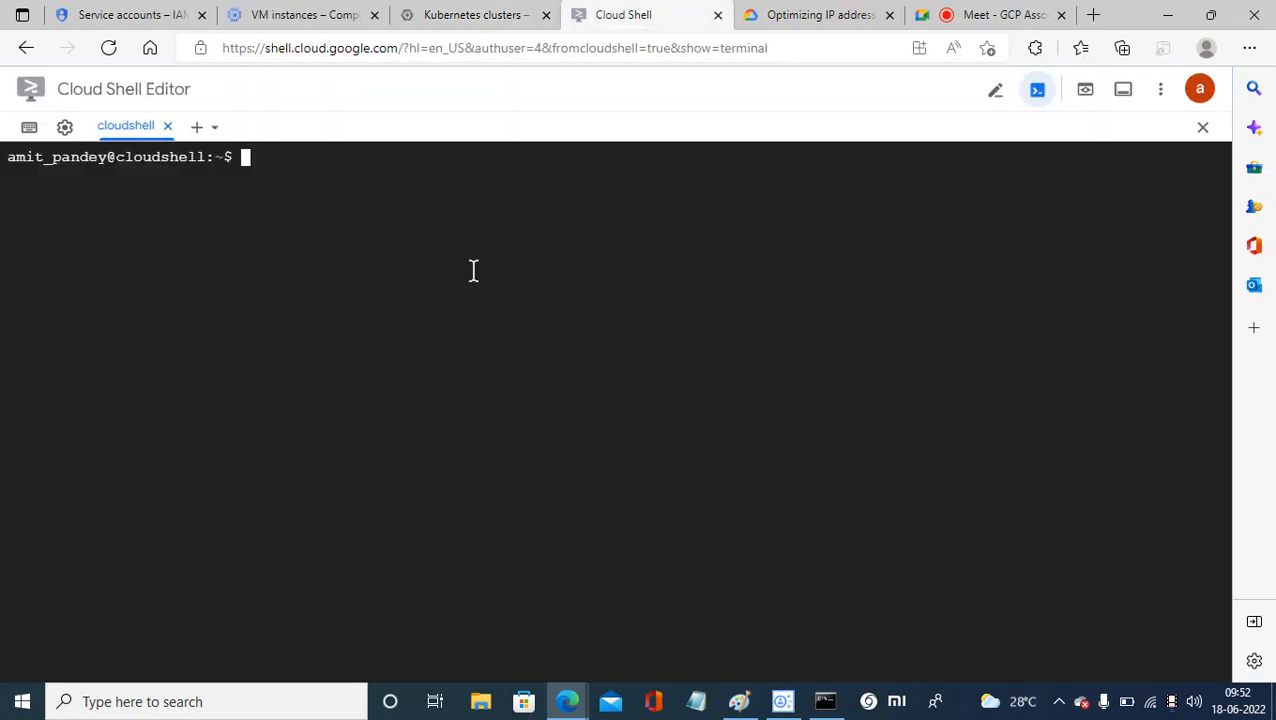
Run gcloud container clusters get-credentials cluster-1 --zone asia-south1-a --project techiezone-product and authorize Cloud Shell's credential request.
key(ctrl+v)
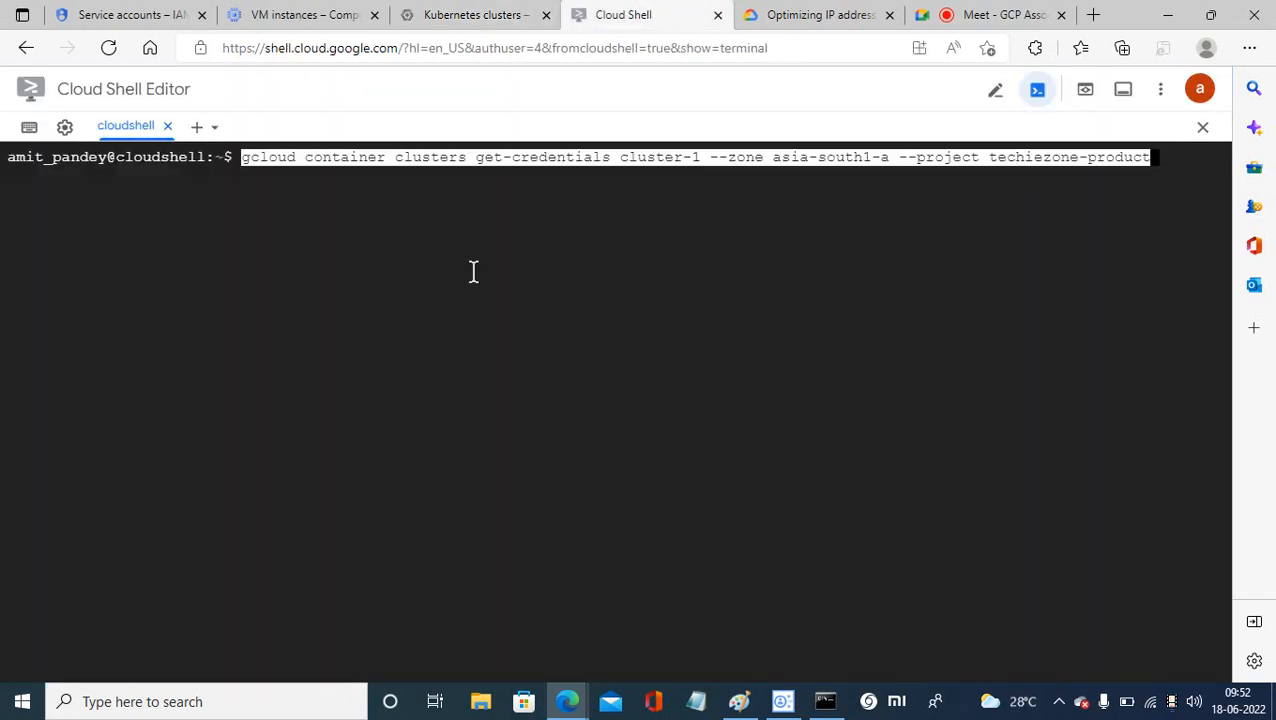
text(\)
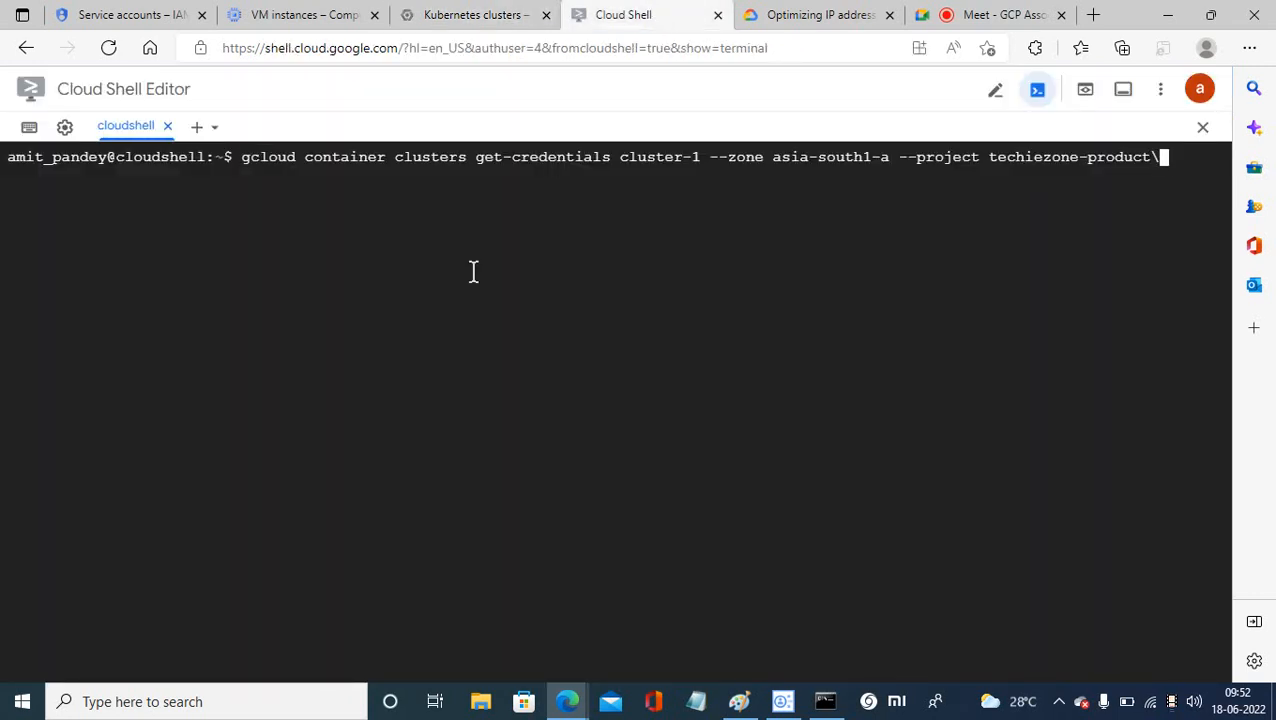
key(BackSpace)
key(Return)
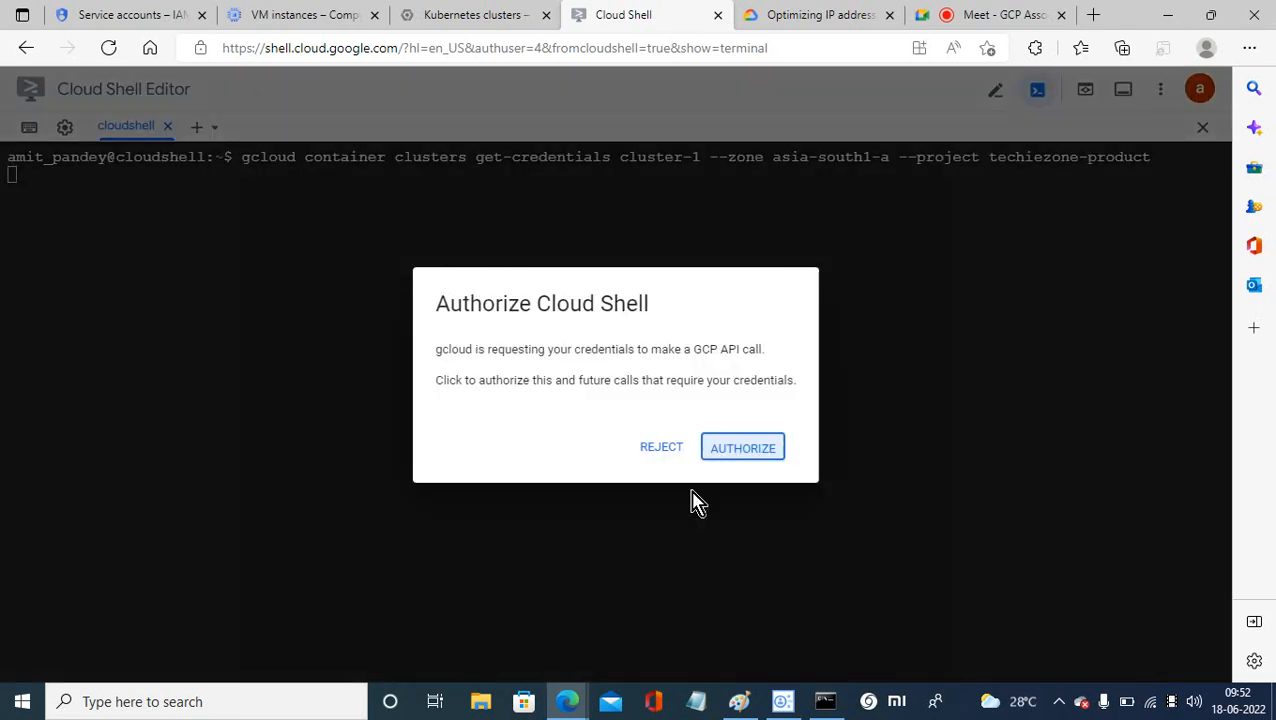
click(737, 452)
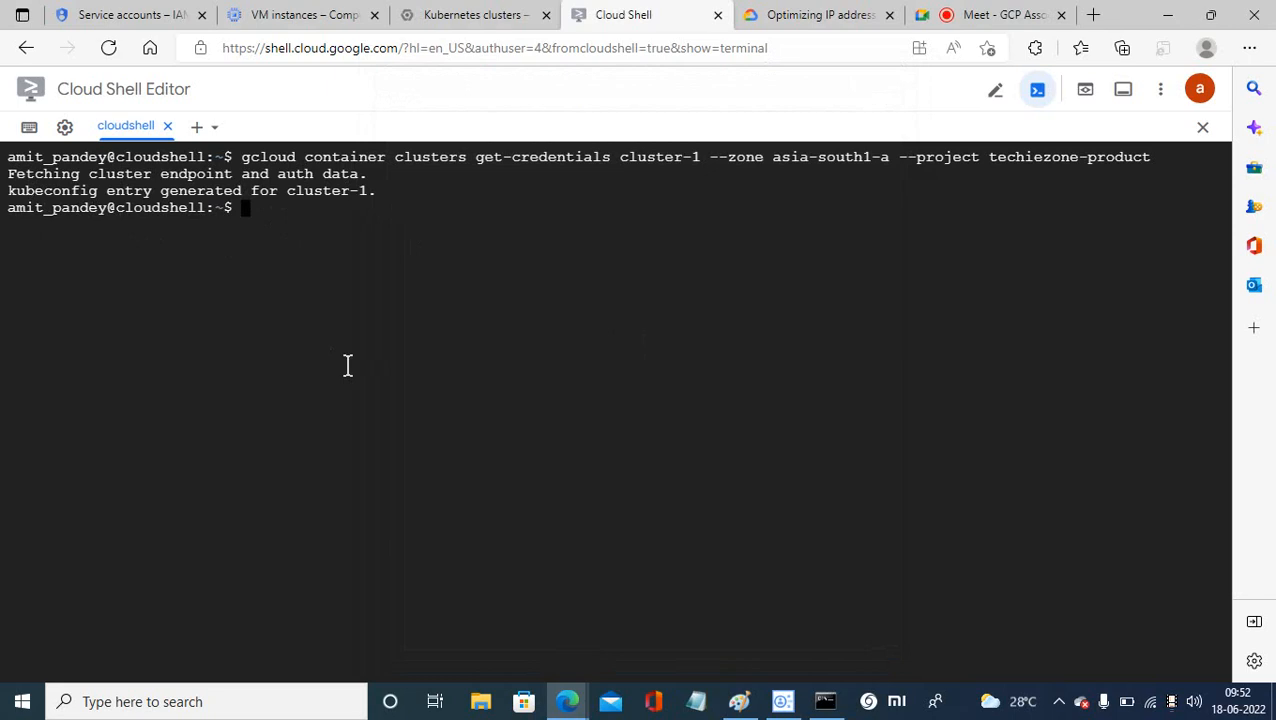
List the cluster's pods and namespaces with kubectl get pod and kubectl get namespace.
text(kubectl get pod)
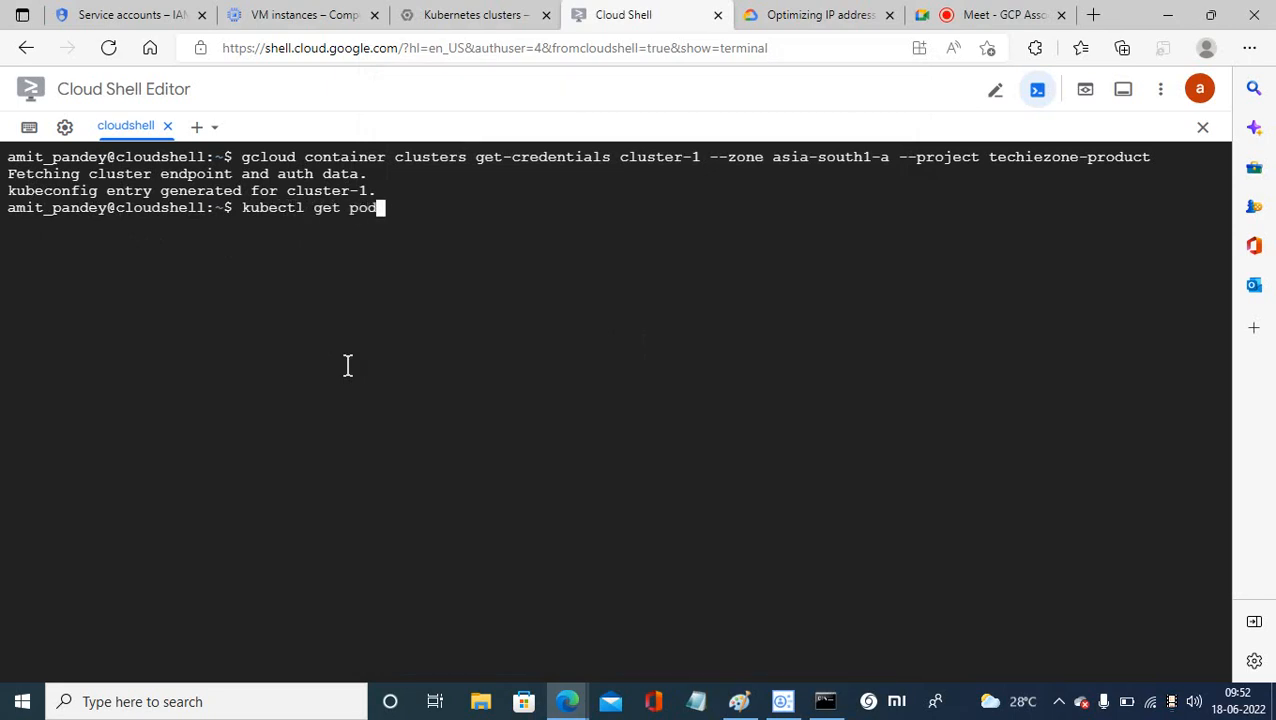
key(Return)
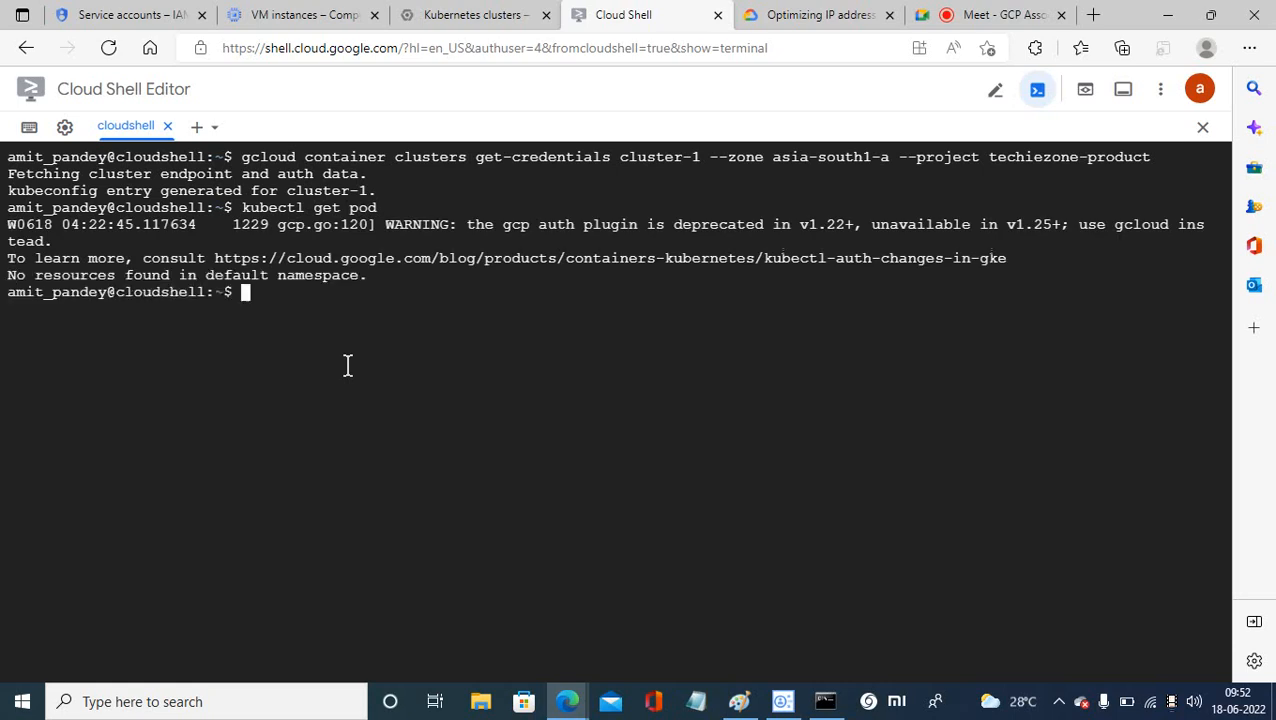
key(Up)
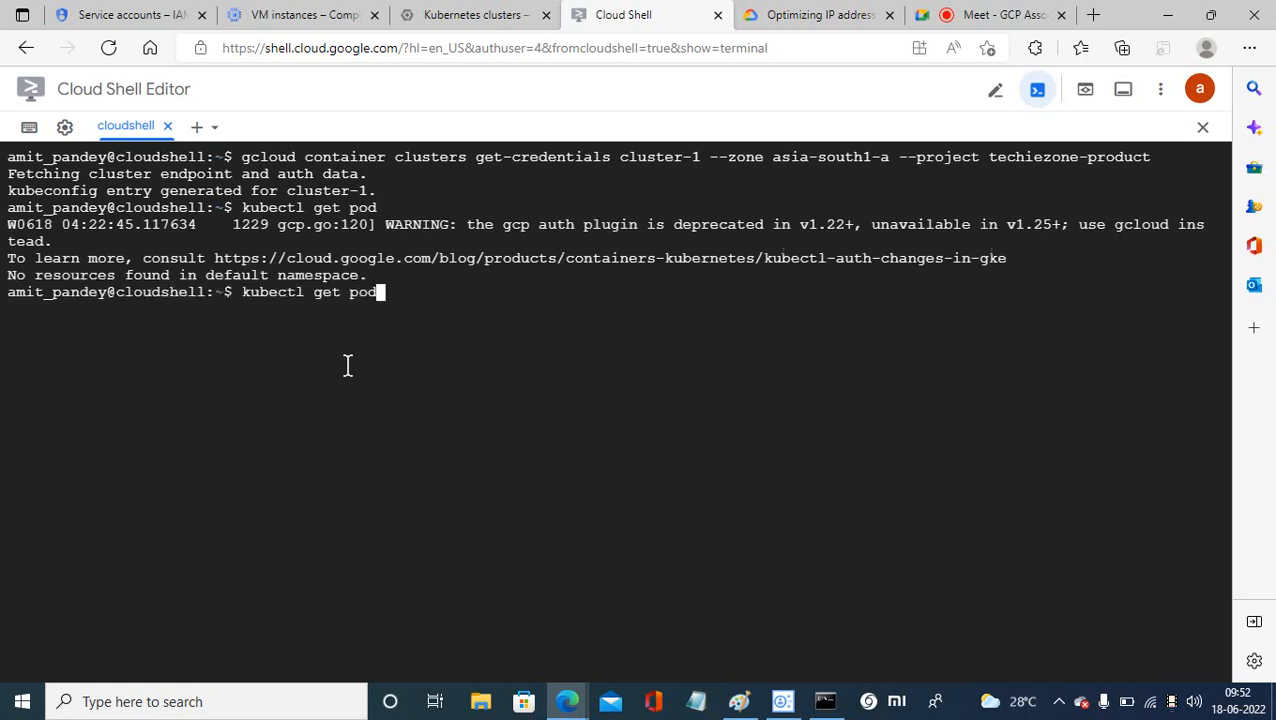
key(BackSpace)
key(BackSpace)
key(BackSpace)
text(namespace)
key(Return)
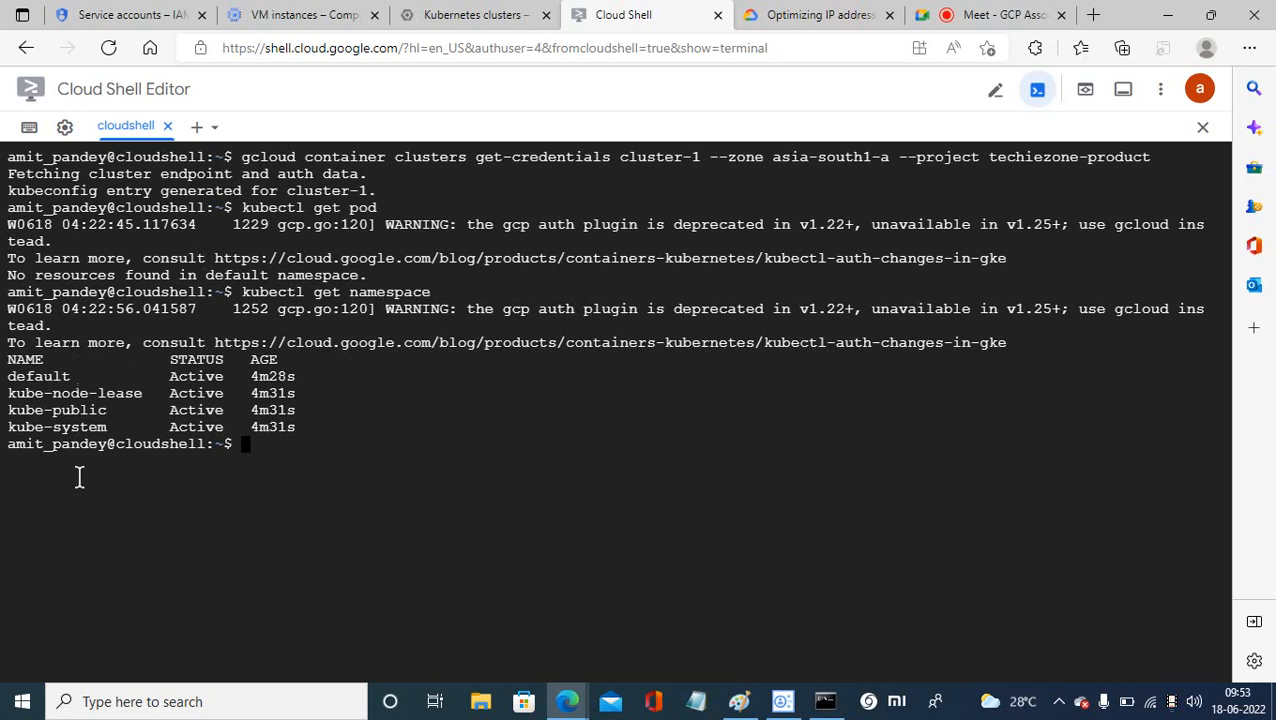
key(Up)
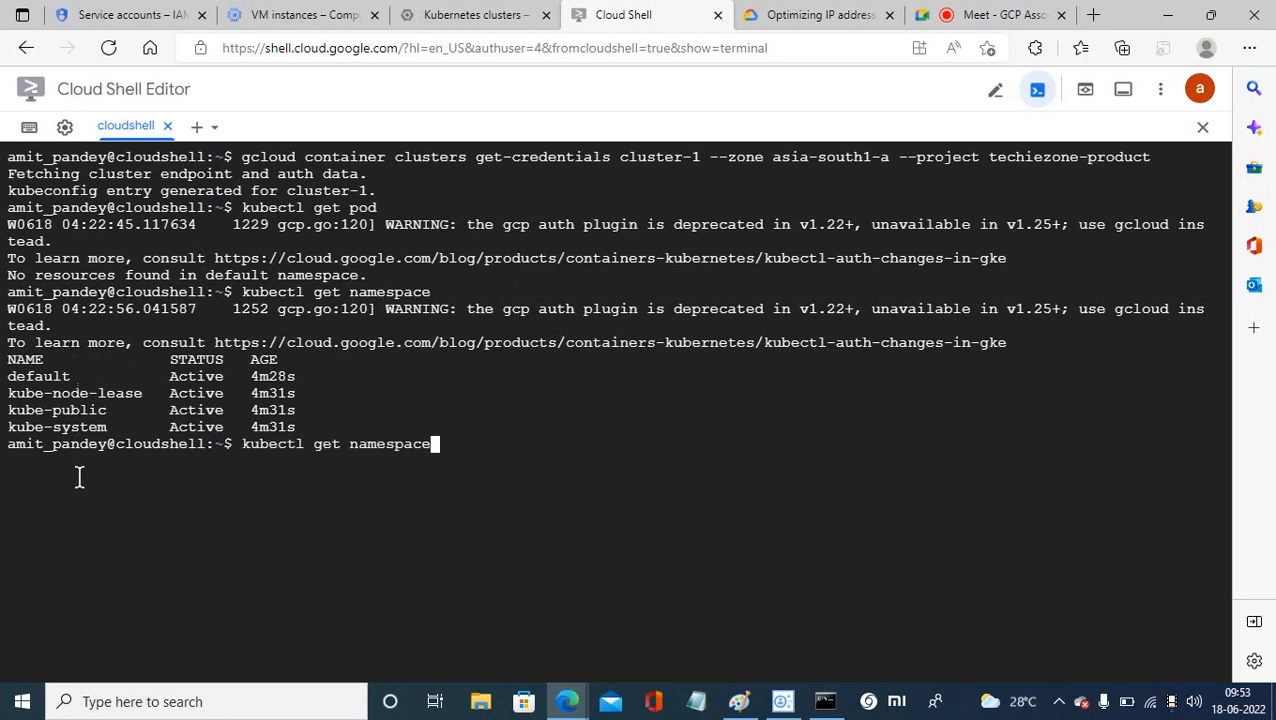
key(BackSpace)
key(BackSpace)
key(BackSpace)
key(BackSpace)
key(BackSpace)
key(BackSpace)
key(BackSpace)
key(BackSpace)
key(BackSpace)
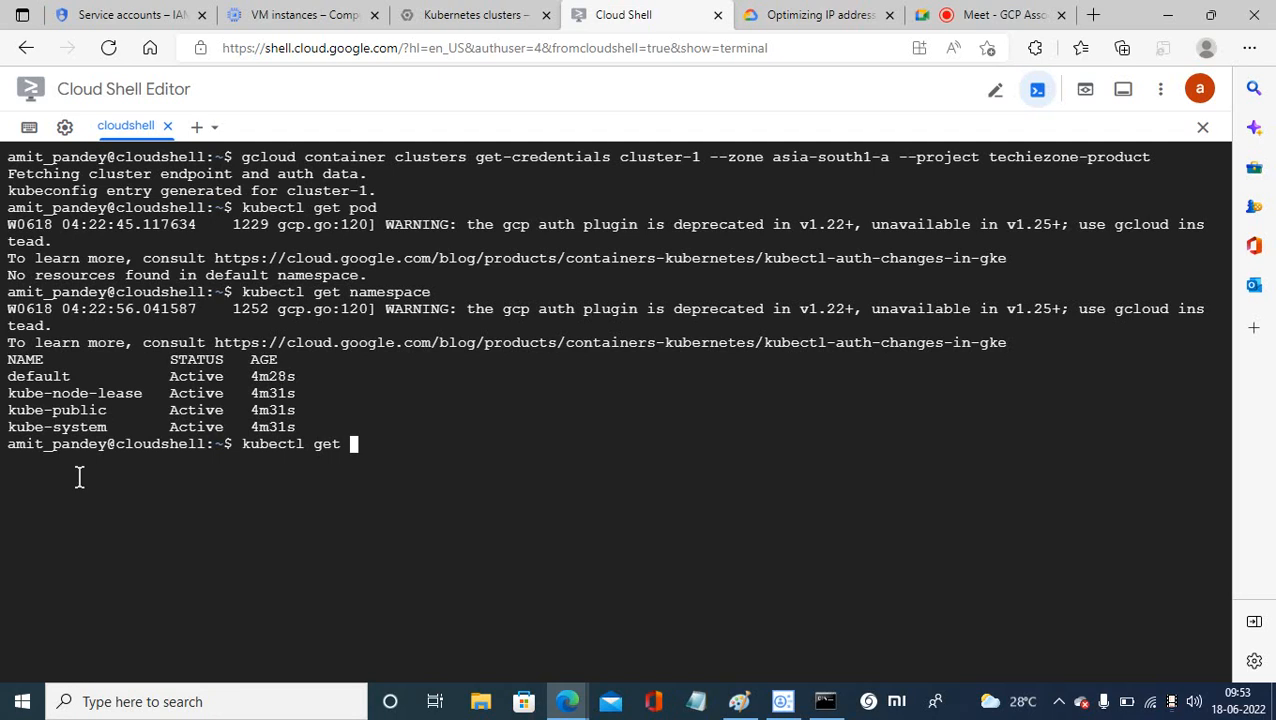
Review cluster-1's connection details on the clusters page, copy its command-line access command again, and return to Cloud Shell.
click(441, 14)
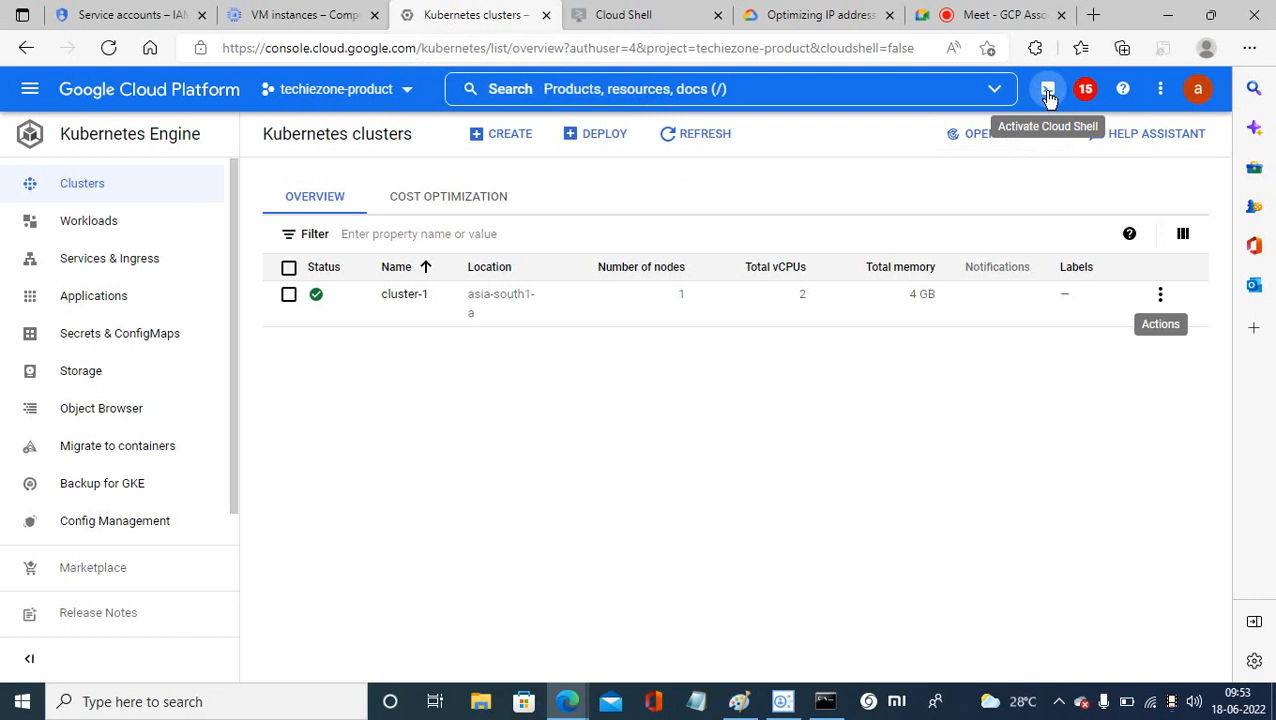
click(622, 20)
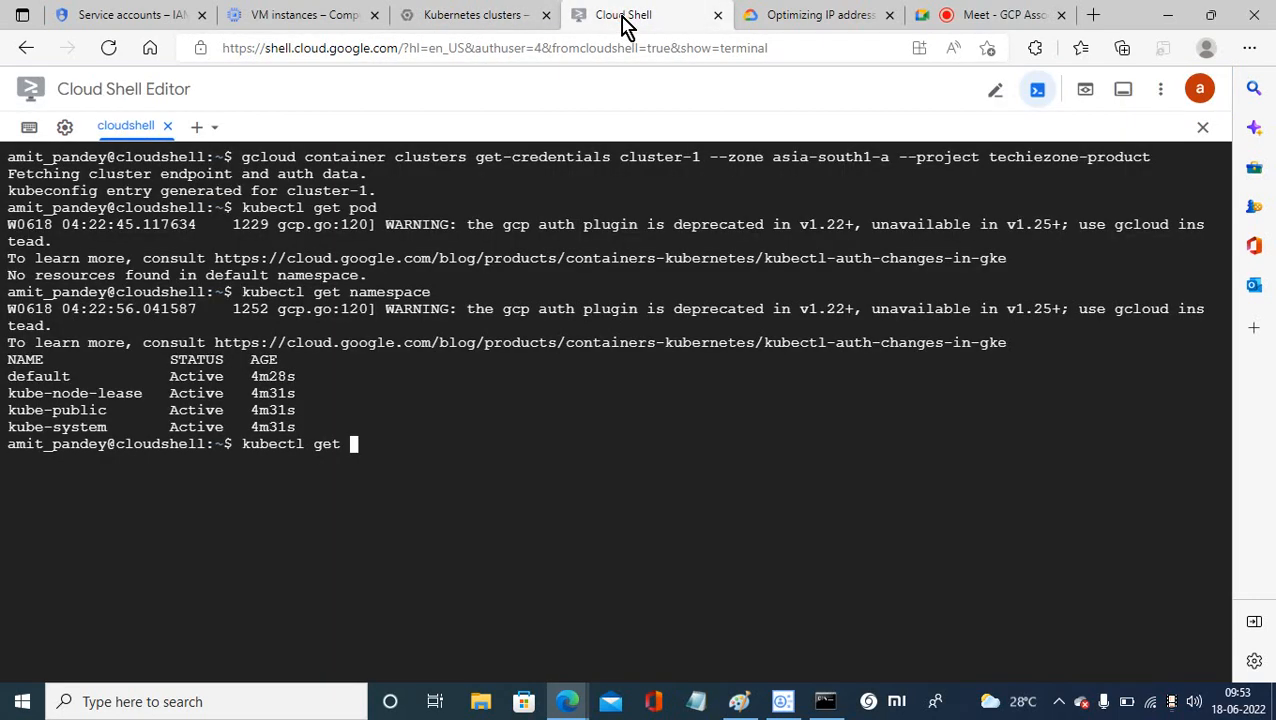
click(514, 24)
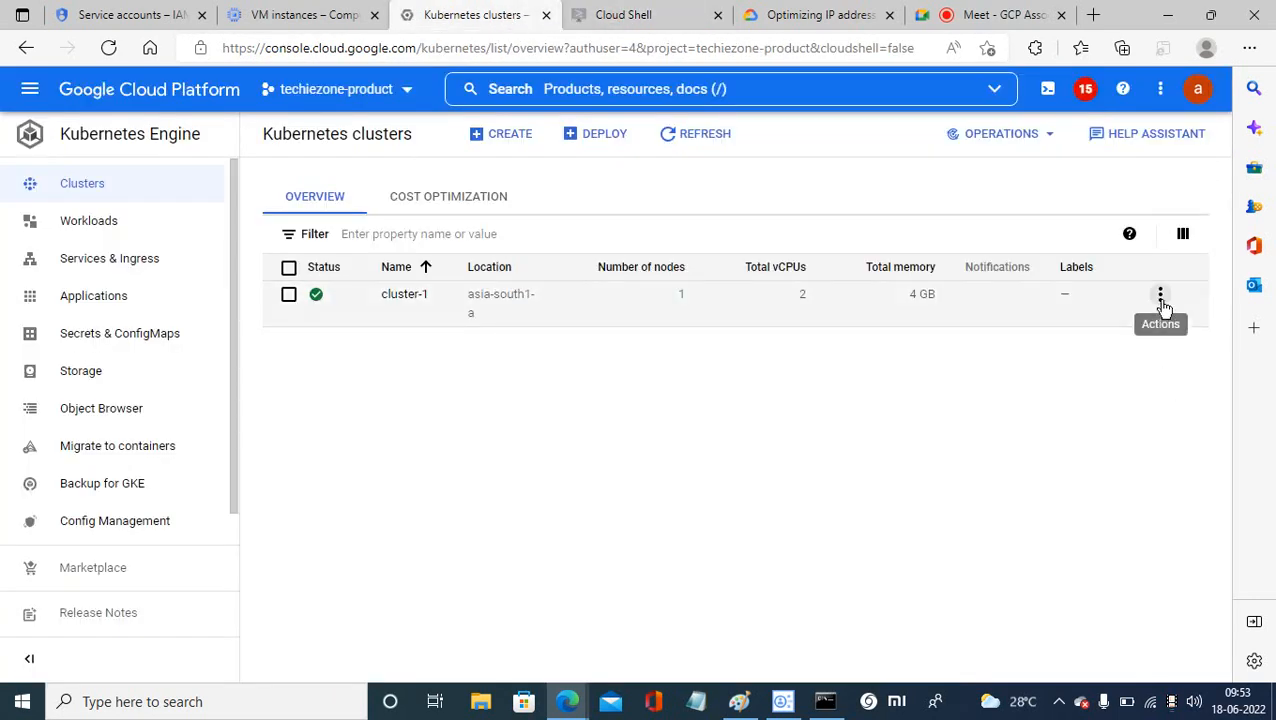
click(1160, 298)
click(1108, 362)
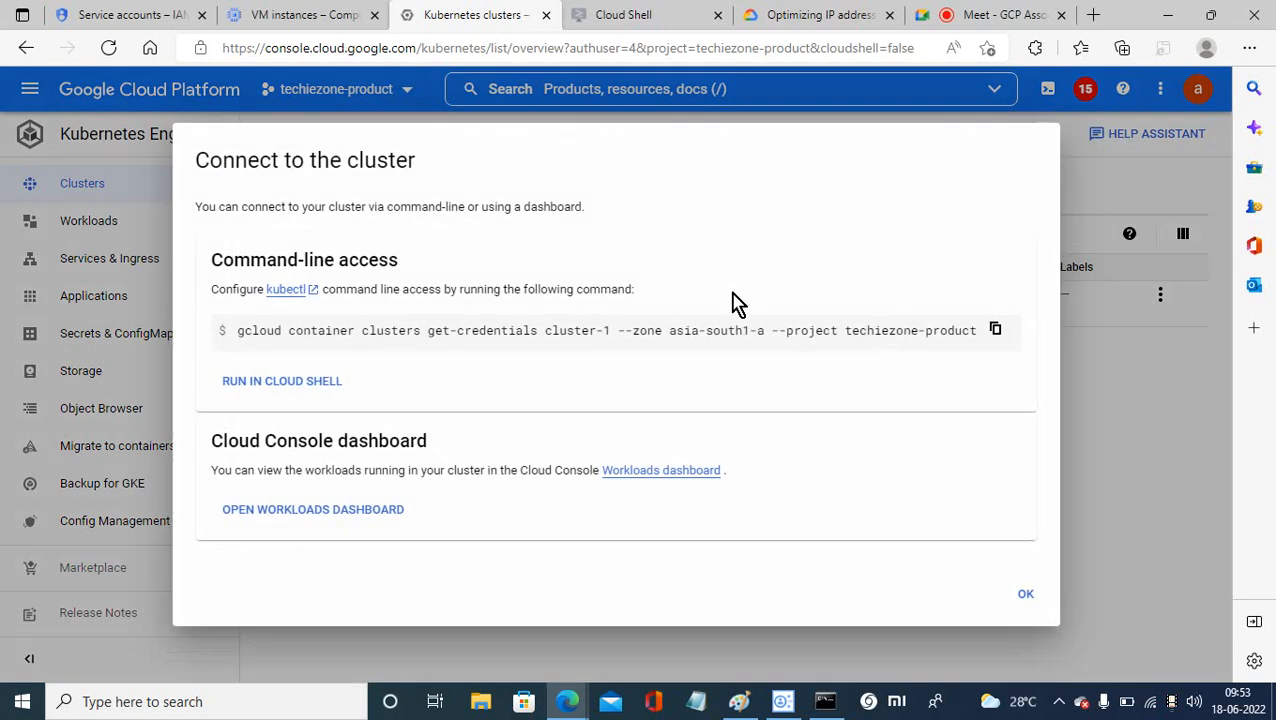
click(995, 330)
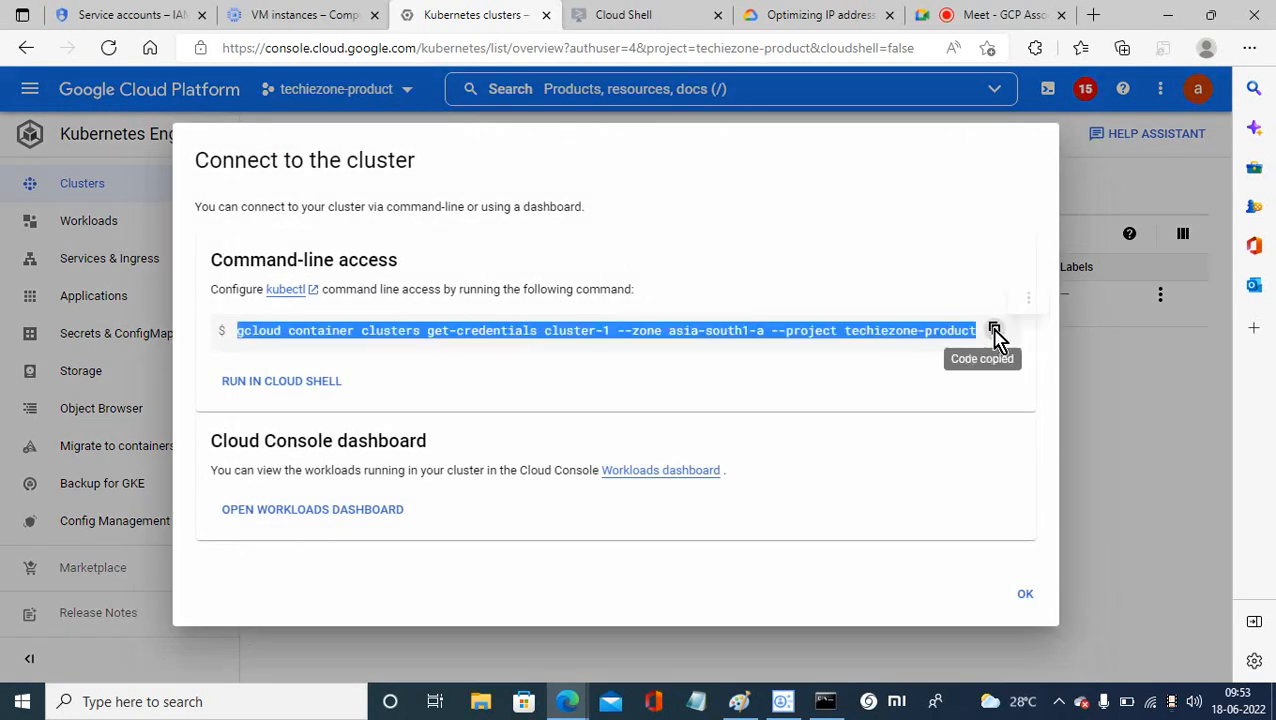
click(629, 14)
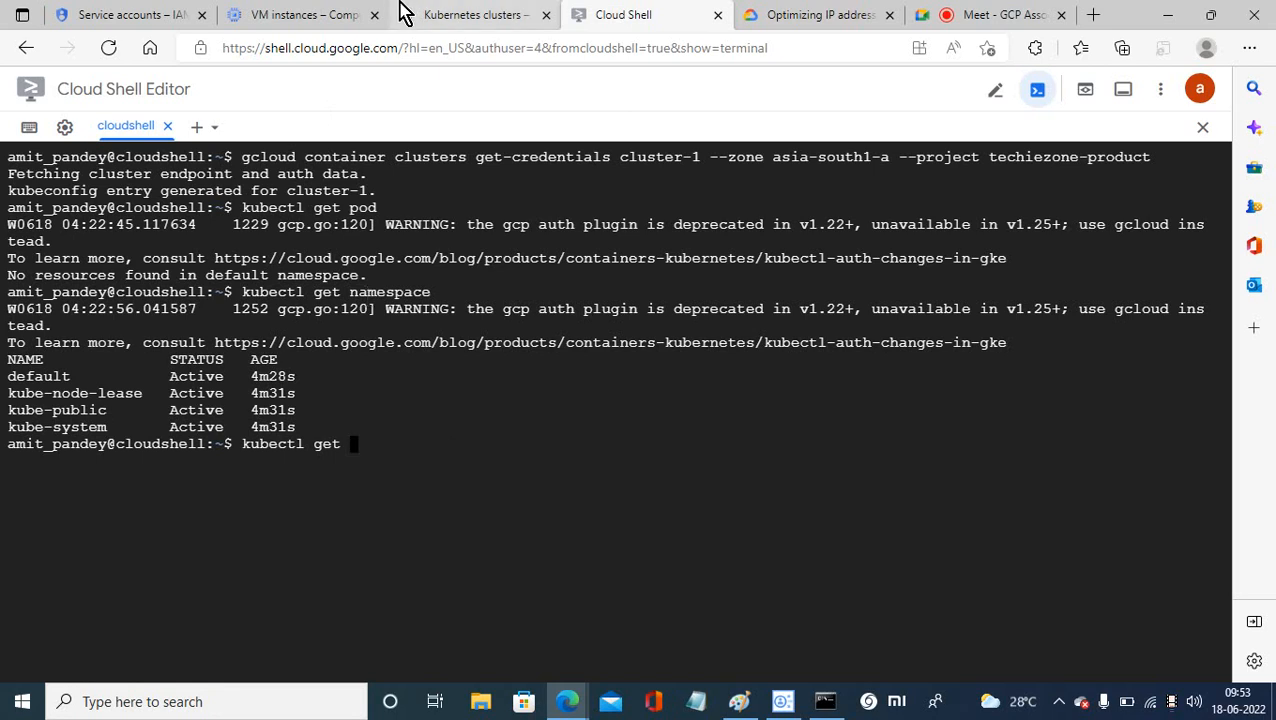
click(442, 15)
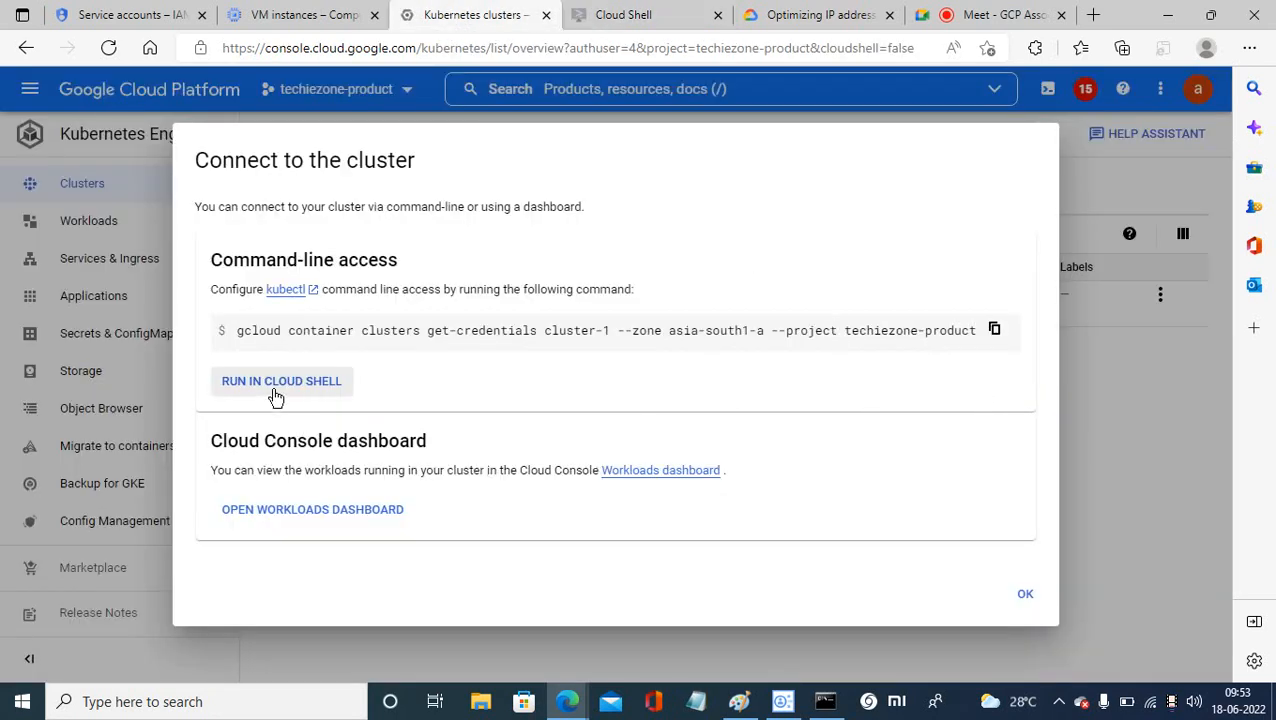
click(622, 14)
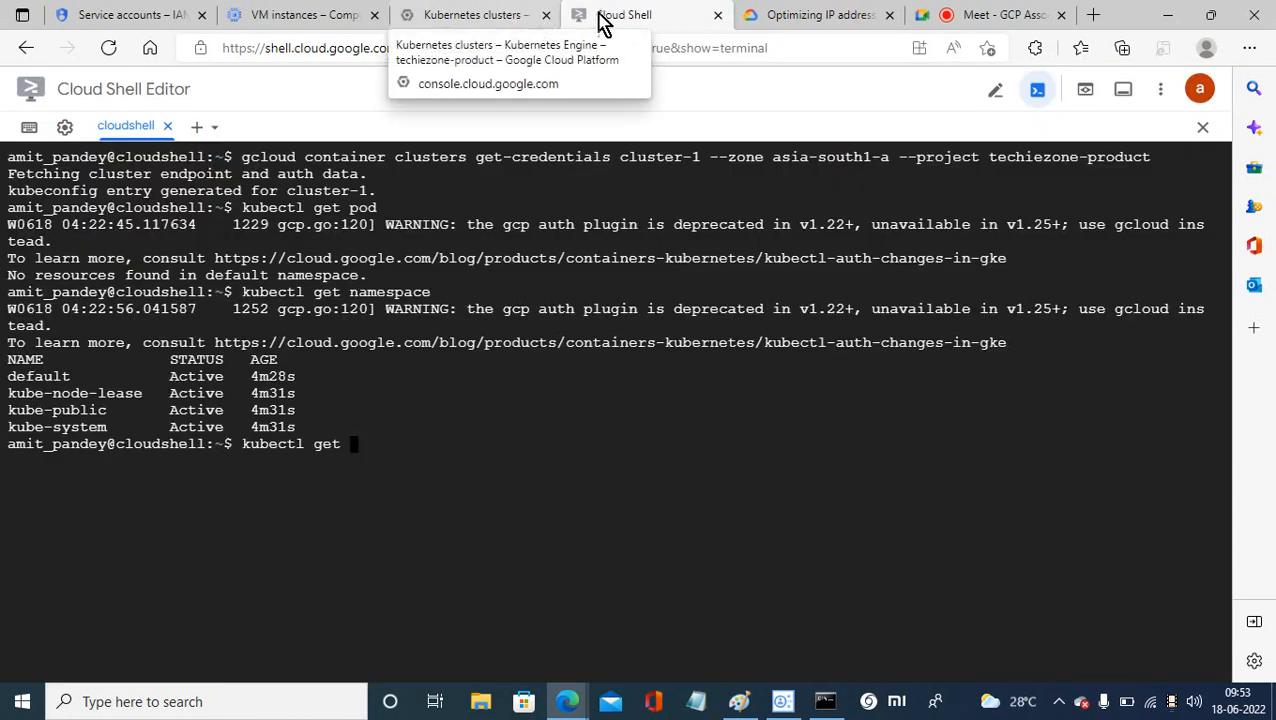
Erase the unfinished kubectl get command from the Cloud Shell prompt.
click(570, 179)
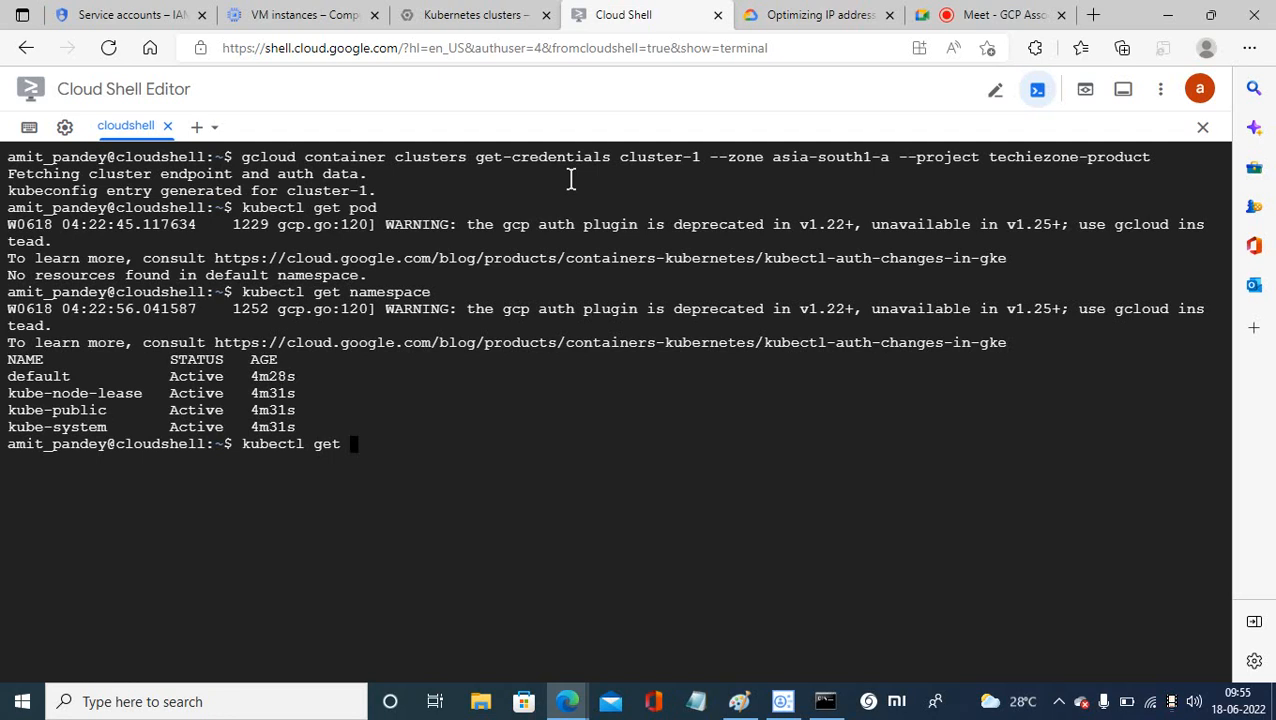
key(BackSpace)
key(BackSpace)
key(BackSpace)
key(BackSpace)
key(BackSpace)
key(BackSpace)
key(BackSpace)
key(BackSpace)
key(BackSpace)
key(BackSpace)
key(BackSpace)
key(BackSpace)
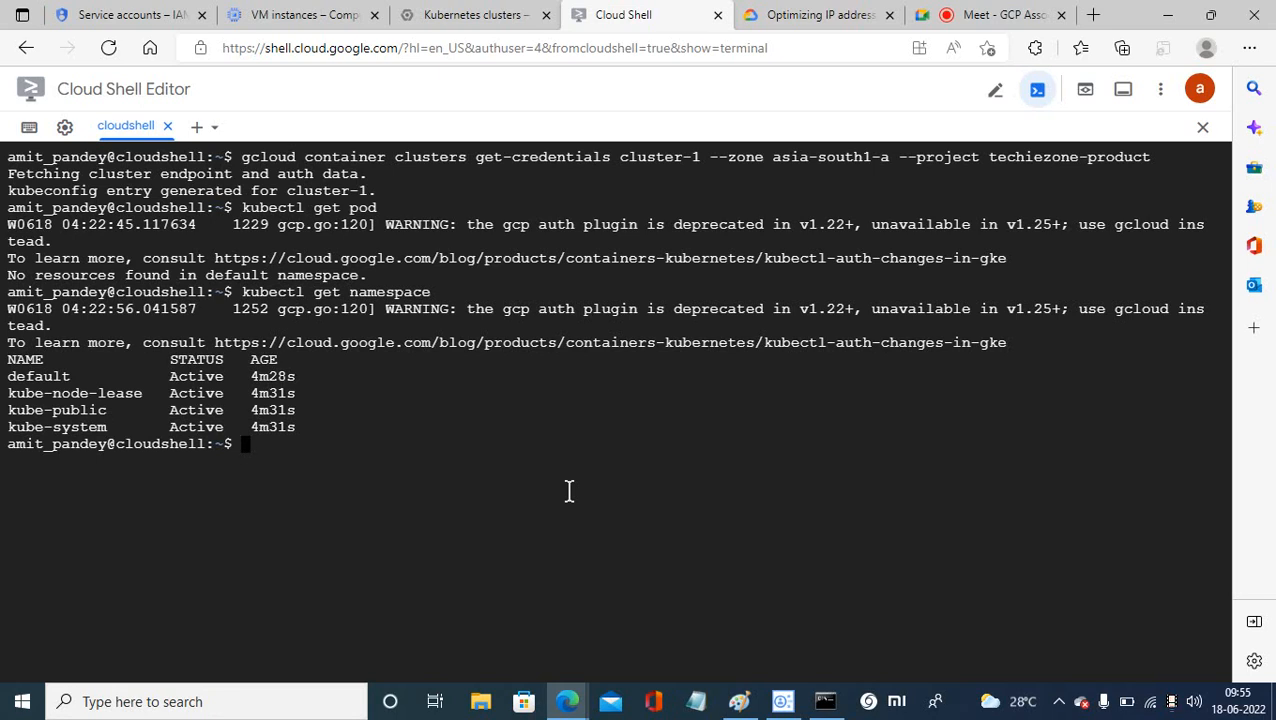
Close the connection details on the clusters page, select cluster-1 and open its deletion confirmation.
click(475, 16)
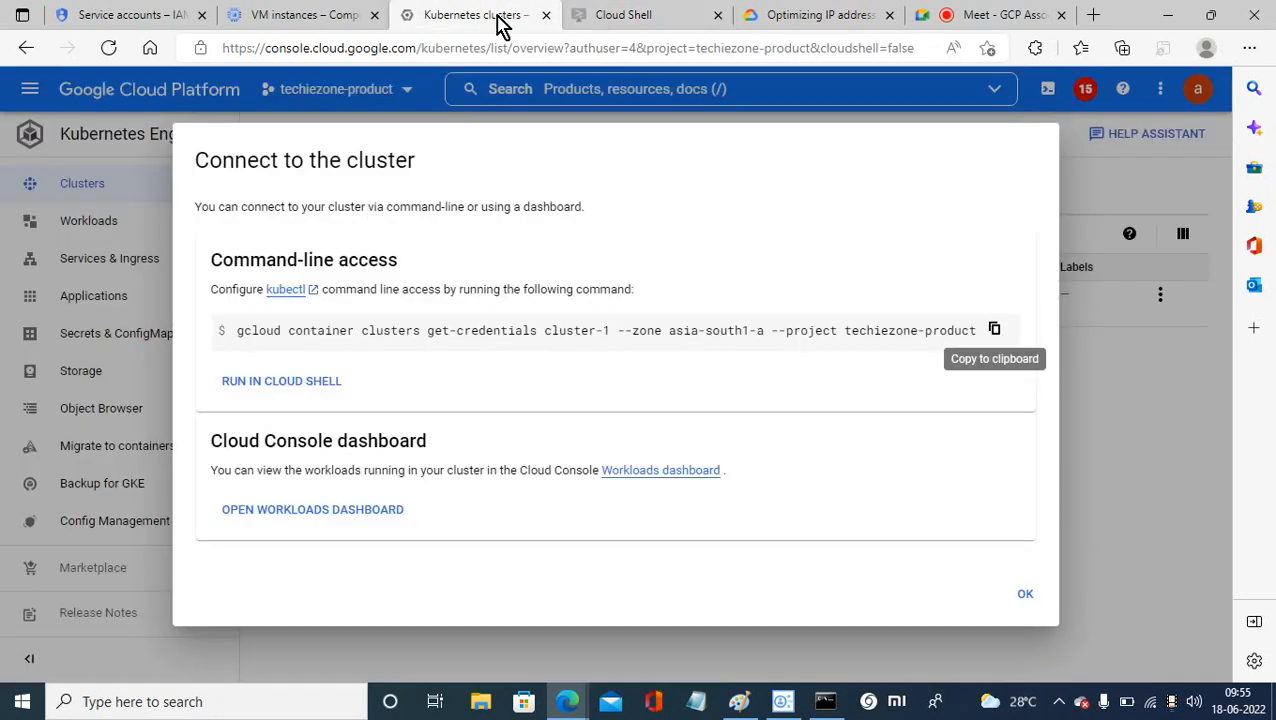
click(1028, 594)
click(289, 297)
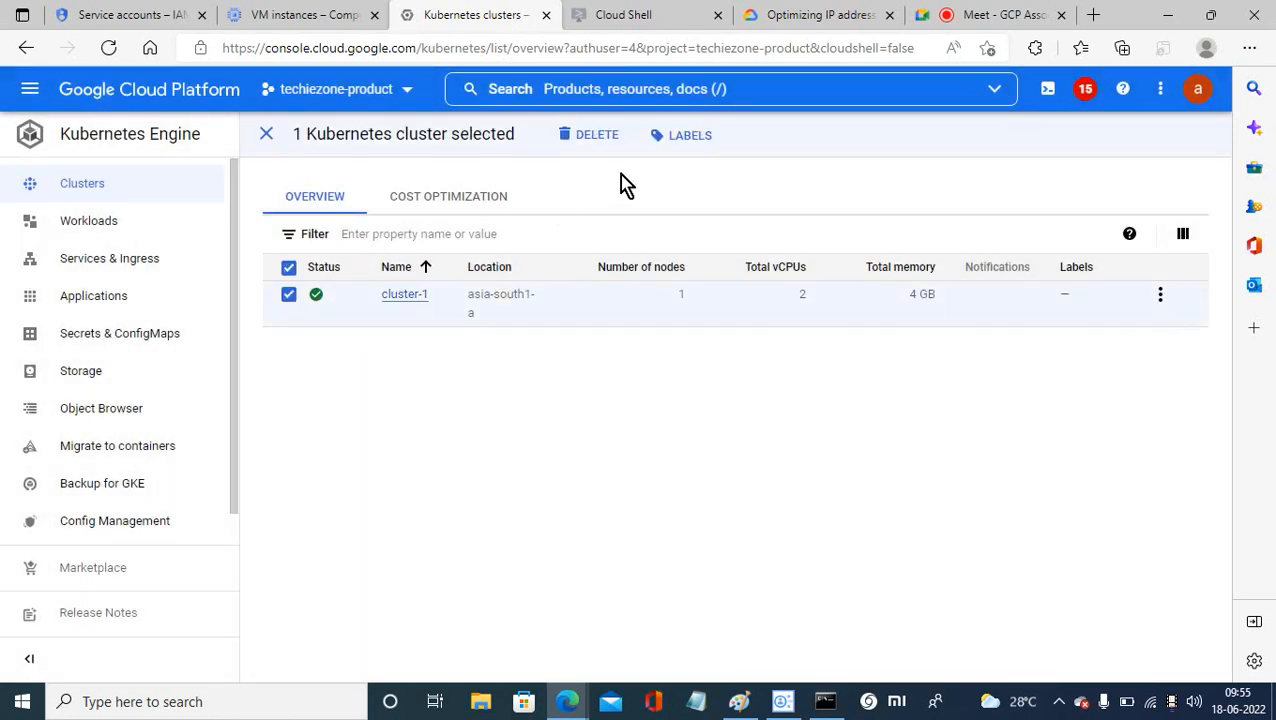
click(596, 136)
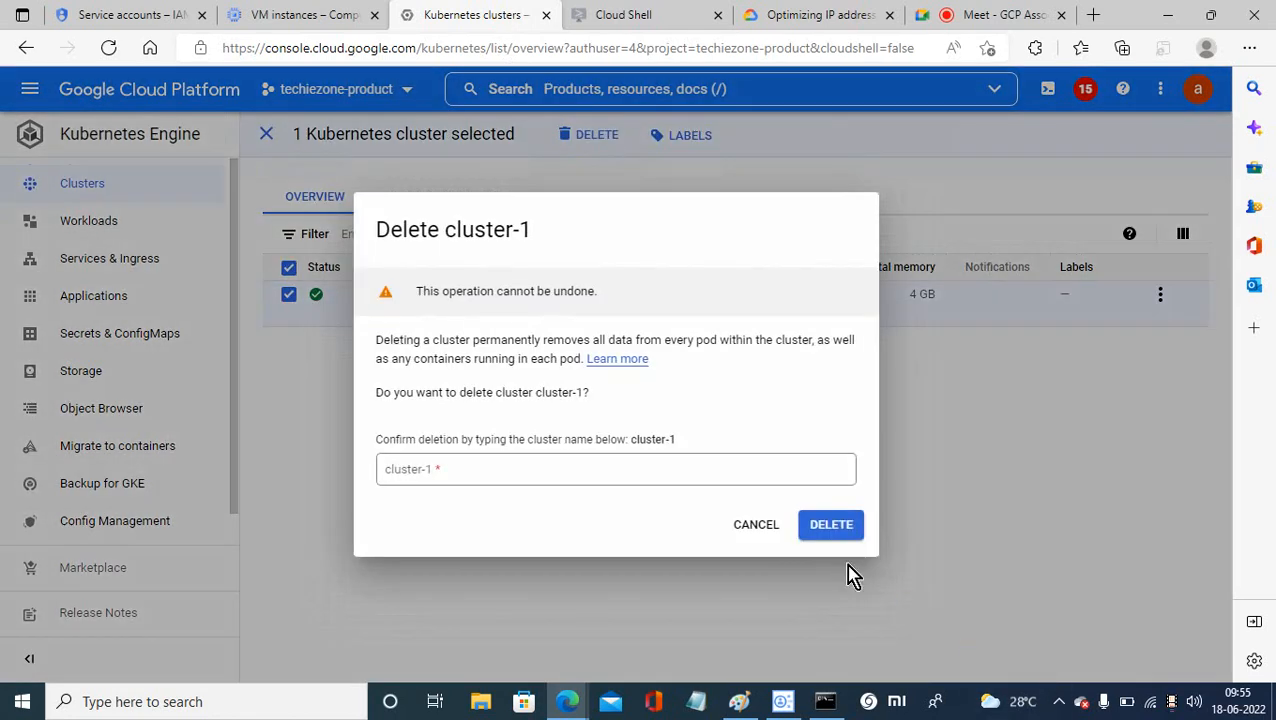